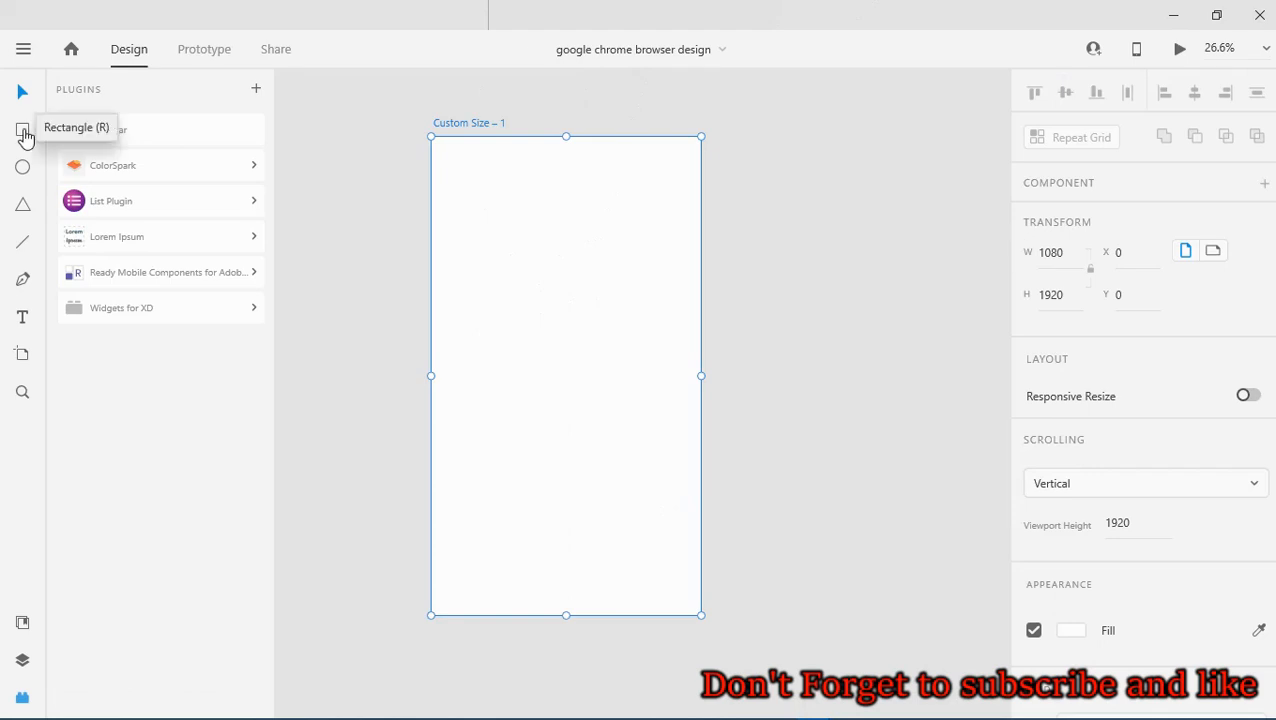
Draw a rectangle about 1103 by 143 across the full width of the artboard, just below its upper edge
{"action": "key", "text": "r"}
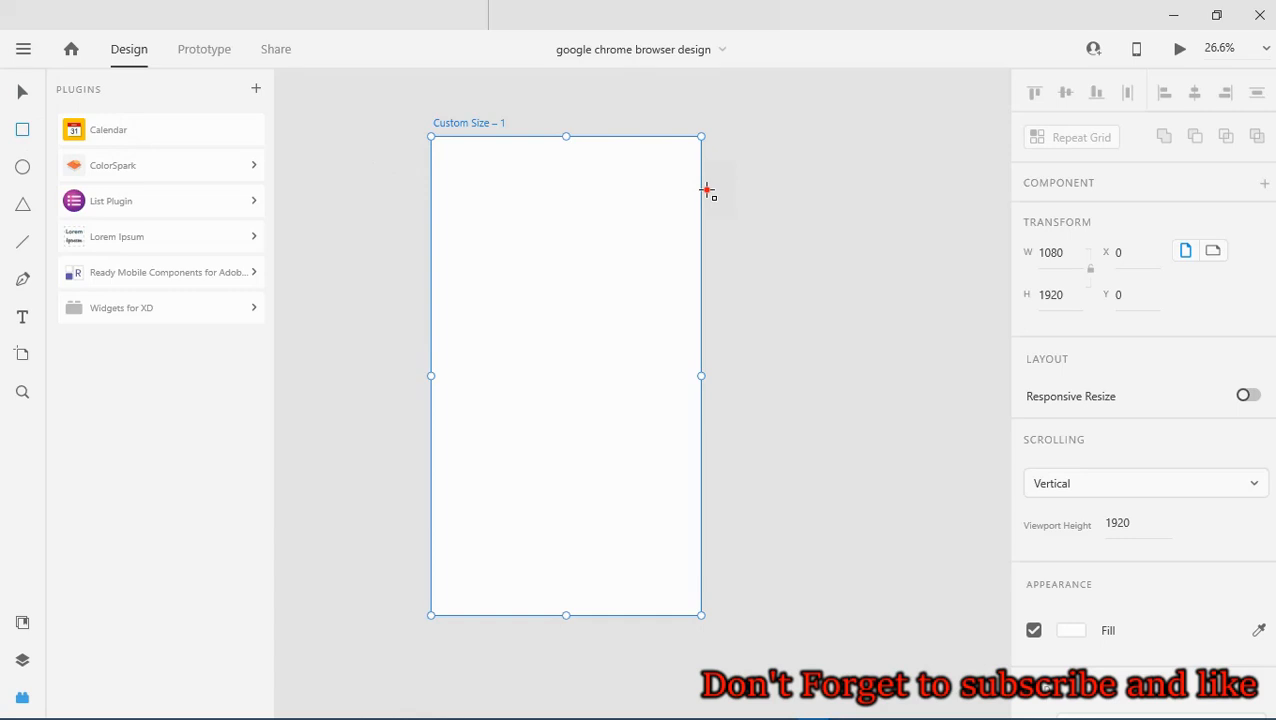
{"action": "left_click_drag", "start_coordinate": [431, 153], "coordinate": [705, 189]}
{"action": "left_click", "coordinate": [22, 92]}
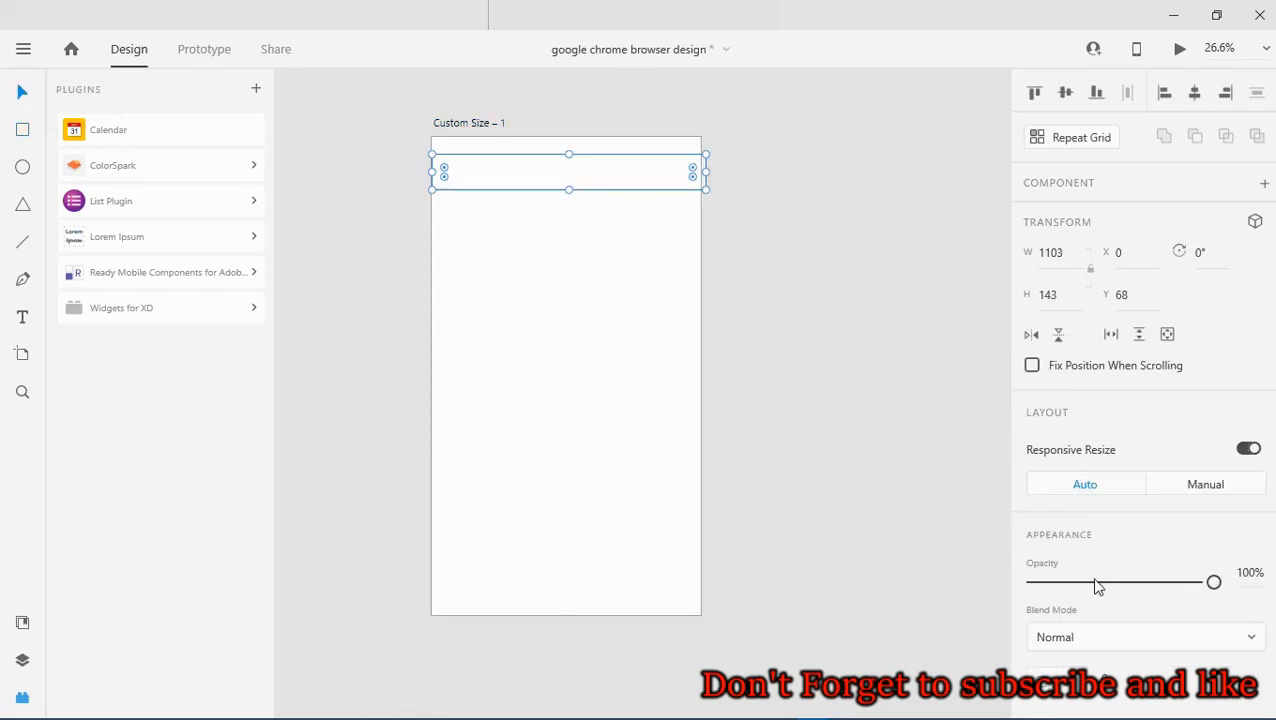
Change the rectangle's fill to the light grey #EEEBEB
{"action": "scroll", "coordinate": [1097, 586], "scroll_direction": "down", "scroll_amount": 4}
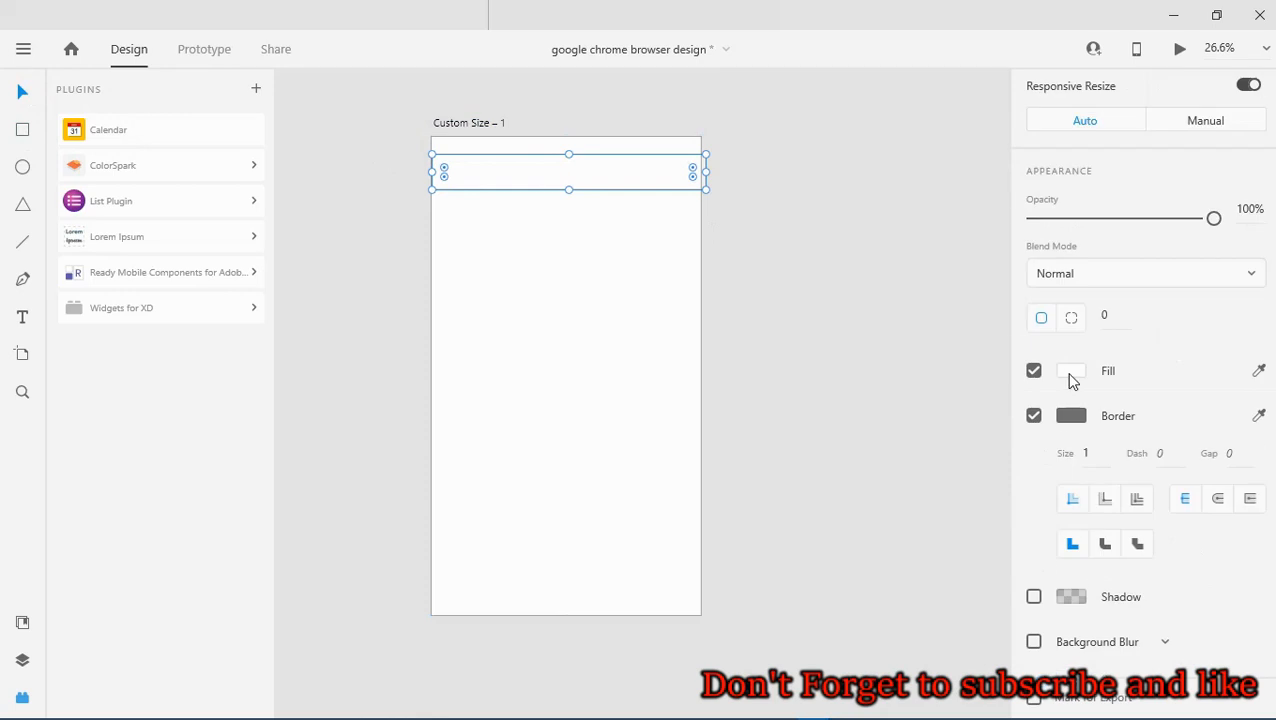
{"action": "left_click", "coordinate": [1071, 373]}
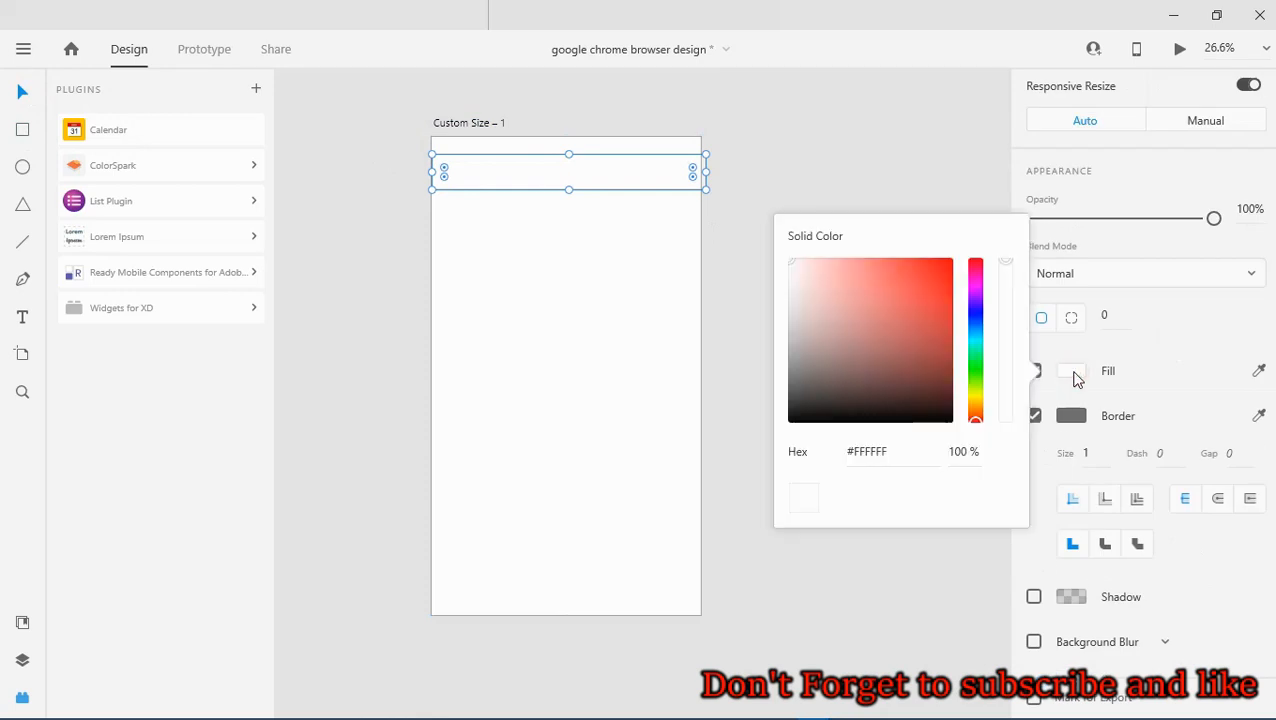
{"action": "left_click", "coordinate": [808, 355]}
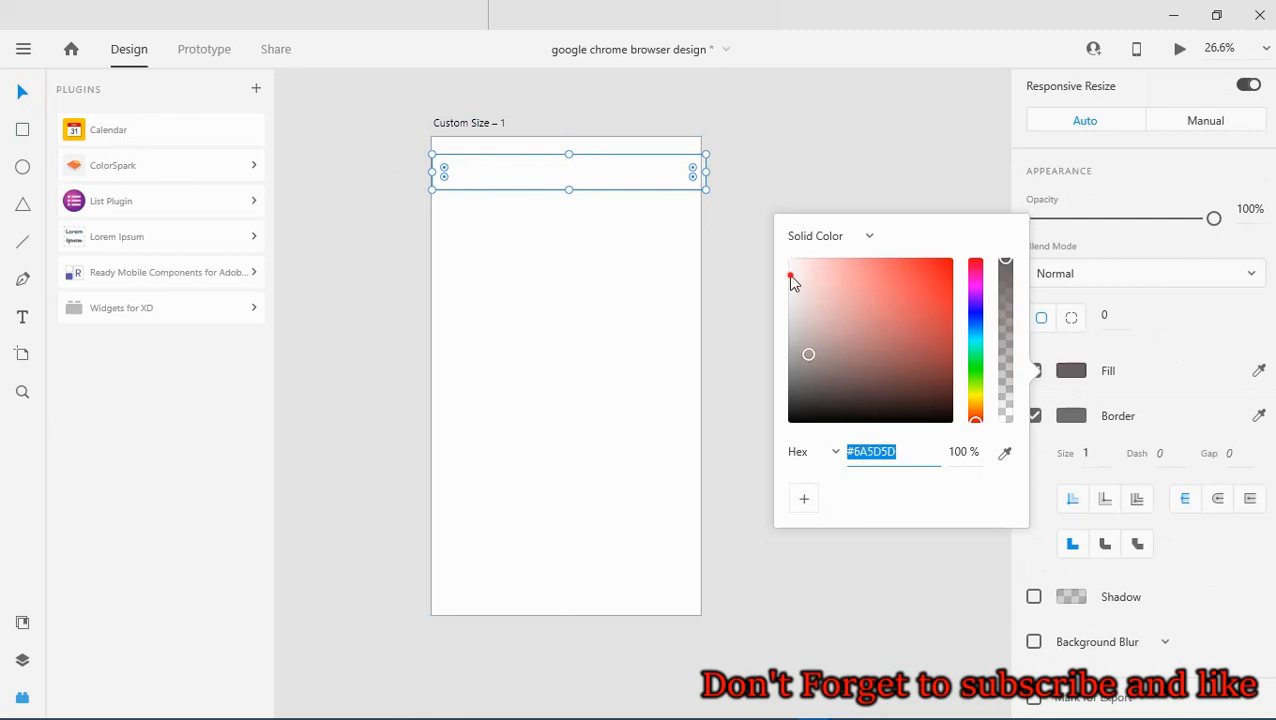
{"action": "left_click", "coordinate": [791, 278]}
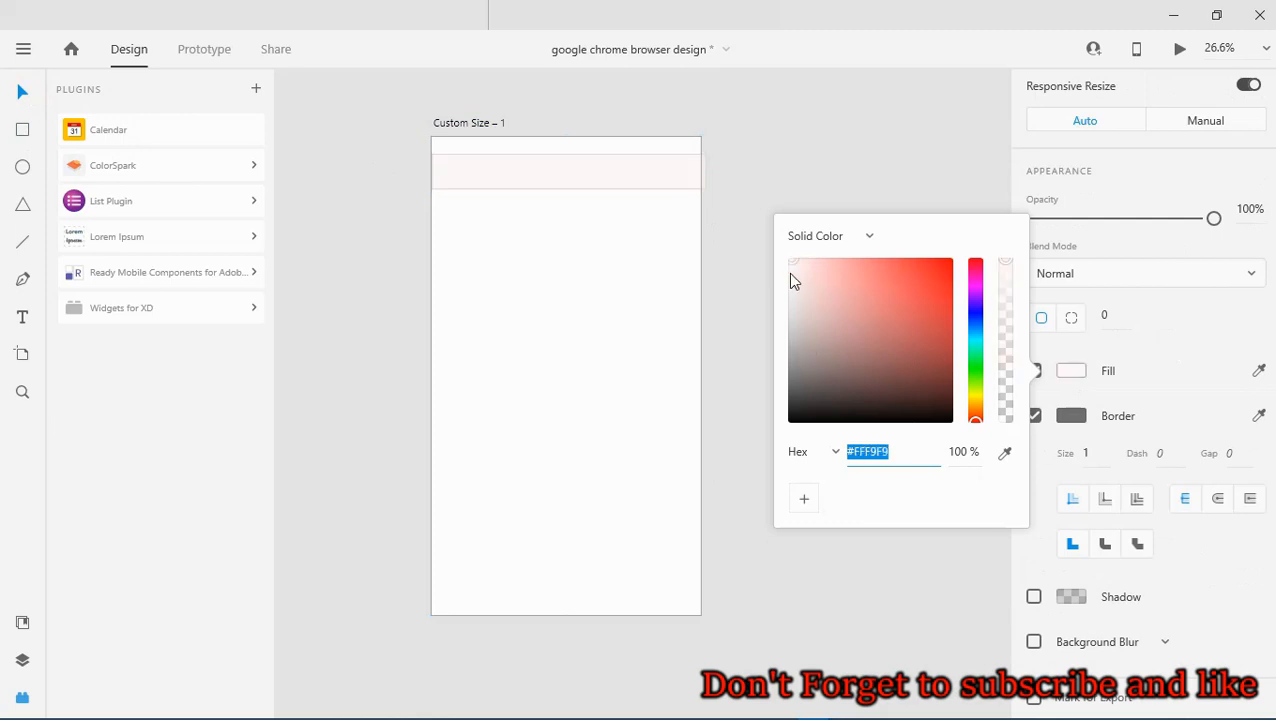
{"action": "left_click", "coordinate": [797, 279]}
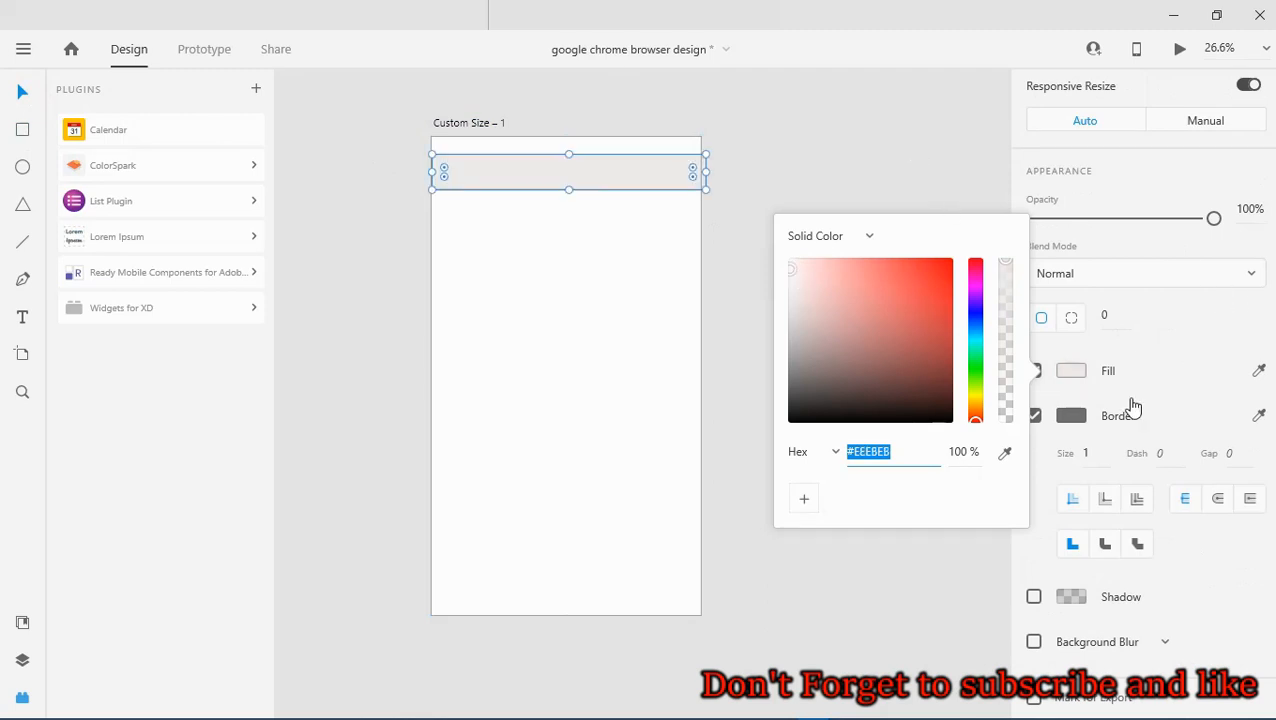
Thicken the border of the grey bar
{"action": "left_click", "coordinate": [1101, 455]}
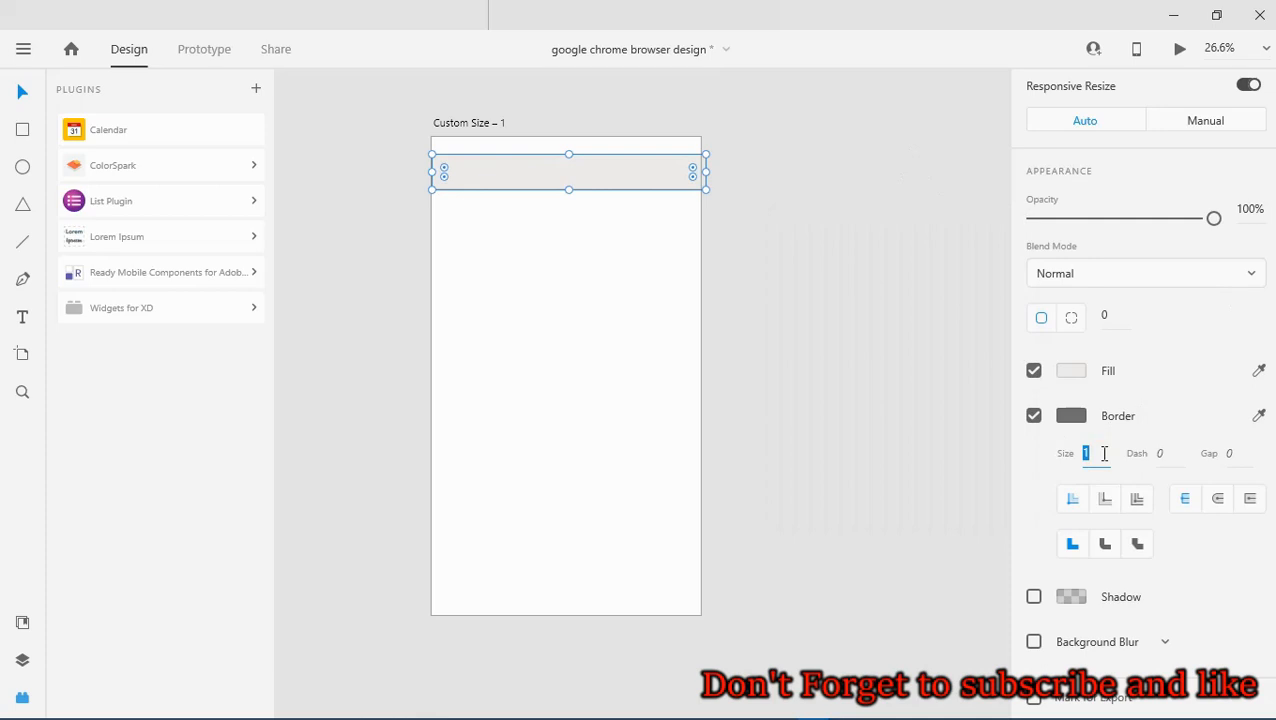
{"action": "key", "text": "Up"}
{"action": "left_click", "coordinate": [790, 308]}
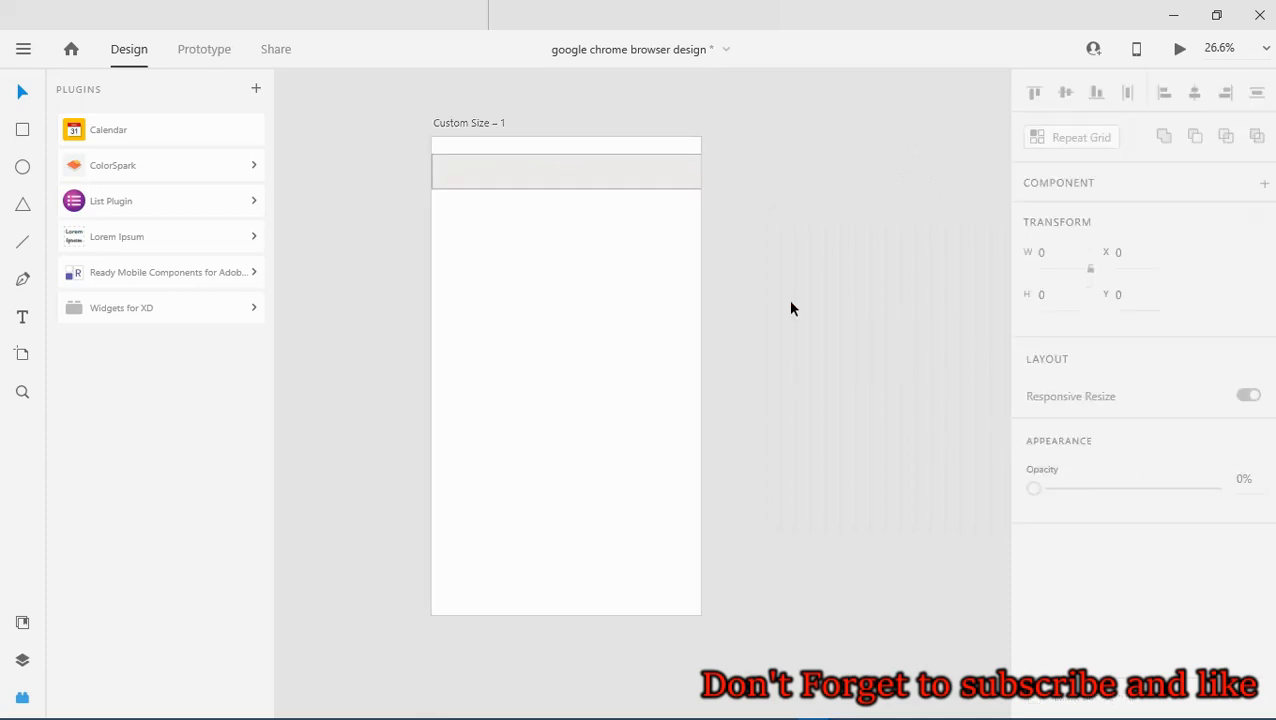
{"action": "left_click", "coordinate": [536, 182]}
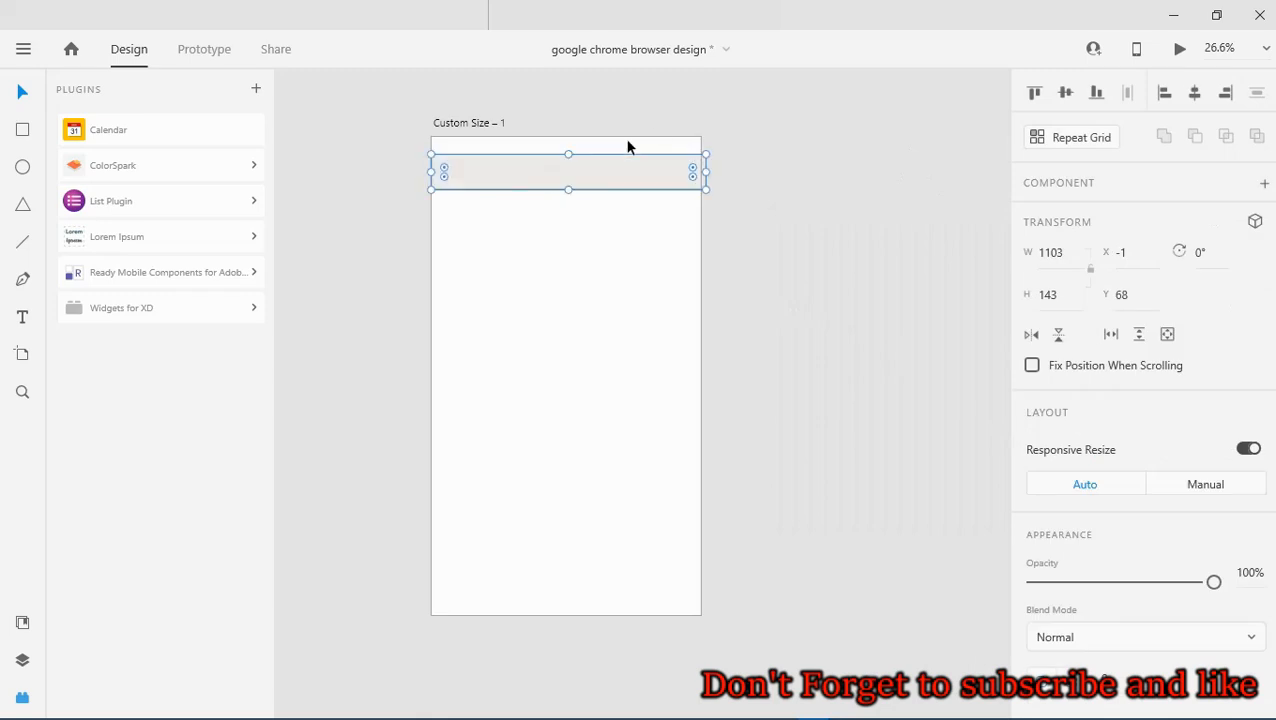
{"action": "left_click", "coordinate": [745, 152]}
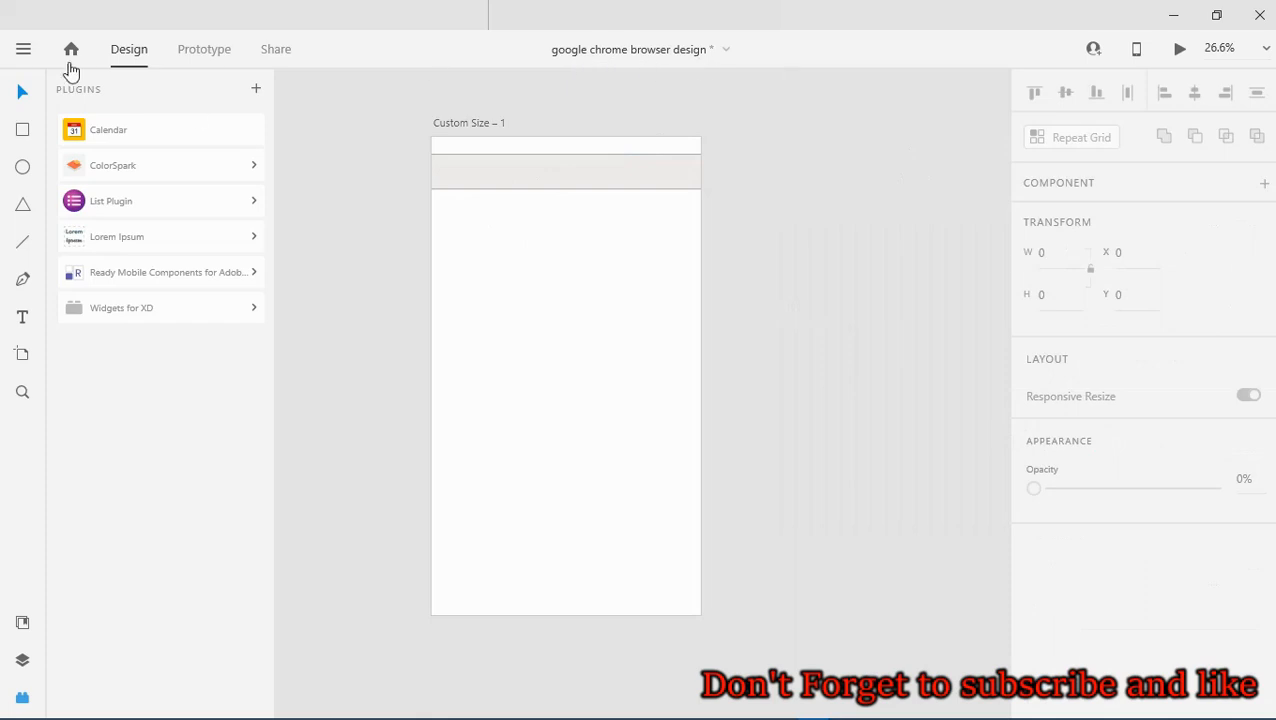
{"action": "left_click", "coordinate": [24, 52]}
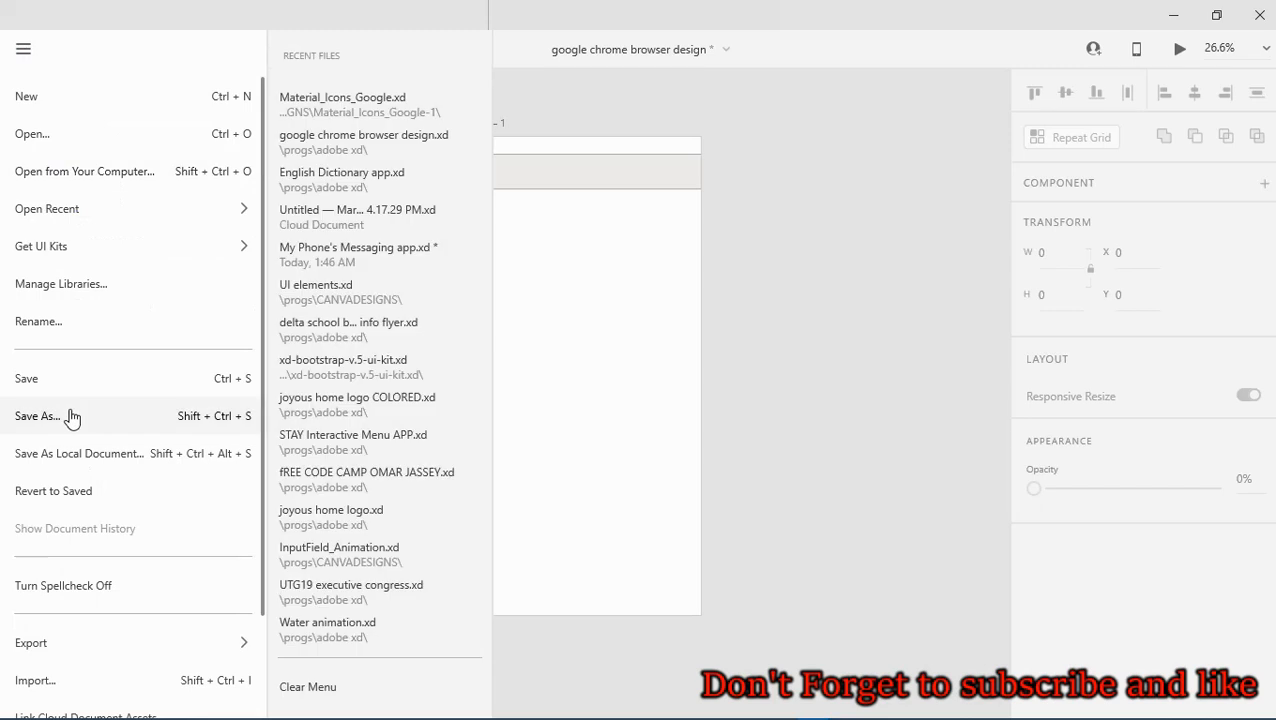
{"action": "left_click", "coordinate": [812, 241]}
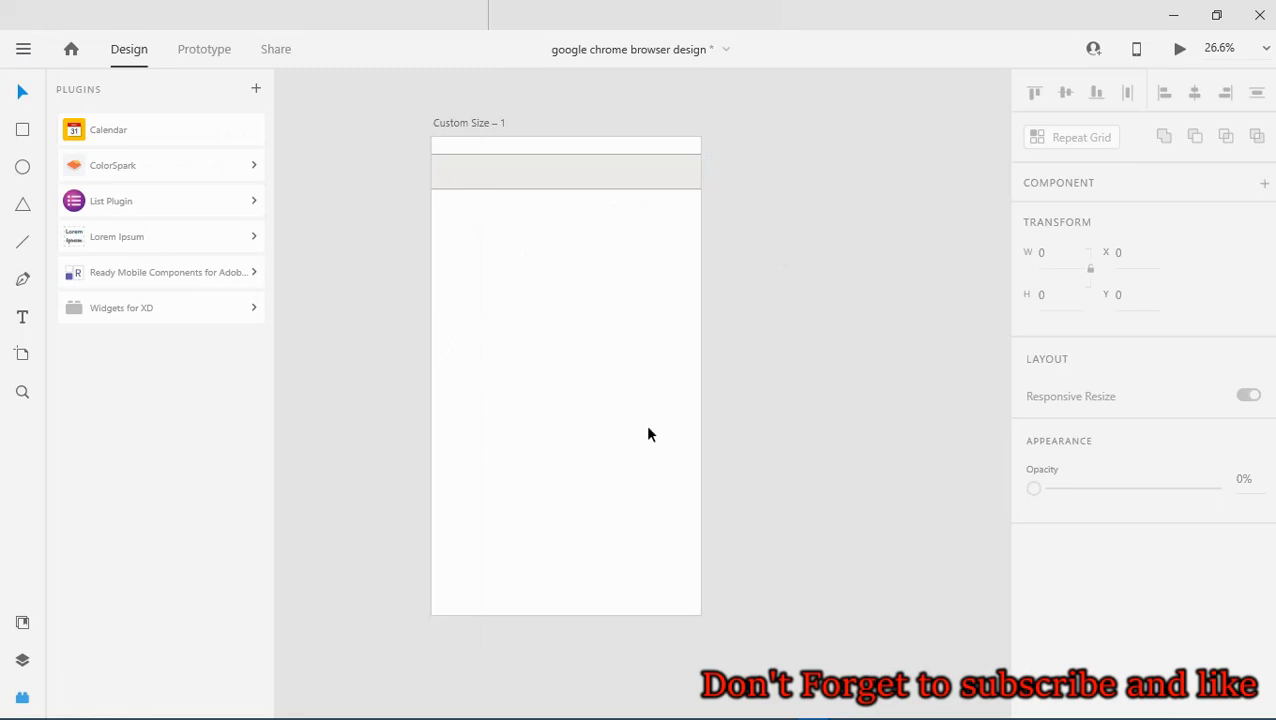
Switch to the Material_Icons_Google document, browse its icon categories, and return to the google chrome browser design document
{"action": "mouse_move", "coordinate": [815, 705]}
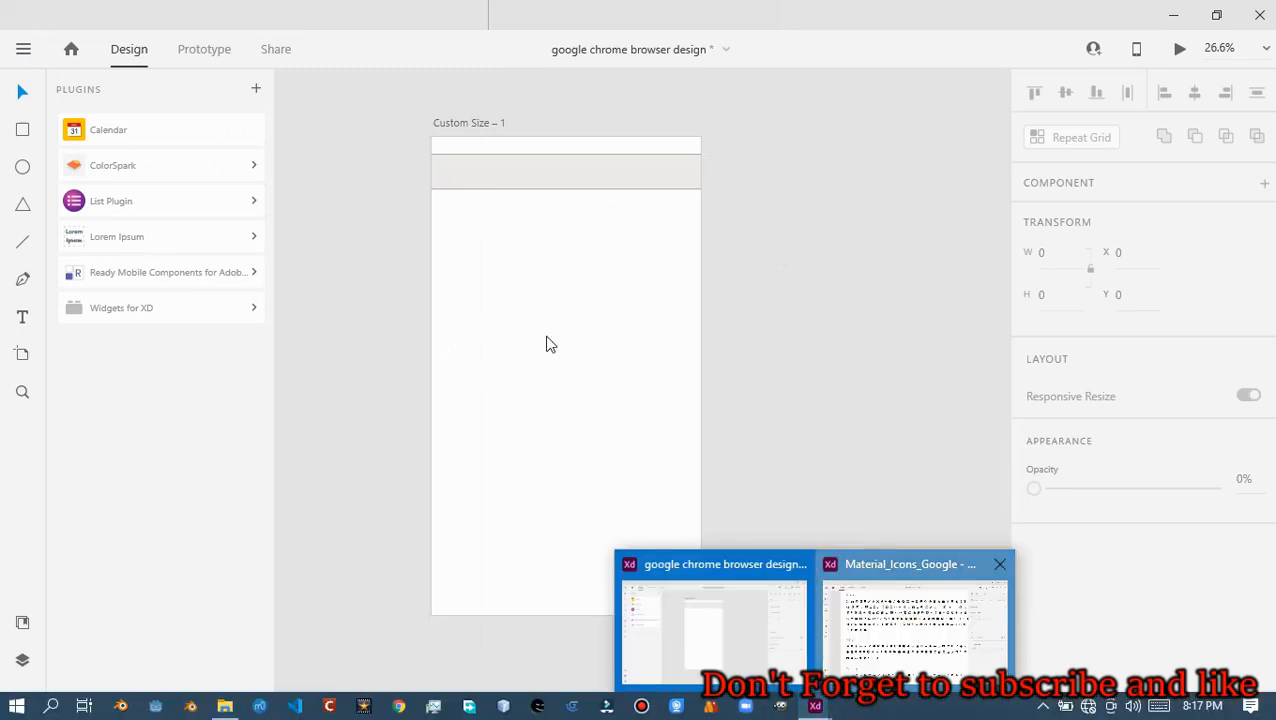
{"action": "scroll", "coordinate": [515, 432], "scroll_direction": "down", "scroll_amount": 3}
{"action": "scroll", "coordinate": [513, 432], "scroll_direction": "down", "scroll_amount": 2}
{"action": "scroll", "coordinate": [513, 432], "scroll_direction": "down", "scroll_amount": 3}
{"action": "scroll", "coordinate": [513, 432], "scroll_direction": "up", "scroll_amount": 4}
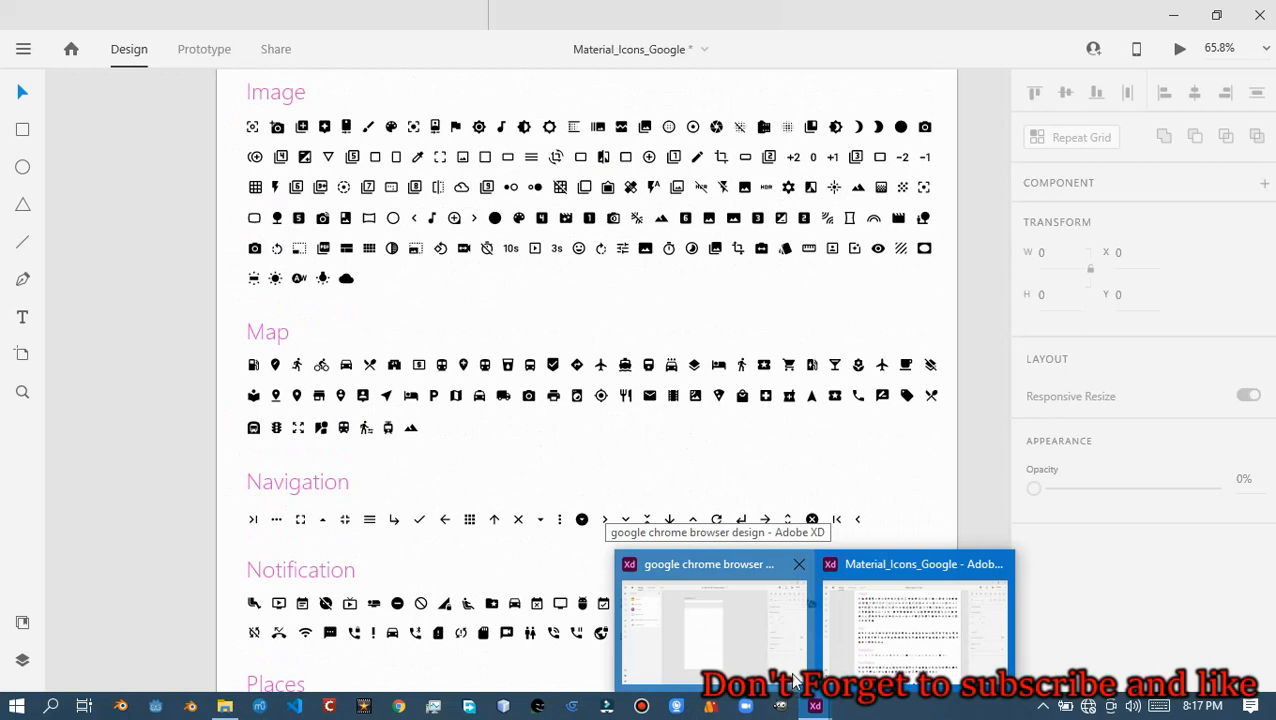
{"action": "left_click", "coordinate": [749, 622]}
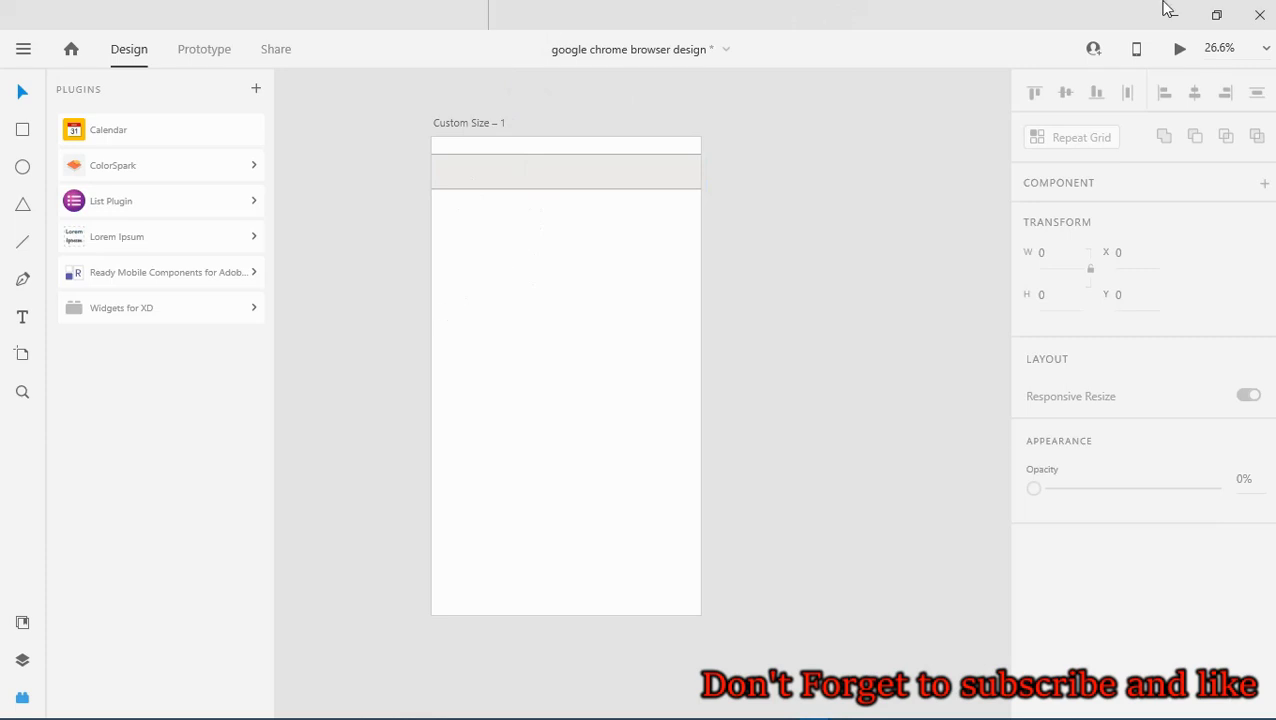
{"action": "left_click", "coordinate": [23, 208]}
{"action": "left_click", "coordinate": [803, 248]}
{"action": "left_click_drag", "start_coordinate": [860, 293], "coordinate": [860, 296]}
{"action": "key", "text": "Delete"}
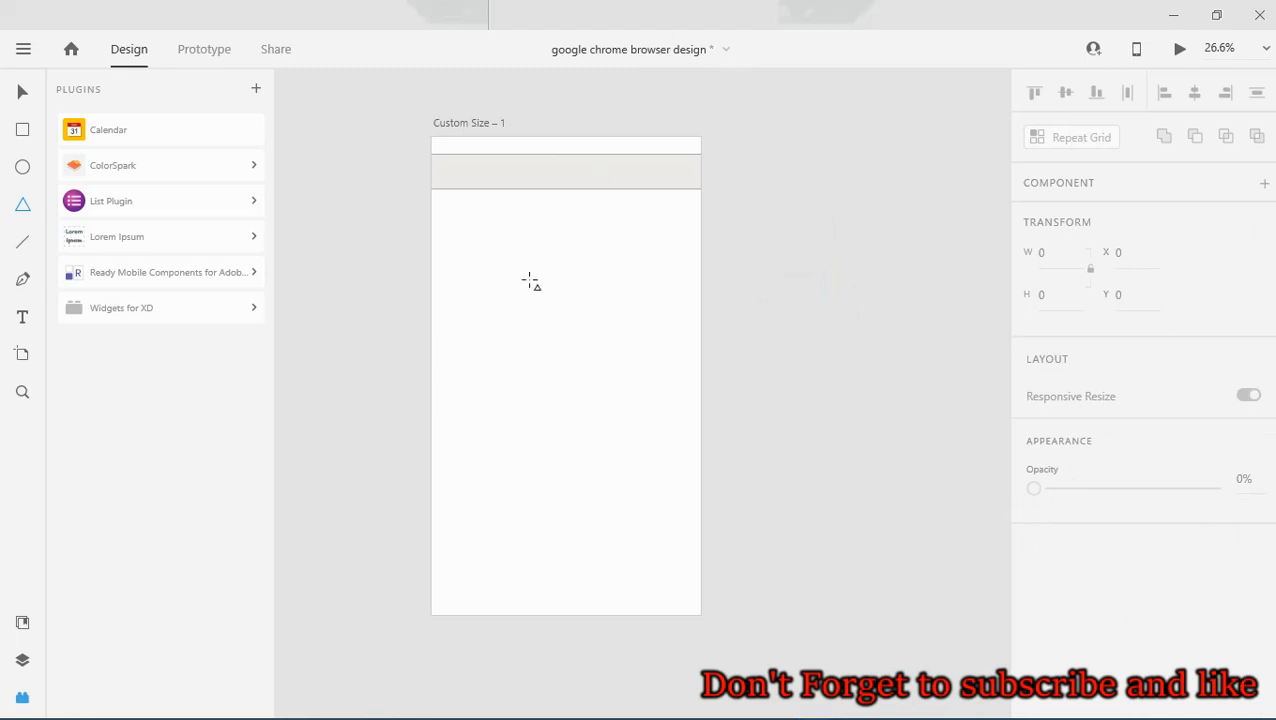
Draw a triangle about 259 by 222 in the upper middle of the artboard, below the grey bar
{"action": "left_click", "coordinate": [22, 204]}
{"action": "left_click", "coordinate": [513, 288]}
{"action": "left_click_drag", "start_coordinate": [569, 347], "coordinate": [575, 347]}
{"action": "left_click_drag", "start_coordinate": [714, 343], "coordinate": [698, 342]}
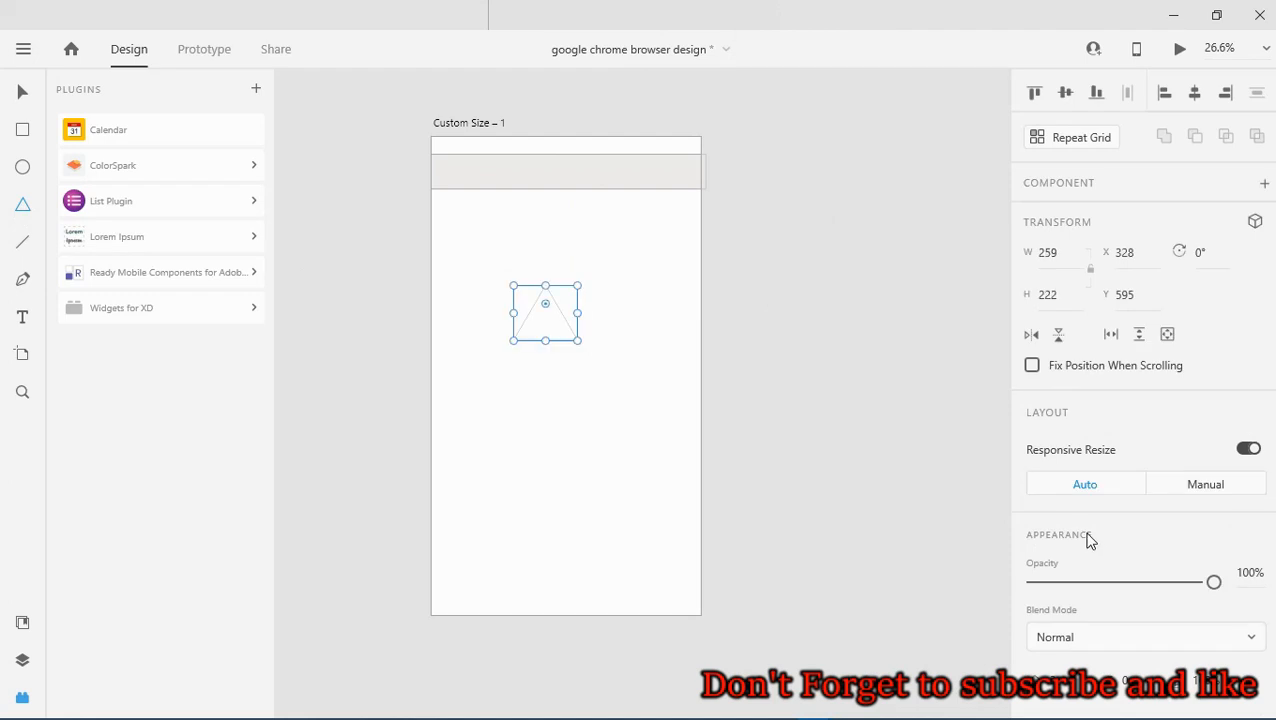
Give the triangle a black #000000 border of size 8 and turn off its fill
{"action": "scroll", "coordinate": [1076, 430], "scroll_direction": "down", "scroll_amount": 4}
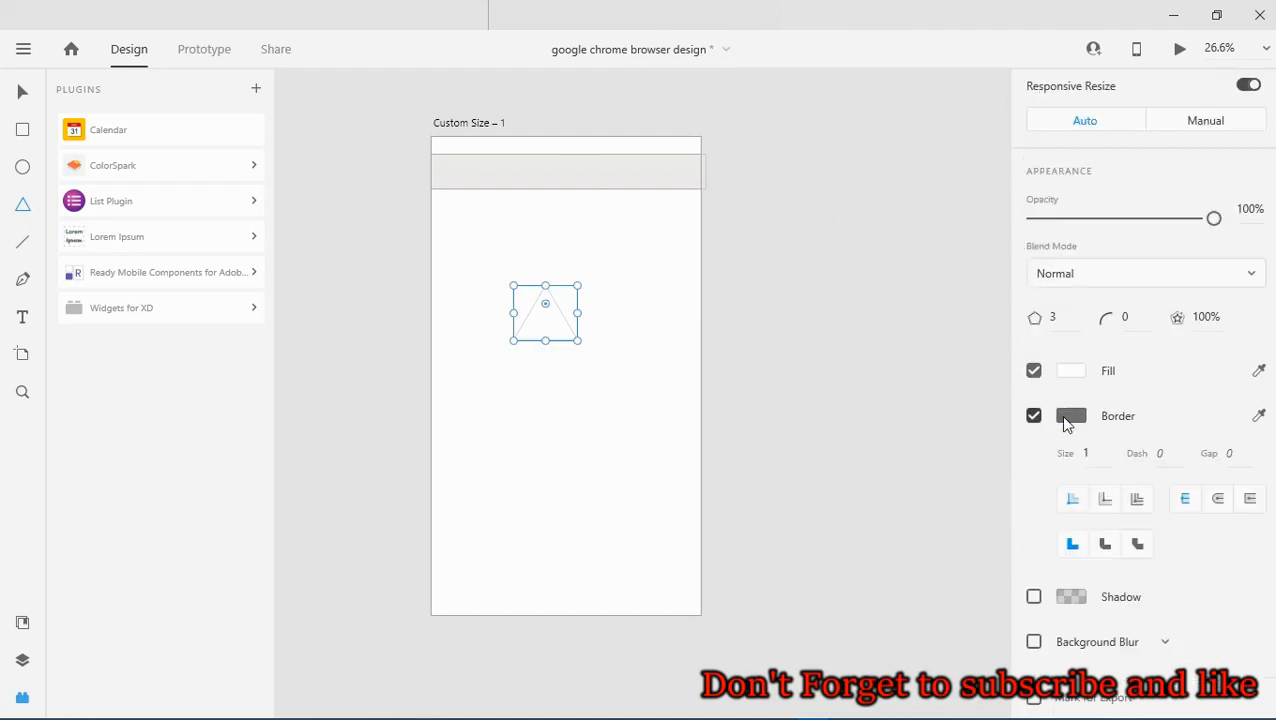
{"action": "left_click", "coordinate": [1071, 416]}
{"action": "left_click_drag", "start_coordinate": [817, 444], "coordinate": [790, 452]}
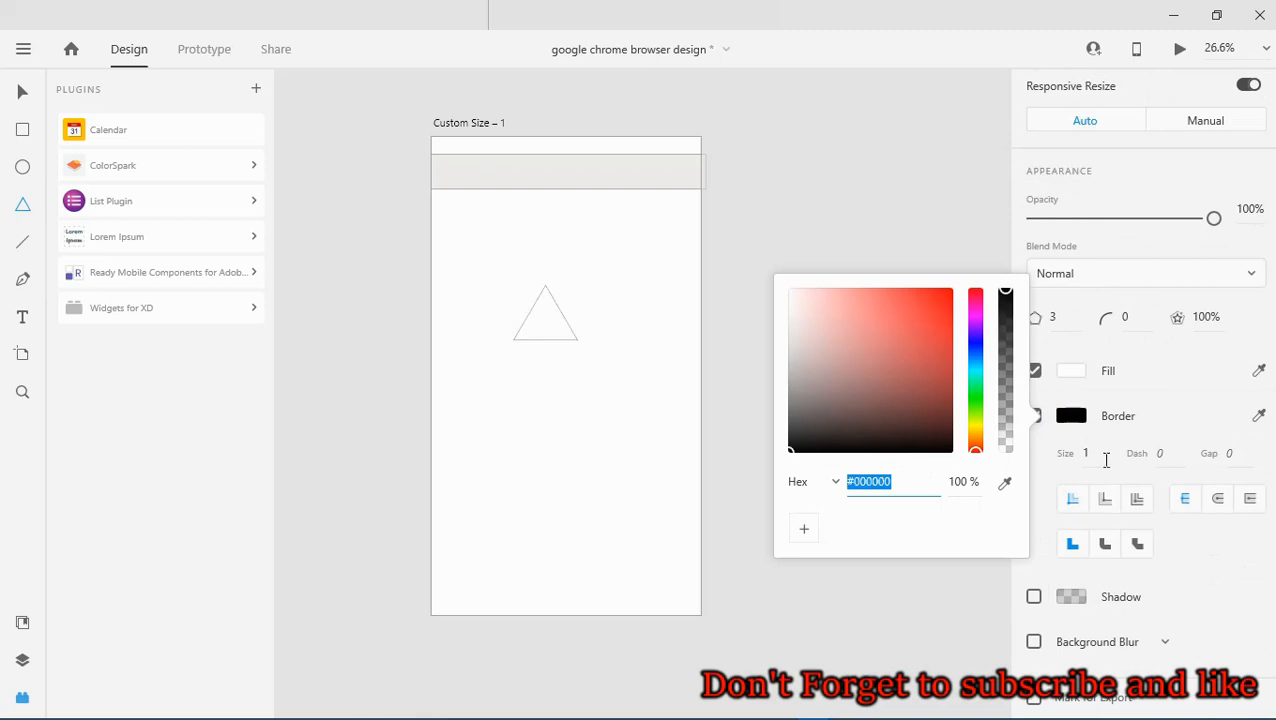
{"action": "left_click", "coordinate": [1087, 453]}
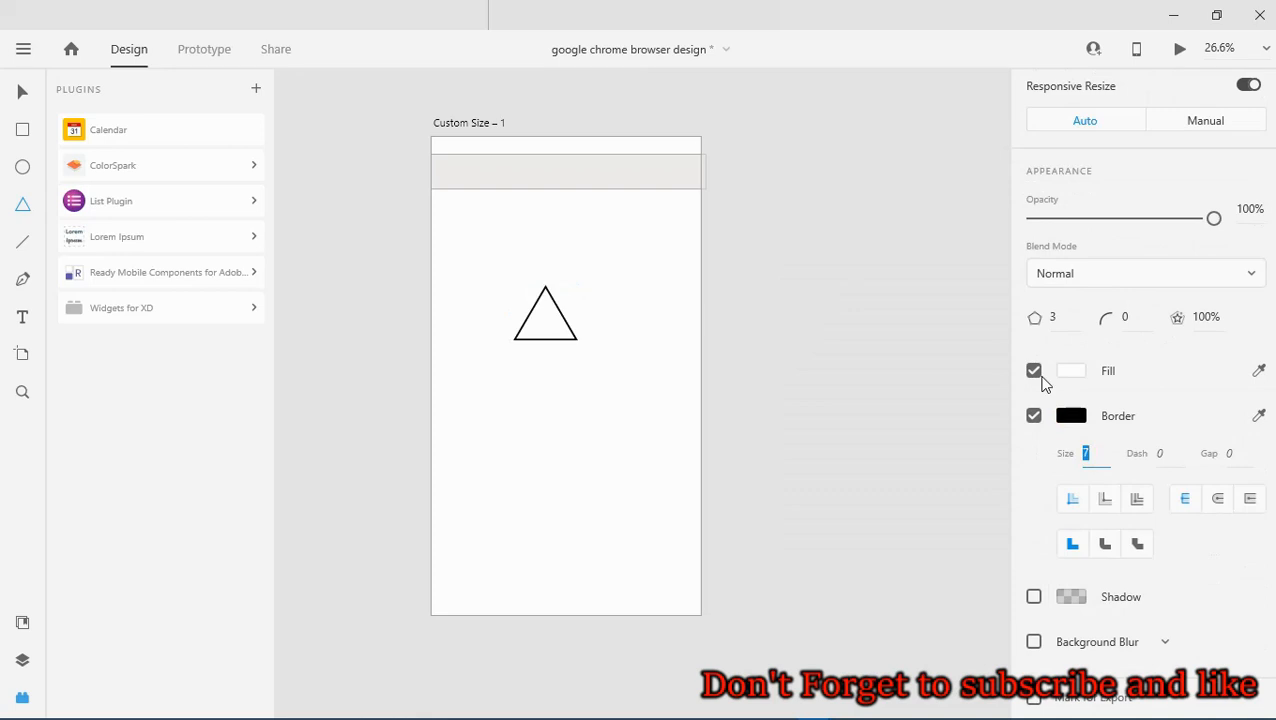
{"action": "key", "text": "Up"}
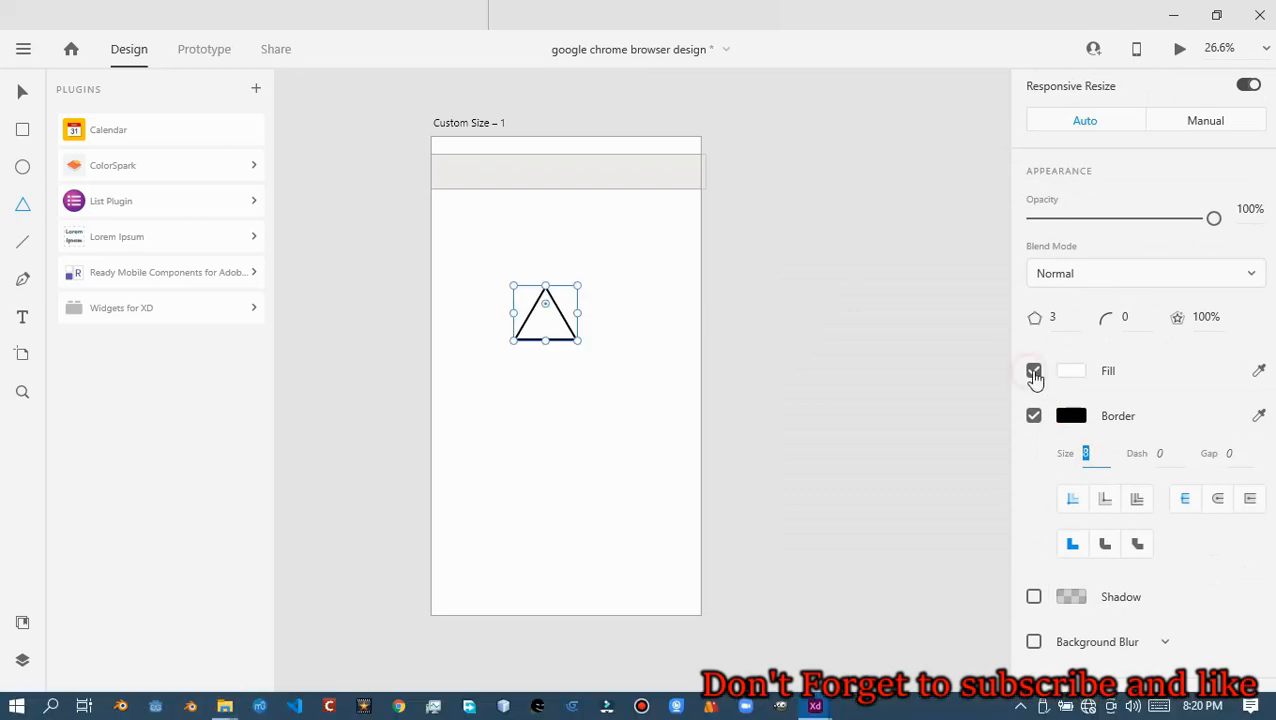
{"action": "type", "text": "8"}
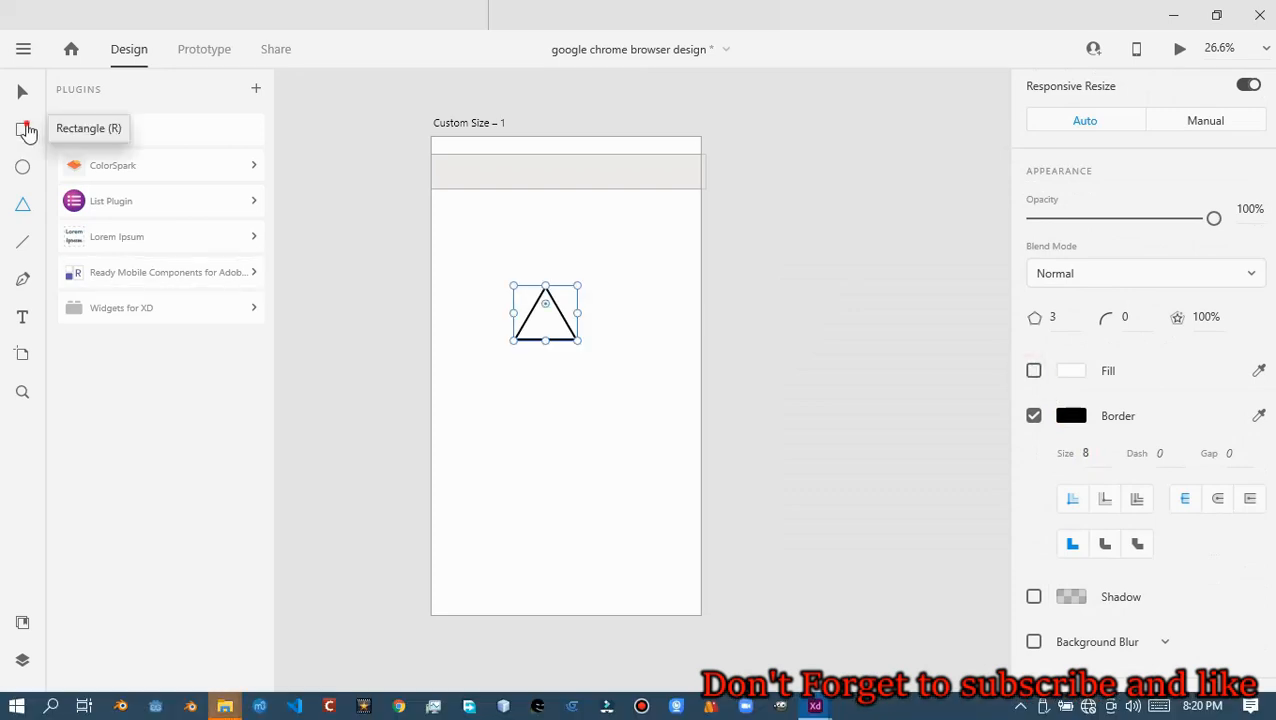
Draw a rectangle directly beneath the triangle, centre it under the triangle's base, and shorten it slightly from below
{"action": "left_click", "coordinate": [22, 129]}
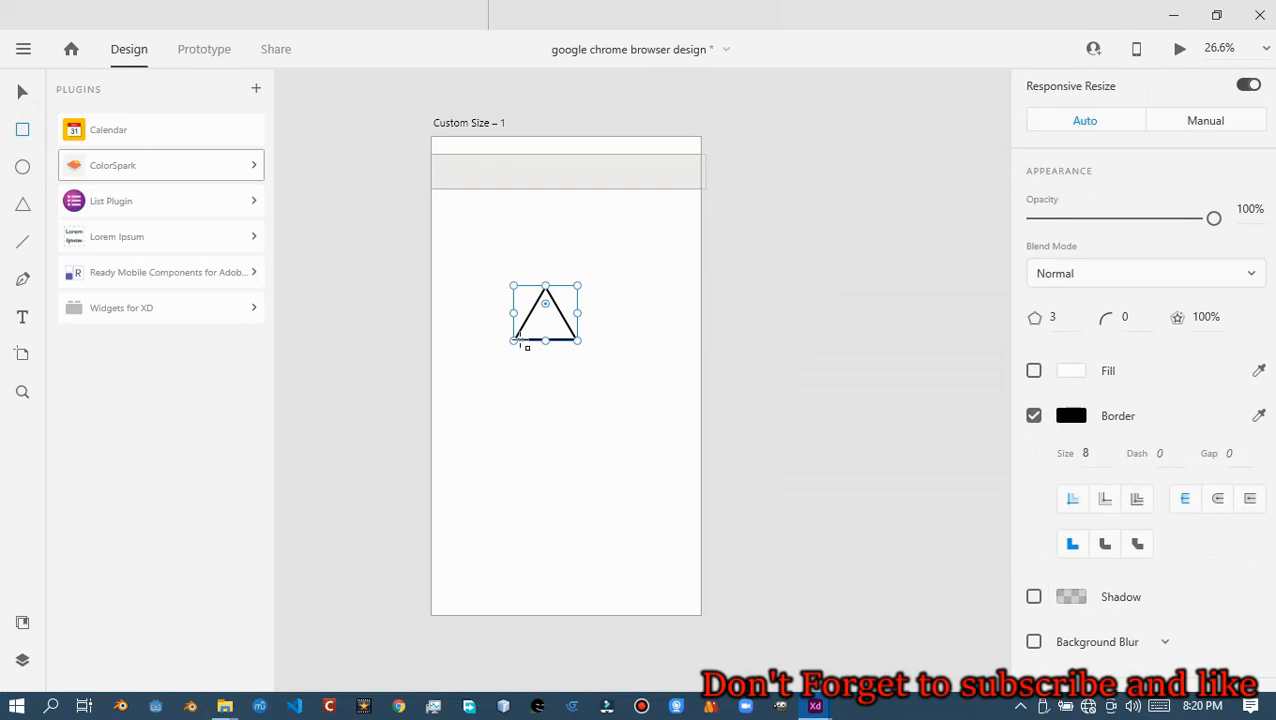
{"action": "left_click_drag", "start_coordinate": [520, 343], "coordinate": [578, 396]}
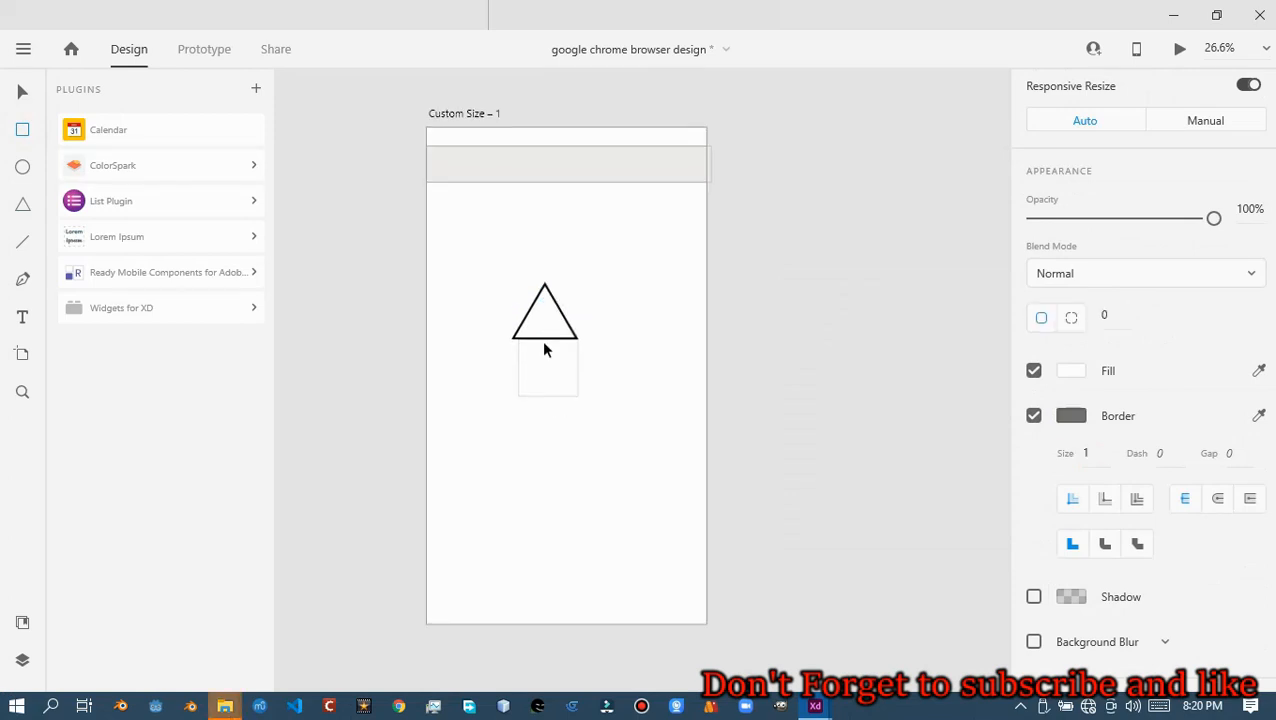
{"action": "scroll", "coordinate": [545, 348], "scroll_direction": "up", "scroll_amount": 3}
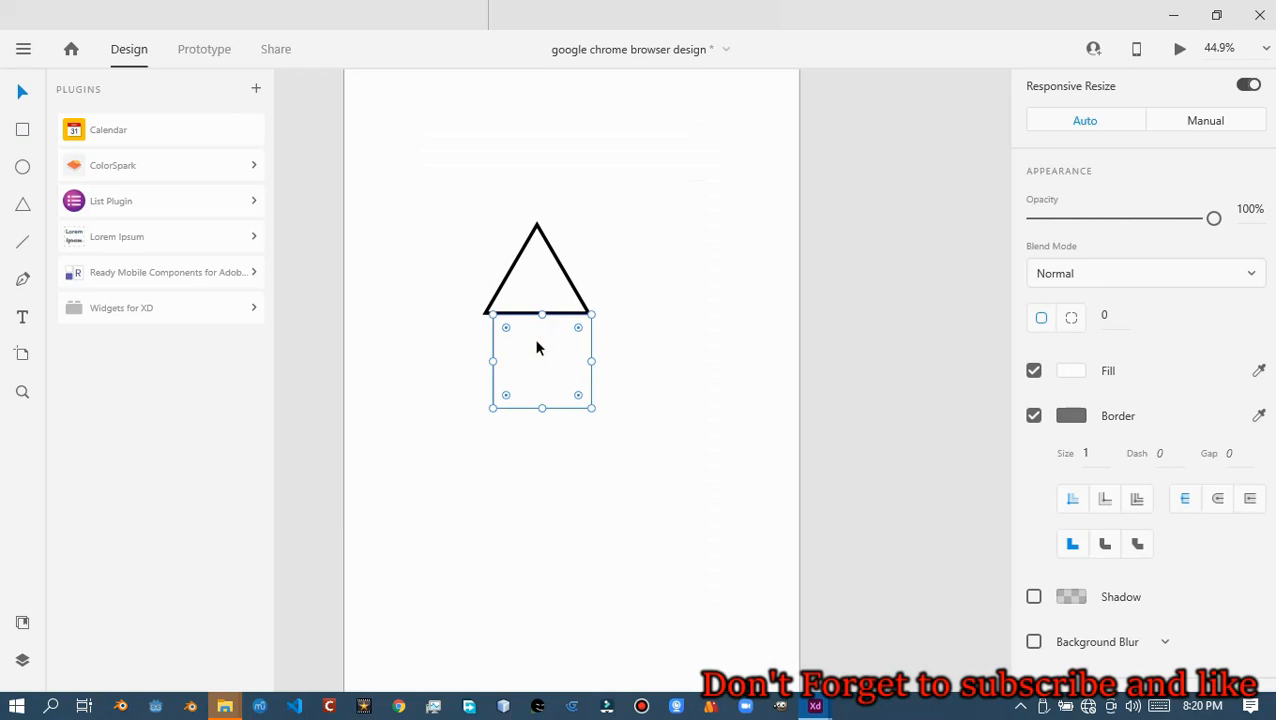
{"action": "left_click_drag", "start_coordinate": [540, 342], "coordinate": [535, 342]}
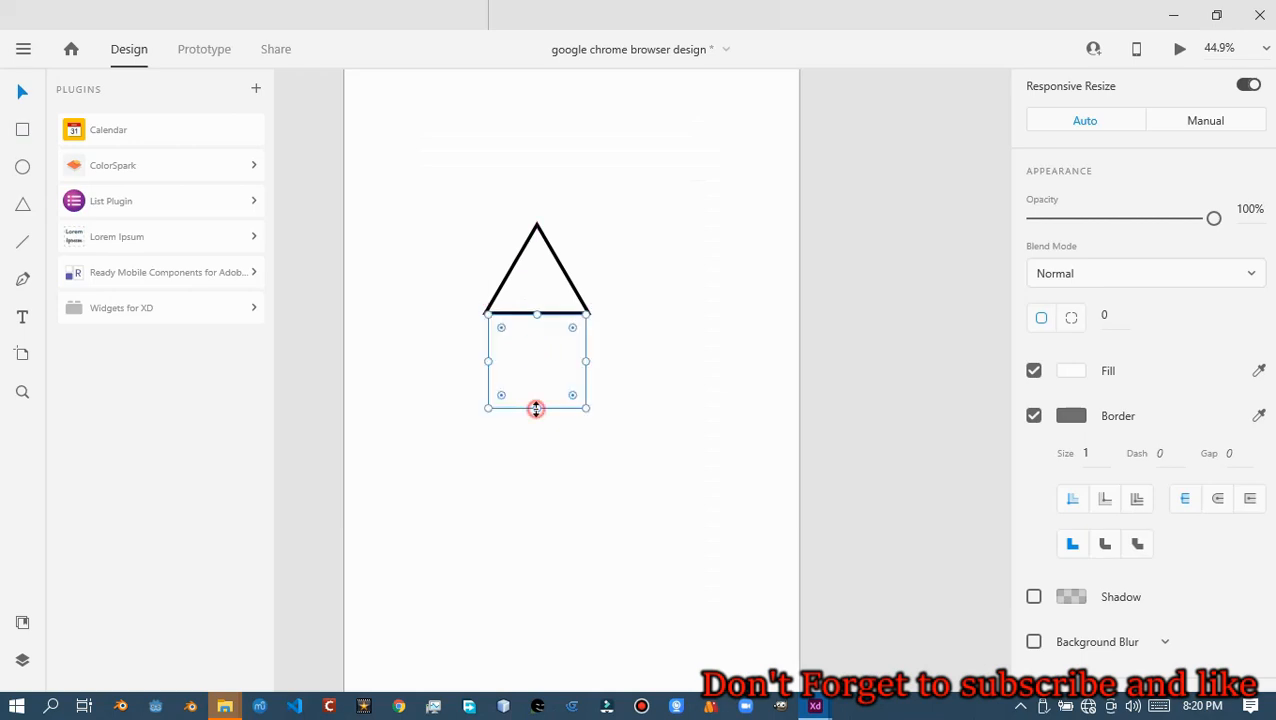
{"action": "left_click_drag", "start_coordinate": [537, 407], "coordinate": [540, 391]}
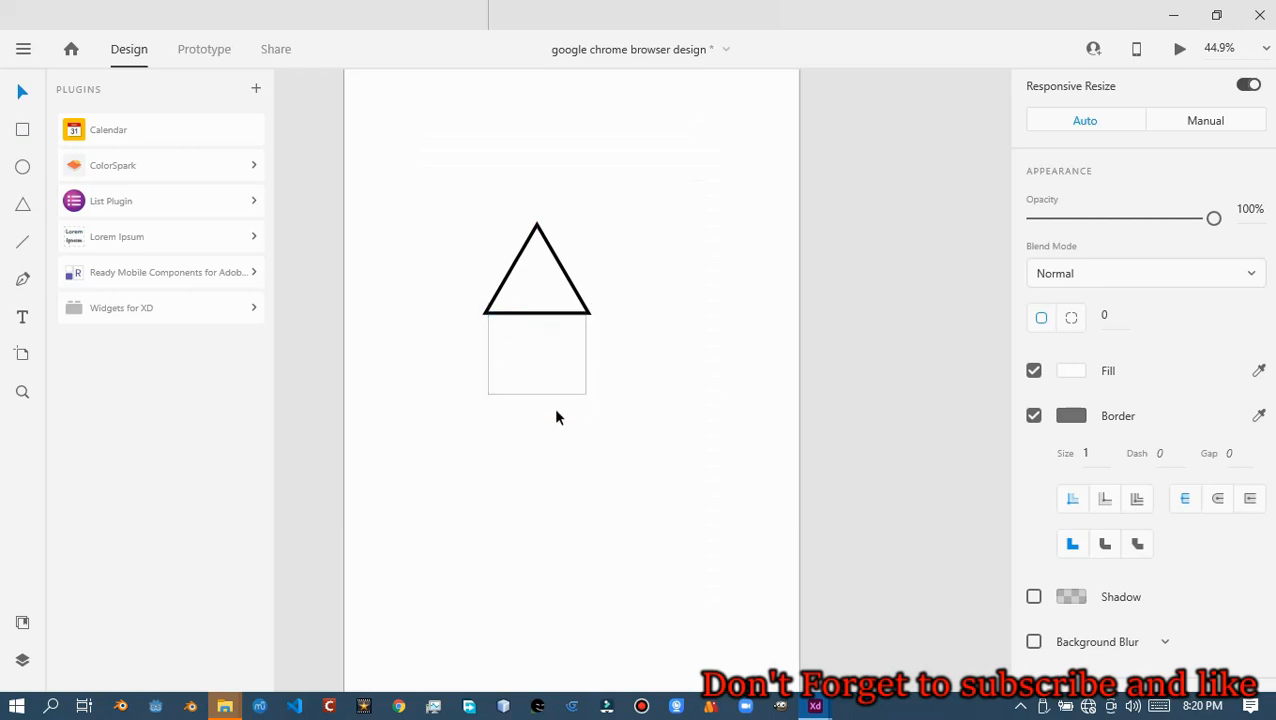
Give the rectangle under the triangle a black #000000 border of size 6
{"action": "left_click", "coordinate": [1092, 453]}
{"action": "type", "text": "2"}
{"action": "left_click", "coordinate": [1074, 418]}
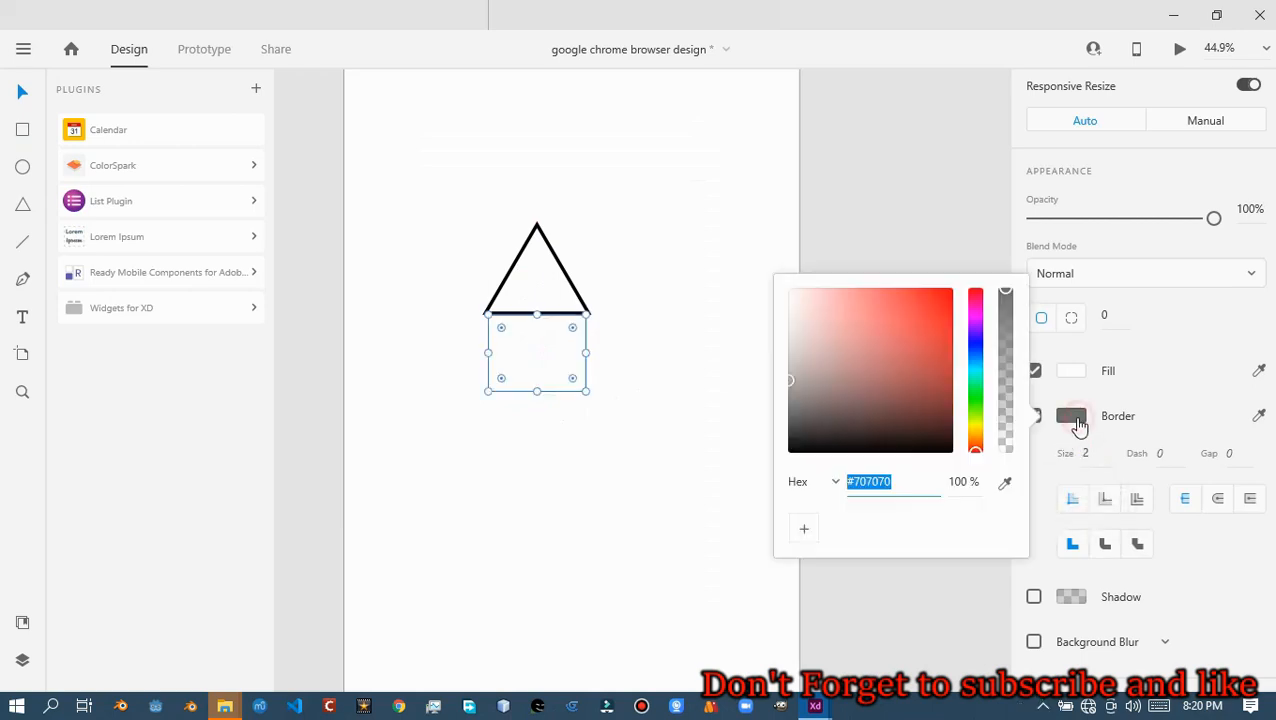
{"action": "type", "text": "000000"}
{"action": "key", "text": "Return"}
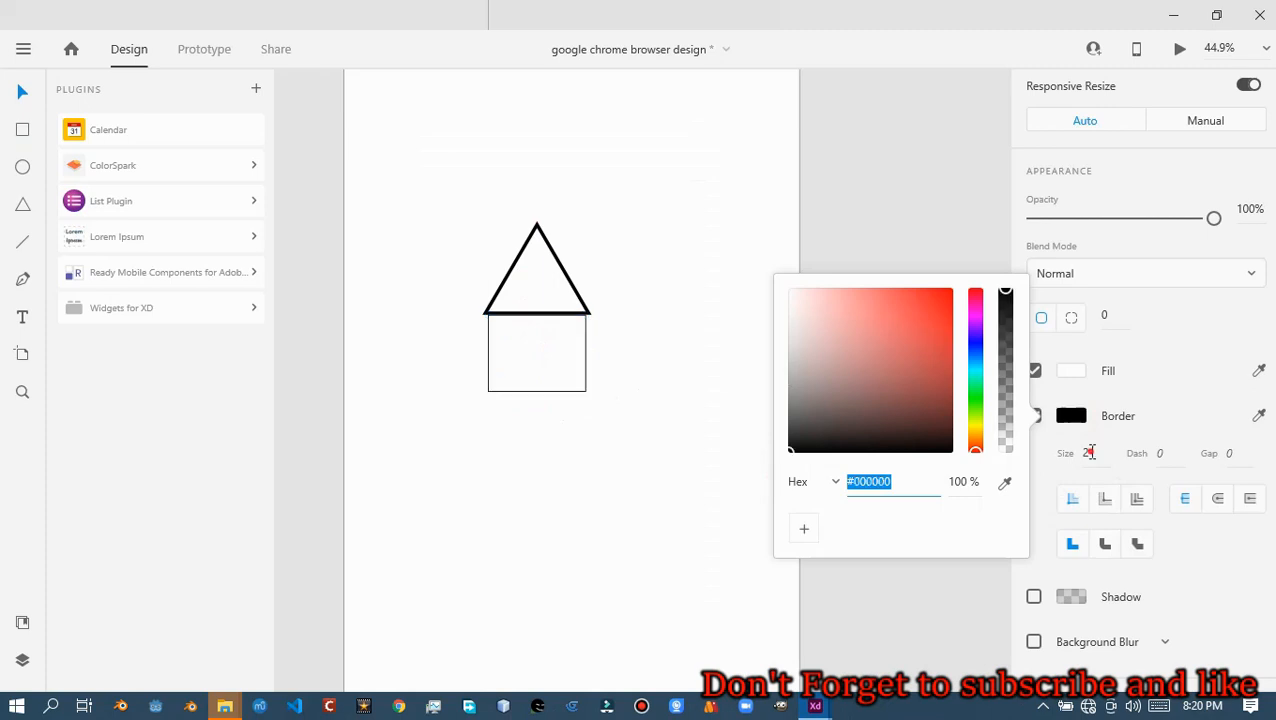
{"action": "left_click", "coordinate": [1090, 453]}
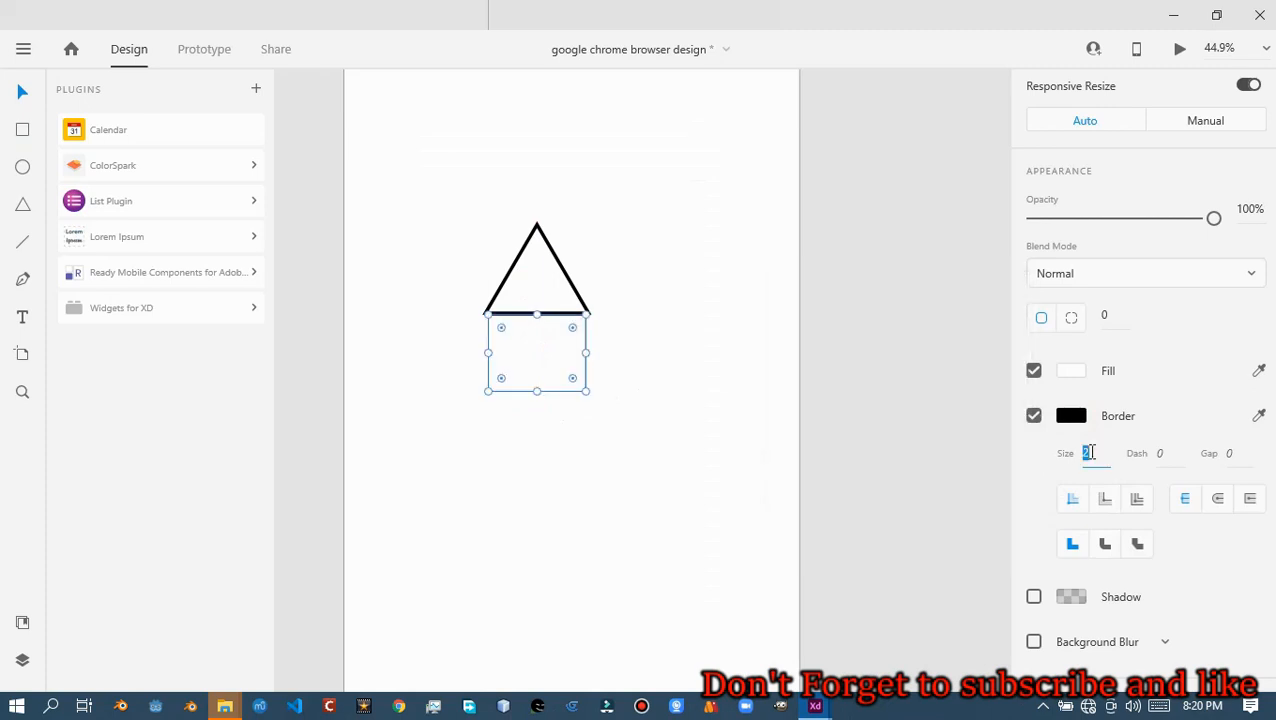
{"action": "type", "text": "4"}
{"action": "key", "text": "Return"}
{"action": "type", "text": "6"}
{"action": "key", "text": "Return"}
Move the rectangle up slightly so its upper edge overlaps the triangle's base
{"action": "left_click", "coordinate": [495, 321]}
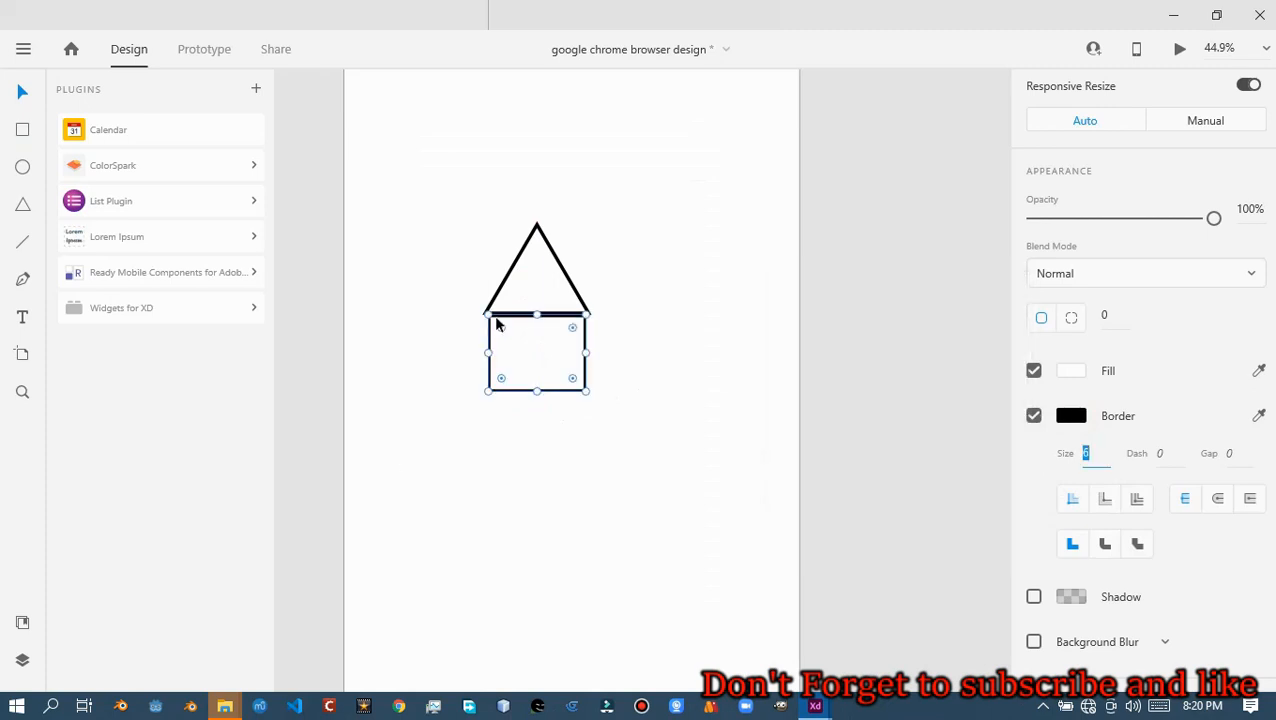
{"action": "left_click", "coordinate": [535, 333]}
{"action": "left_click_drag", "start_coordinate": [535, 333], "coordinate": [558, 260]}
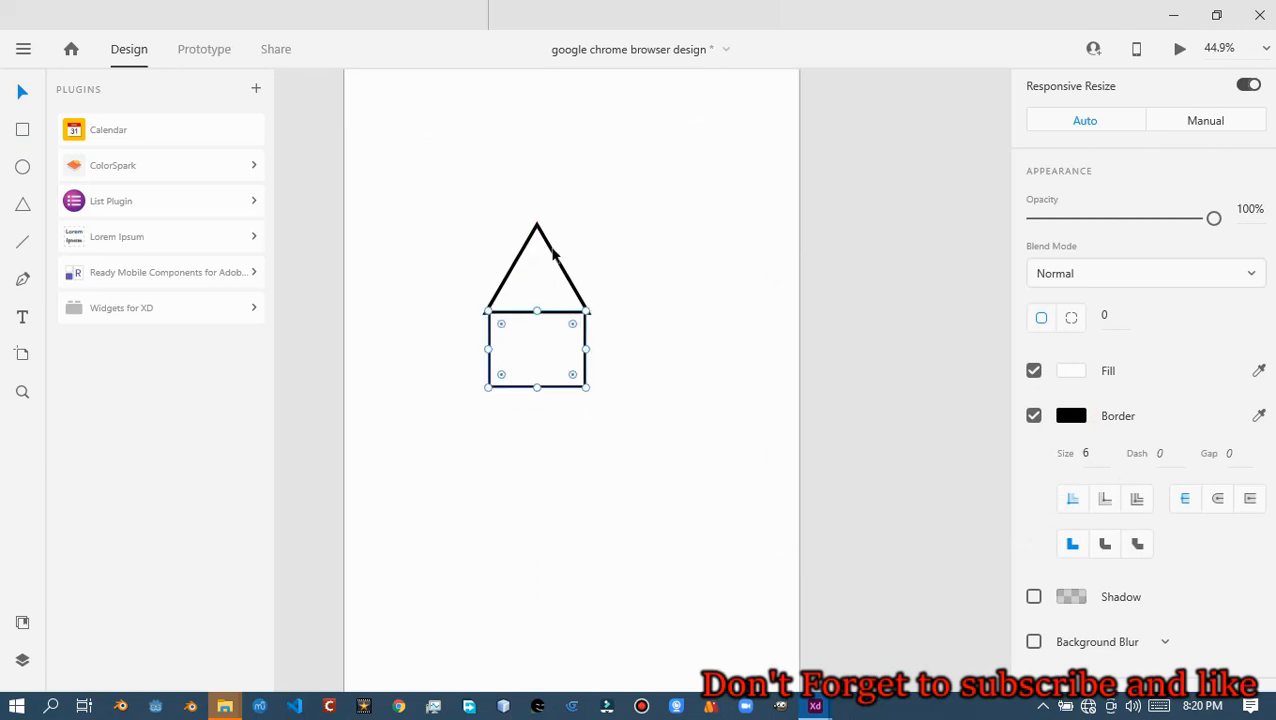
Lower the triangle's apex to flatten the roof, and shorten the rectangle beneath it slightly from below
{"action": "left_click", "coordinate": [538, 240]}
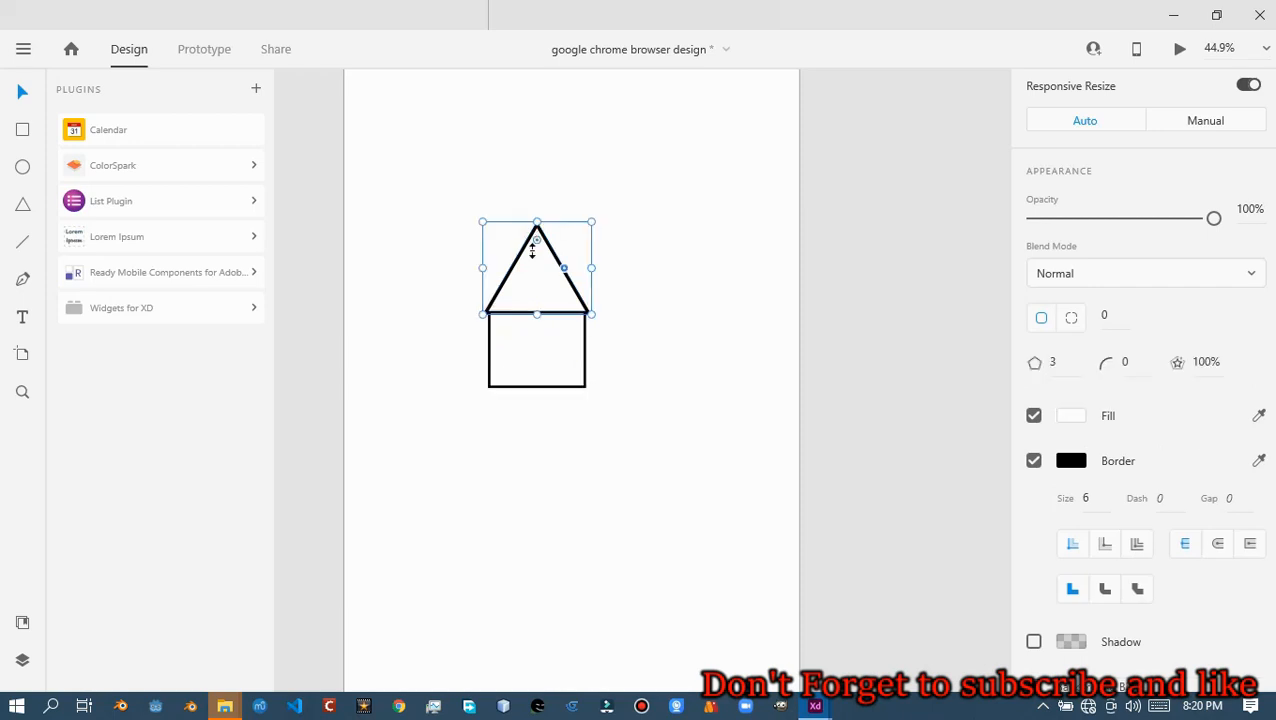
{"action": "left_click_drag", "start_coordinate": [536, 254], "coordinate": [536, 251]}
{"action": "left_click", "coordinate": [536, 374]}
{"action": "left_click", "coordinate": [534, 388]}
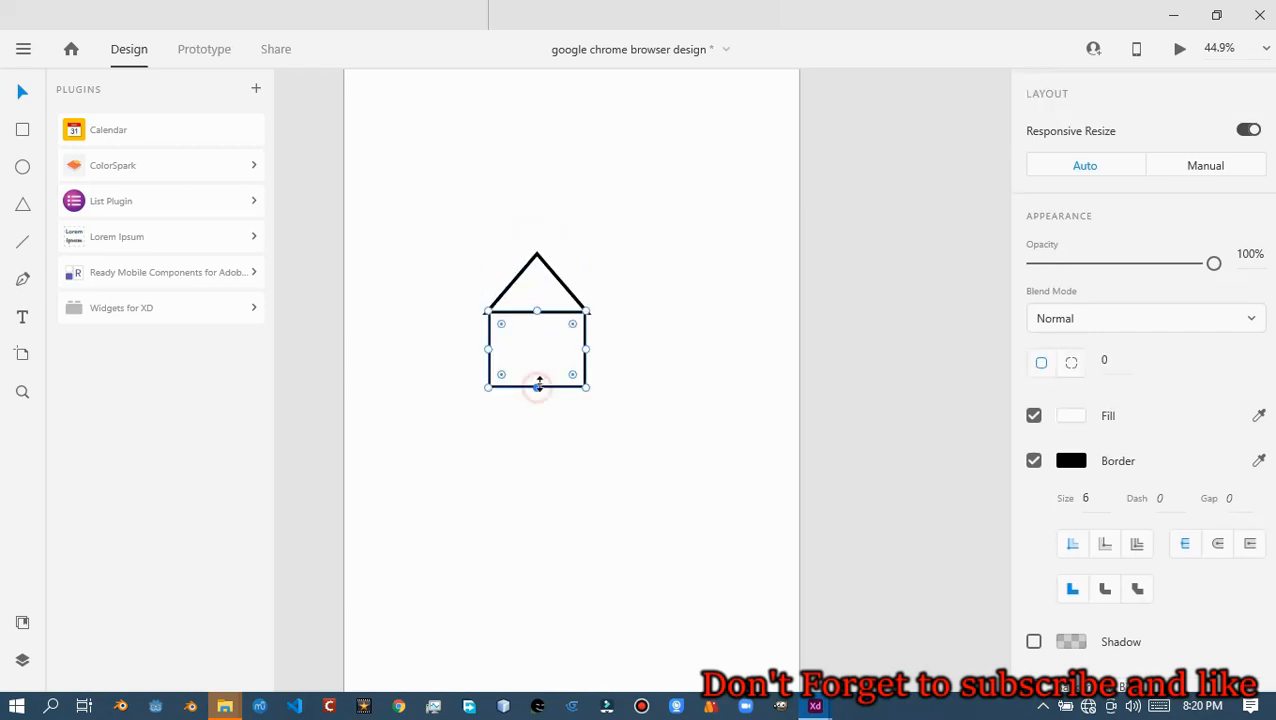
{"action": "left_click_drag", "start_coordinate": [539, 386], "coordinate": [539, 374]}
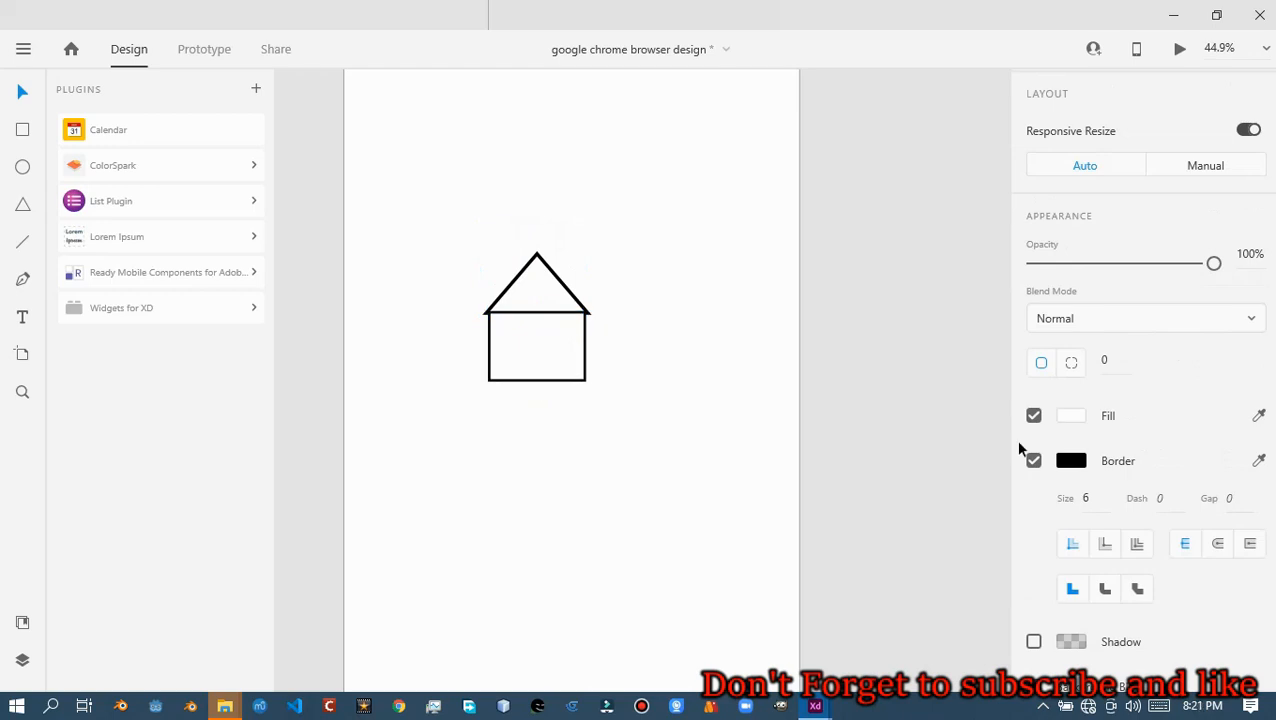
Increase the border size of the rectangle under the roof to 9
{"action": "left_click", "coordinate": [1092, 497]}
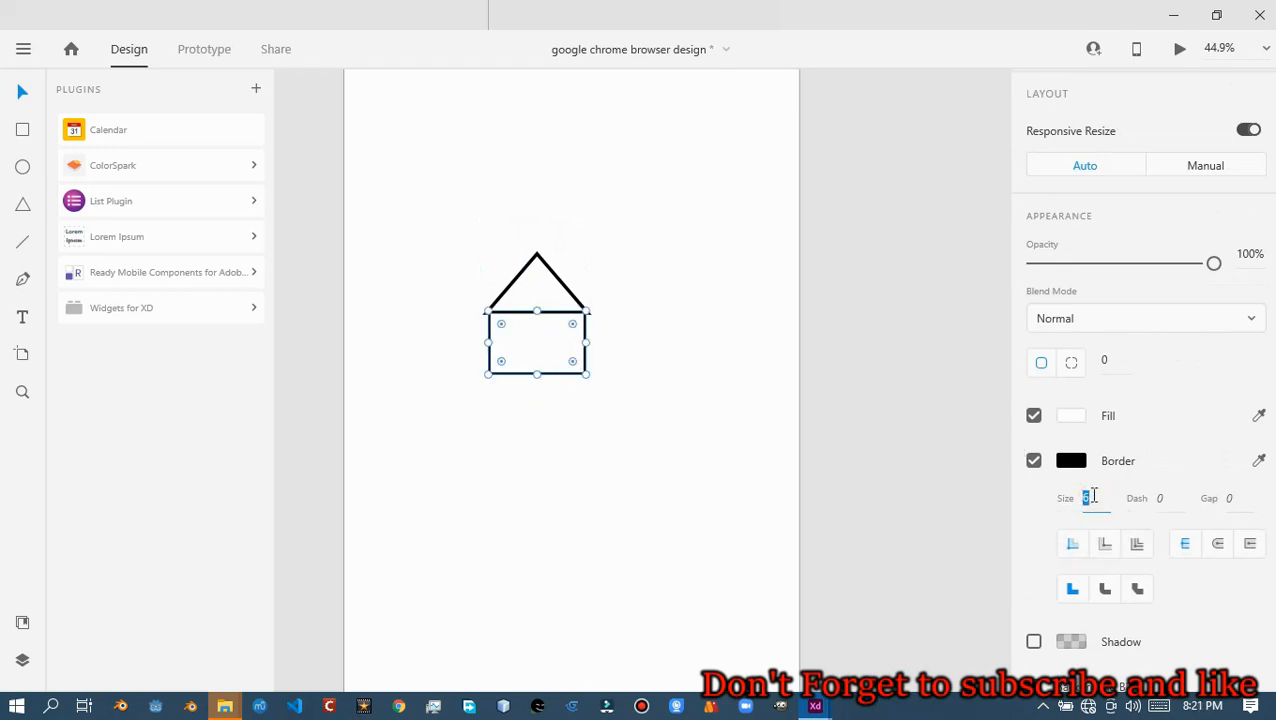
{"action": "key", "text": "Up"}
{"action": "key", "text": "Up"}
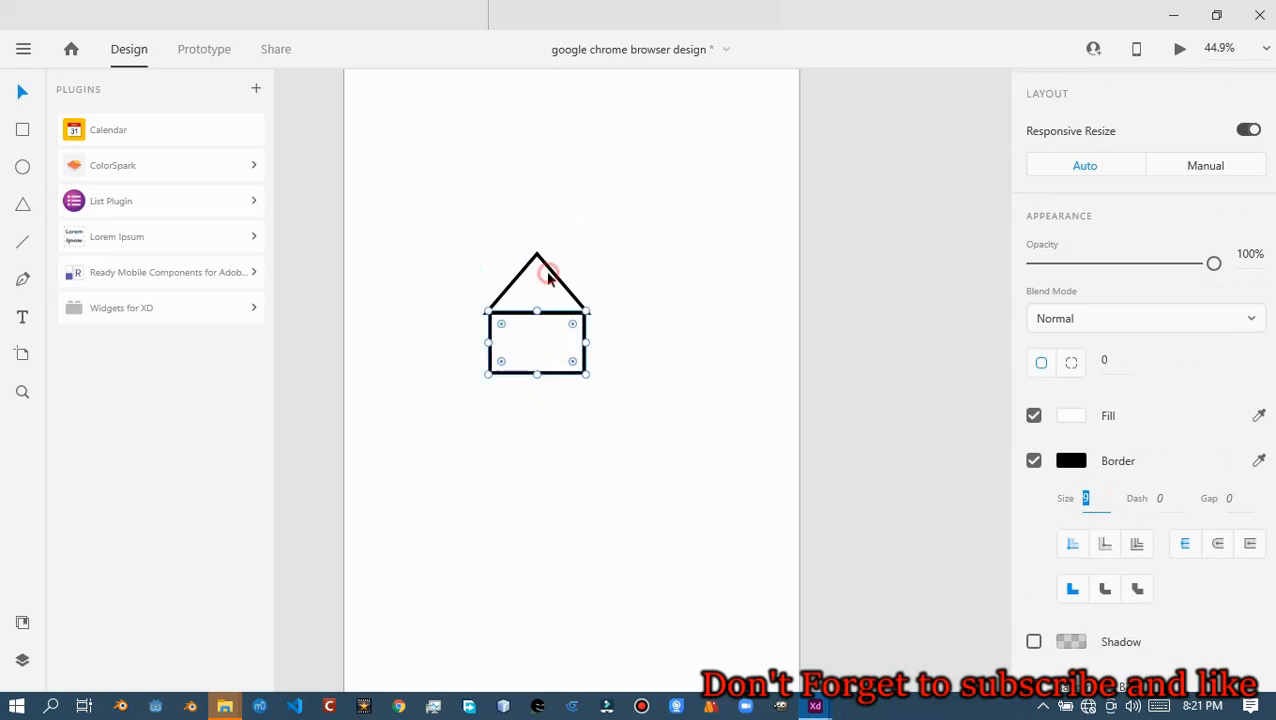
Set the border size of the roof triangle to 10
{"action": "left_click", "coordinate": [549, 271]}
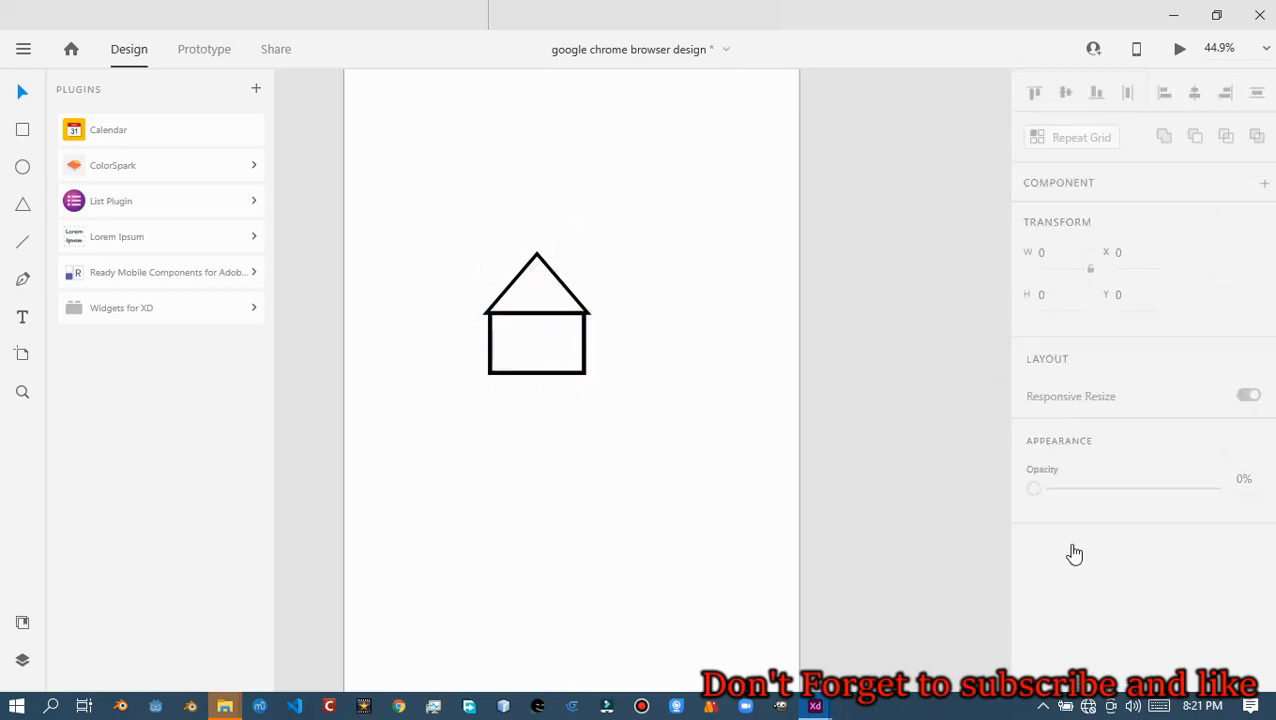
{"action": "scroll", "coordinate": [1092, 457], "scroll_direction": "down", "scroll_amount": 4}
{"action": "left_click", "coordinate": [1088, 454]}
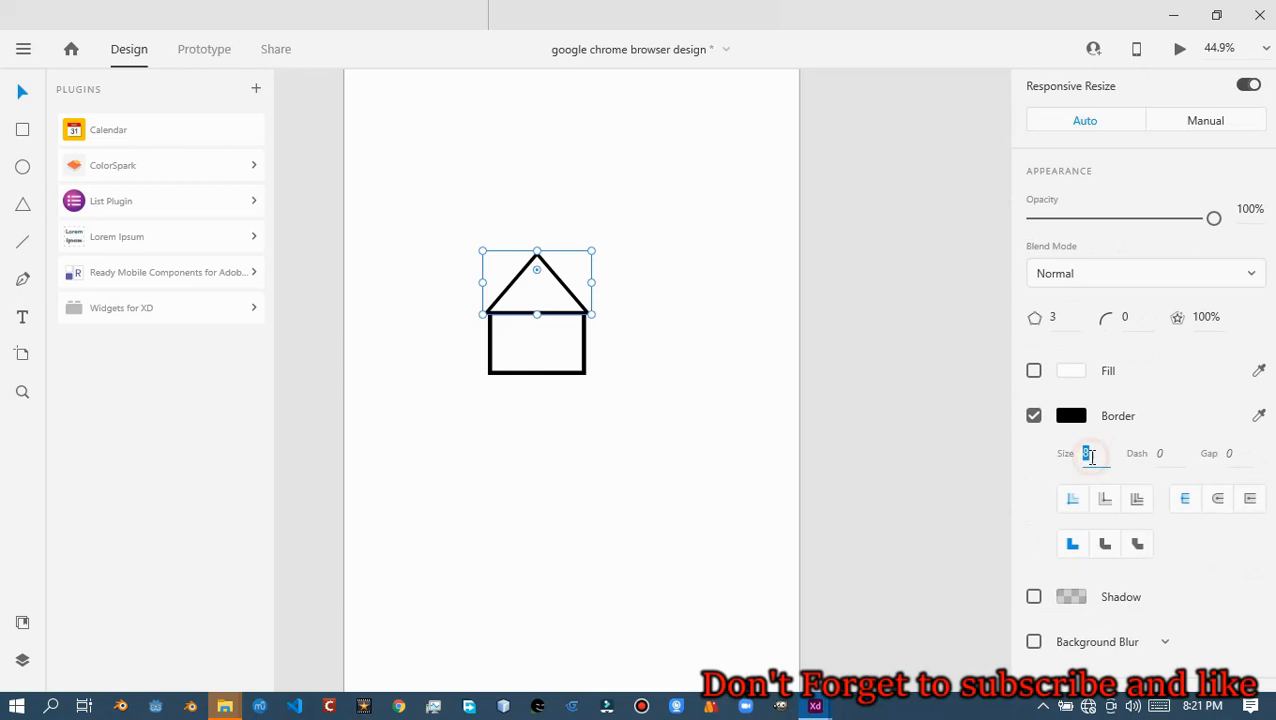
{"action": "type", "text": "10"}
{"action": "key", "text": "Return"}
{"action": "left_click", "coordinate": [566, 298]}
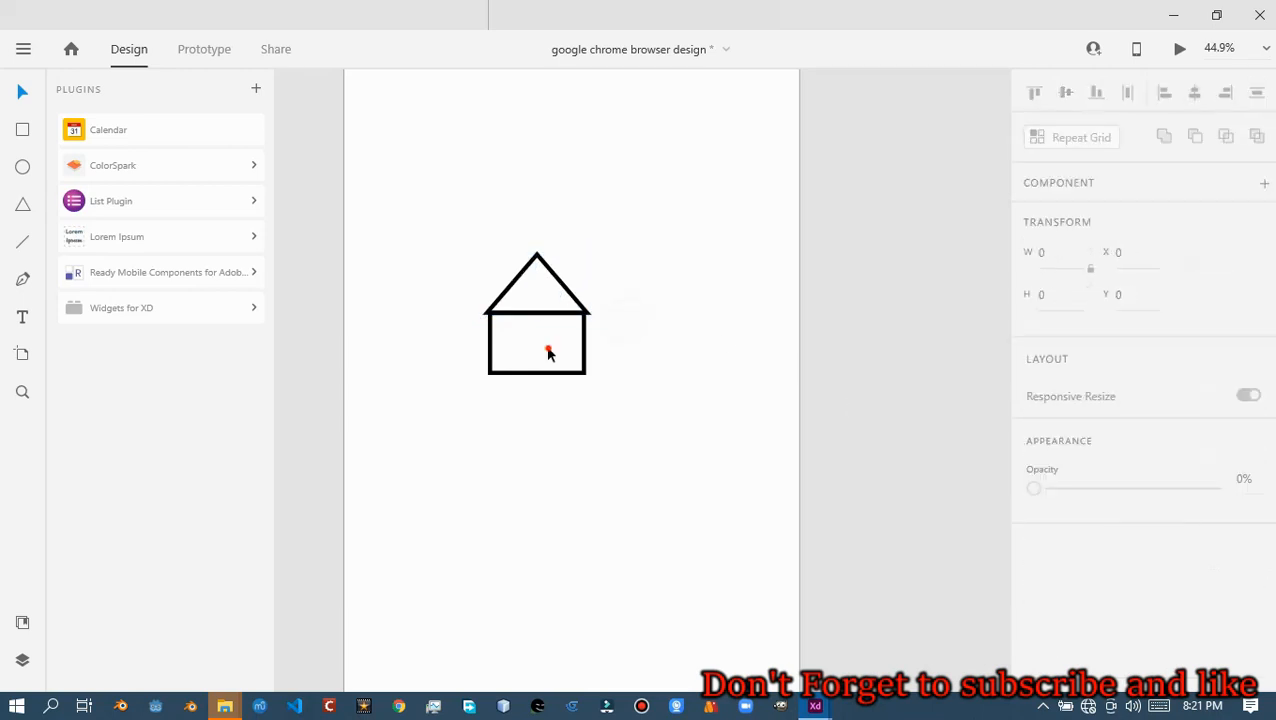
Combine the triangle and the rectangle into a single house outline with the Add (union) operation
{"action": "key", "text": "ctrl+a"}
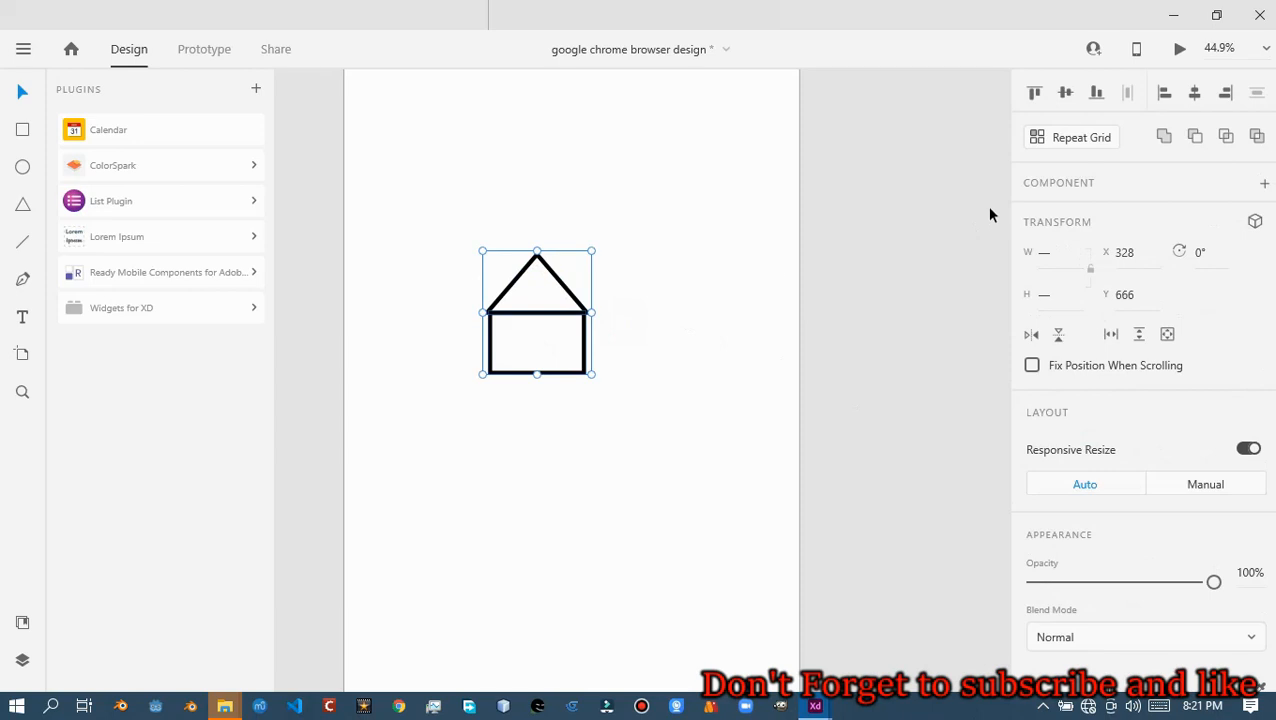
{"action": "left_click", "coordinate": [1164, 137]}
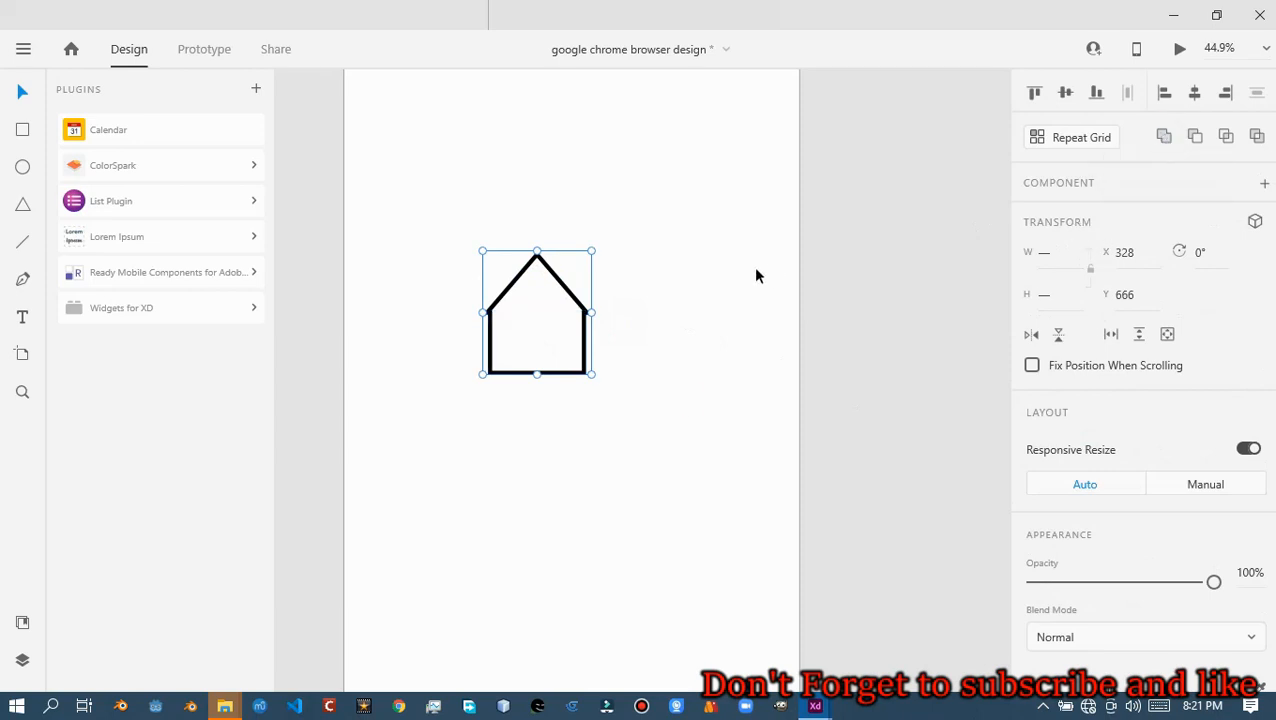
{"action": "left_click", "coordinate": [600, 373]}
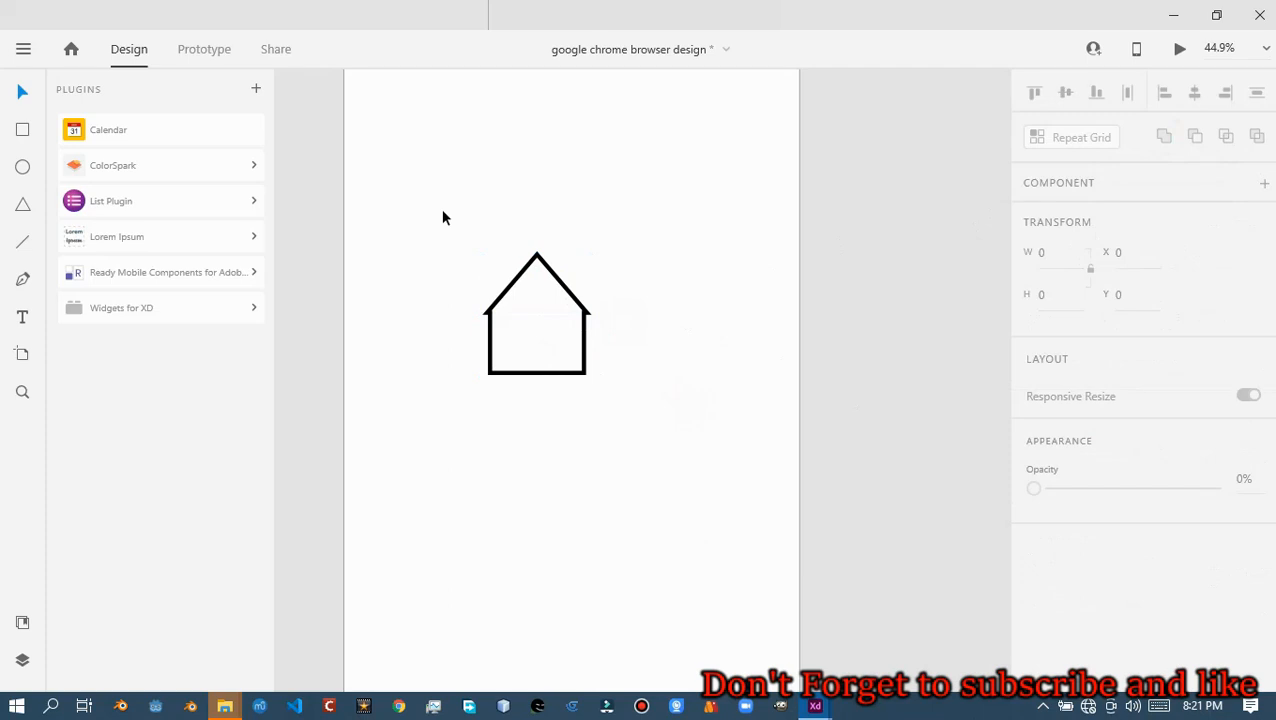
{"action": "left_click", "coordinate": [494, 335]}
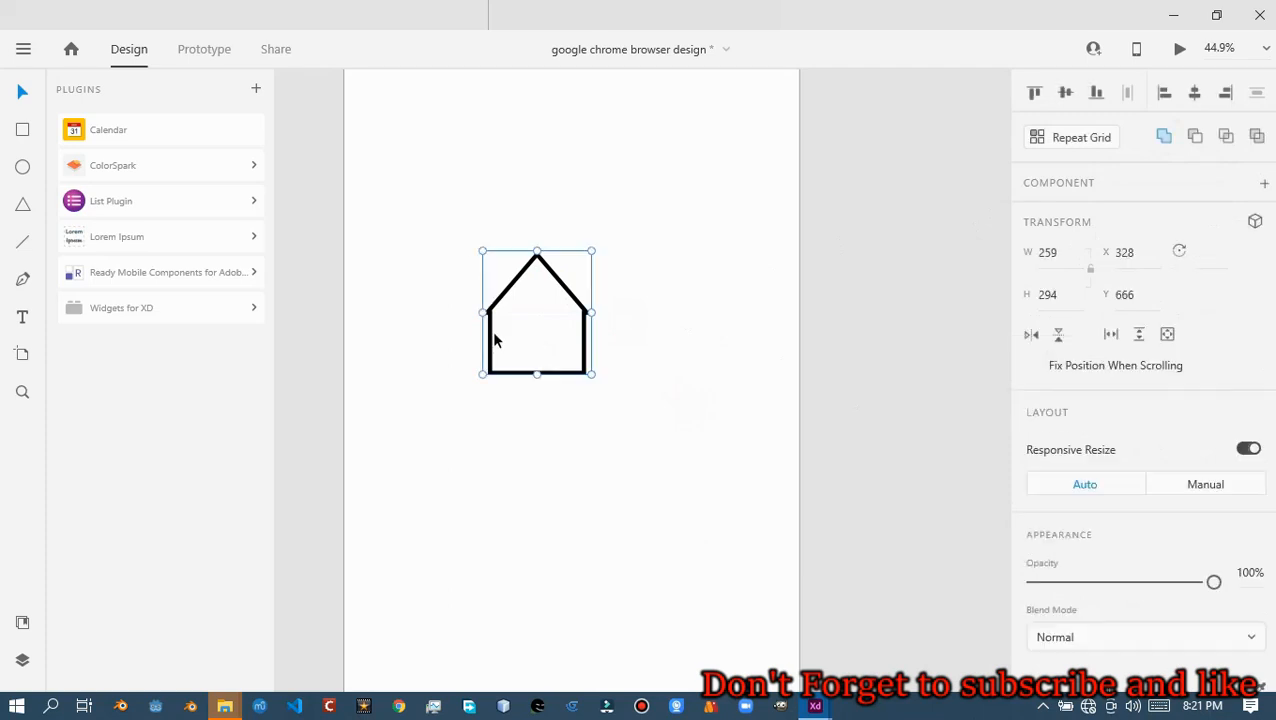
{"action": "left_click", "coordinate": [495, 325]}
{"action": "left_click", "coordinate": [500, 333]}
Shrink the combined house shape to a small icon about 94 wide and 106 high
{"action": "scroll", "coordinate": [562, 356], "scroll_direction": "down", "scroll_amount": 2}
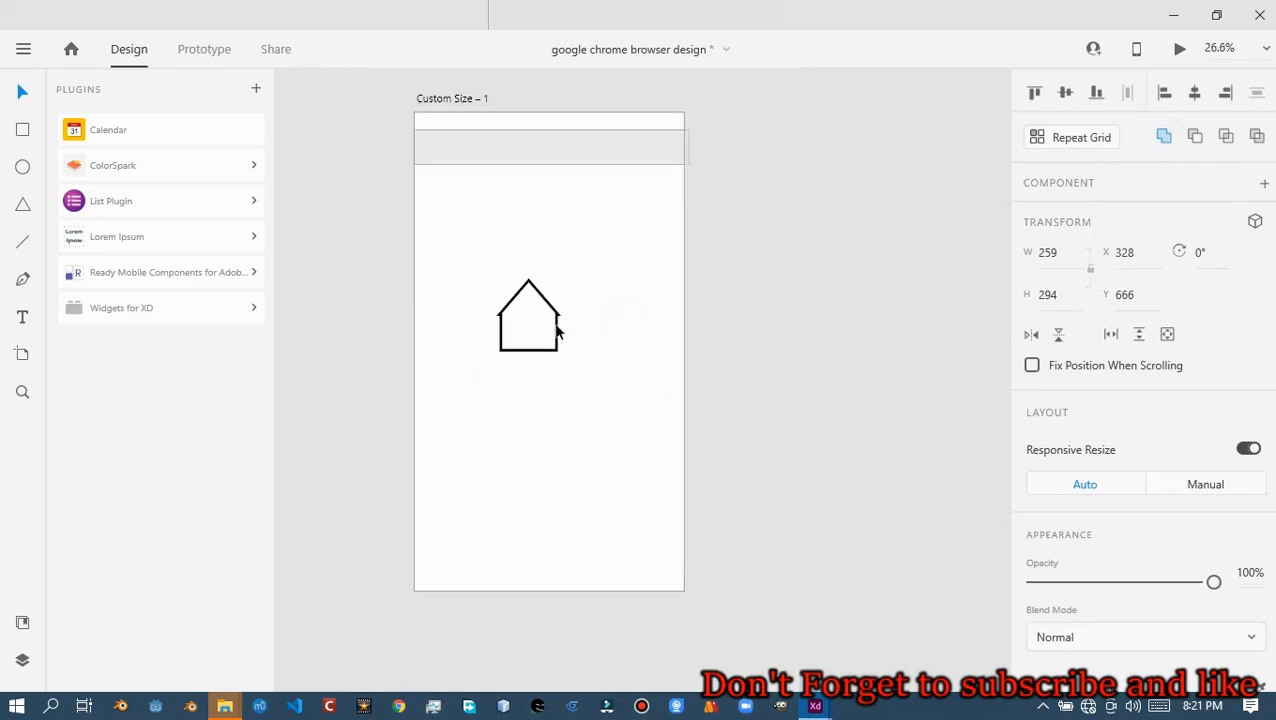
{"action": "mouse_move", "coordinate": [560, 352]}
{"action": "left_mouse_down"}
{"action": "mouse_move", "coordinate": [544, 333]}
{"action": "mouse_move", "coordinate": [562, 355]}
{"action": "left_mouse_up"}
{"action": "key", "text": "ctrl+z"}
{"action": "left_click_drag", "start_coordinate": [517, 307], "coordinate": [522, 307]}
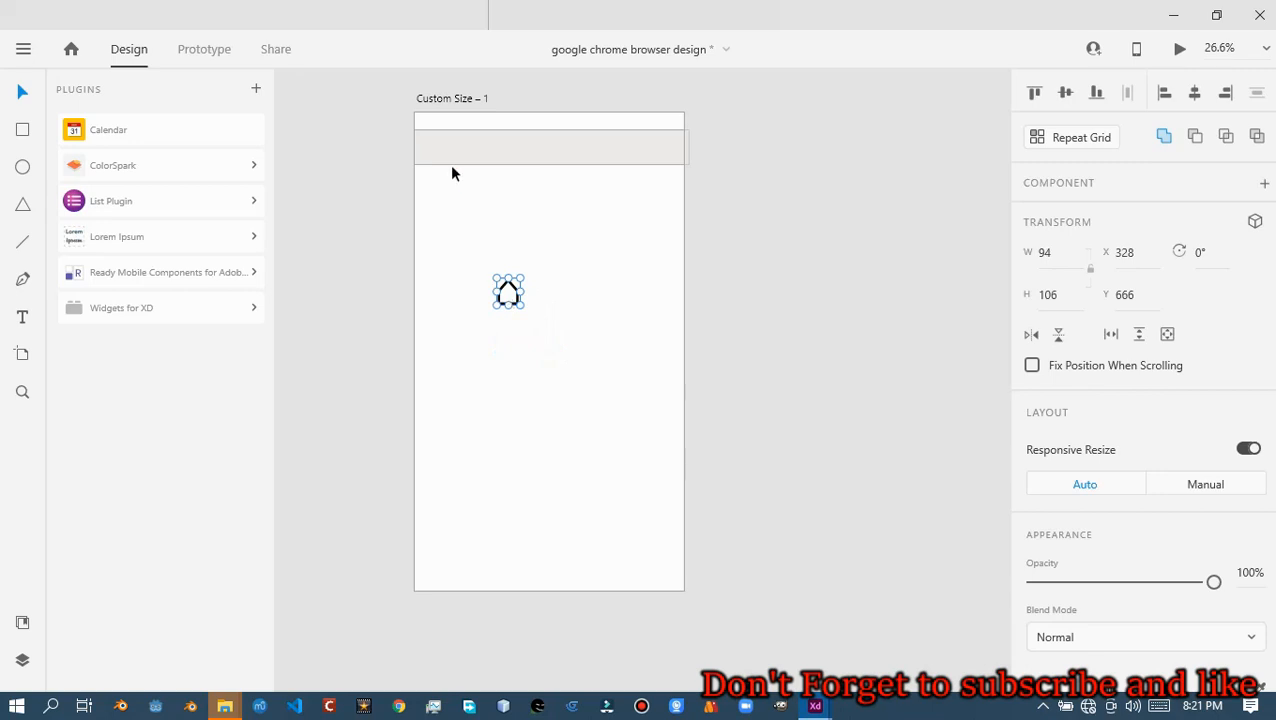
{"action": "key", "text": "Escape"}
{"action": "left_click", "coordinate": [508, 292]}
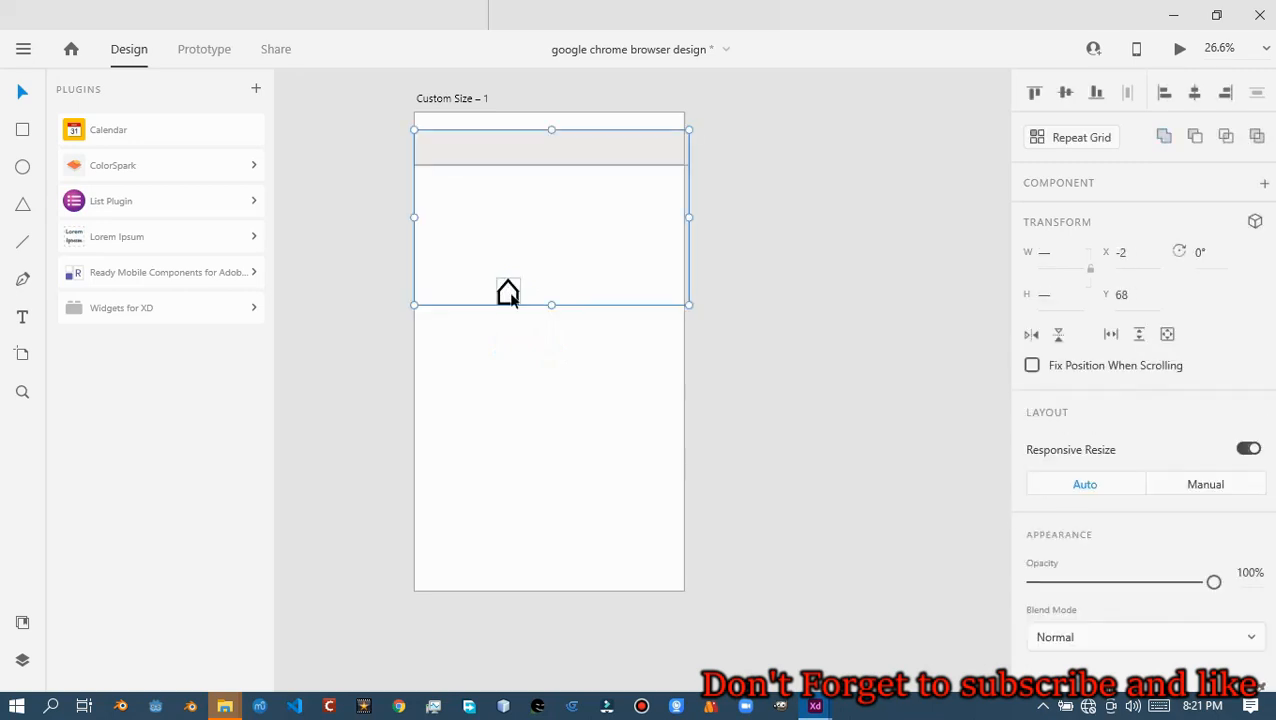
{"action": "key", "text": "Escape"}
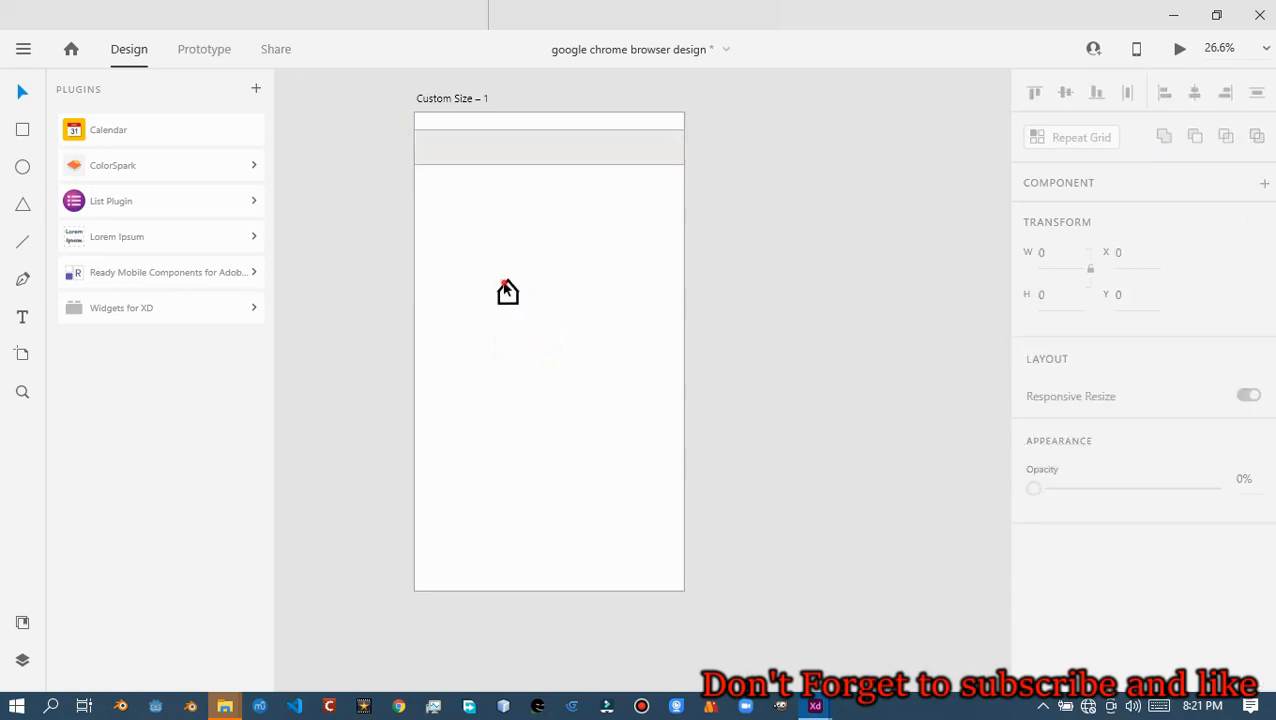
{"action": "left_click", "coordinate": [507, 290]}
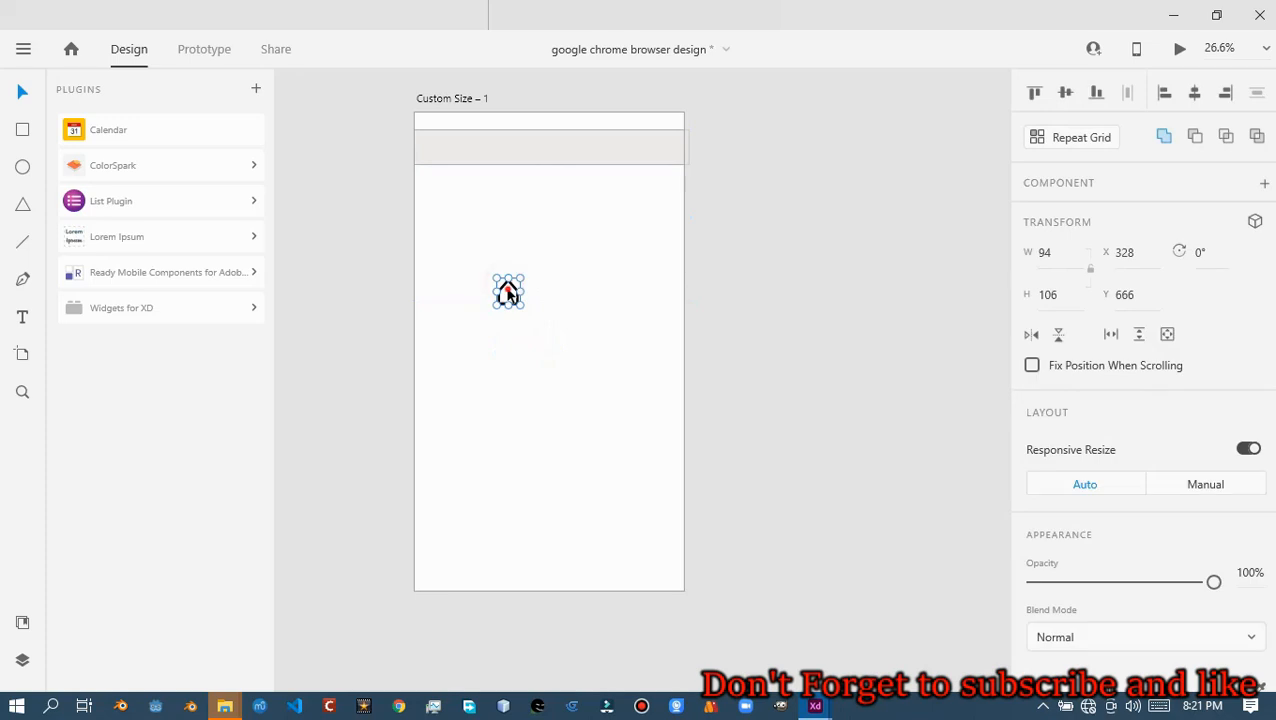
{"action": "key", "text": "Escape"}
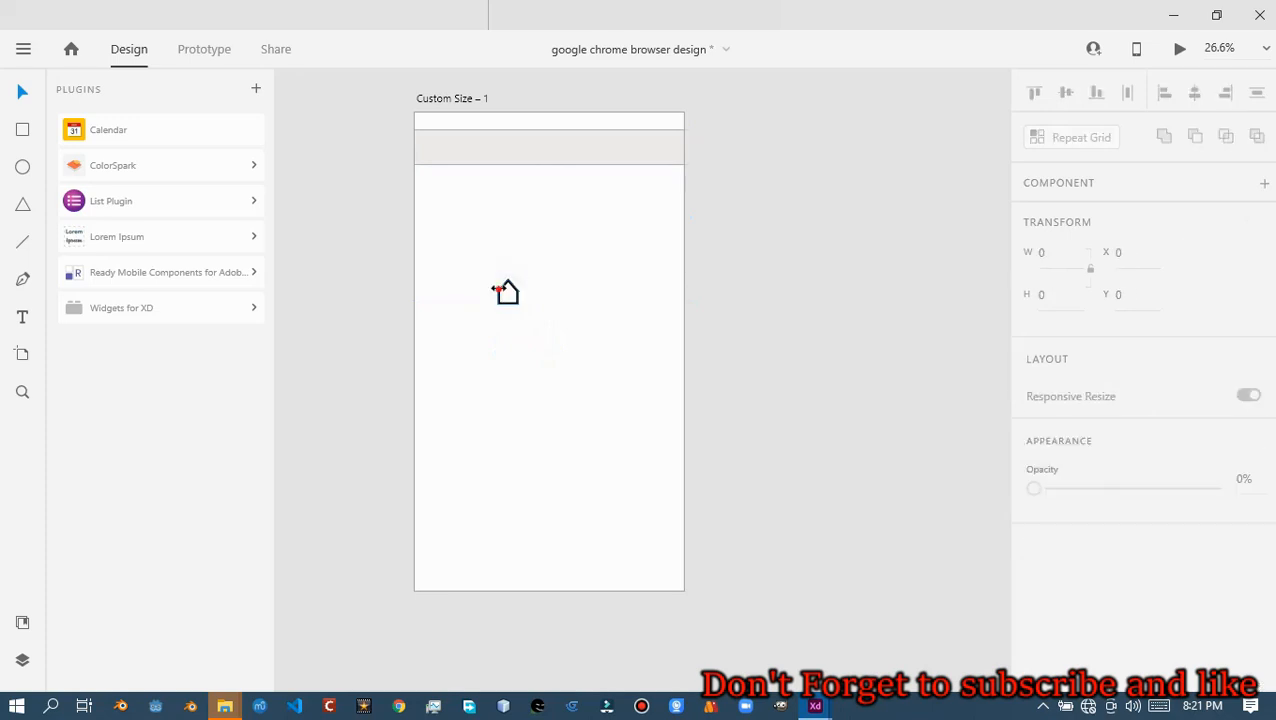
Nudge the house icon straight up the artboard to Y 439
{"action": "left_click", "coordinate": [507, 293]}
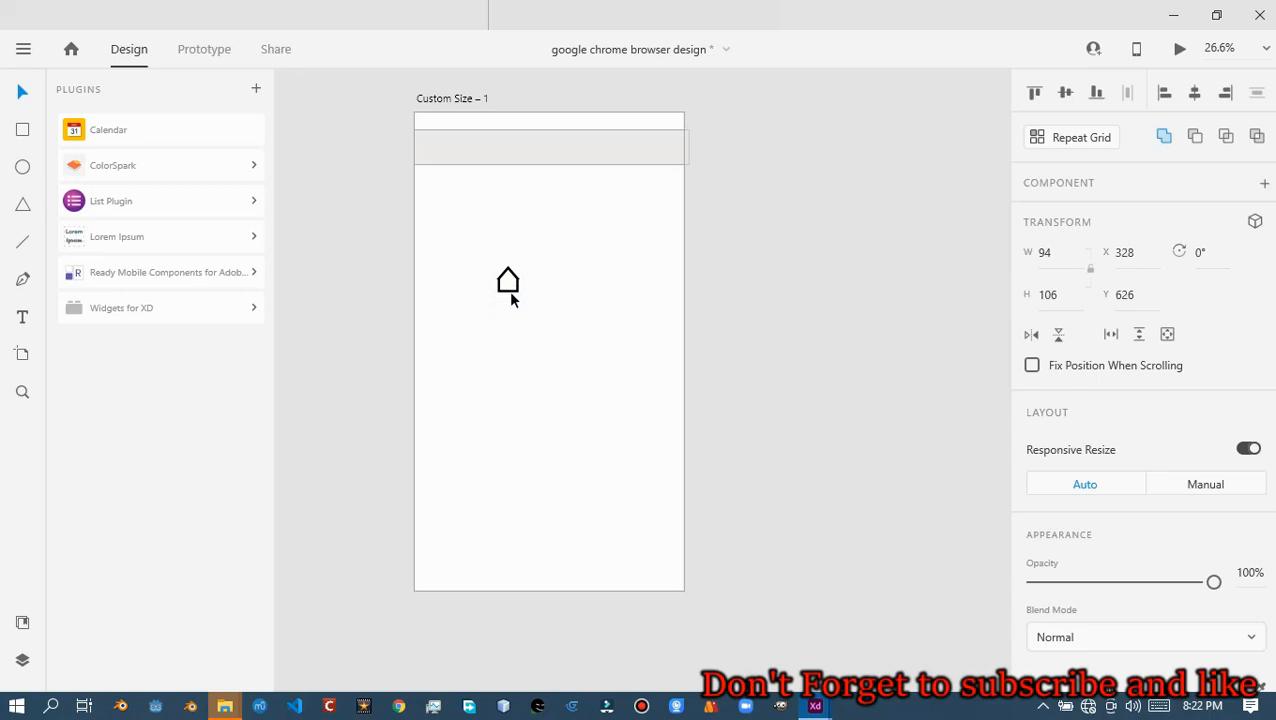
{"action": "key", "text": "Up"}
{"action": "key", "text": "Up"}
{"action": "key", "text": "Up"}
{"action": "key", "text": "Up"}
{"action": "key", "text": "Up"}
{"action": "key", "text": "Up"}
{"action": "key", "text": "Up"}
{"action": "key", "text": "Up"}
{"action": "key", "text": "Up"}
{"action": "key", "text": "Up"}
{"action": "key", "text": "Up"}
{"action": "key", "text": "Up"}
{"action": "key", "text": "Up"}
{"action": "key", "text": "Up"}
{"action": "key", "text": "Up"}
{"action": "key", "text": "Up"}
{"action": "key", "text": "Up"}
{"action": "key", "text": "Up"}
{"action": "key", "text": "Up"}
{"action": "key", "text": "Up"}
{"action": "key", "text": "shift+Up"}
{"action": "key", "text": "shift+Up"}
{"action": "key", "text": "shift+Up"}
{"action": "key", "text": "shift+Up"}
{"action": "key", "text": "shift+Up"}
{"action": "key", "text": "shift+Up"}
{"action": "key", "text": "shift+Up"}
{"action": "key", "text": "shift+Up"}
{"action": "key", "text": "shift+Up"}
{"action": "key", "text": "shift+Up"}
{"action": "key", "text": "shift+Up"}
{"action": "key", "text": "shift+Up"}
{"action": "key", "text": "shift+Up"}
{"action": "key", "text": "Up"}
{"action": "key", "text": "Up"}
{"action": "key", "text": "Up"}
{"action": "key", "text": "Up"}
{"action": "key", "text": "Up"}
{"action": "key", "text": "shift+Up"}
{"action": "key", "text": "shift+Up"}
{"action": "key", "text": "Up"}
{"action": "key", "text": "Up"}
{"action": "key", "text": "Up"}
{"action": "key", "text": "Up"}
{"action": "key", "text": "Up"}
{"action": "key", "text": "Up"}
{"action": "key", "text": "Up"}
{"action": "key", "text": "Up"}
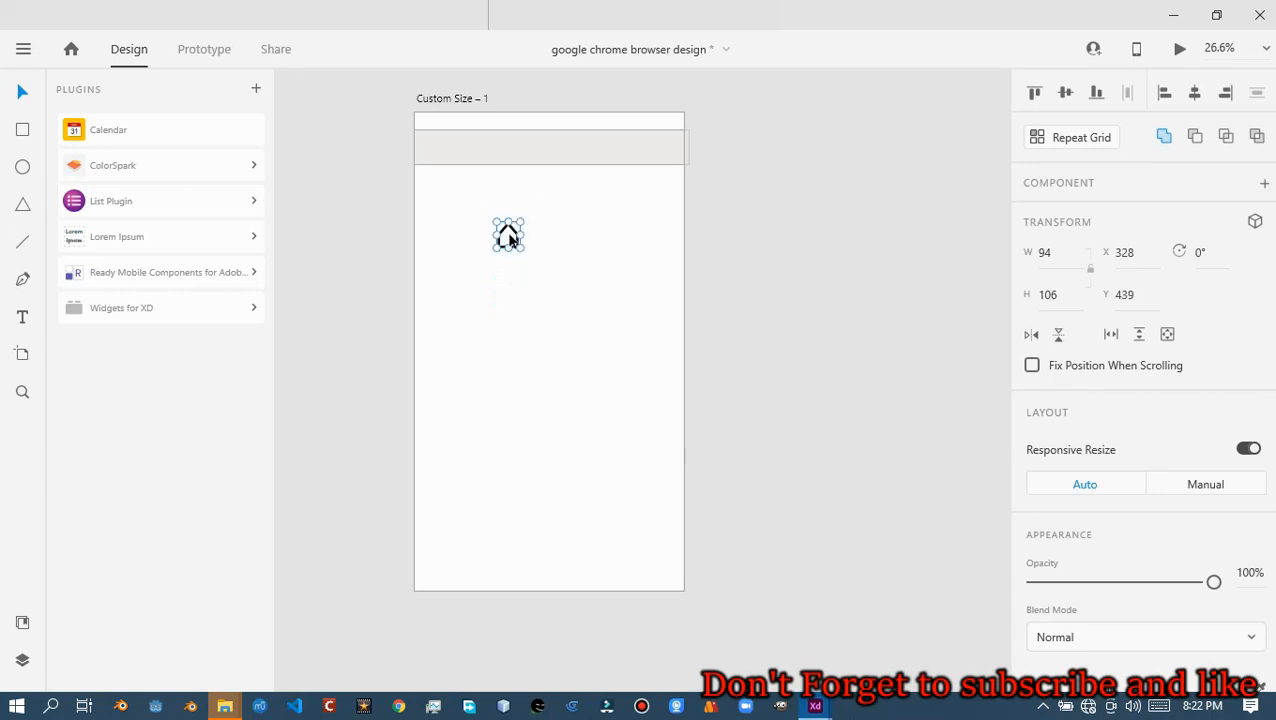
Show the list of layers on the artboard, keeping the house icon at 100% opacity
{"action": "left_click", "coordinate": [509, 234]}
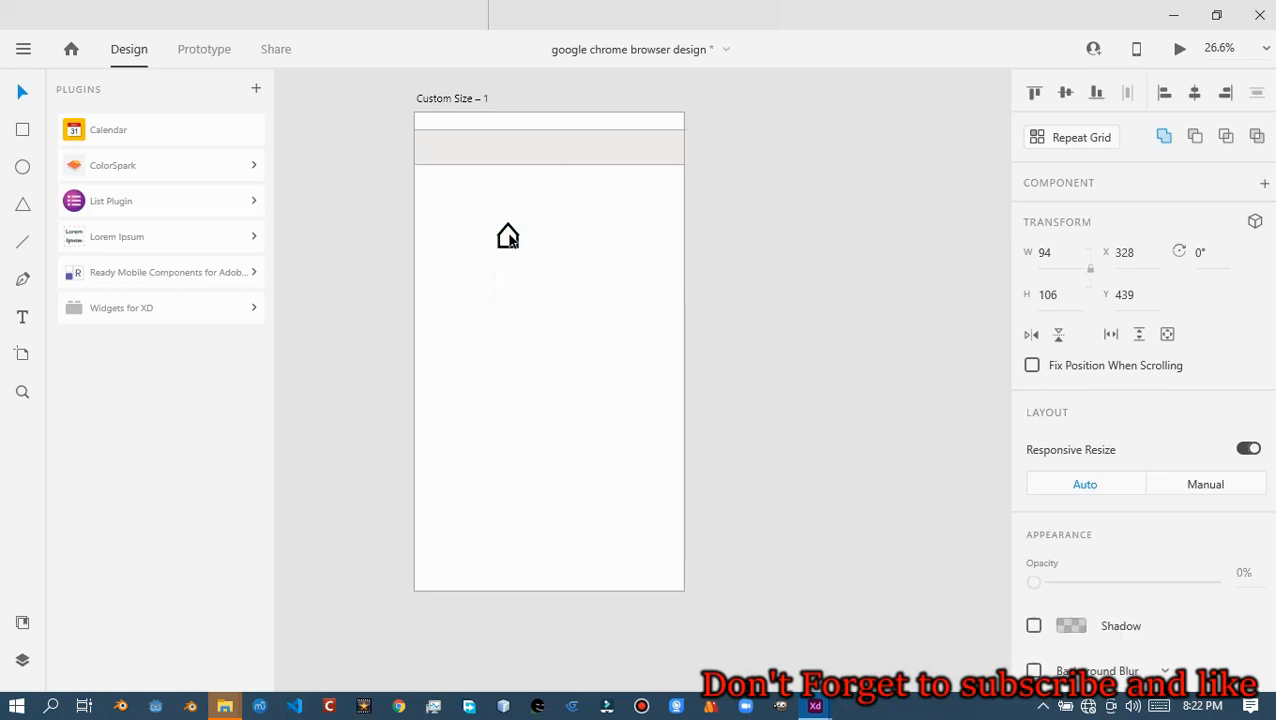
{"action": "left_click", "coordinate": [22, 661]}
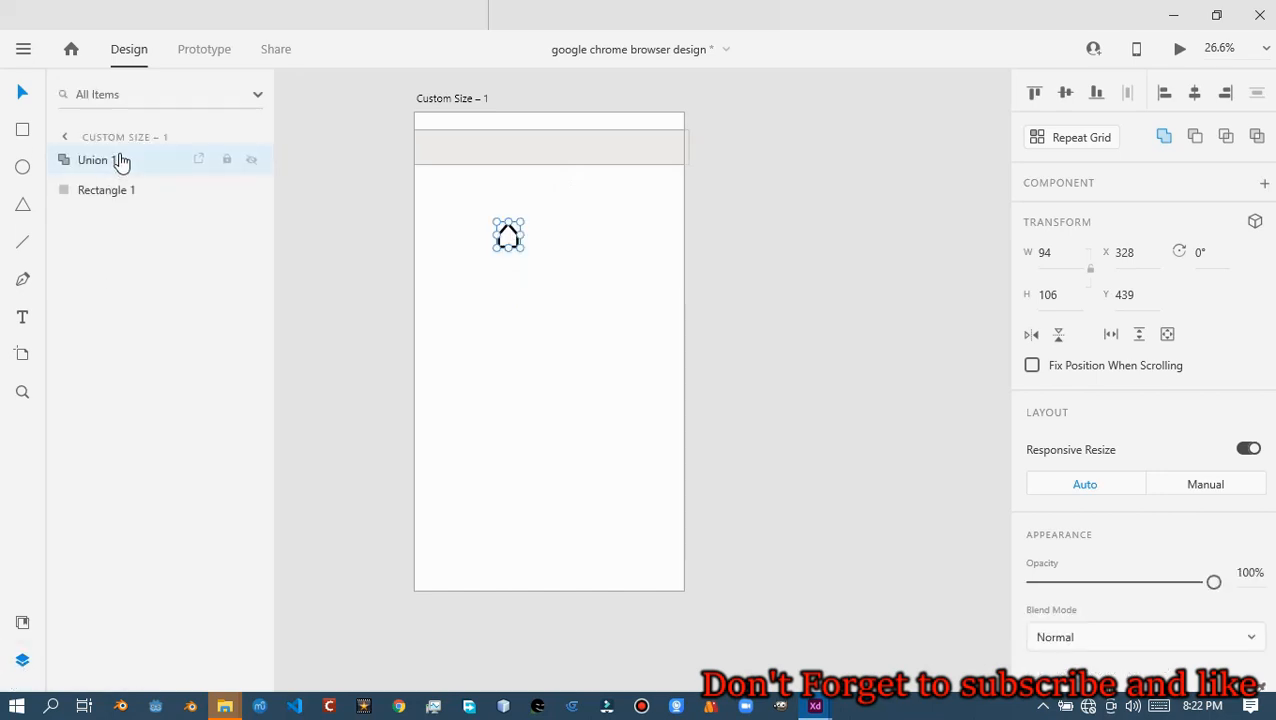
{"action": "key", "text": "0"}
{"action": "key", "text": "0"}
{"action": "key", "text": "0"}
{"action": "left_click", "coordinate": [494, 231]}
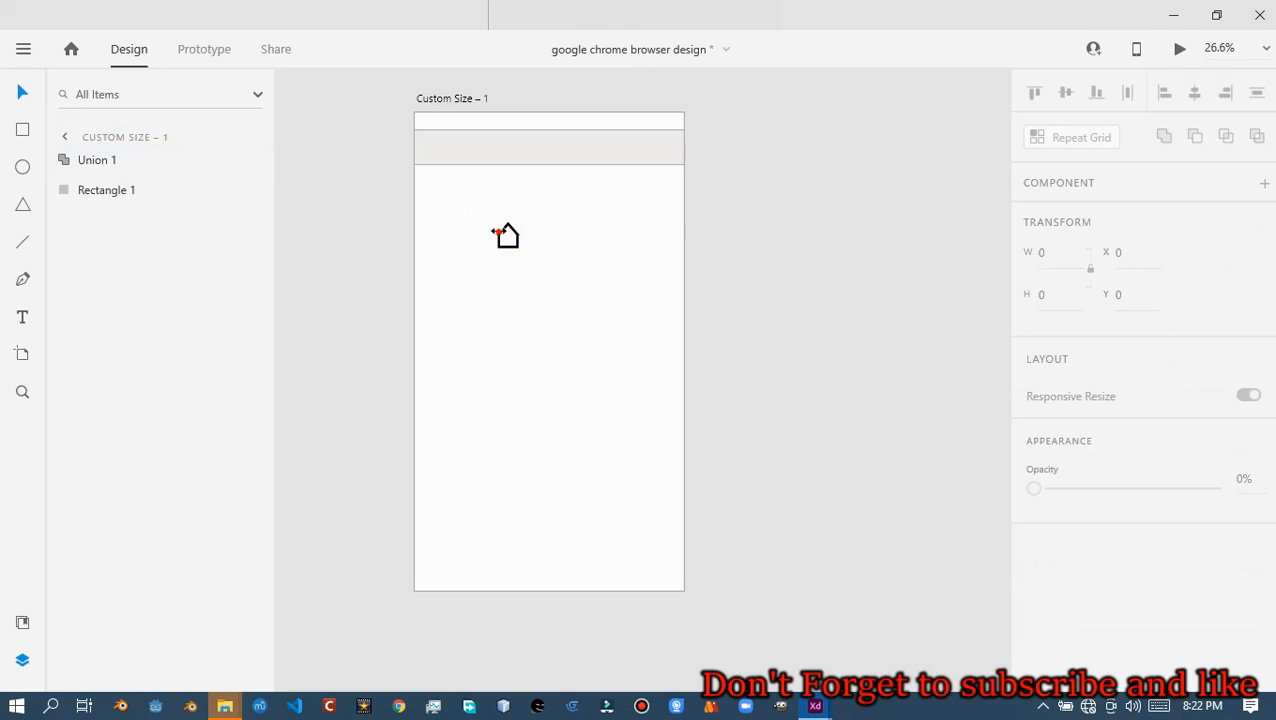
Move the house icon horizontally to the artboard's left edge at X 0
{"action": "left_click", "coordinate": [506, 236]}
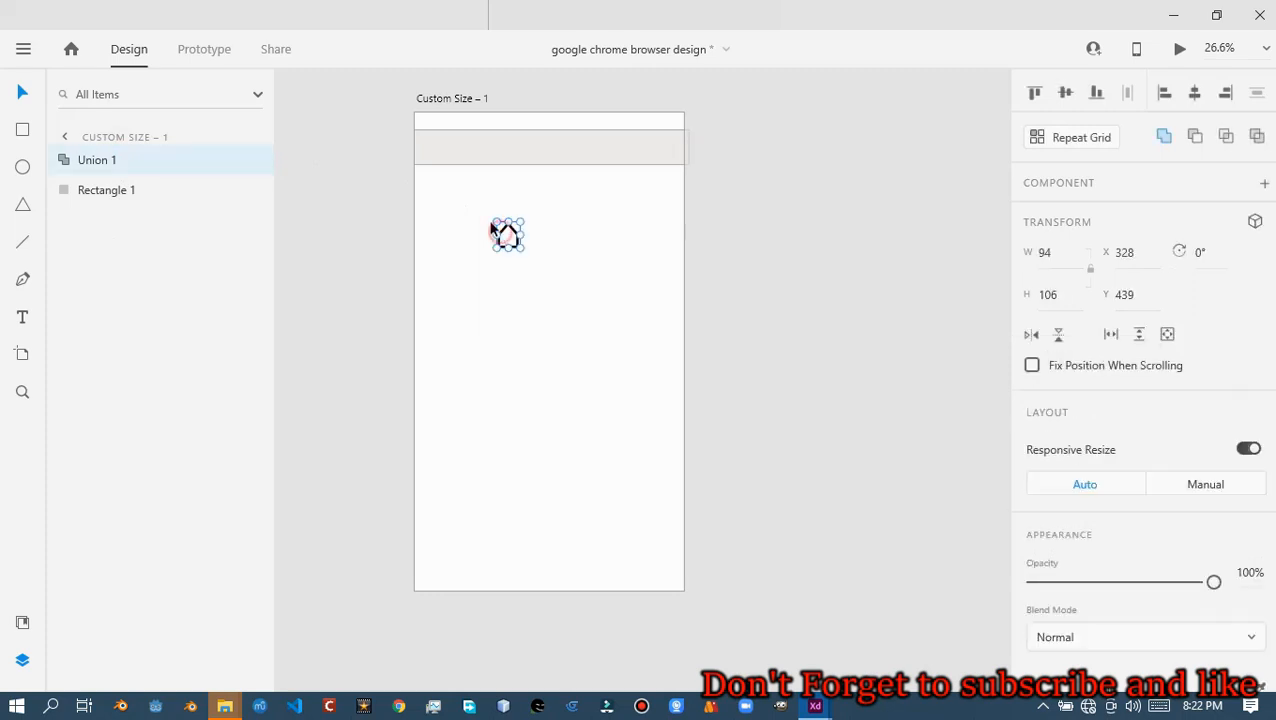
{"action": "key", "text": "shift+Left"}
{"action": "key", "text": "shift+Left"}
{"action": "key", "text": "shift+Left"}
{"action": "key", "text": "shift+Left"}
{"action": "key", "text": "shift+Left"}
{"action": "key", "text": "shift+Left"}
{"action": "key", "text": "shift+Left"}
{"action": "key", "text": "shift+Left"}
{"action": "key", "text": "shift+Left"}
{"action": "key", "text": "shift+Left"}
{"action": "key", "text": "shift+Left"}
{"action": "key", "text": "shift+Left"}
{"action": "key", "text": "shift+Left"}
{"action": "key", "text": "shift+Left"}
{"action": "key", "text": "shift+Left"}
{"action": "key", "text": "shift+Left"}
{"action": "key", "text": "shift+Left"}
{"action": "key", "text": "shift+Left"}
{"action": "key", "text": "shift+Left"}
{"action": "key", "text": "shift+Left"}
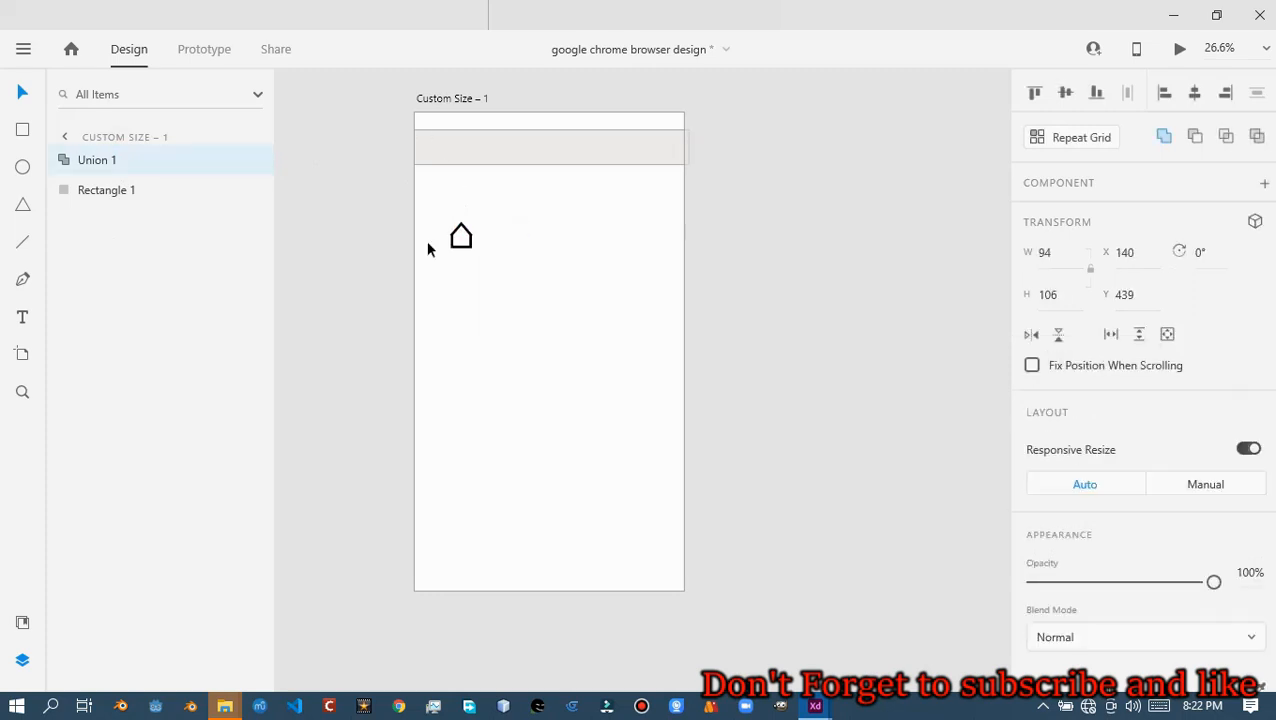
{"action": "left_click_drag", "start_coordinate": [427, 238], "coordinate": [426, 237]}
{"action": "key", "text": "Escape"}
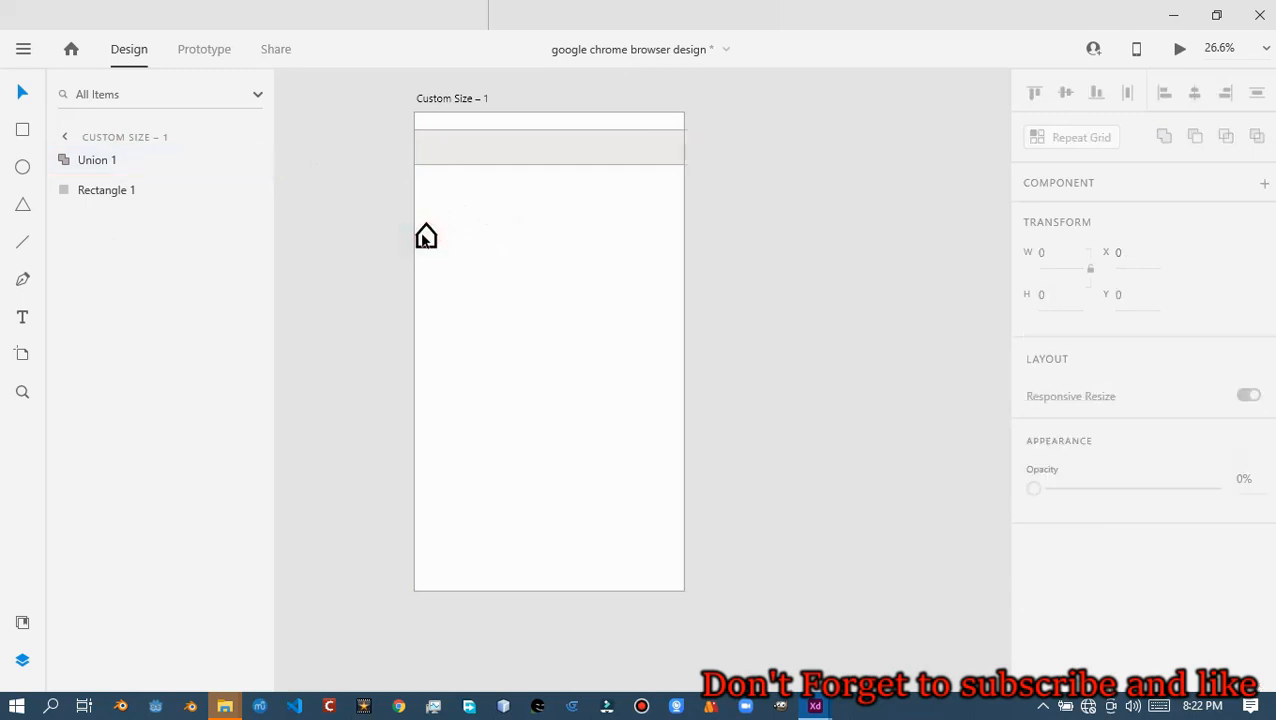
{"action": "left_click", "coordinate": [426, 237]}
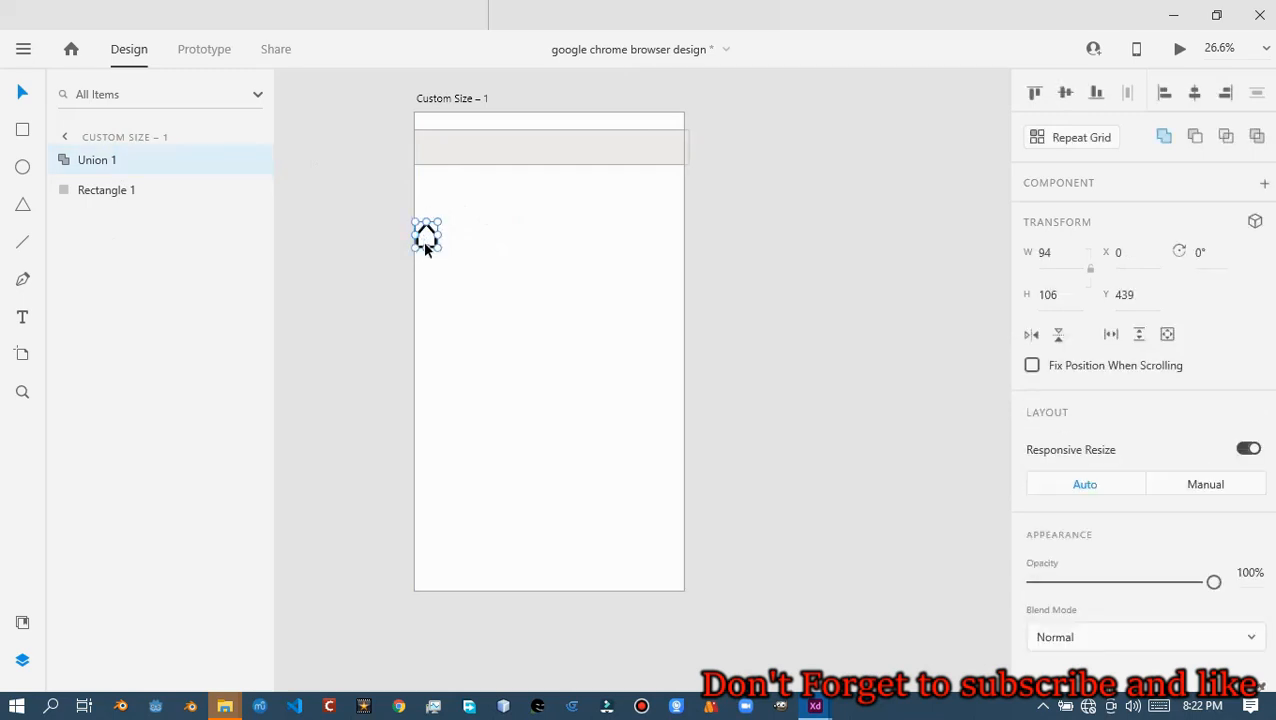
{"action": "key", "text": "1"}
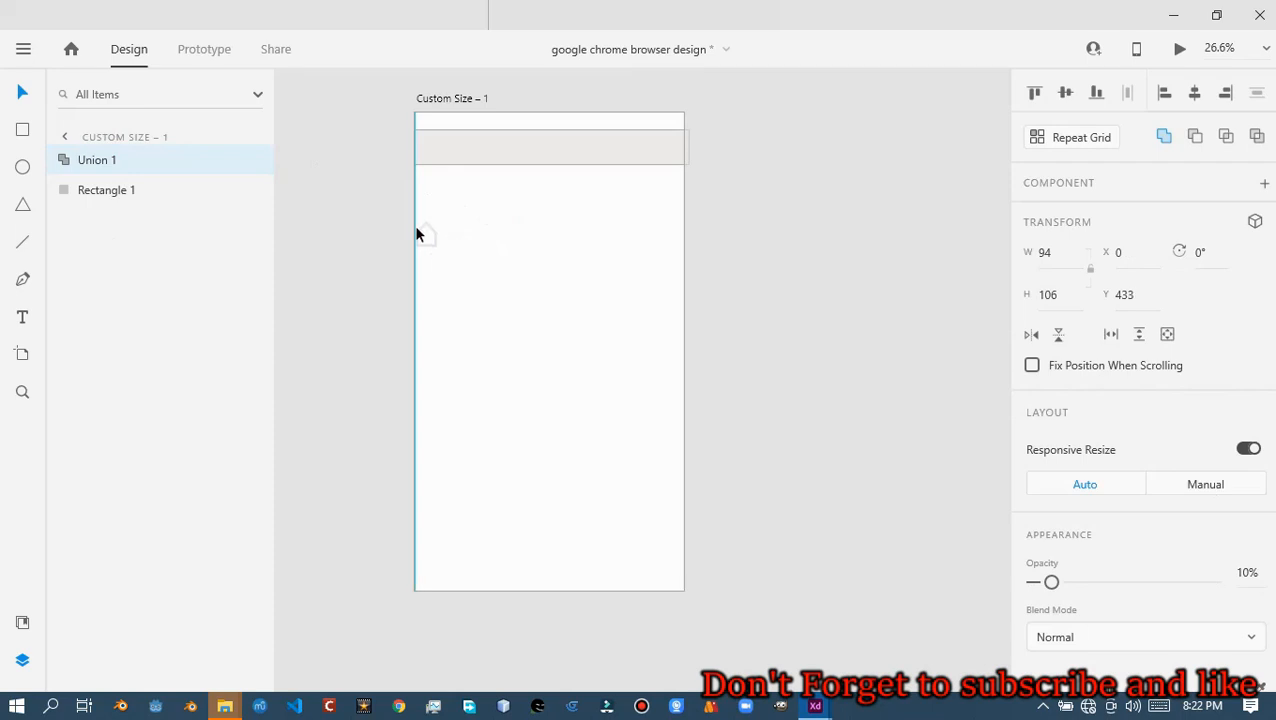
{"action": "left_click_drag", "start_coordinate": [418, 234], "coordinate": [419, 236]}
{"action": "key", "text": "0"}
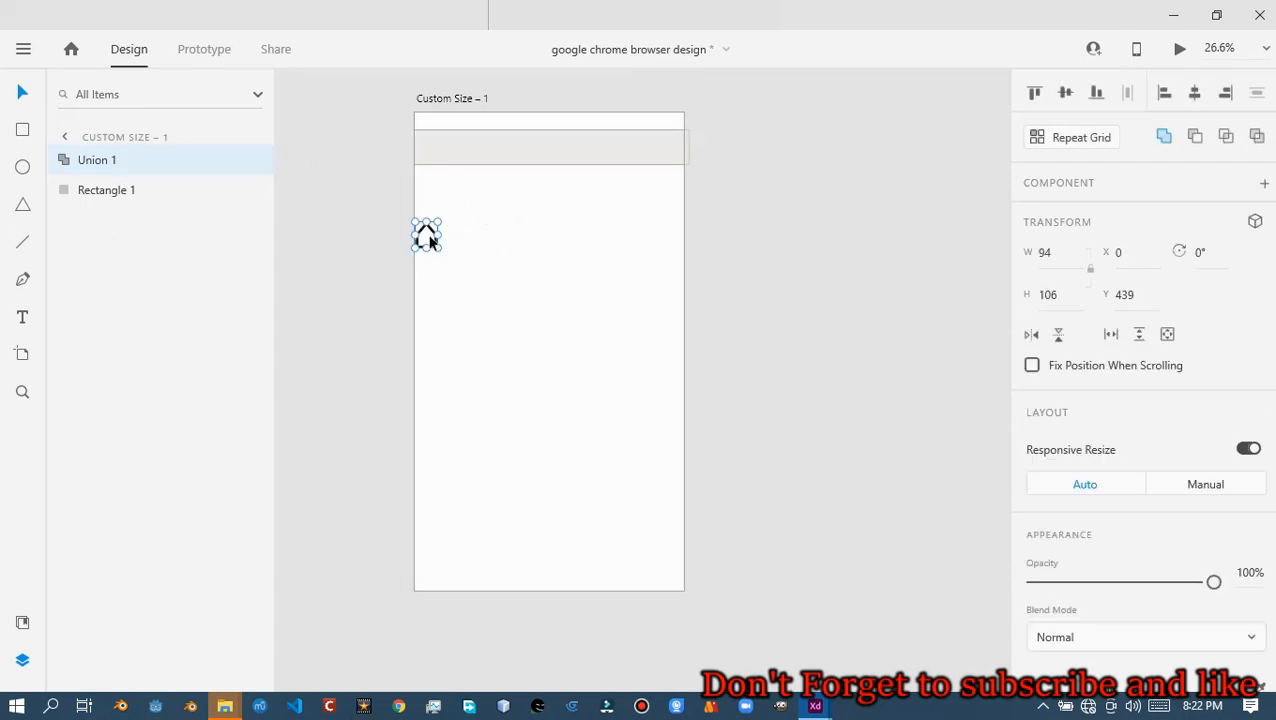
Nudge the house icon up into the grey address bar, to Y 79
{"action": "key", "text": "shift+Up"}
{"action": "key", "text": "shift+Up"}
{"action": "key", "text": "shift+Up"}
{"action": "key", "text": "shift+Up"}
{"action": "key", "text": "shift+Up"}
{"action": "key", "text": "shift+Up"}
{"action": "key", "text": "shift+Up"}
{"action": "key", "text": "shift+Up"}
{"action": "key", "text": "shift+Up"}
{"action": "key", "text": "shift+Up"}
{"action": "key", "text": "shift+Up"}
{"action": "key", "text": "shift+Up"}
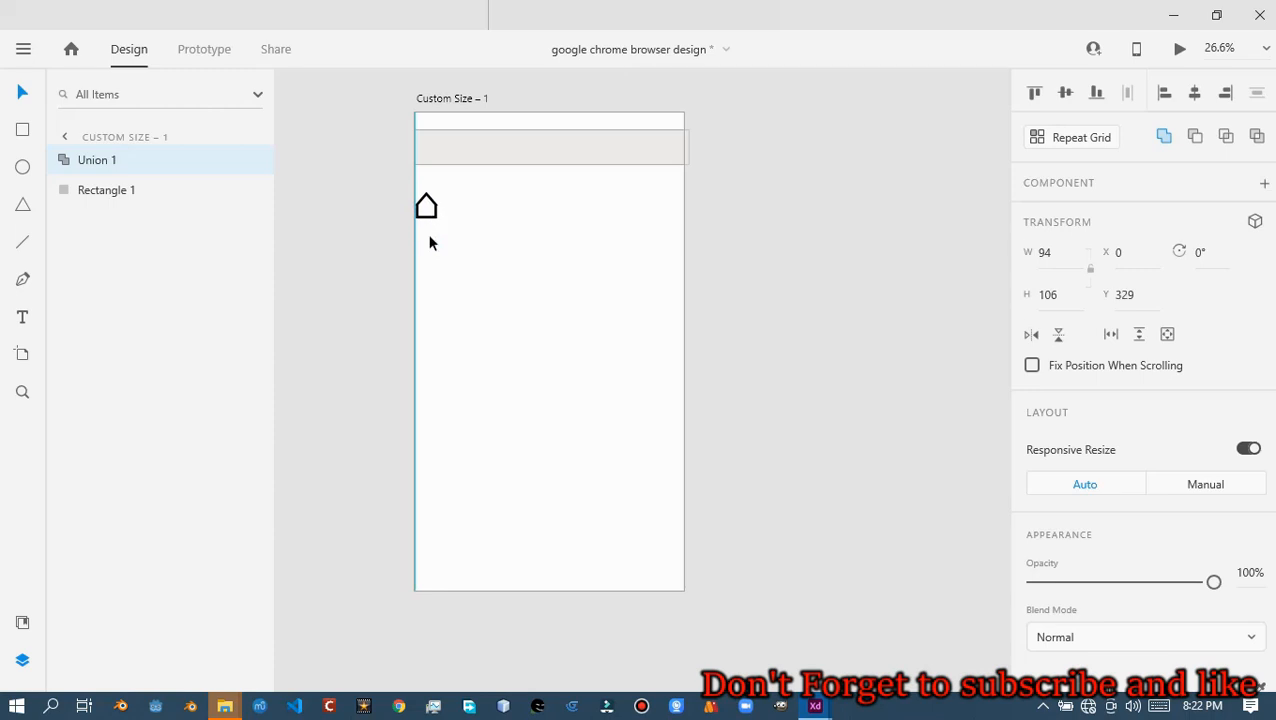
{"action": "key", "text": "shift+Up"}
{"action": "key", "text": "shift+Up"}
{"action": "key", "text": "shift+Up"}
{"action": "key", "text": "shift+Up"}
{"action": "key", "text": "shift+Up"}
{"action": "key", "text": "shift+Up"}
{"action": "key", "text": "shift+Up"}
{"action": "key", "text": "shift+Up"}
{"action": "key", "text": "shift+Up"}
{"action": "key", "text": "shift+Up"}
{"action": "key", "text": "shift+Up"}
{"action": "key", "text": "shift+Up"}
{"action": "key", "text": "shift+Up"}
{"action": "key", "text": "shift+Up"}
{"action": "key", "text": "shift+Up"}
{"action": "key", "text": "shift+Up"}
{"action": "key", "text": "shift+Up"}
{"action": "key", "text": "shift+Up"}
{"action": "key", "text": "shift+Up"}
{"action": "key", "text": "shift+Up"}
{"action": "key", "text": "shift+Up"}
{"action": "key", "text": "shift+Up"}
{"action": "key", "text": "shift+Up"}
{"action": "key", "text": "shift+Up"}
{"action": "key", "text": "shift+Up"}
Scale the house icon in the grey bar down to about 72 wide and 79 high
{"action": "left_click", "coordinate": [99, 156]}
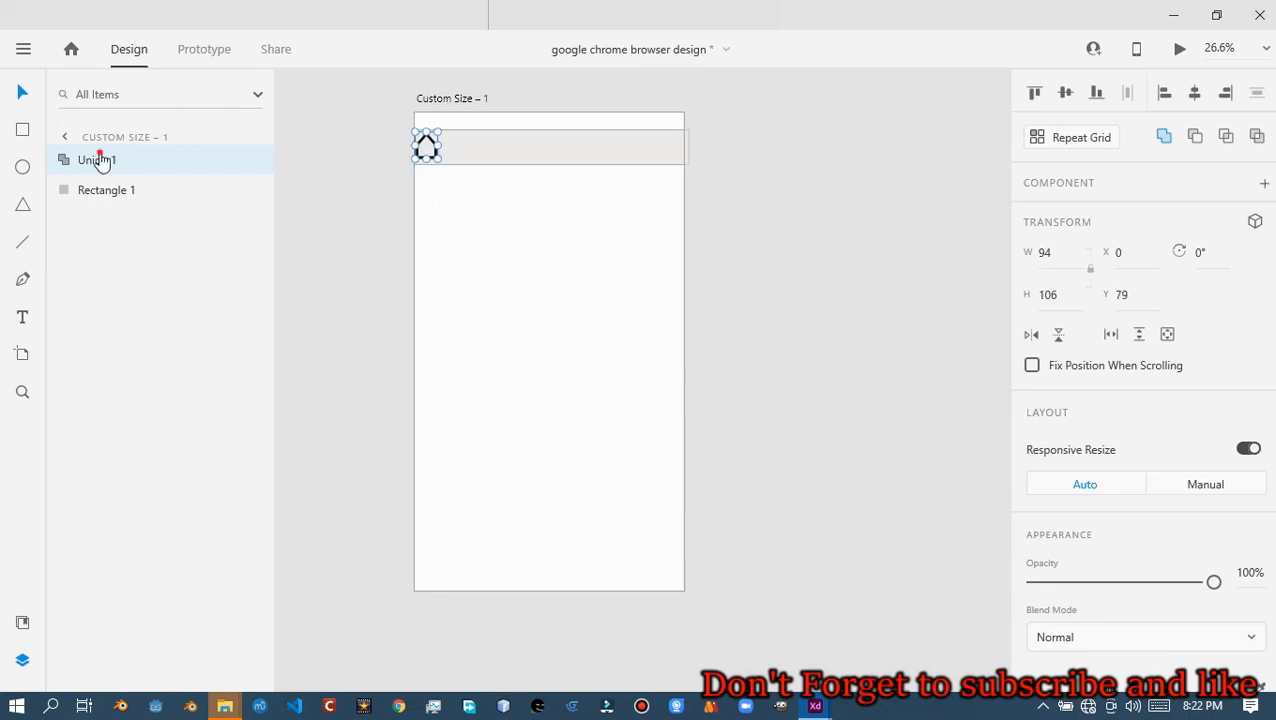
{"action": "left_click", "coordinate": [414, 147]}
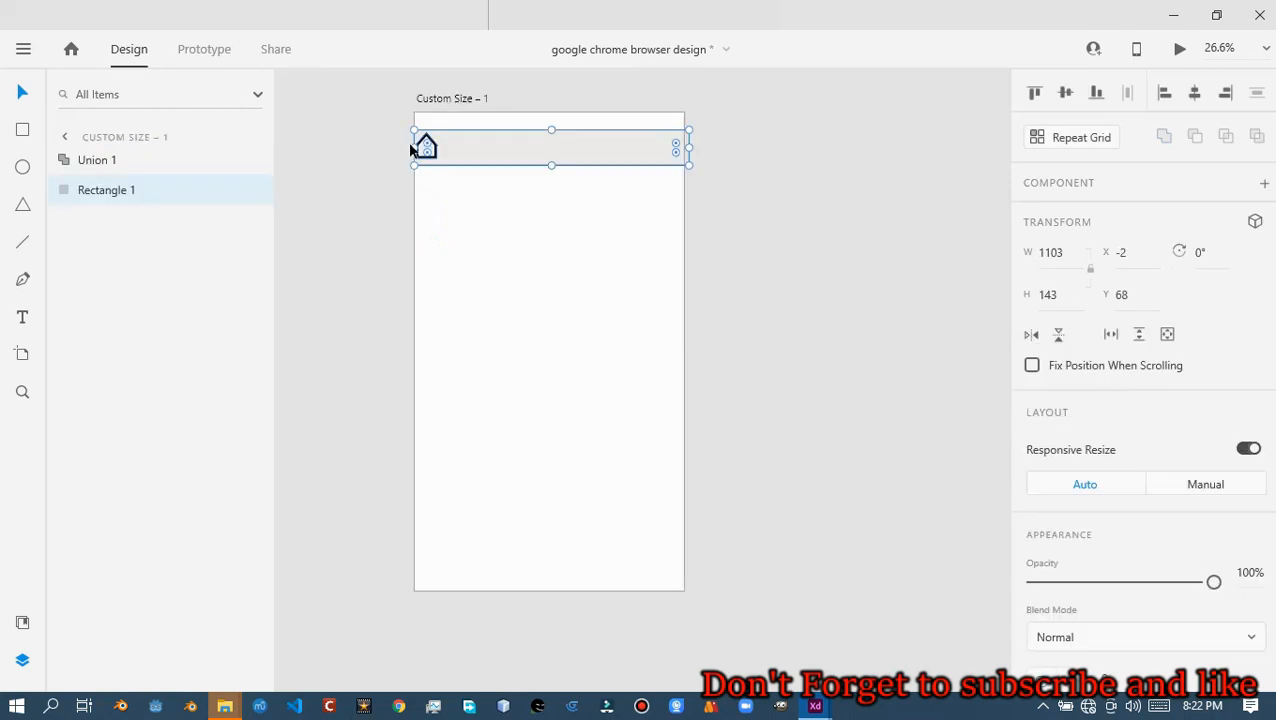
{"action": "left_click", "coordinate": [436, 157]}
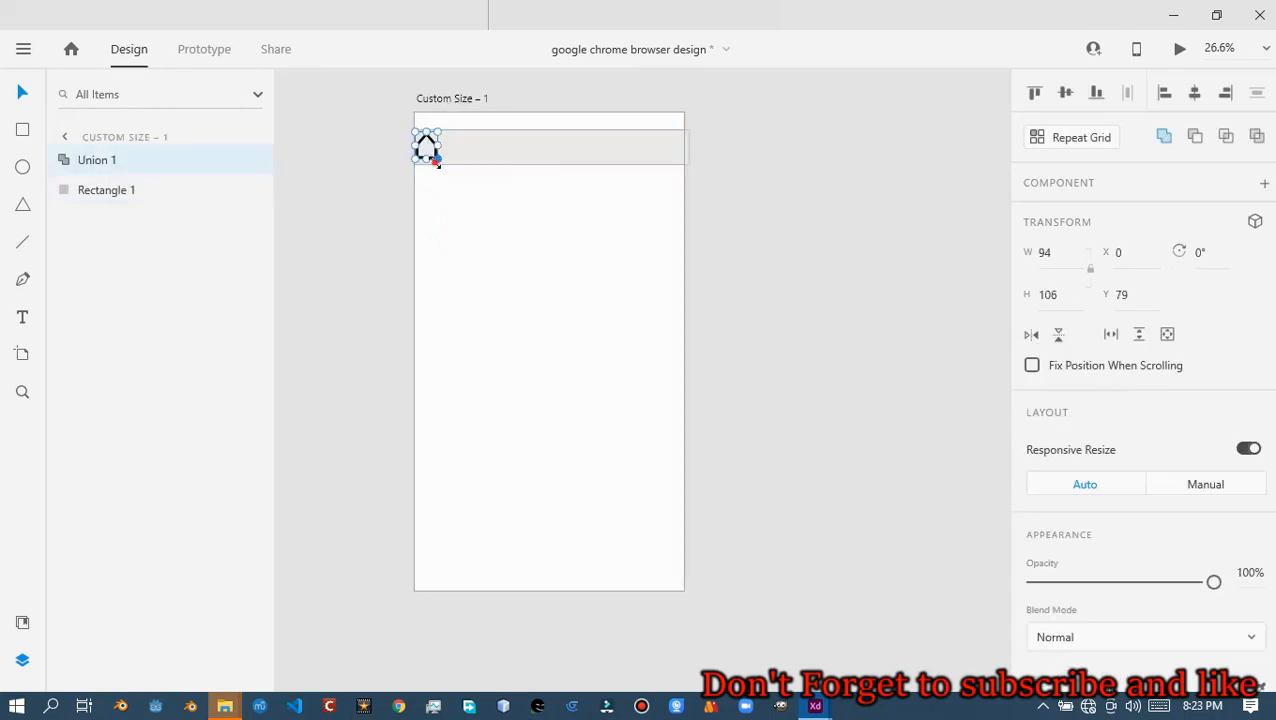
{"action": "left_click_drag", "start_coordinate": [436, 158], "coordinate": [436, 153]}
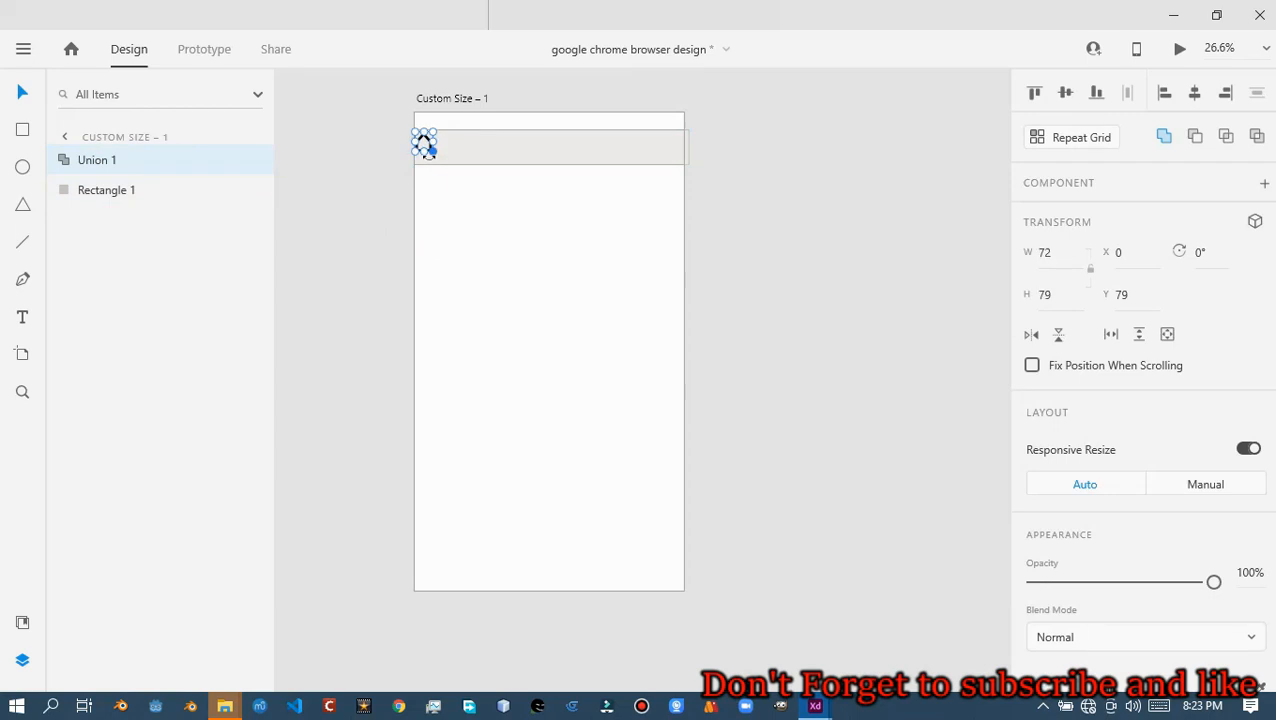
{"action": "scroll", "coordinate": [424, 156], "scroll_direction": "up", "scroll_amount": 3}
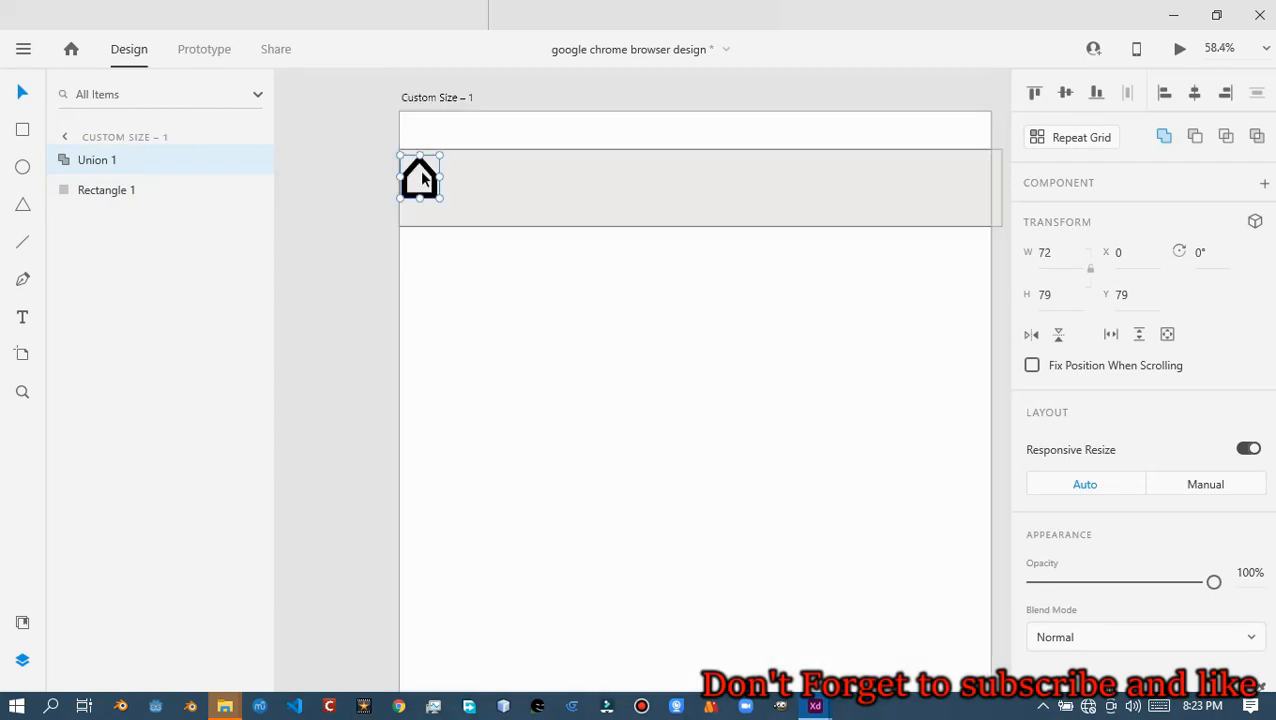
Move the house icon right to about X 55 and slightly down inside the grey address bar
{"action": "key", "text": "Right"}
{"action": "key", "text": "Right"}
{"action": "key", "text": "Right"}
{"action": "key", "text": "Right"}
{"action": "key", "text": "Right"}
{"action": "key", "text": "Right"}
{"action": "key", "text": "Right"}
{"action": "key", "text": "Right"}
{"action": "key", "text": "Right"}
{"action": "key", "text": "Right"}
{"action": "key", "text": "Right"}
{"action": "key", "text": "Right"}
{"action": "key", "text": "Right"}
{"action": "key", "text": "Right"}
{"action": "key", "text": "Right"}
{"action": "key", "text": "Down"}
{"action": "key", "text": "Down"}
{"action": "key", "text": "Down"}
{"action": "key", "text": "Right"}
{"action": "key", "text": "Right"}
{"action": "key", "text": "Right"}
{"action": "key", "text": "Right"}
{"action": "key", "text": "Right"}
{"action": "key", "text": "Right"}
{"action": "key", "text": "Right"}
{"action": "key", "text": "Right"}
{"action": "key", "text": "Right"}
{"action": "key", "text": "Right"}
{"action": "key", "text": "Right"}
{"action": "key", "text": "Right"}
{"action": "key", "text": "Right"}
{"action": "key", "text": "Right"}
{"action": "key", "text": "Right"}
{"action": "key", "text": "Right"}
{"action": "key", "text": "Down"}
{"action": "key", "text": "Down"}
{"action": "key", "text": "Right"}
{"action": "key", "text": "Right"}
{"action": "key", "text": "Right"}
{"action": "key", "text": "Right"}
{"action": "key", "text": "Right"}
{"action": "key", "text": "Right"}
{"action": "key", "text": "Right"}
{"action": "key", "text": "Right"}
{"action": "key", "text": "Right"}
{"action": "key", "text": "Right"}
{"action": "key", "text": "Right"}
{"action": "key", "text": "Right"}
{"action": "key", "text": "Right"}
{"action": "key", "text": "Right"}
{"action": "key", "text": "Right"}
{"action": "key", "text": "Down"}
{"action": "key", "text": "Down"}
{"action": "key", "text": "Down"}
{"action": "key", "text": "Down"}
{"action": "key", "text": "Down"}
{"action": "key", "text": "Down"}
{"action": "key", "text": "Down"}
{"action": "key", "text": "Down"}
{"action": "key", "text": "Down"}
{"action": "key", "text": "Right"}
{"action": "key", "text": "Right"}
{"action": "key", "text": "Right"}
{"action": "key", "text": "Right"}
{"action": "key", "text": "Right"}
{"action": "key", "text": "Right"}
{"action": "key", "text": "Right"}
{"action": "key", "text": "Down"}
{"action": "key", "text": "Down"}
Align the house icon and the grey address bar on their vertical middles
{"action": "left_click", "coordinate": [492, 182]}
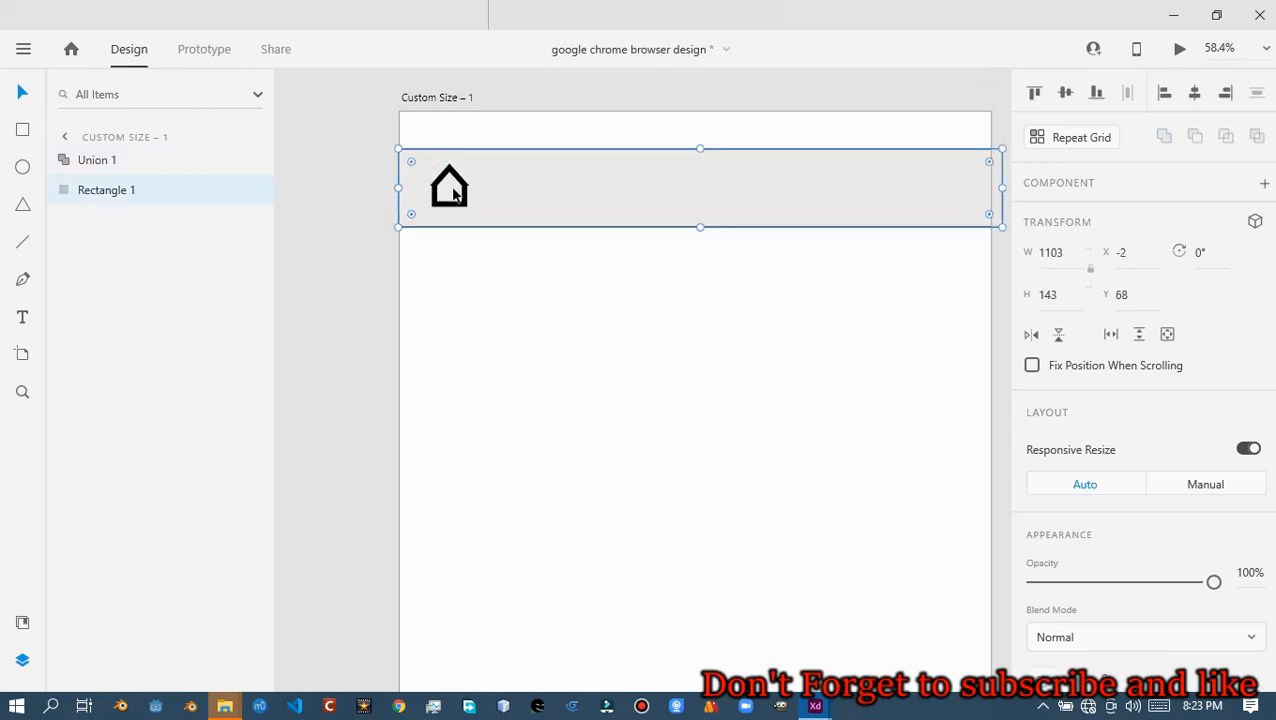
{"action": "left_click", "coordinate": [453, 176]}
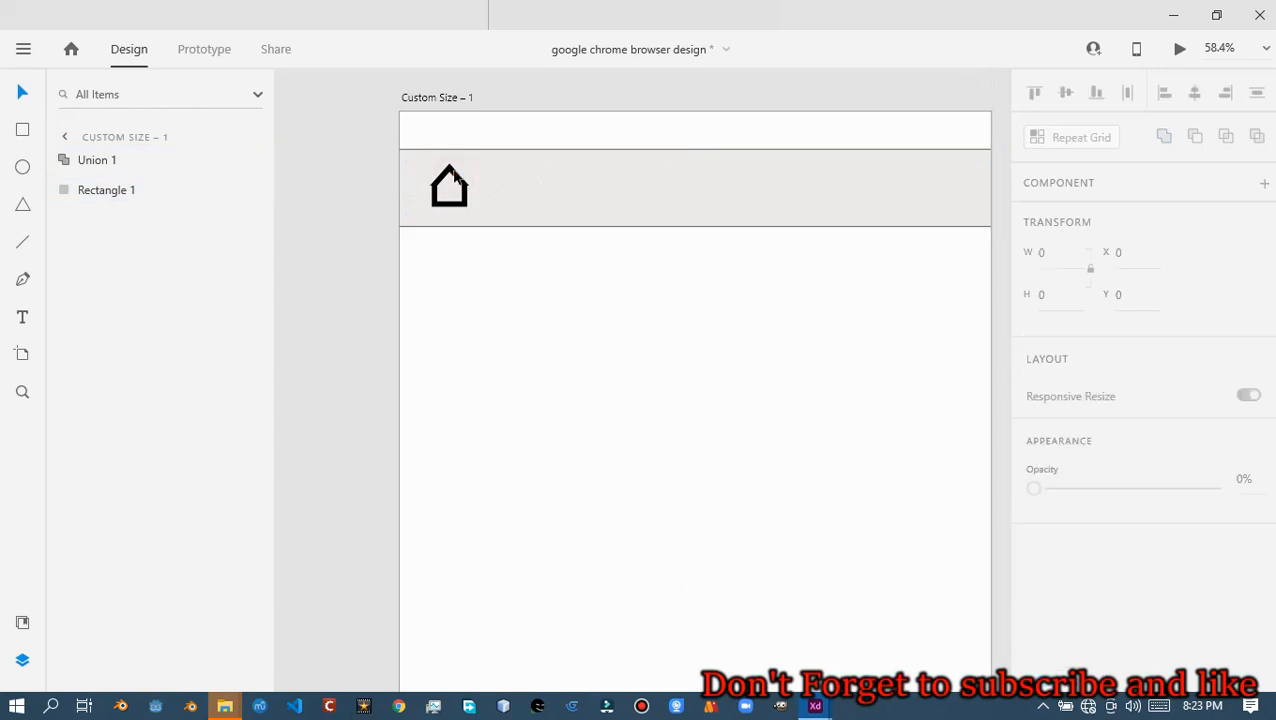
{"action": "left_click", "coordinate": [522, 166], "text": "shift"}
{"action": "left_click", "coordinate": [1037, 93]}
{"action": "left_click", "coordinate": [1066, 93]}
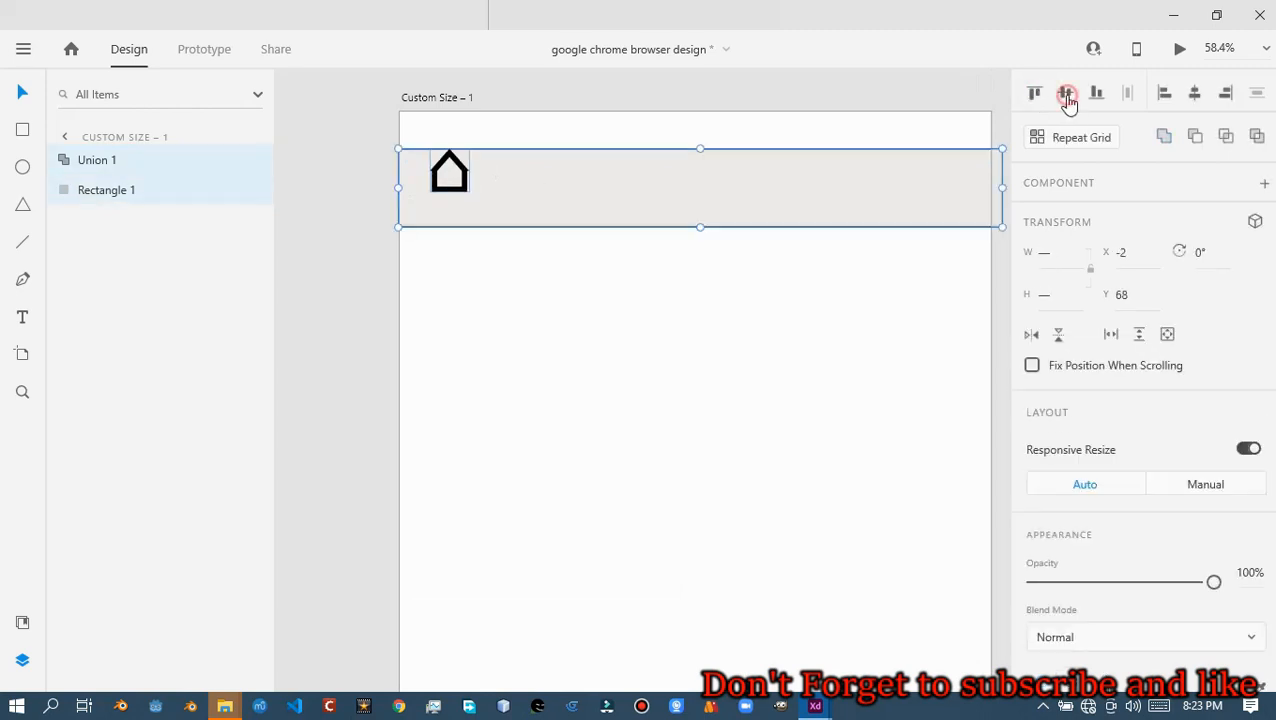
{"action": "left_click", "coordinate": [1165, 94]}
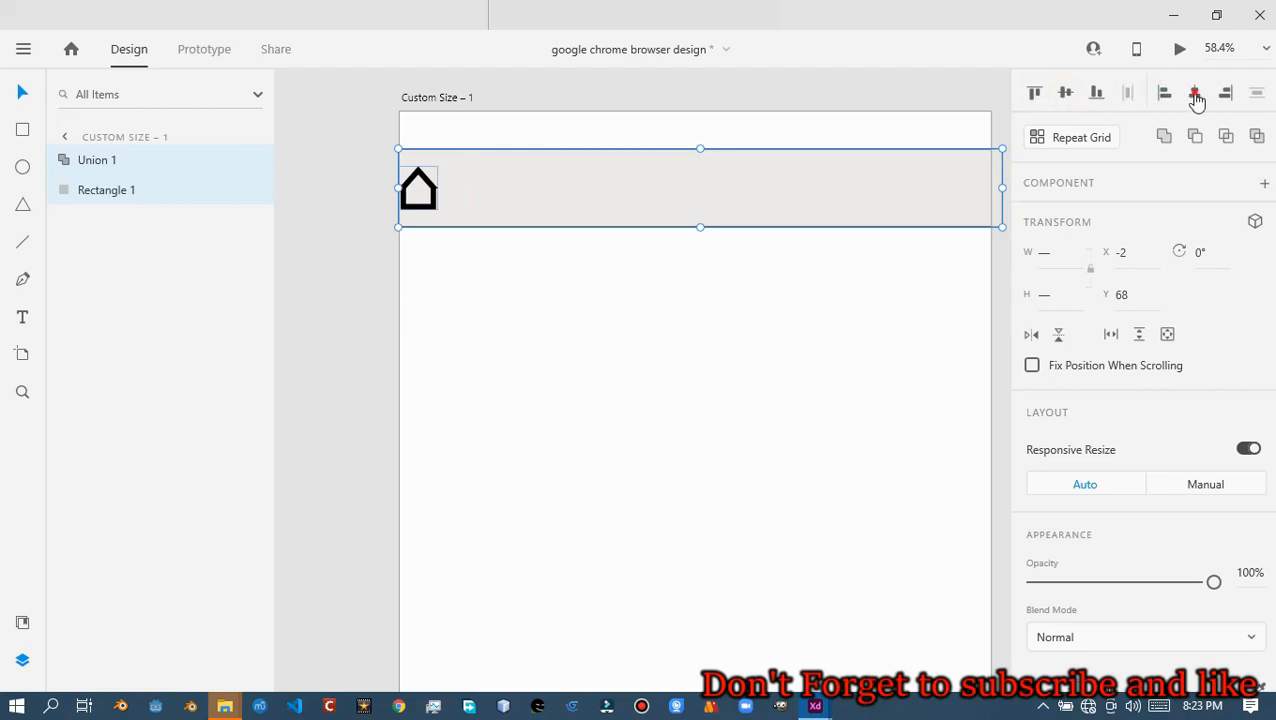
{"action": "left_click", "coordinate": [1195, 93]}
{"action": "left_click", "coordinate": [1165, 96]}
{"action": "key", "text": "ctrl+z"}
{"action": "key", "text": "ctrl+shift+z"}
{"action": "key", "text": "ctrl+z"}
{"action": "key", "text": "ctrl+z"}
{"action": "key", "text": "ctrl+z"}
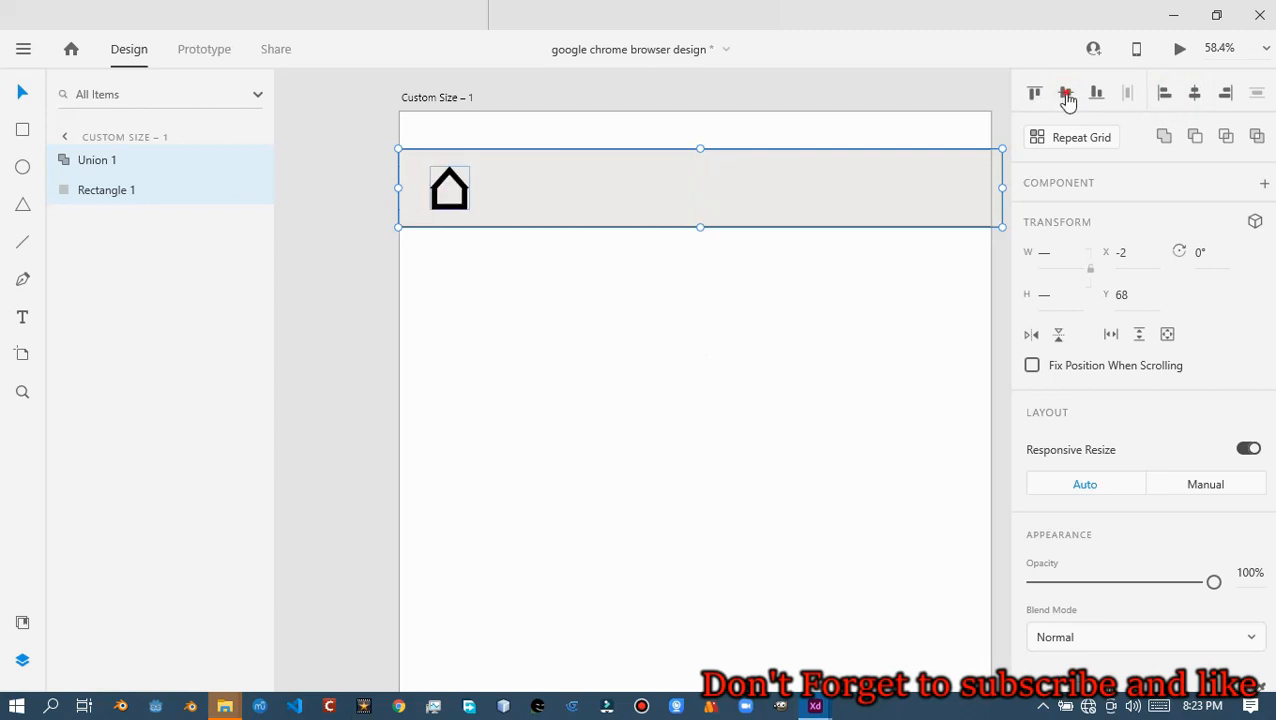
Draw a white rectangle about 753 wide and 94 high in the grey bar, just right of the house icon
{"action": "scroll", "coordinate": [638, 305], "scroll_direction": "down", "scroll_amount": 3}
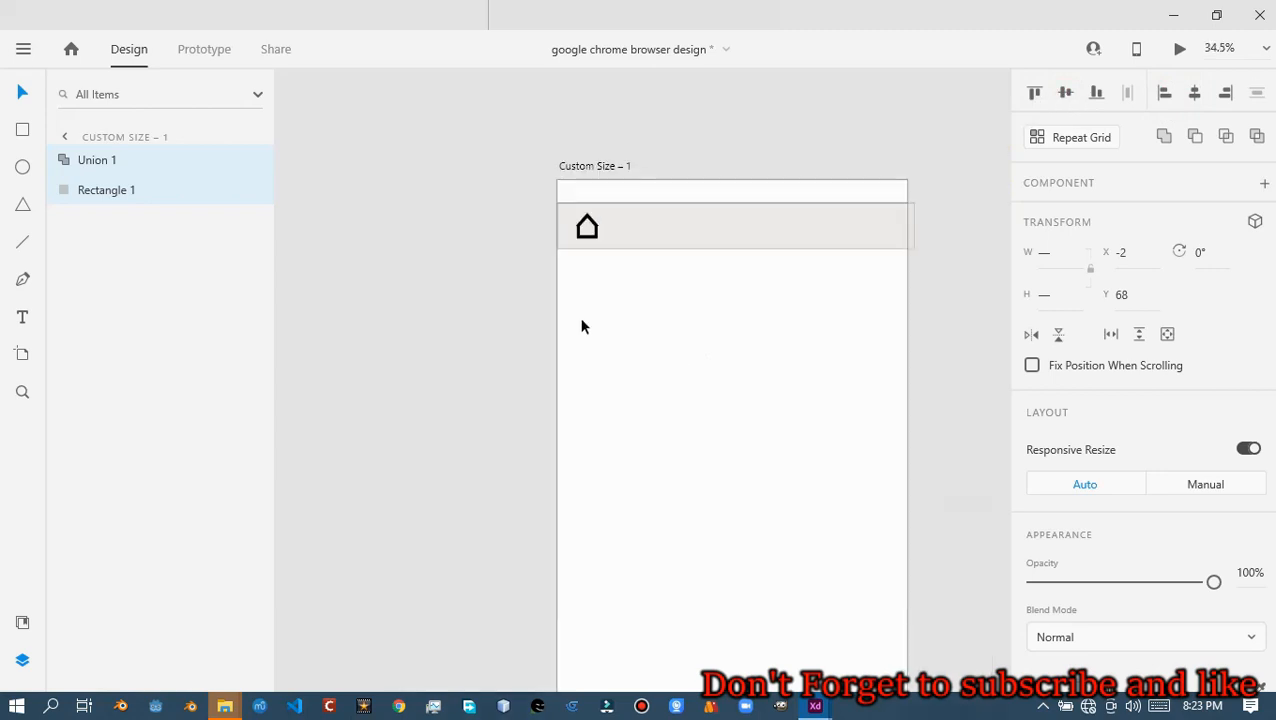
{"action": "scroll", "coordinate": [577, 320], "scroll_direction": "right", "scroll_amount": 2}
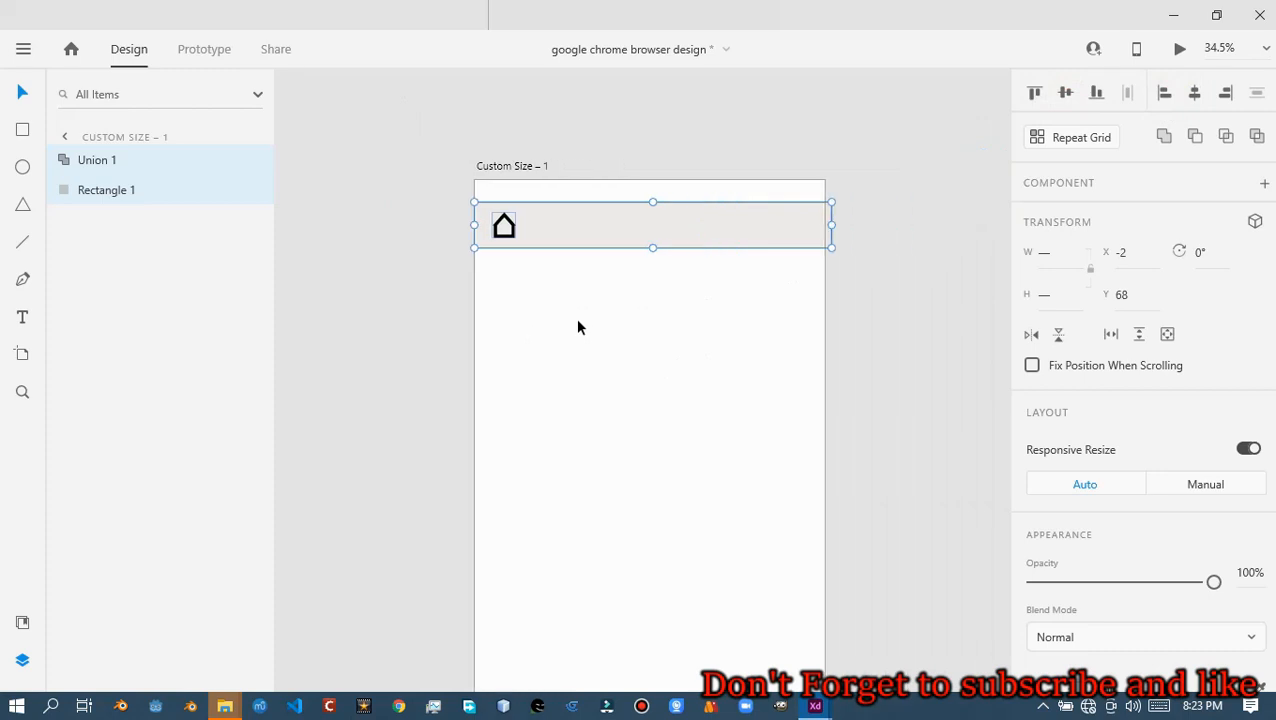
{"action": "left_click", "coordinate": [822, 120]}
{"action": "left_click", "coordinate": [607, 199]}
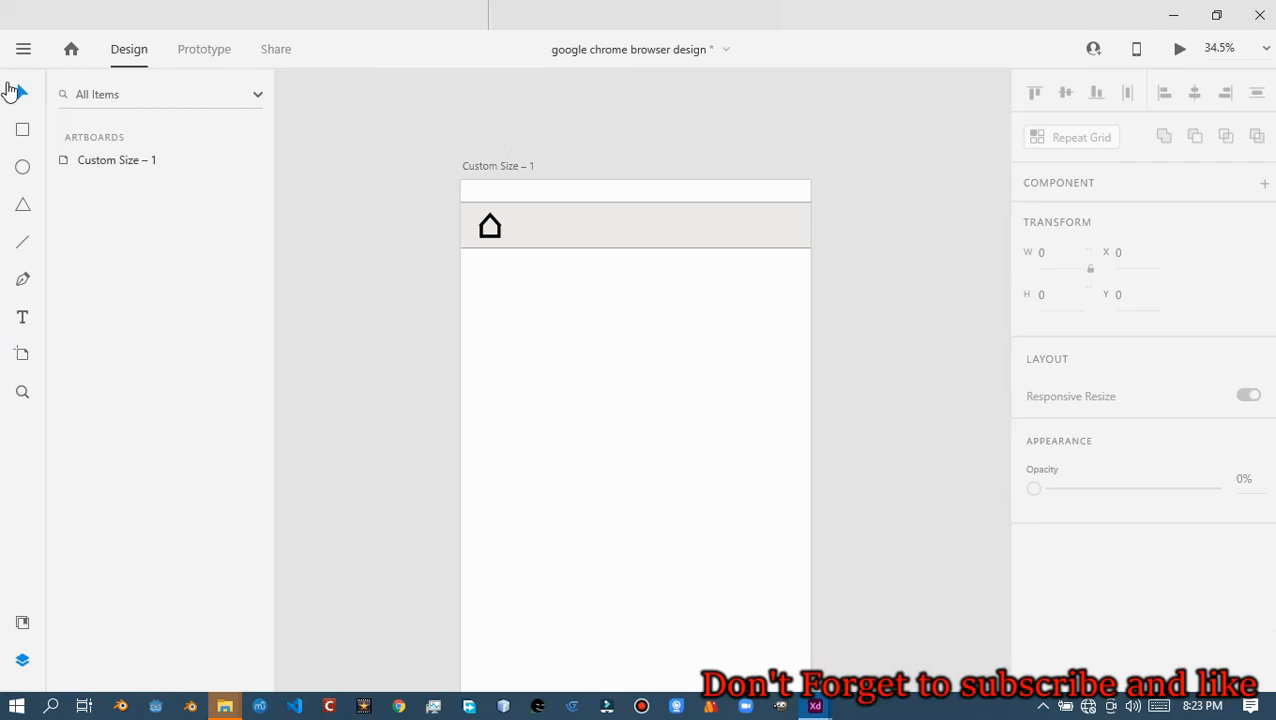
{"action": "left_click", "coordinate": [23, 135]}
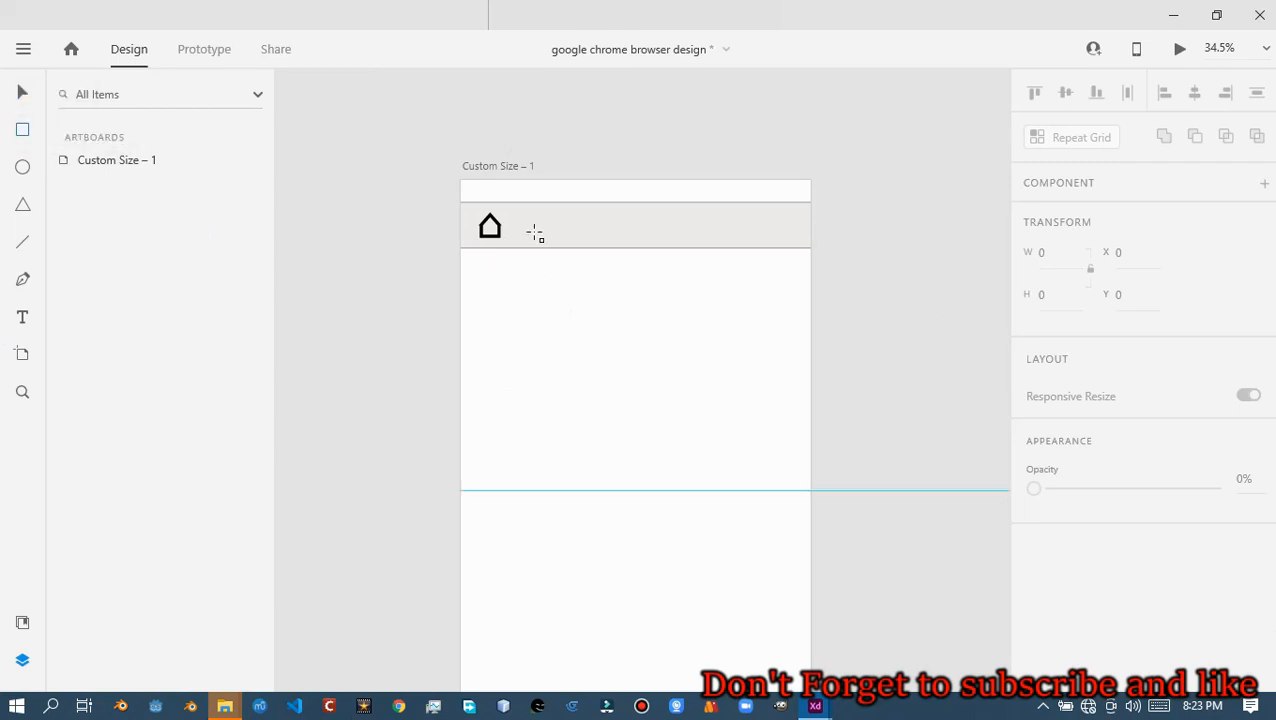
{"action": "left_click_drag", "start_coordinate": [512, 212], "coordinate": [598, 241]}
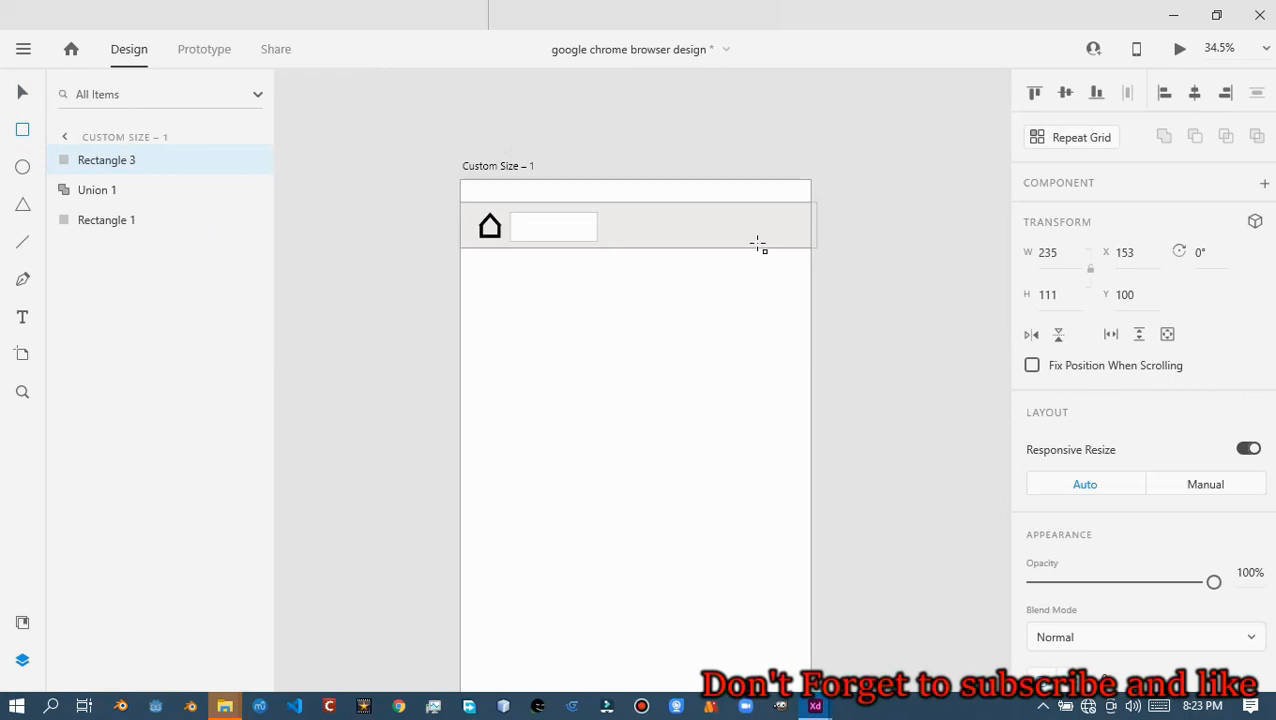
{"action": "left_click_drag", "start_coordinate": [758, 245], "coordinate": [757, 243]}
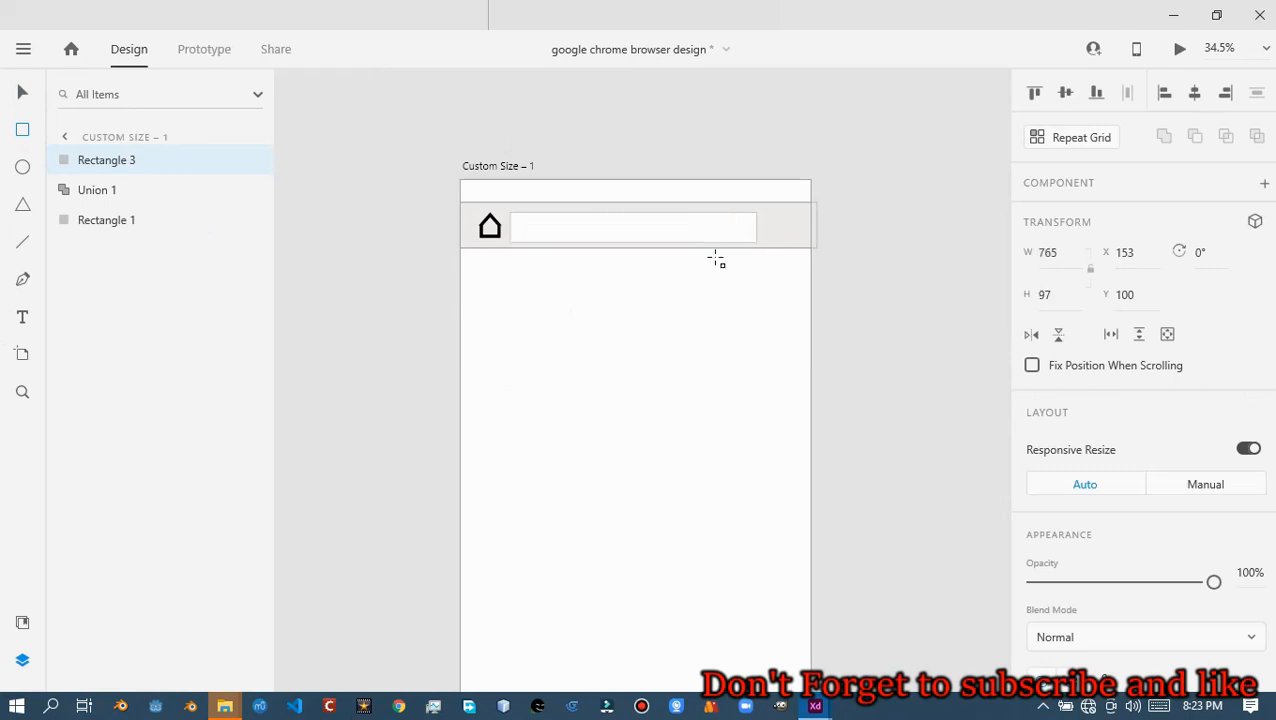
Narrow the white rectangle from its right edge to about 712 wide
{"action": "scroll", "coordinate": [640, 266], "scroll_direction": "up", "scroll_amount": 4}
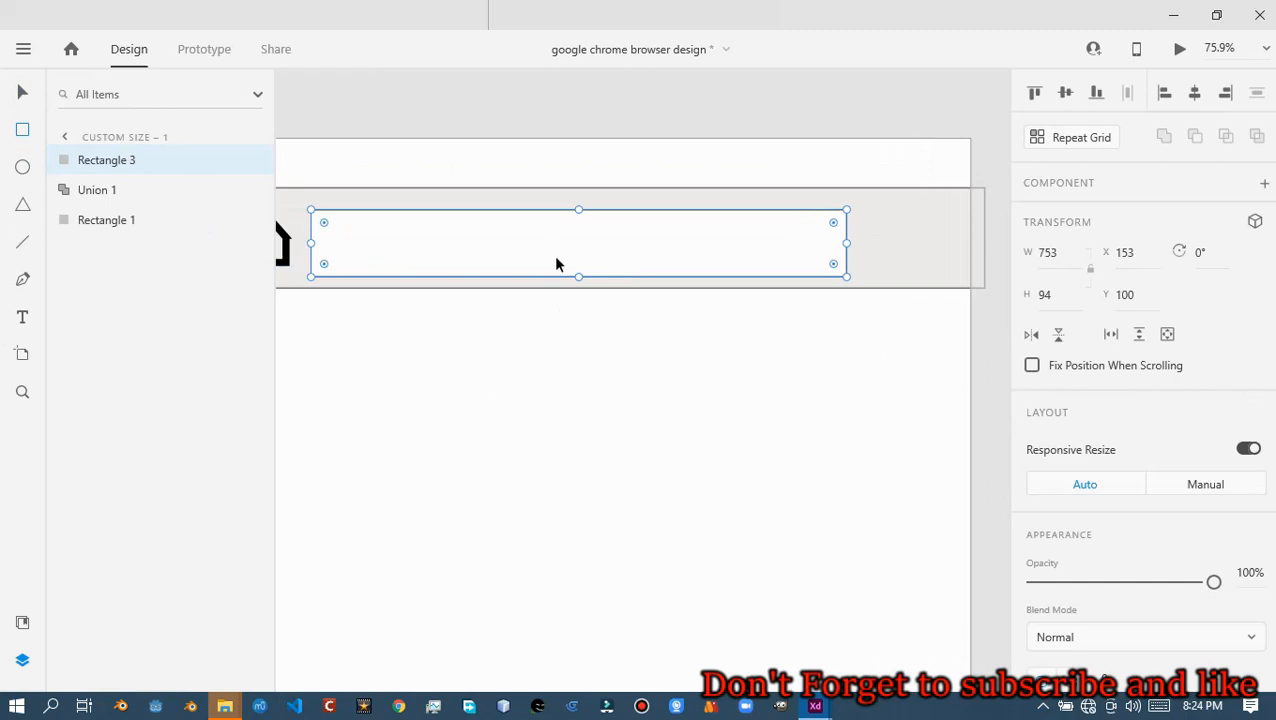
{"action": "scroll", "coordinate": [562, 254], "scroll_direction": "left", "scroll_amount": 1}
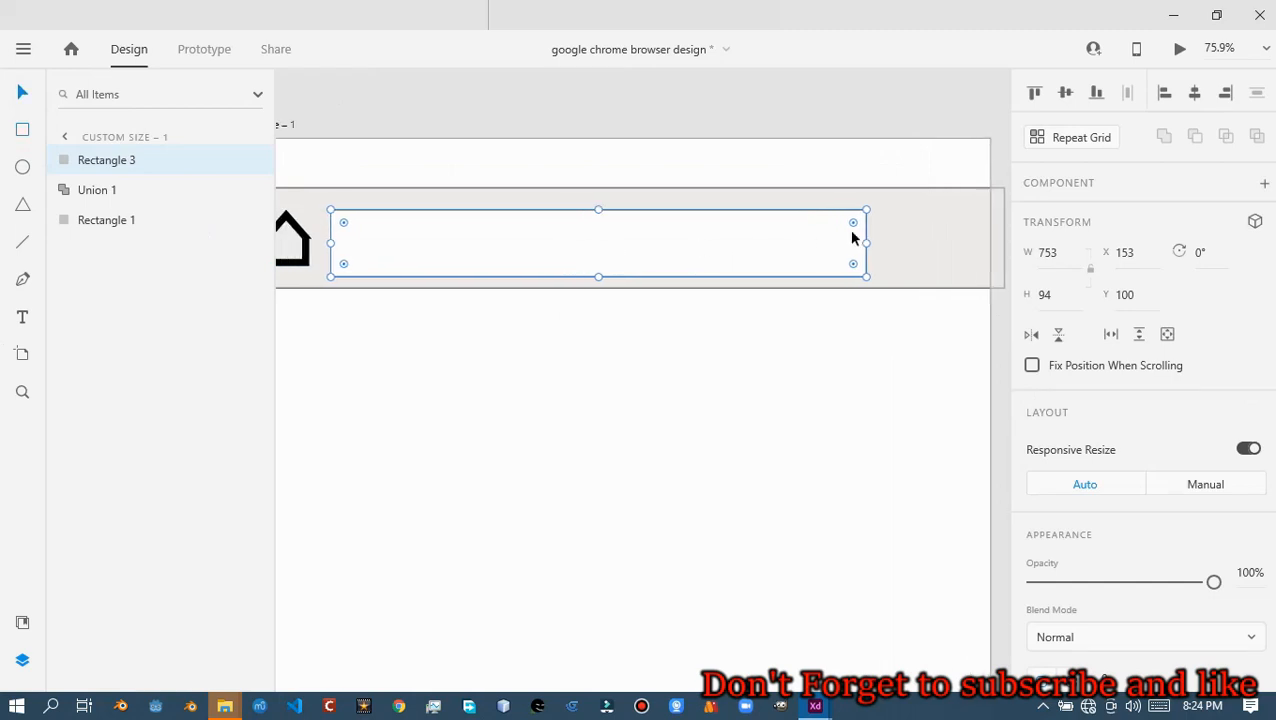
{"action": "left_click_drag", "start_coordinate": [870, 242], "coordinate": [836, 243]}
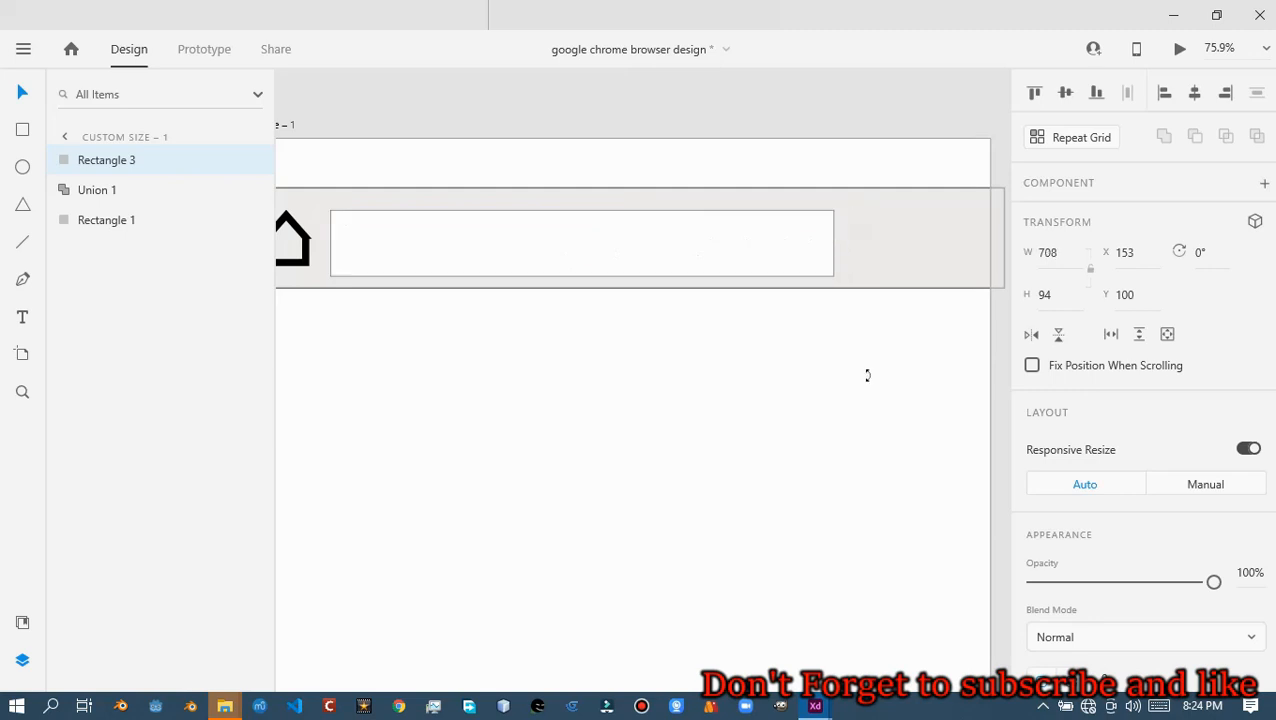
{"action": "left_click", "coordinate": [762, 443]}
{"action": "scroll", "coordinate": [722, 430], "scroll_direction": "down", "scroll_amount": 5}
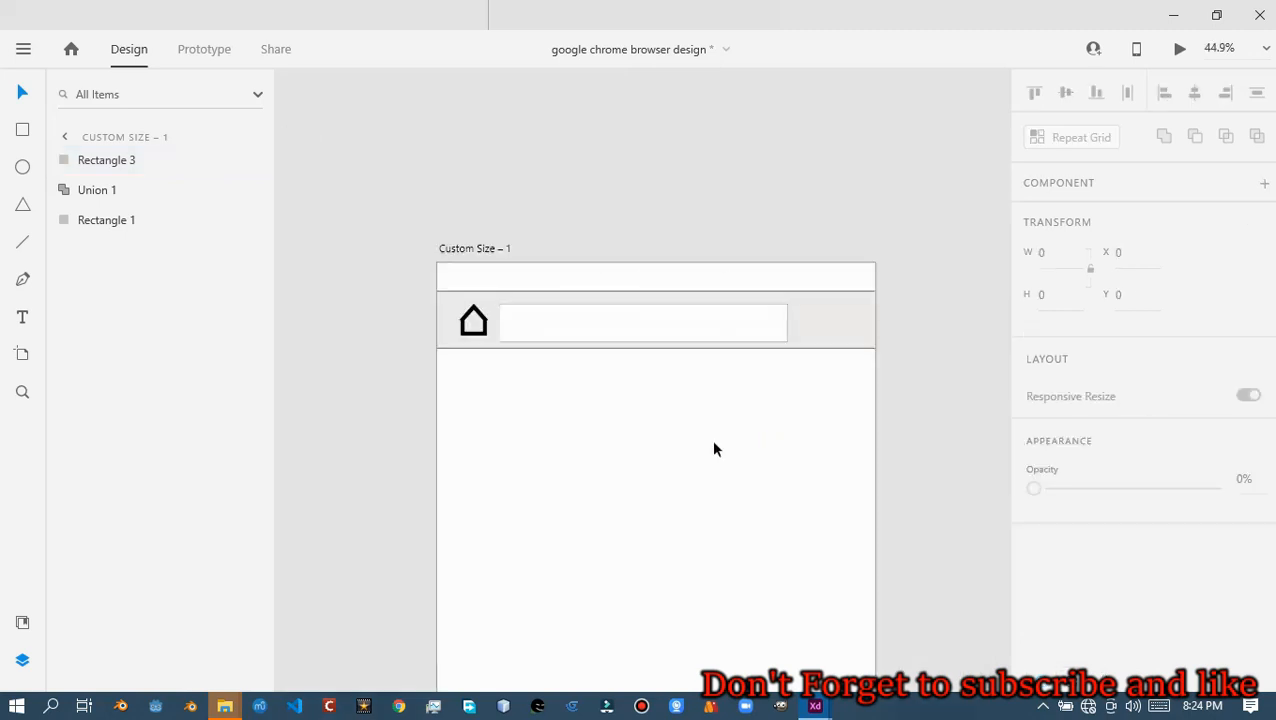
Align only the white rectangle and the house icon on their vertical middles
{"action": "scroll", "coordinate": [711, 454], "scroll_direction": "up", "scroll_amount": 5}
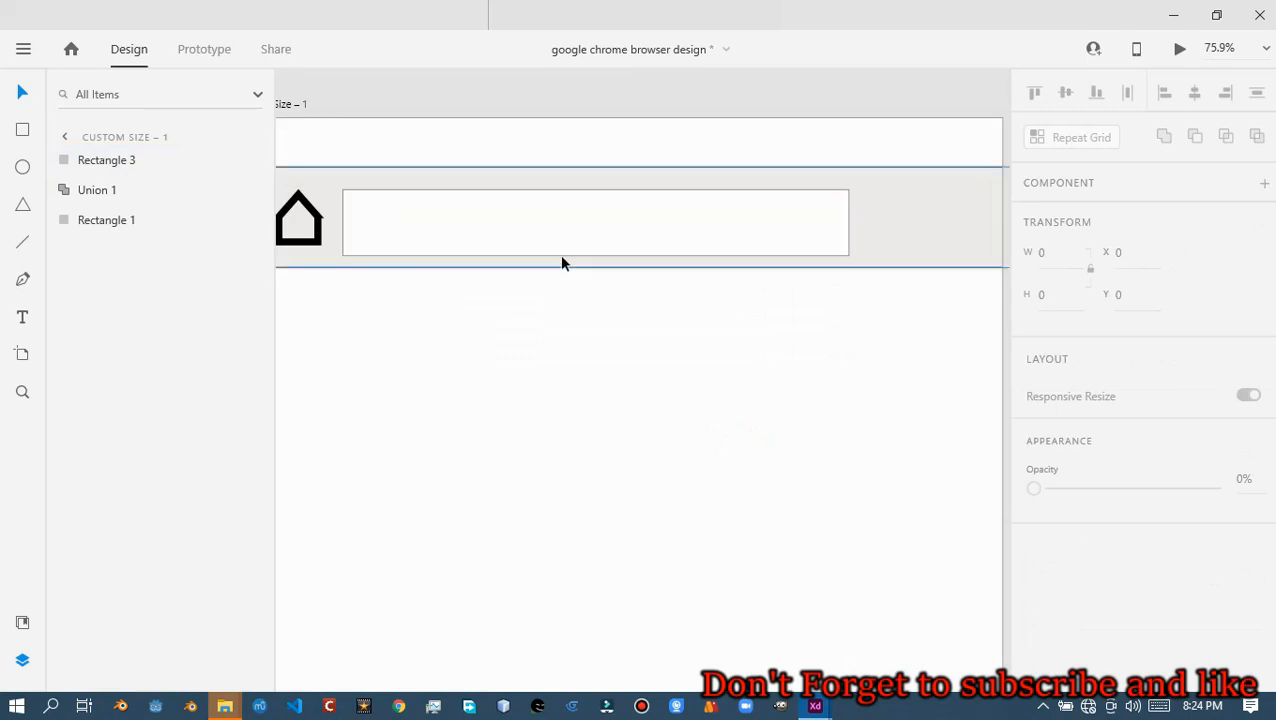
{"action": "left_click", "coordinate": [388, 245]}
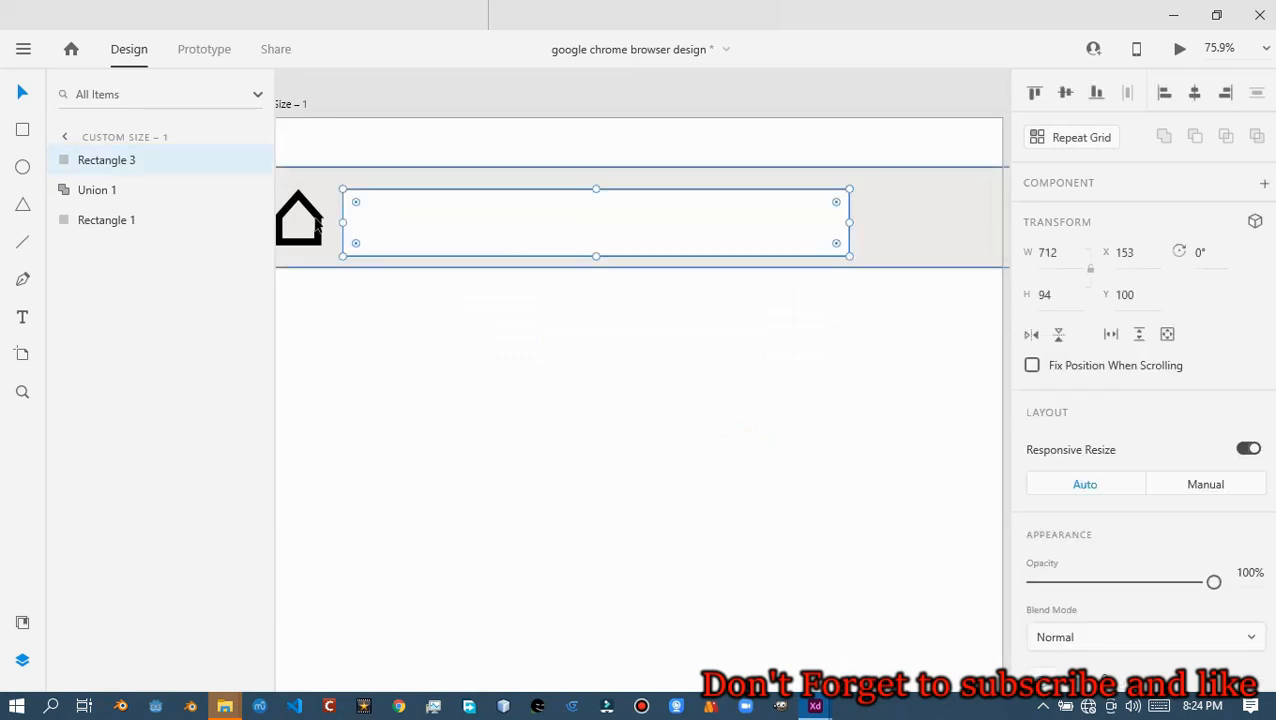
{"action": "left_click", "coordinate": [314, 224], "text": "shift"}
{"action": "left_click", "coordinate": [384, 208]}
{"action": "left_click", "coordinate": [384, 208], "text": "shift"}
{"action": "left_click", "coordinate": [1067, 94]}
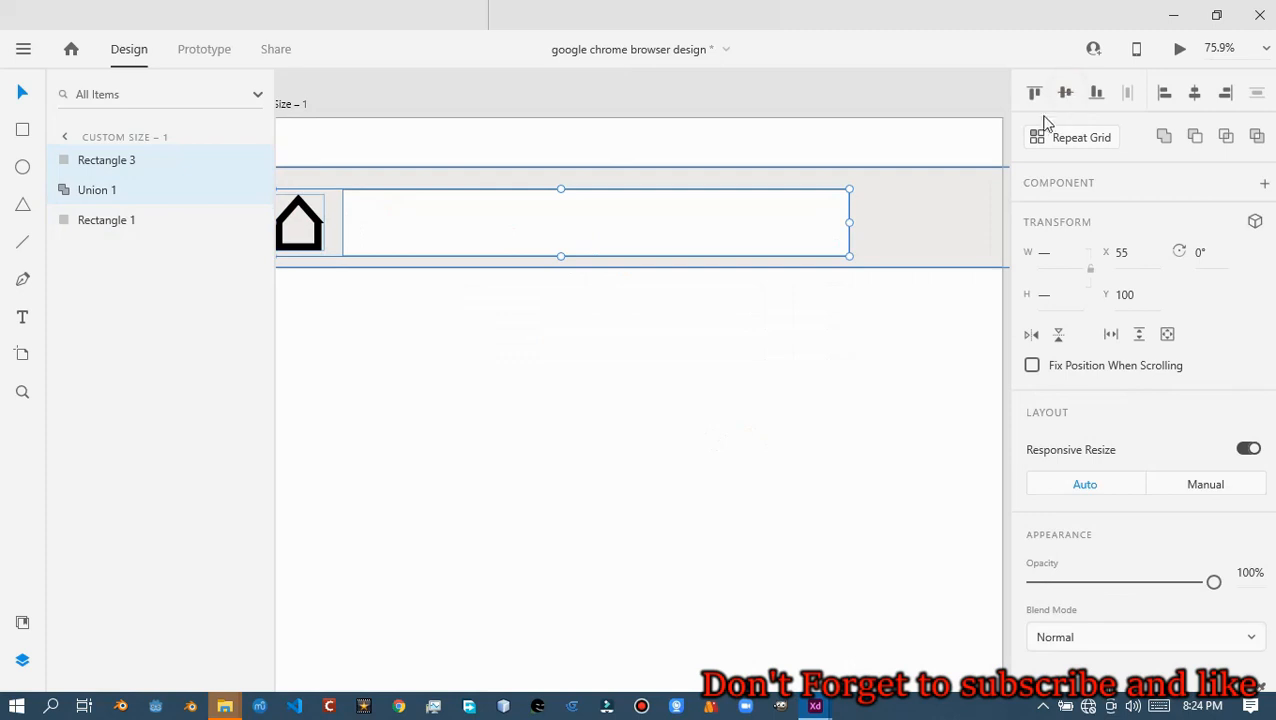
Align the house icon, white rectangle and grey bar together on their vertical middles
{"action": "left_click", "coordinate": [530, 298]}
{"action": "left_click", "coordinate": [536, 205]}
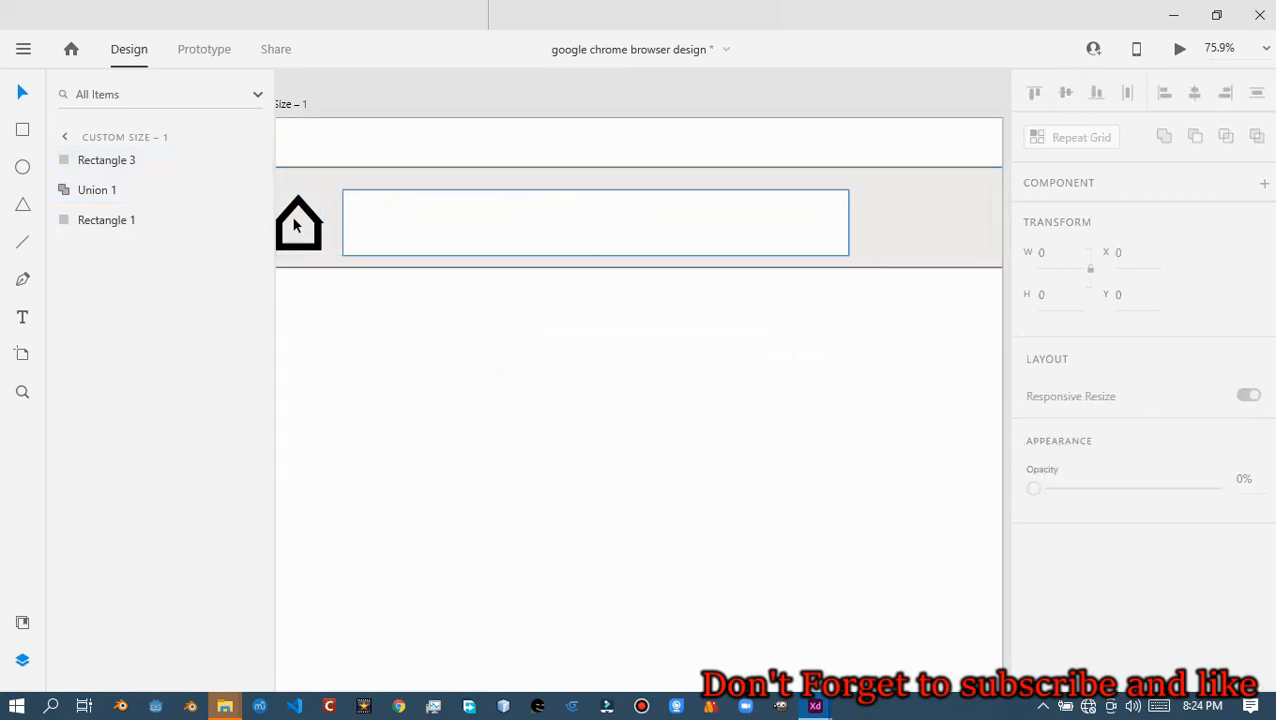
{"action": "left_click", "coordinate": [303, 199], "text": "shift"}
{"action": "left_click", "coordinate": [306, 179], "text": "shift"}
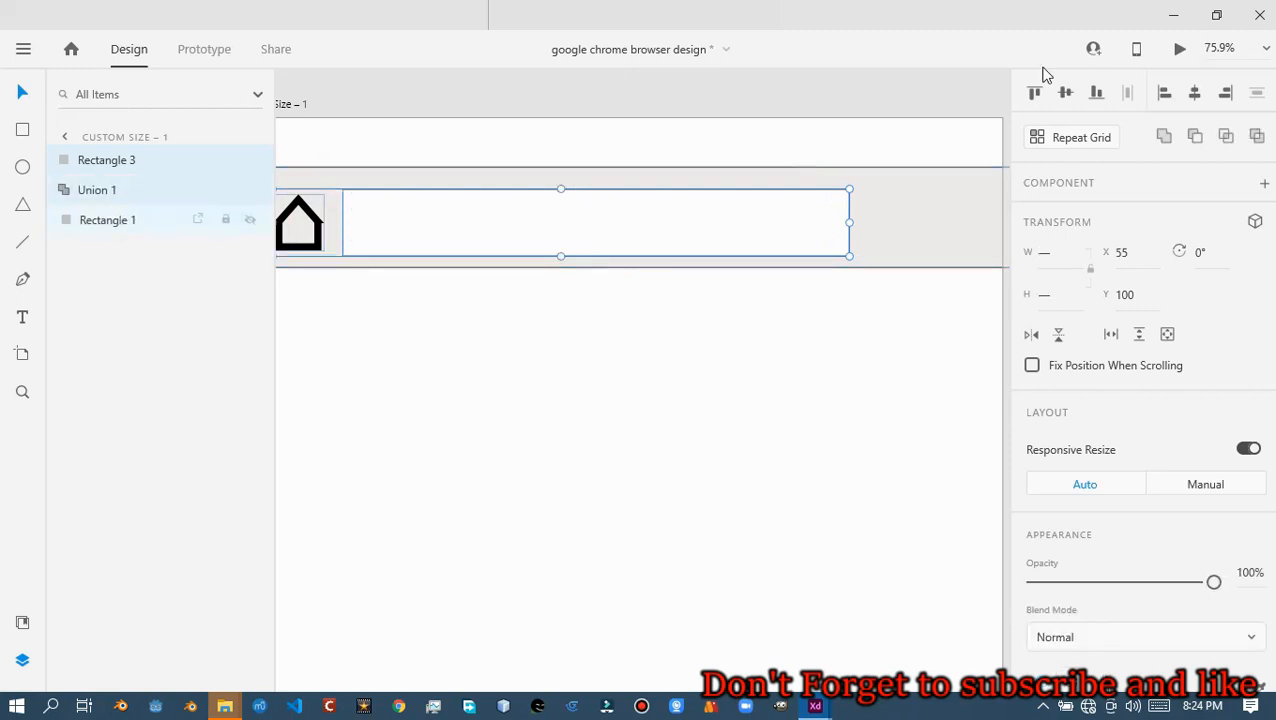
{"action": "key", "text": "ctrl+a"}
{"action": "left_click", "coordinate": [1065, 92]}
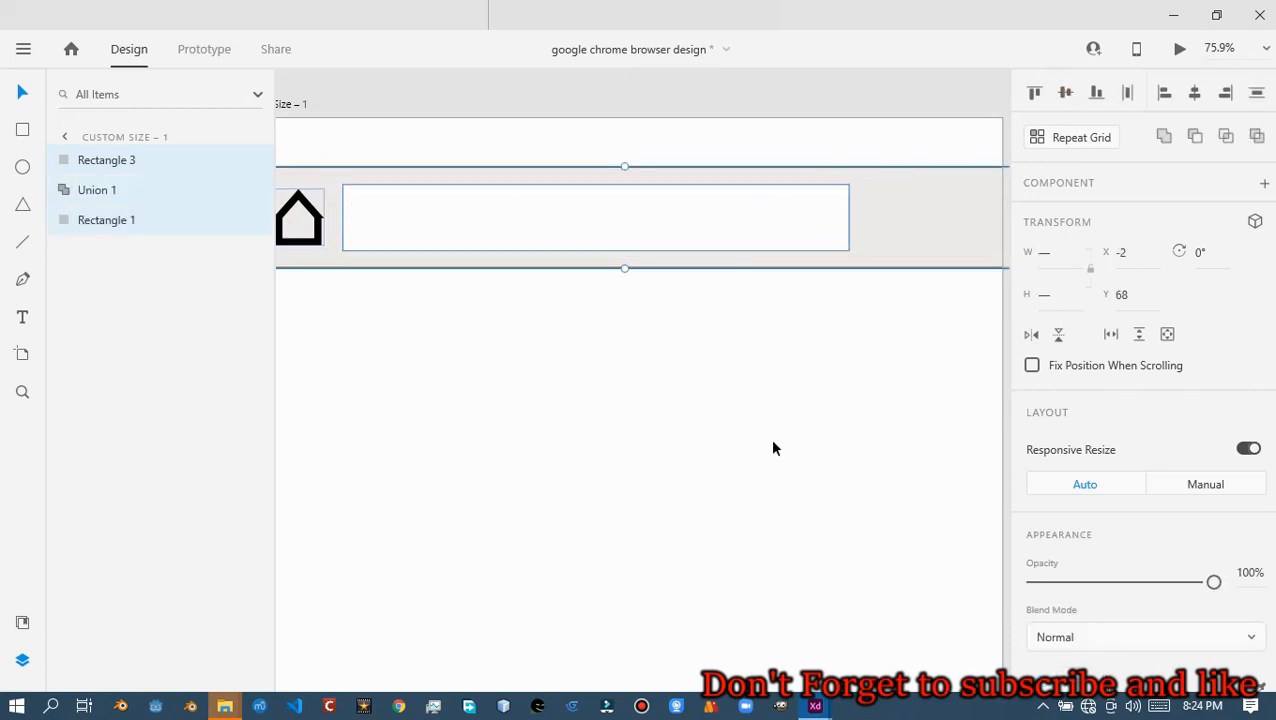
{"action": "left_click", "coordinate": [544, 269]}
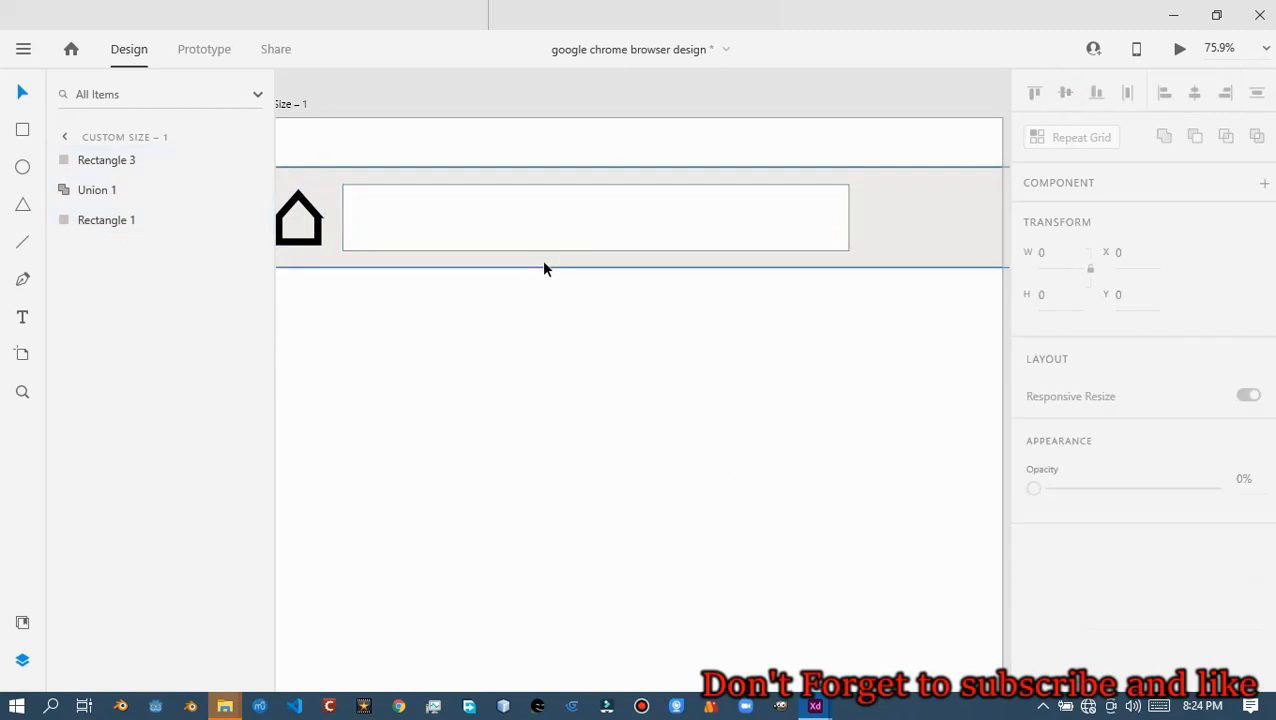
Shorten the grey bar to 1082 wide so its right end meets the artboard edge
{"action": "left_click", "coordinate": [476, 228]}
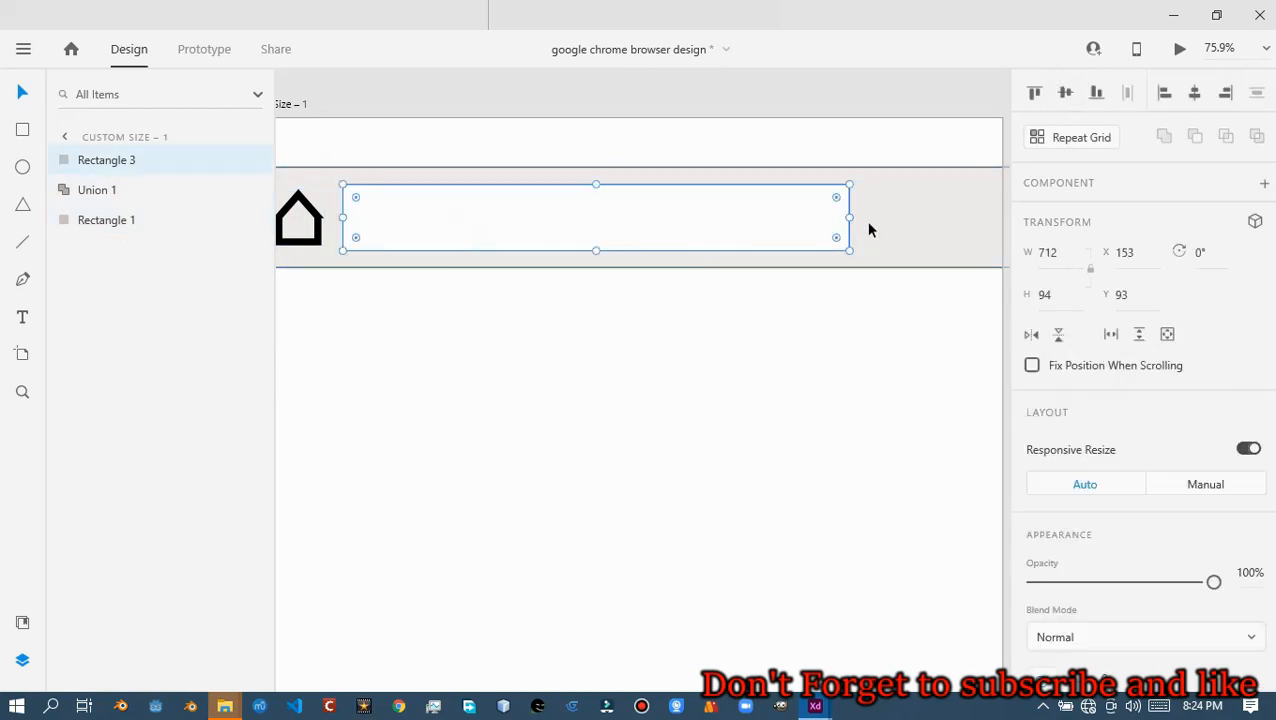
{"action": "scroll", "coordinate": [862, 313], "scroll_direction": "down", "scroll_amount": 3}
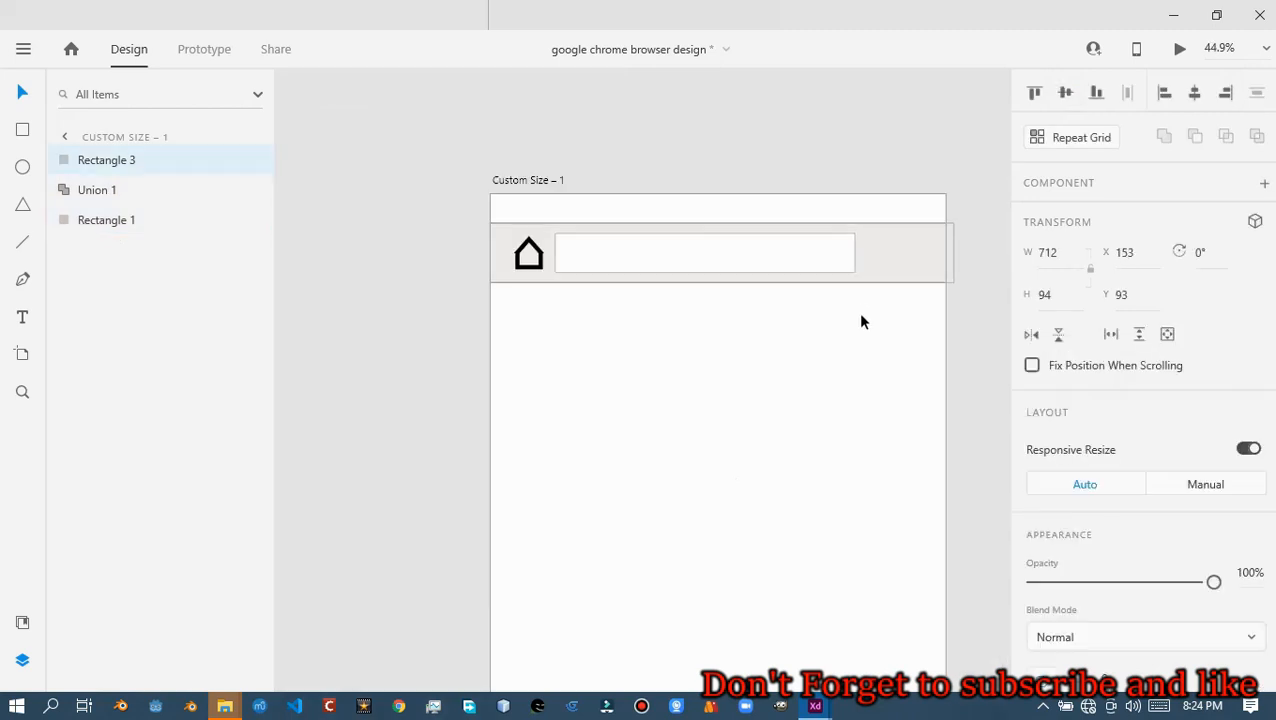
{"action": "left_click", "coordinate": [908, 250]}
{"action": "left_click_drag", "start_coordinate": [897, 271], "coordinate": [888, 271]}
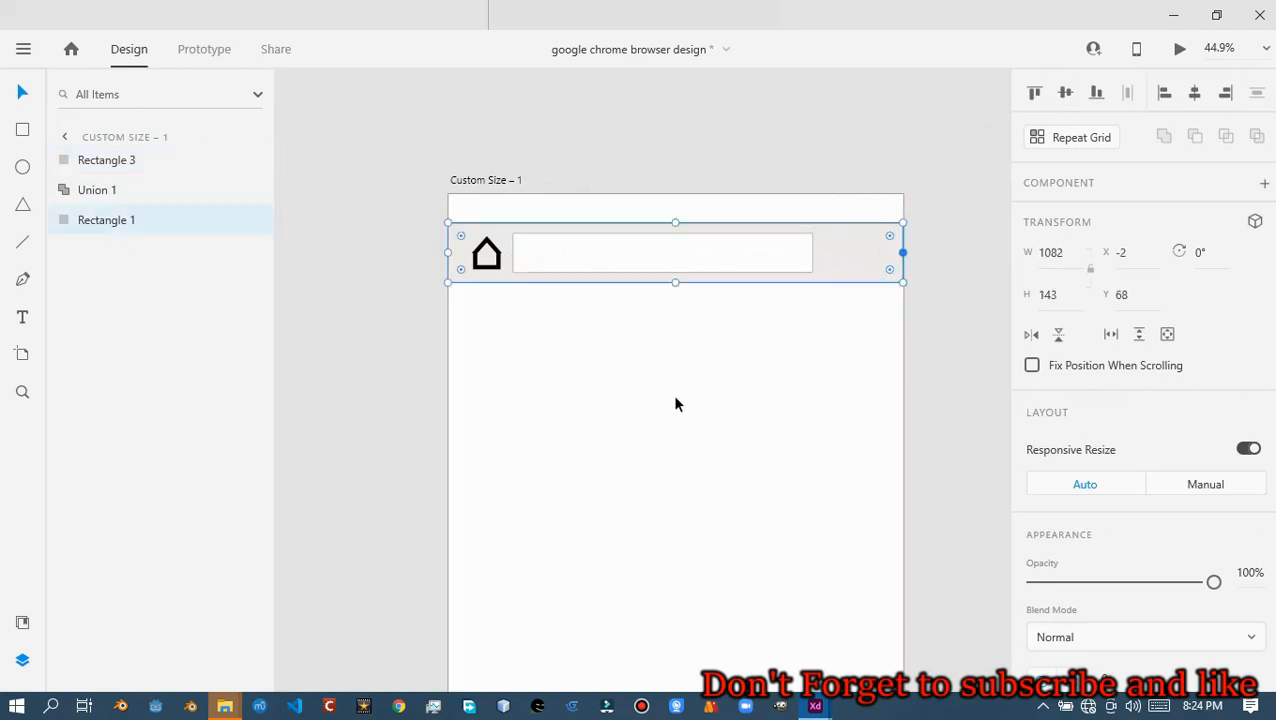
{"action": "left_click", "coordinate": [564, 396]}
Look through the icon sections of the Material_Icons_Google document, from Device to Toggle, for a padlock icon
{"action": "key", "text": "alt+Tab"}
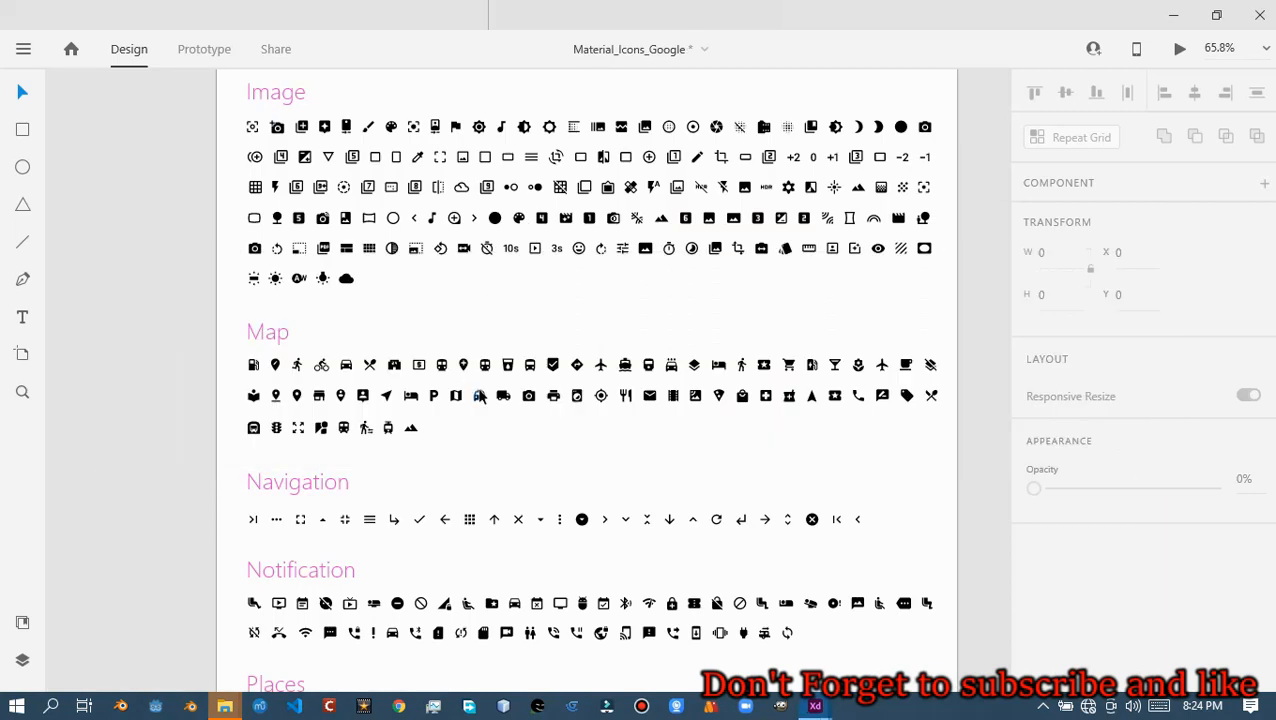
{"action": "scroll", "coordinate": [479, 397], "scroll_direction": "down", "scroll_amount": 2}
{"action": "scroll", "coordinate": [479, 397], "scroll_direction": "up", "scroll_amount": 4}
{"action": "scroll", "coordinate": [479, 397], "scroll_direction": "down", "scroll_amount": 5}
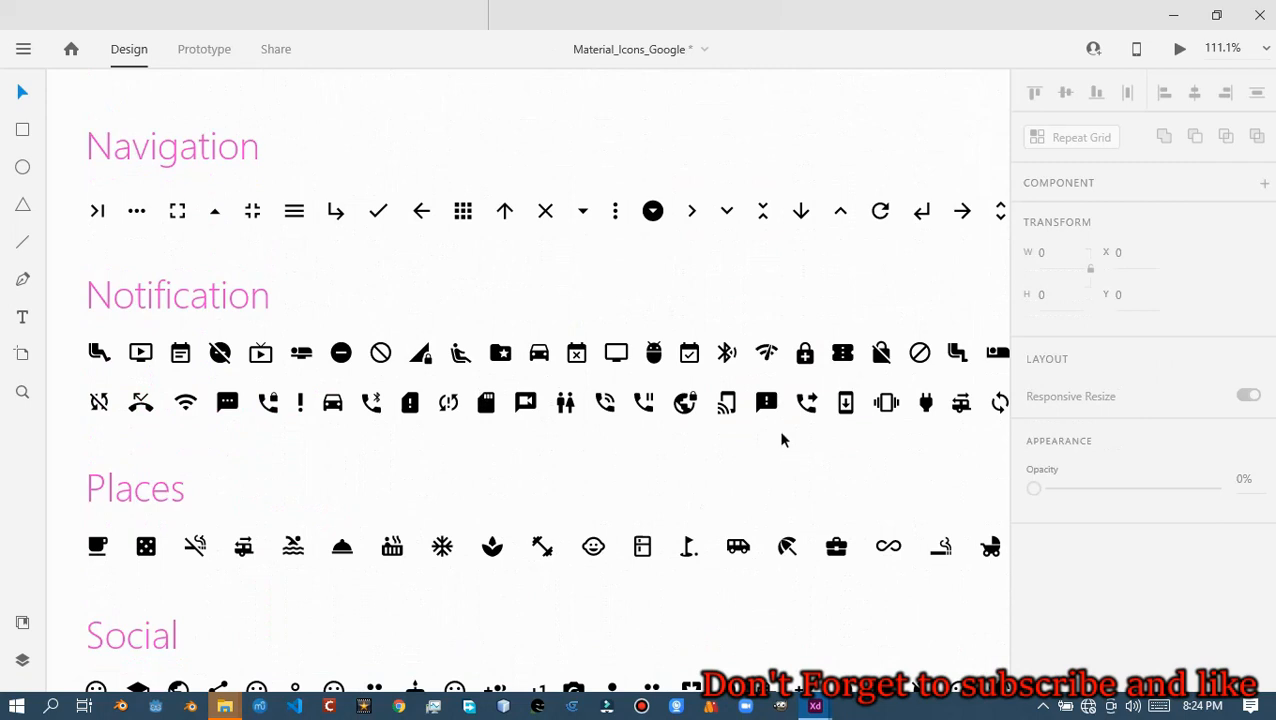
{"action": "scroll", "coordinate": [781, 437], "scroll_direction": "right", "scroll_amount": 1}
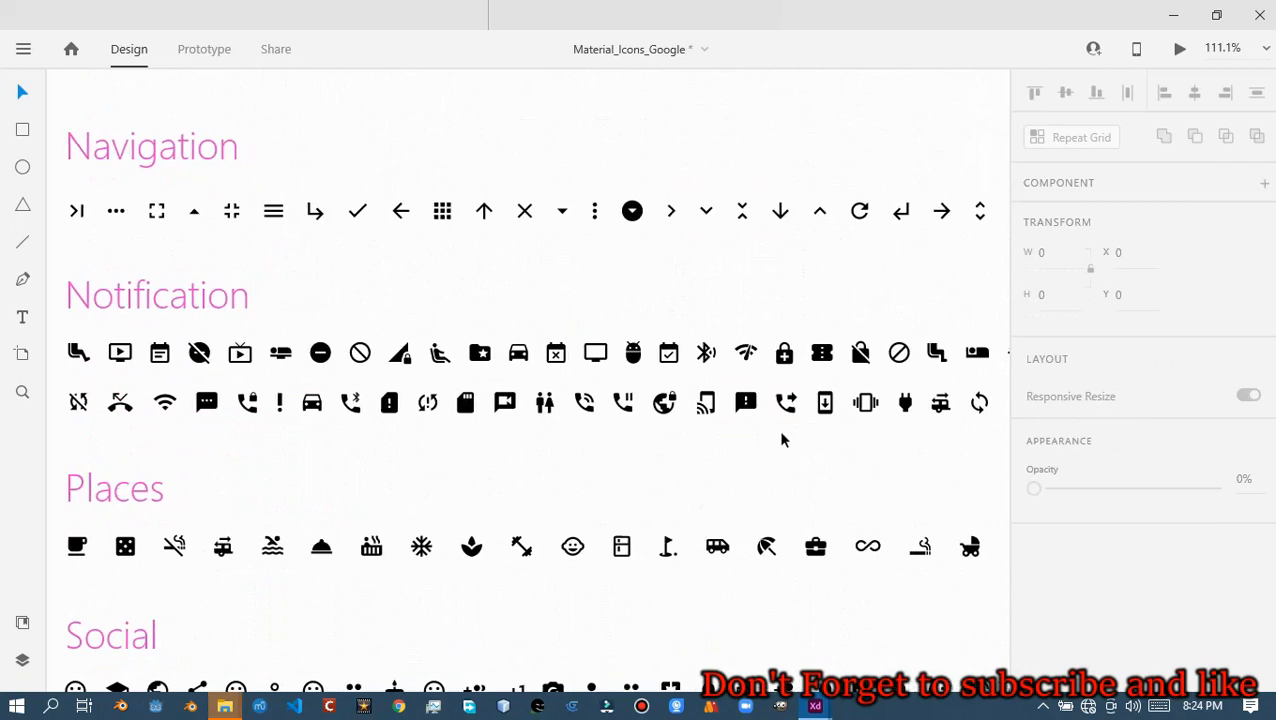
{"action": "scroll", "coordinate": [781, 440], "scroll_direction": "right", "scroll_amount": 1}
{"action": "scroll", "coordinate": [781, 440], "scroll_direction": "down", "scroll_amount": 1}
{"action": "scroll", "coordinate": [783, 440], "scroll_direction": "down", "scroll_amount": 3}
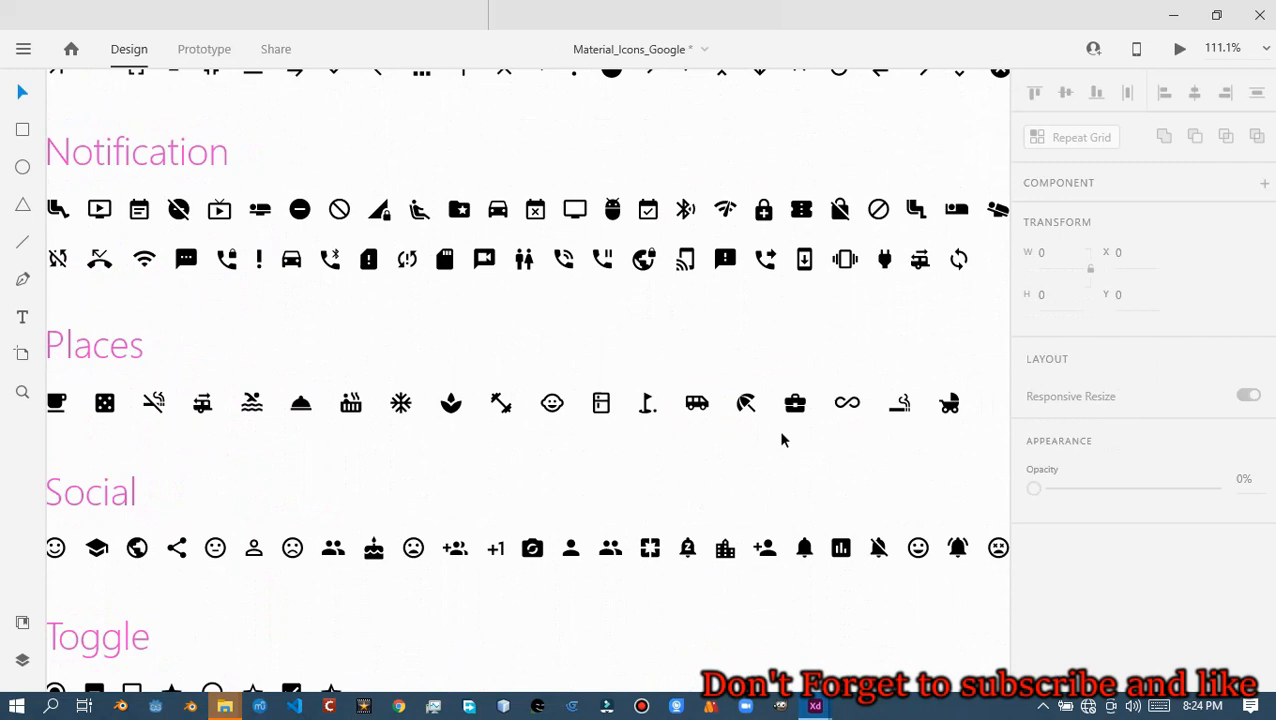
{"action": "scroll", "coordinate": [675, 464], "scroll_direction": "down", "scroll_amount": 2}
{"action": "scroll", "coordinate": [675, 464], "scroll_direction": "left", "scroll_amount": 1}
{"action": "scroll", "coordinate": [676, 469], "scroll_direction": "down", "scroll_amount": 3}
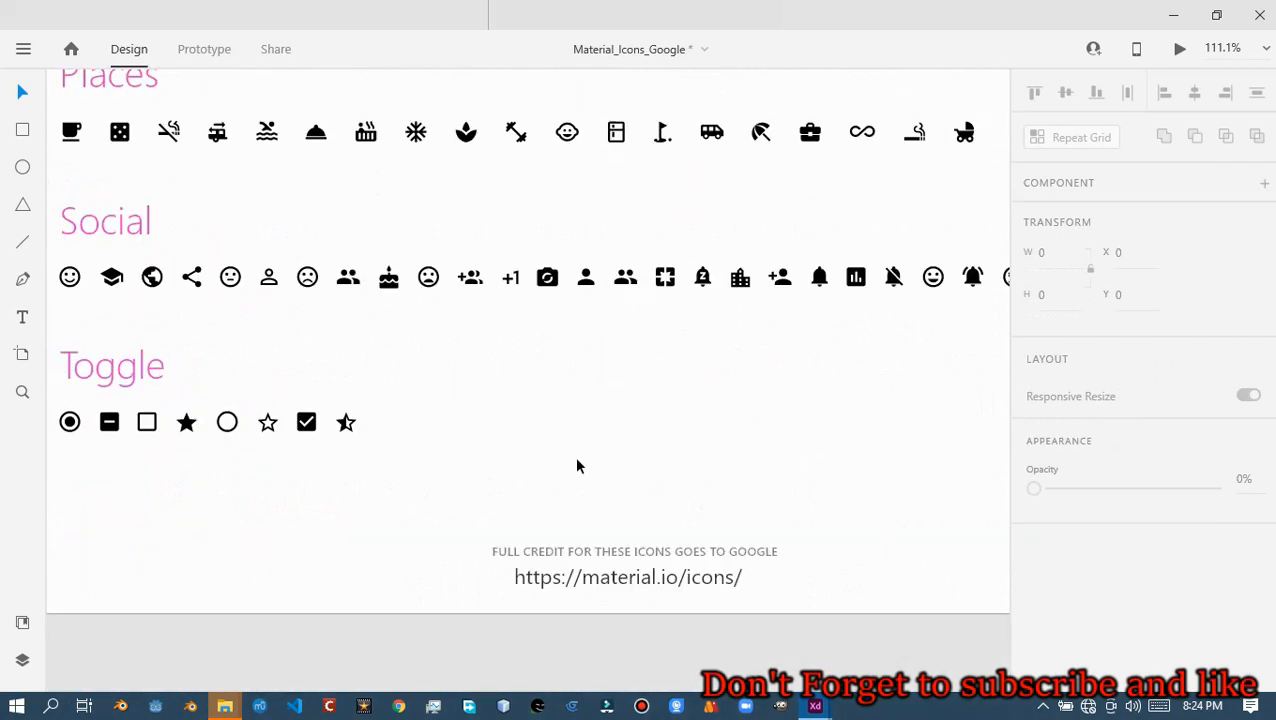
{"action": "scroll", "coordinate": [680, 390], "scroll_direction": "up", "scroll_amount": 5}
{"action": "scroll", "coordinate": [805, 278], "scroll_direction": "up", "scroll_amount": 3}
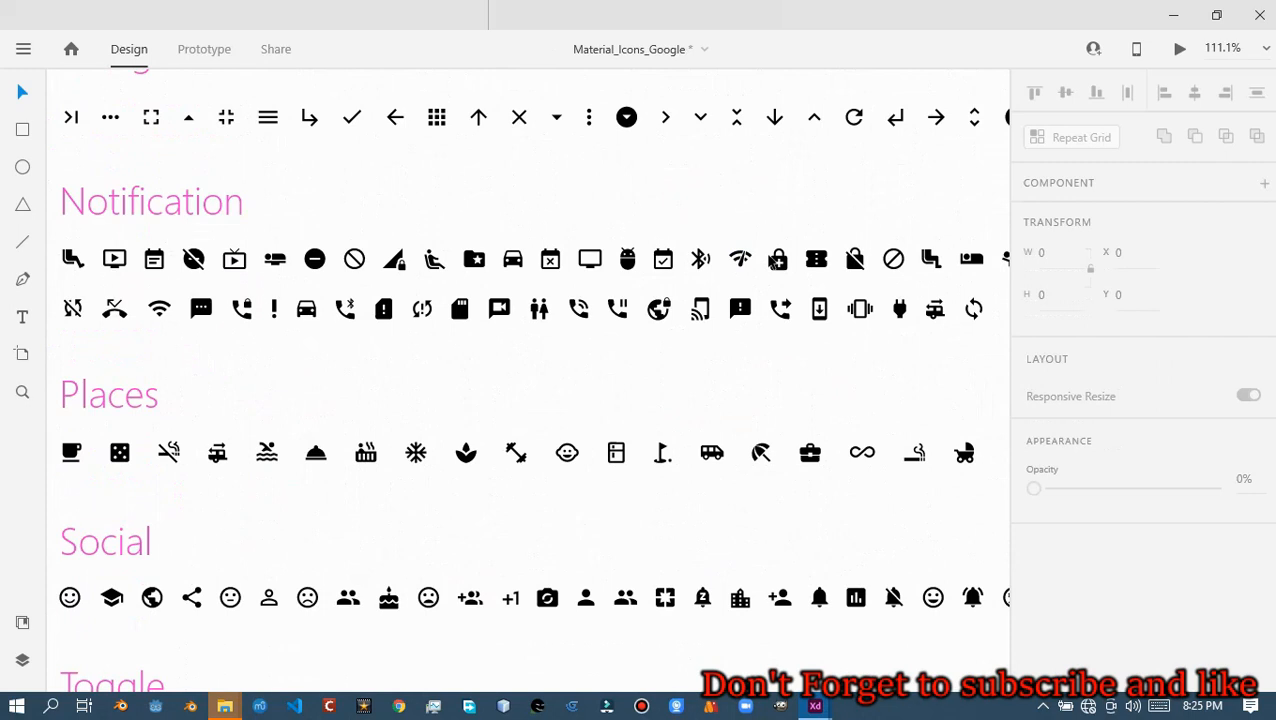
{"action": "scroll", "coordinate": [769, 256], "scroll_direction": "up", "scroll_amount": 2}
{"action": "scroll", "coordinate": [560, 258], "scroll_direction": "up", "scroll_amount": 3}
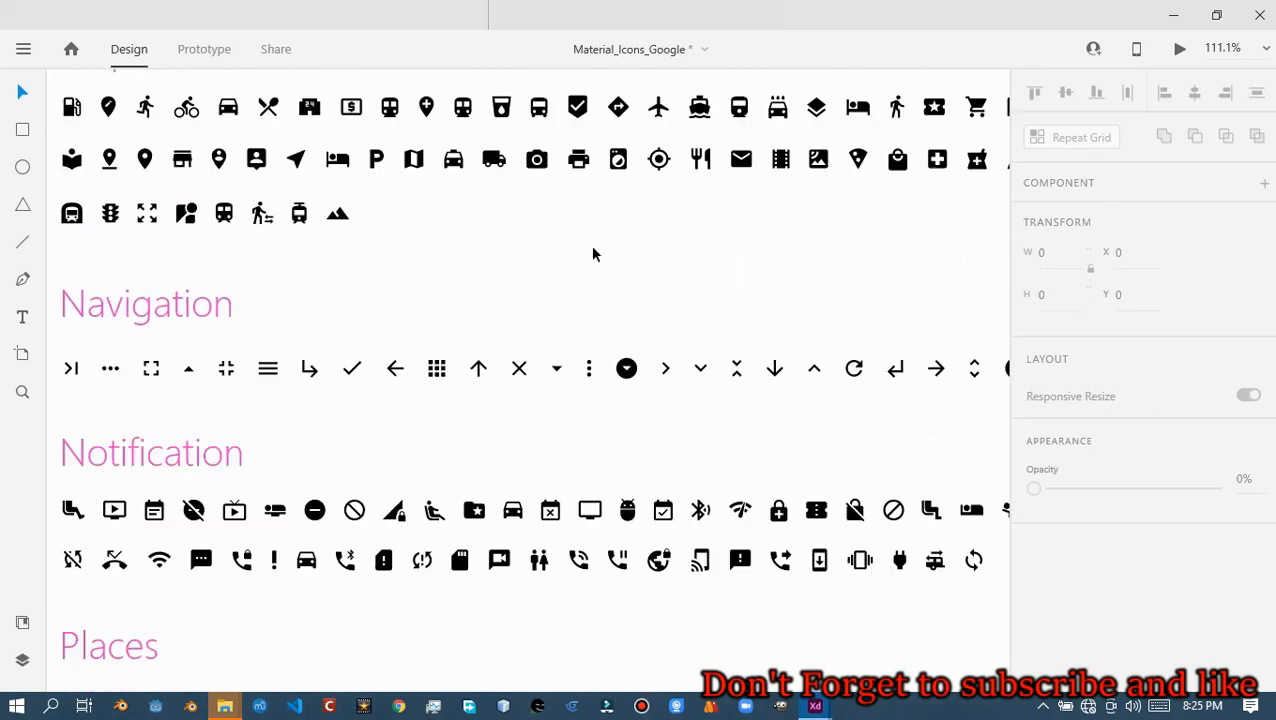
{"action": "scroll", "coordinate": [593, 254], "scroll_direction": "up", "scroll_amount": 1}
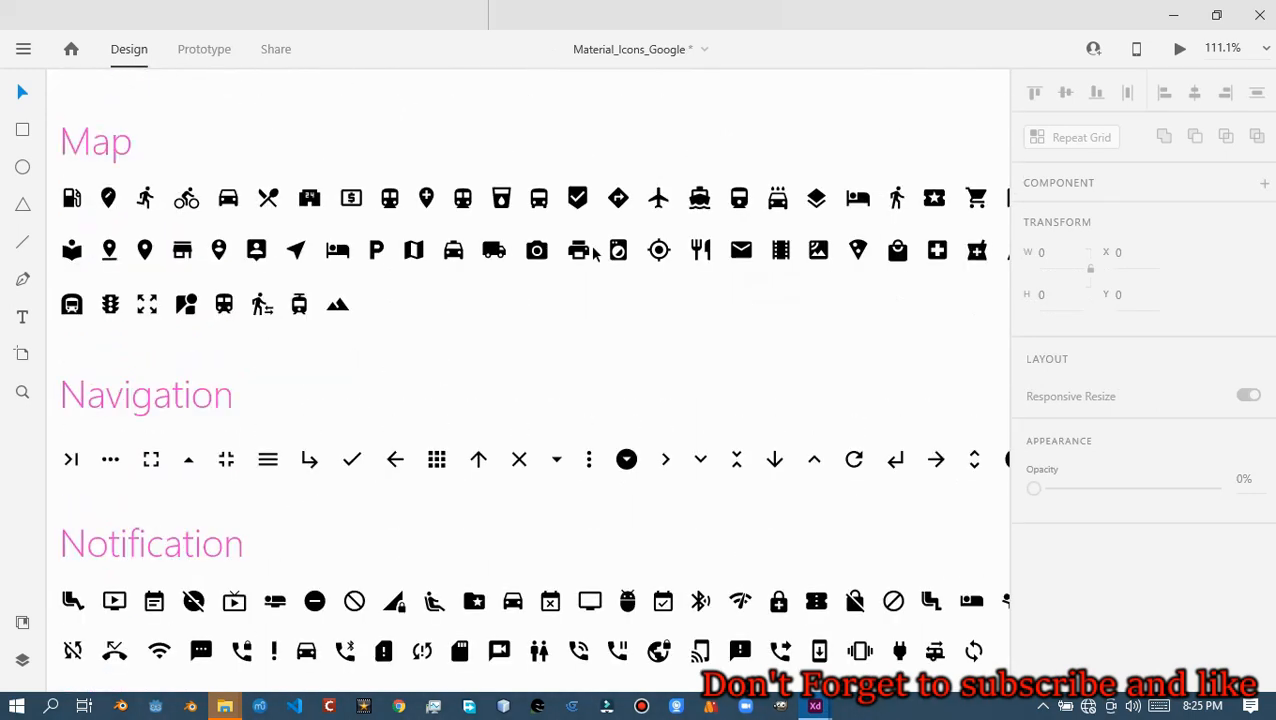
{"action": "scroll", "coordinate": [593, 254], "scroll_direction": "down", "scroll_amount": 5}
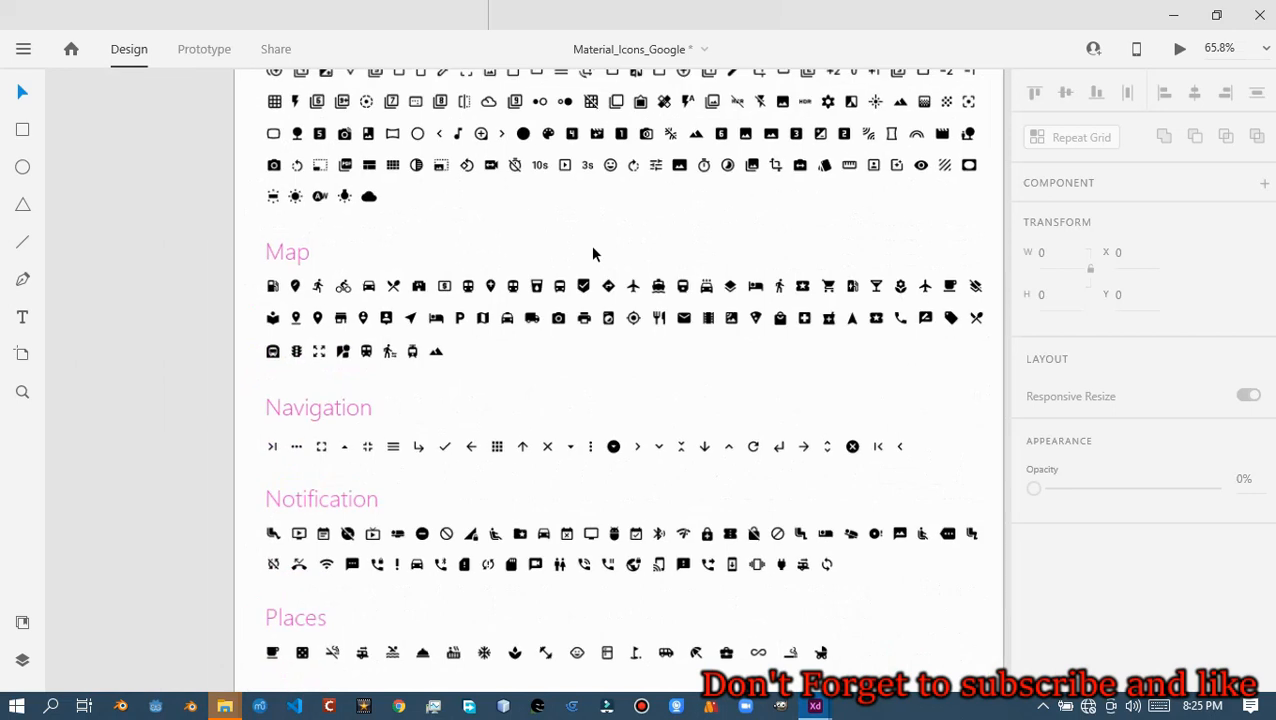
{"action": "scroll", "coordinate": [593, 254], "scroll_direction": "up", "scroll_amount": 5}
{"action": "scroll", "coordinate": [593, 254], "scroll_direction": "up", "scroll_amount": 2}
{"action": "scroll", "coordinate": [593, 254], "scroll_direction": "up", "scroll_amount": 1}
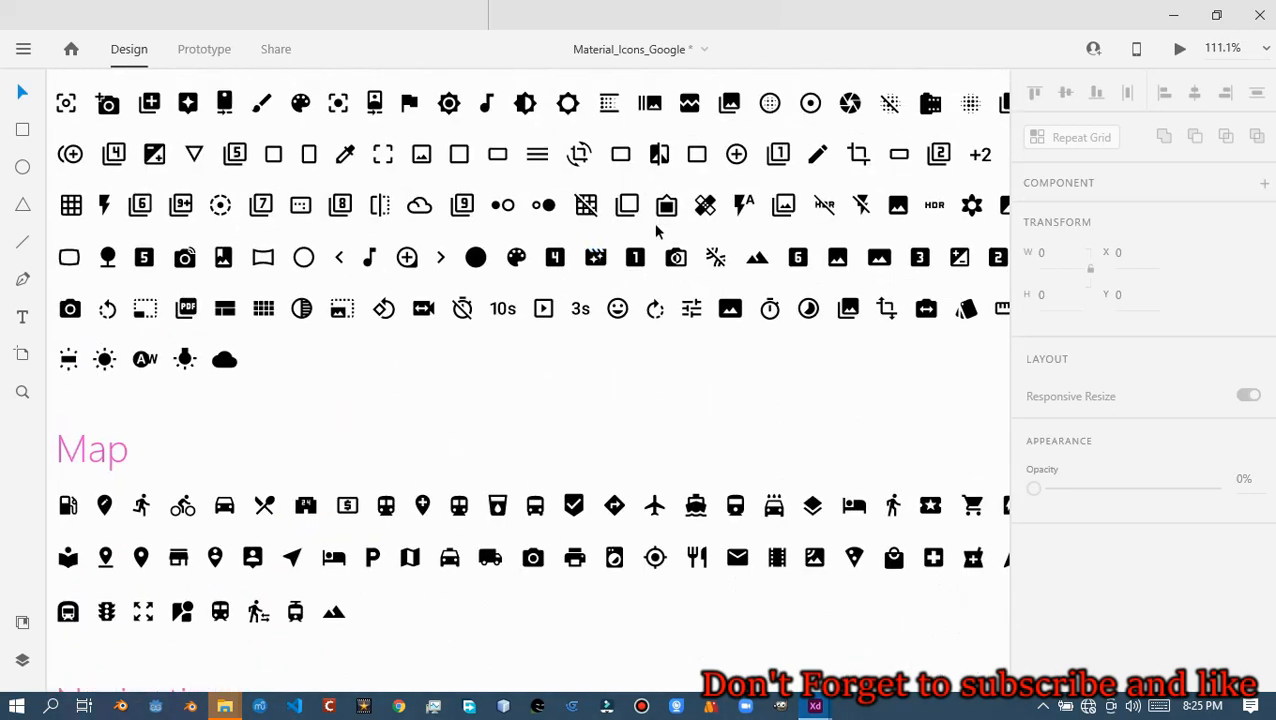
{"action": "scroll", "coordinate": [655, 240], "scroll_direction": "down", "scroll_amount": 3}
{"action": "scroll", "coordinate": [655, 240], "scroll_direction": "up", "scroll_amount": 5}
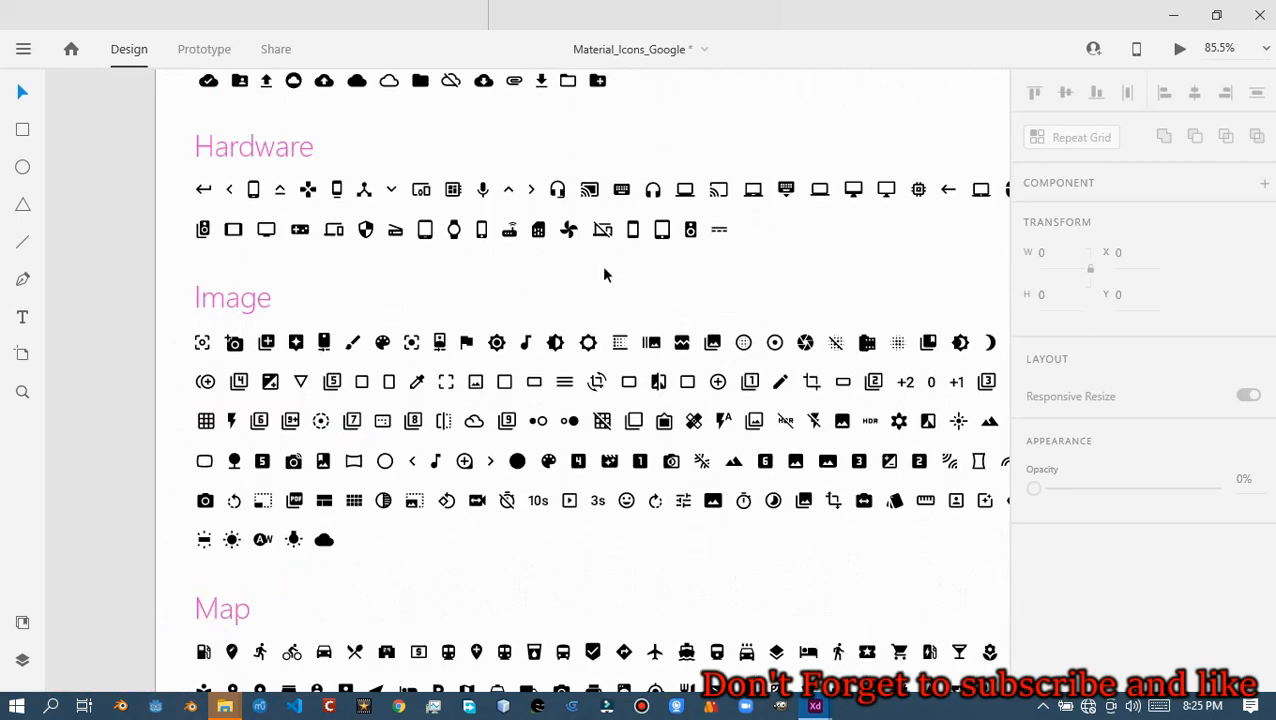
{"action": "scroll", "coordinate": [635, 265], "scroll_direction": "up", "scroll_amount": 6}
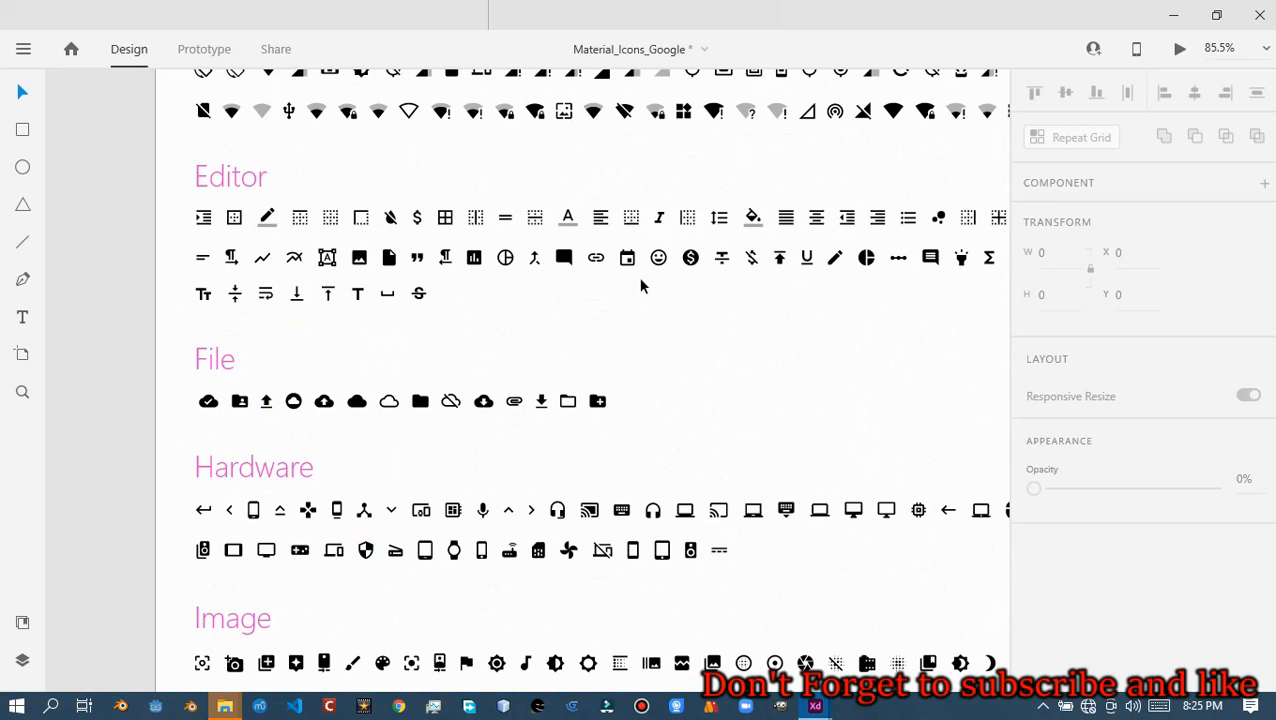
{"action": "scroll", "coordinate": [570, 250], "scroll_direction": "up", "scroll_amount": 2}
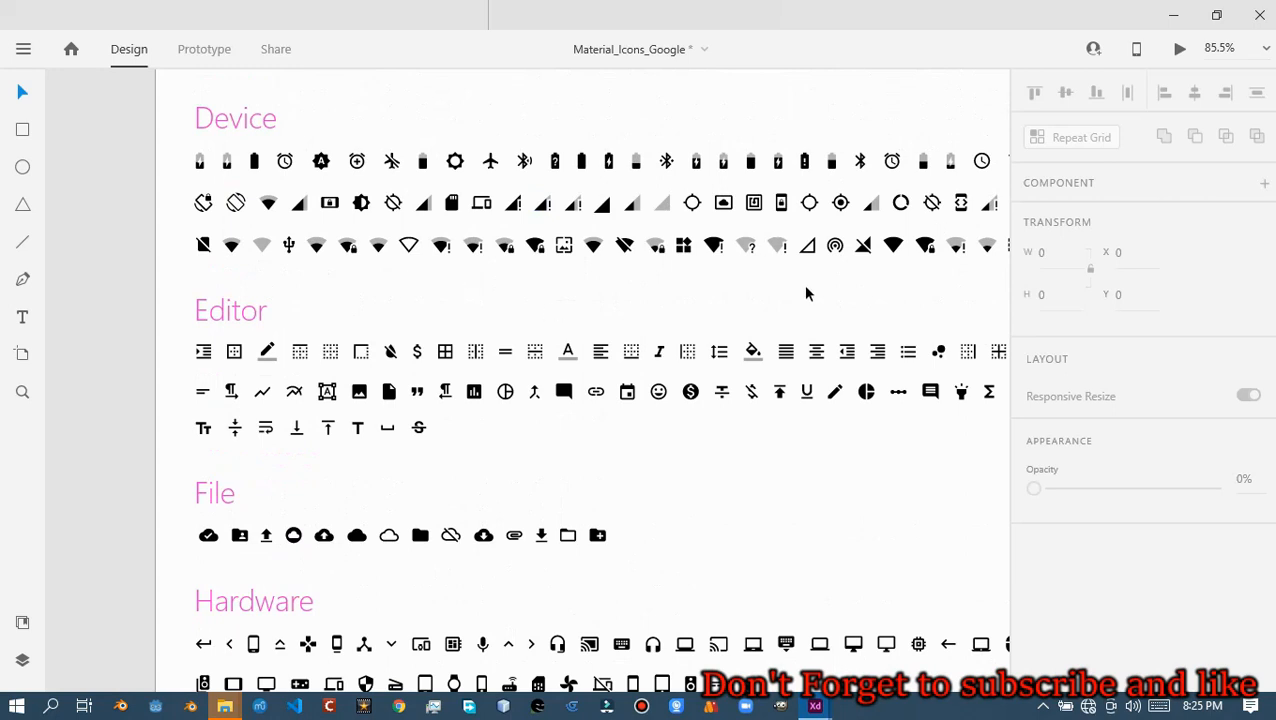
{"action": "scroll", "coordinate": [804, 290], "scroll_direction": "down", "scroll_amount": 5}
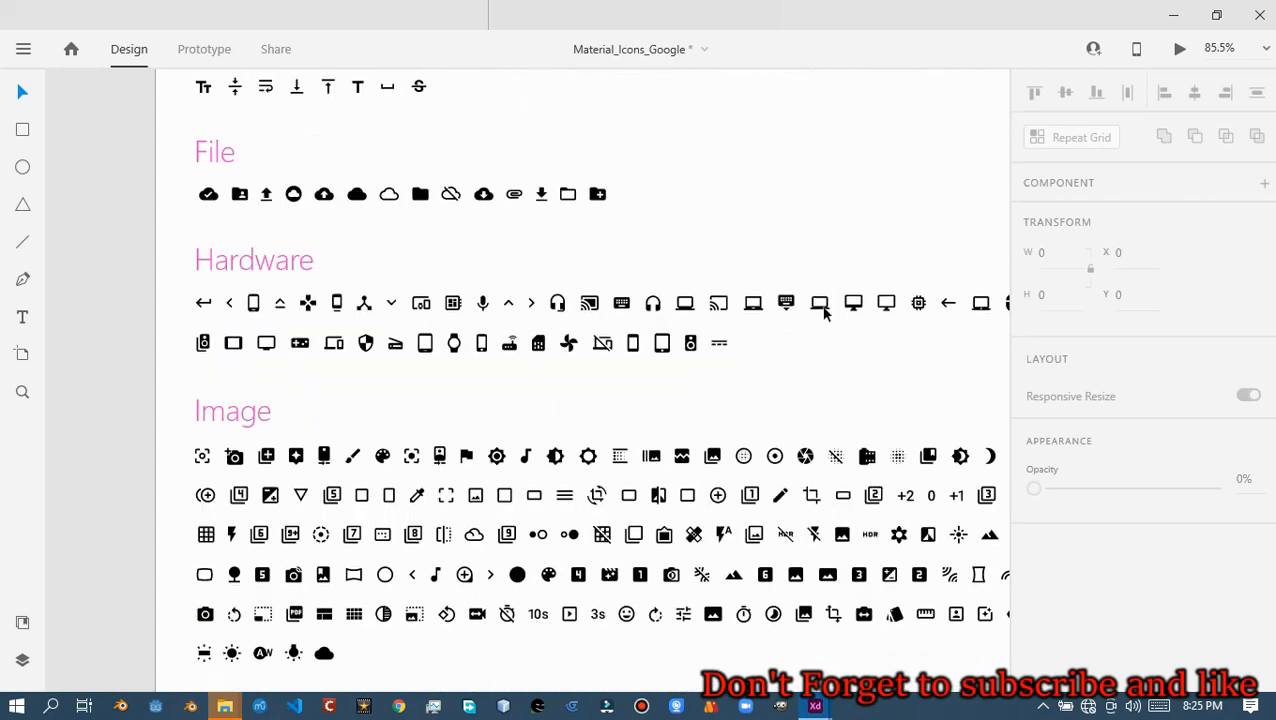
{"action": "scroll", "coordinate": [795, 338], "scroll_direction": "down", "scroll_amount": 2}
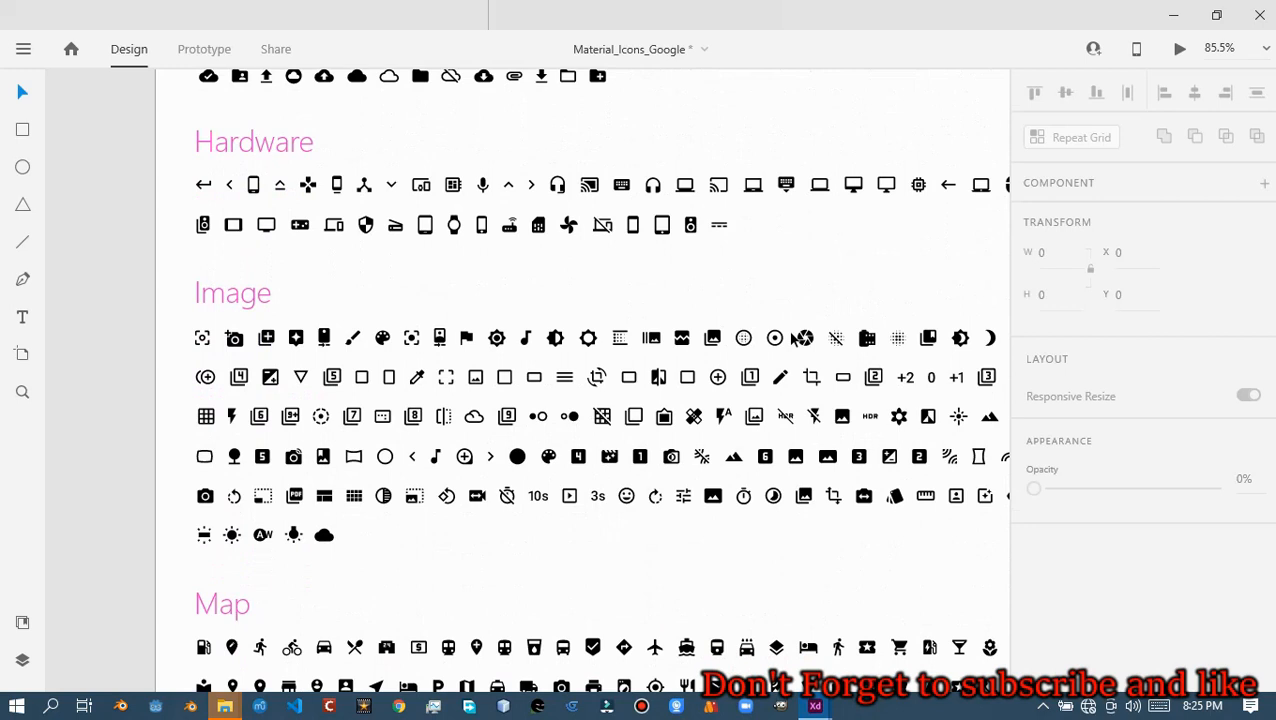
{"action": "scroll", "coordinate": [795, 338], "scroll_direction": "down", "scroll_amount": 2}
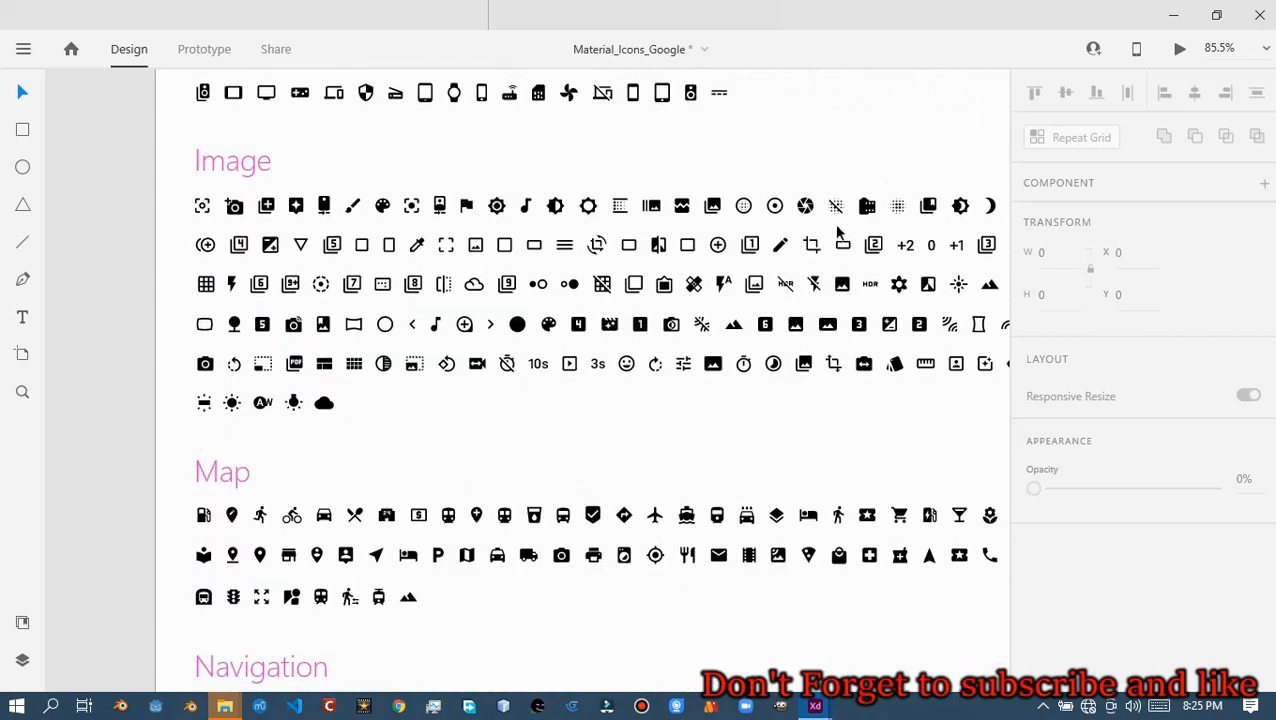
{"action": "scroll", "coordinate": [780, 365], "scroll_direction": "down", "scroll_amount": 5}
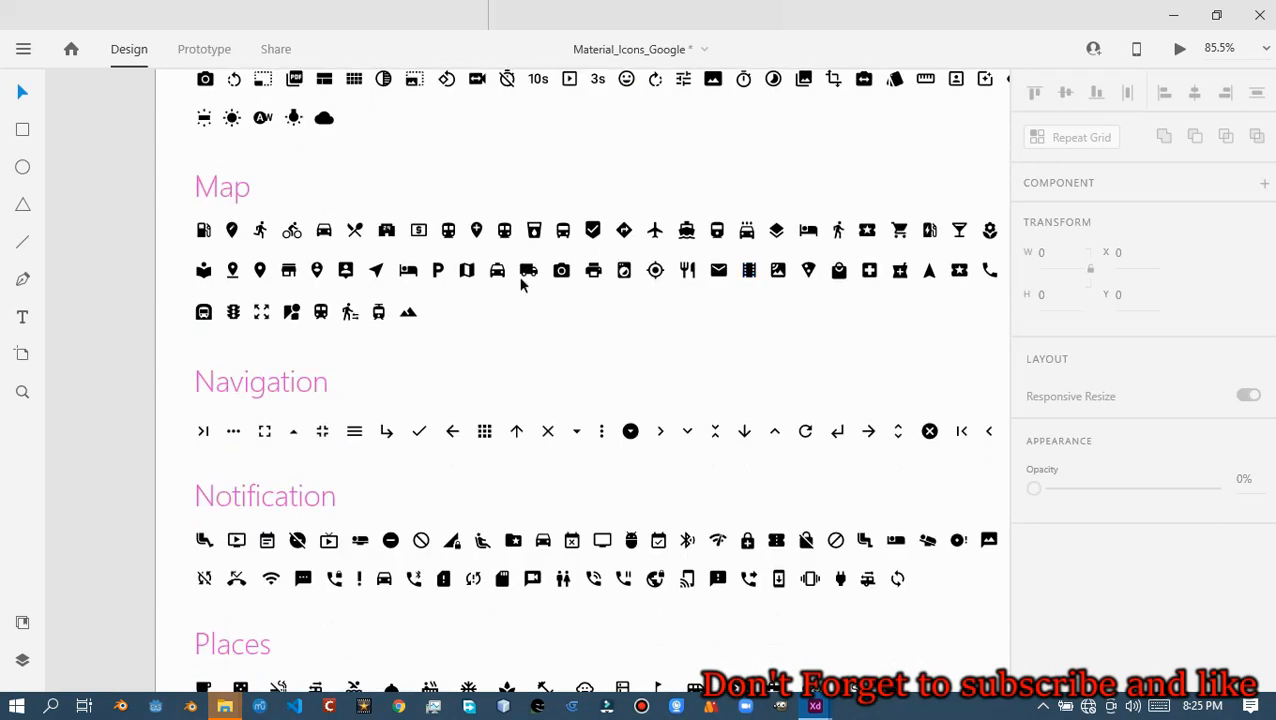
{"action": "scroll", "coordinate": [686, 317], "scroll_direction": "down", "scroll_amount": 4}
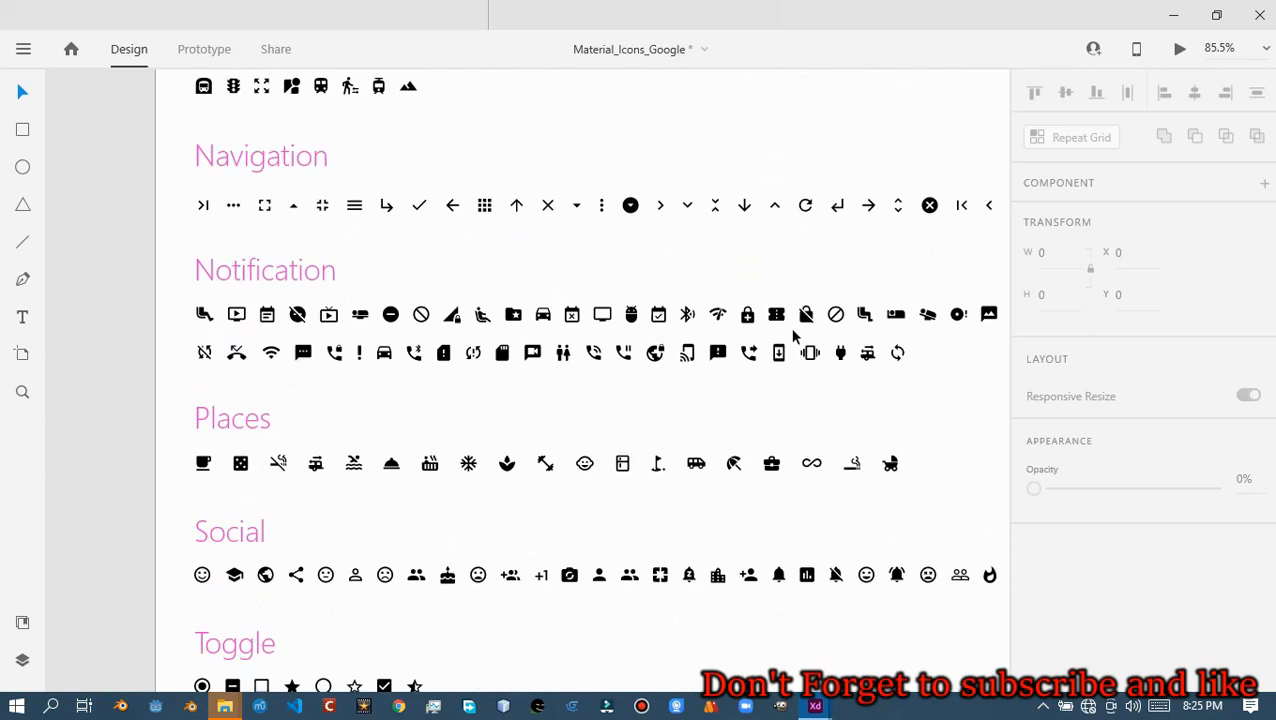
{"action": "scroll", "coordinate": [793, 337], "scroll_direction": "down", "scroll_amount": 1}
{"action": "scroll", "coordinate": [795, 335], "scroll_direction": "down", "scroll_amount": 1}
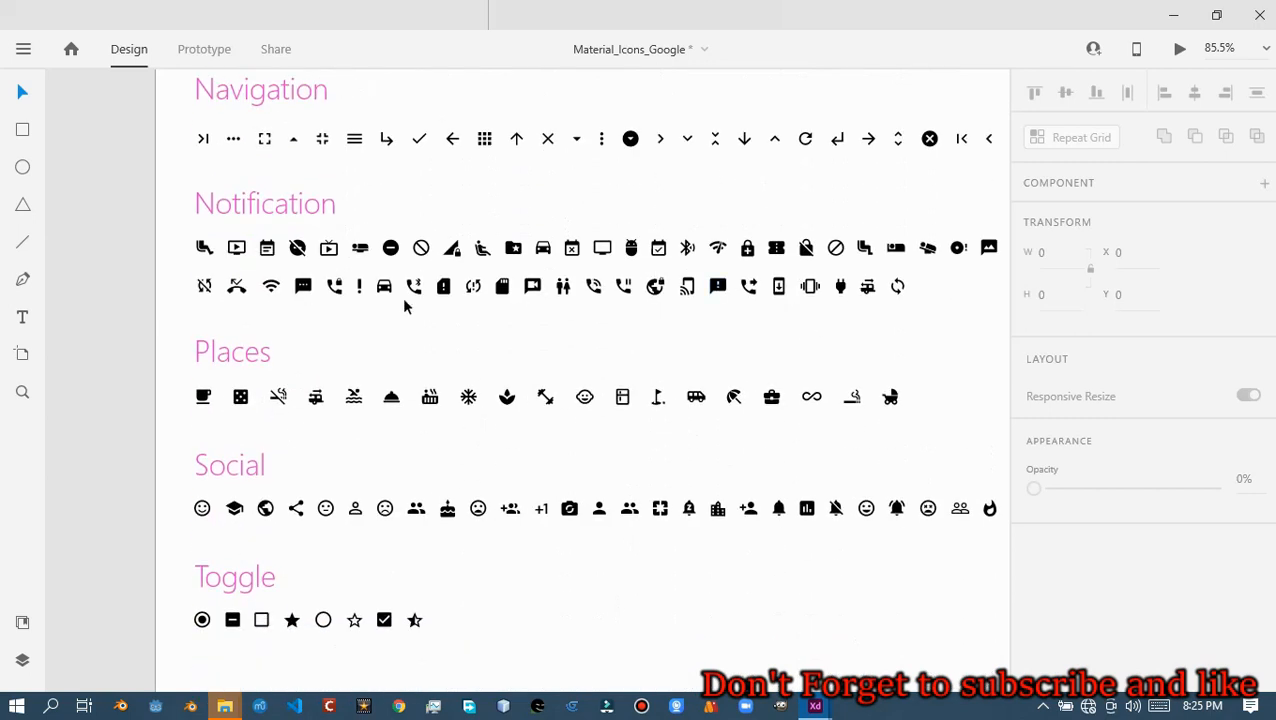
{"action": "scroll", "coordinate": [297, 322], "scroll_direction": "down", "scroll_amount": 2}
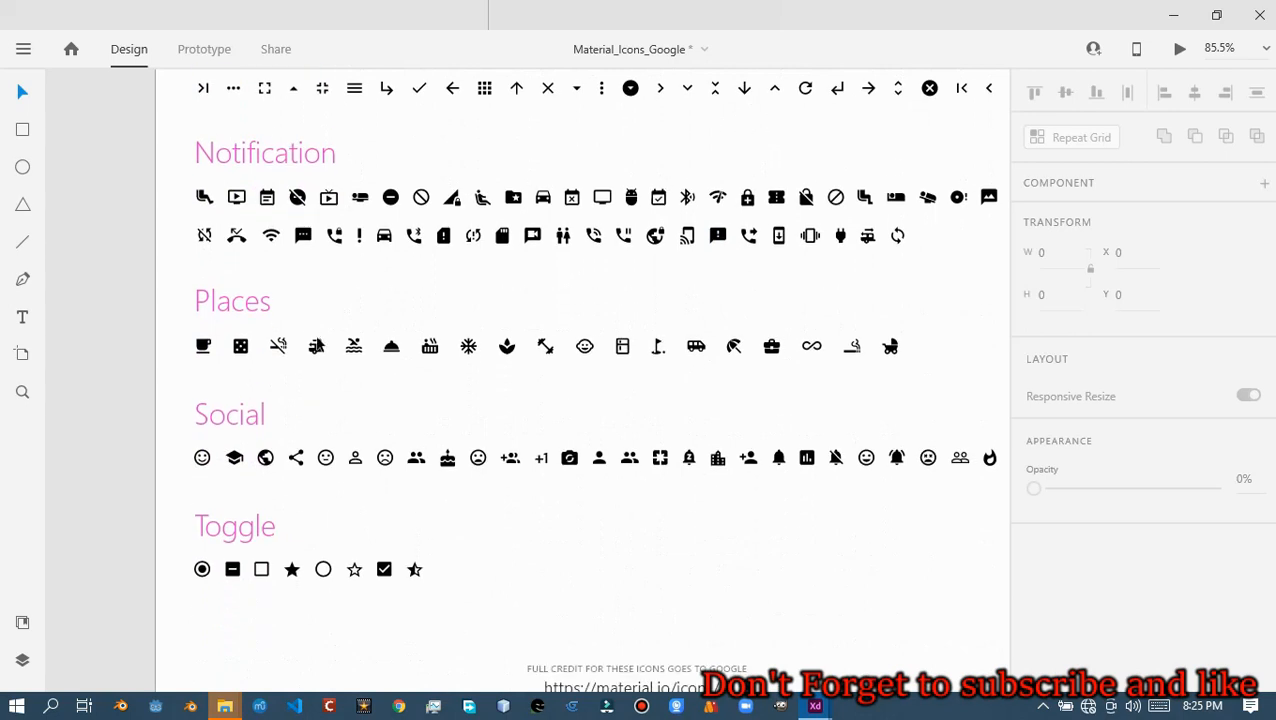
{"action": "scroll", "coordinate": [712, 346], "scroll_direction": "down", "scroll_amount": 5}
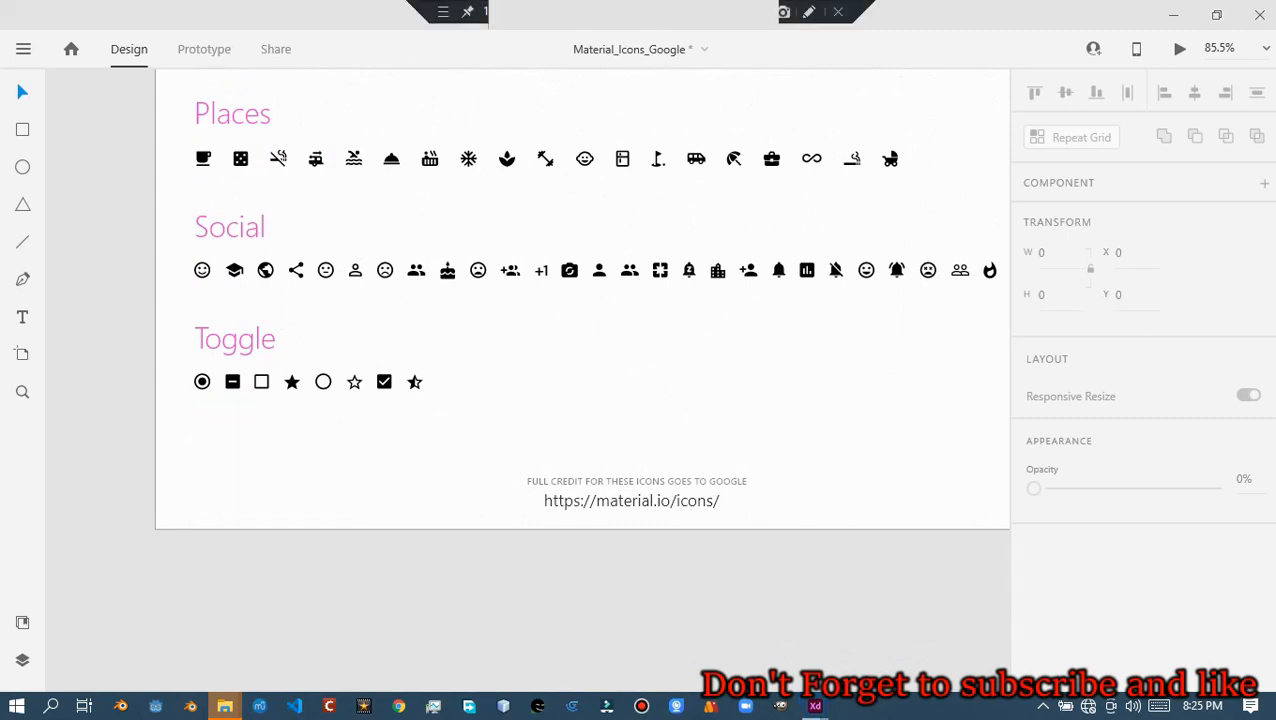
{"action": "scroll", "coordinate": [582, 300], "scroll_direction": "up", "scroll_amount": 1}
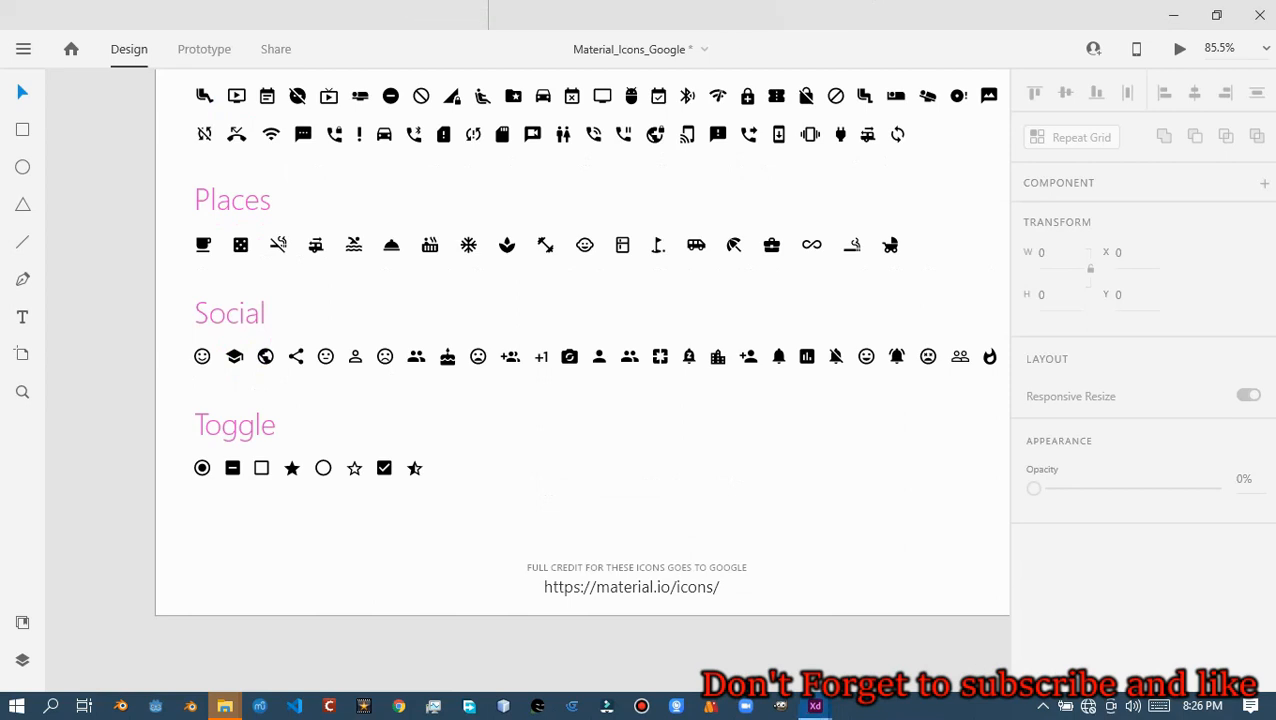
Copy the padlock-with-plus icon from the Notification section into the google chrome browser design artboard and enlarge it to about 36 by 47
{"action": "left_click", "coordinate": [750, 95]}
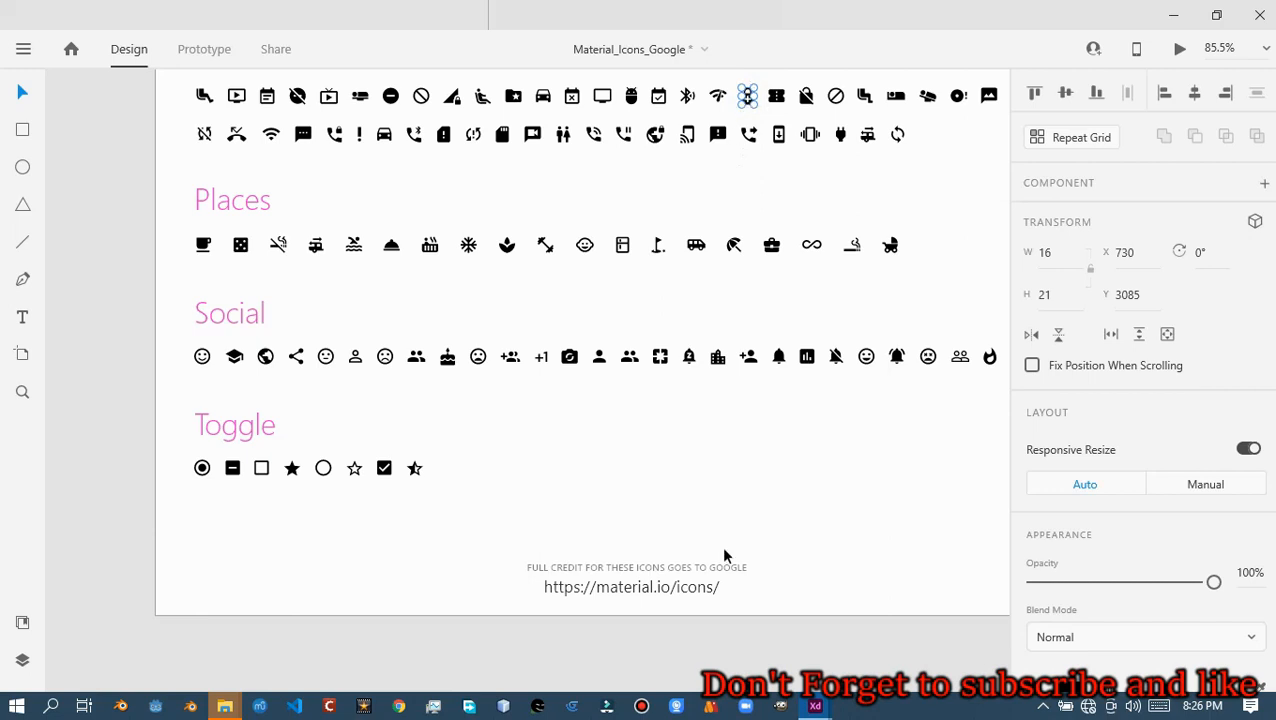
{"action": "mouse_move", "coordinate": [820, 706]}
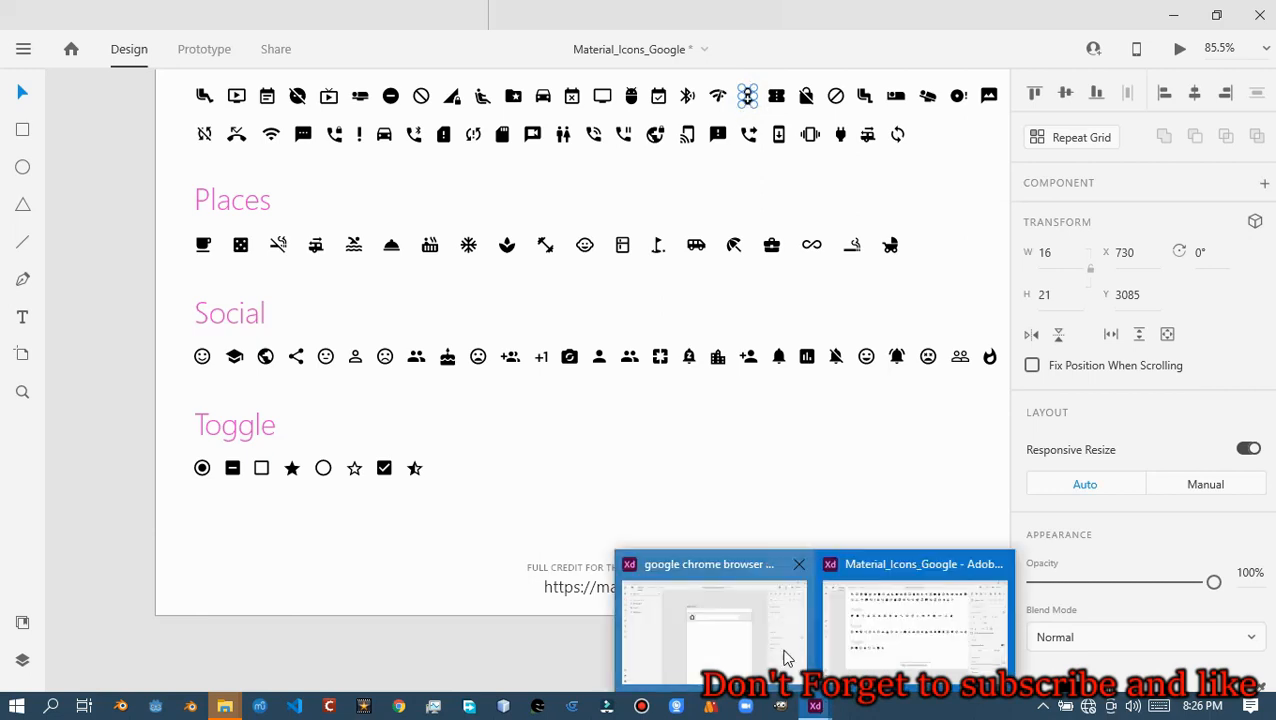
{"action": "left_click", "coordinate": [728, 612]}
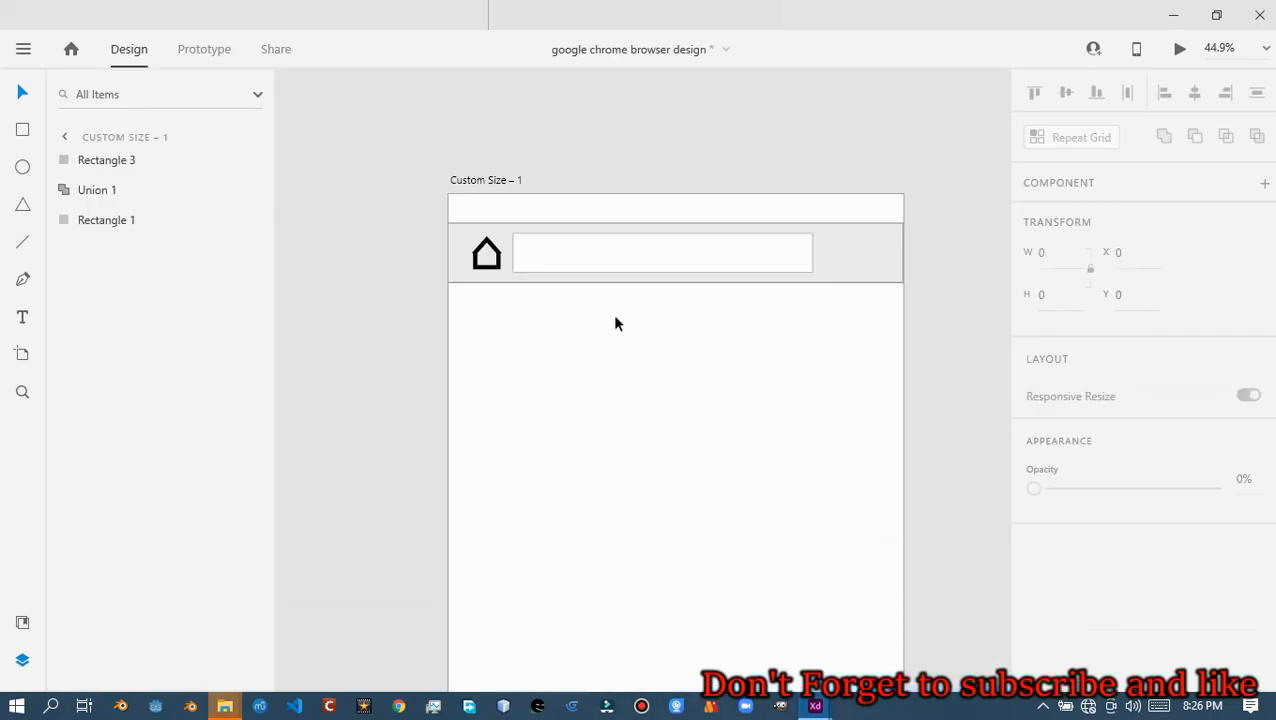
{"action": "right_click", "coordinate": [615, 368]}
{"action": "left_click", "coordinate": [658, 441]}
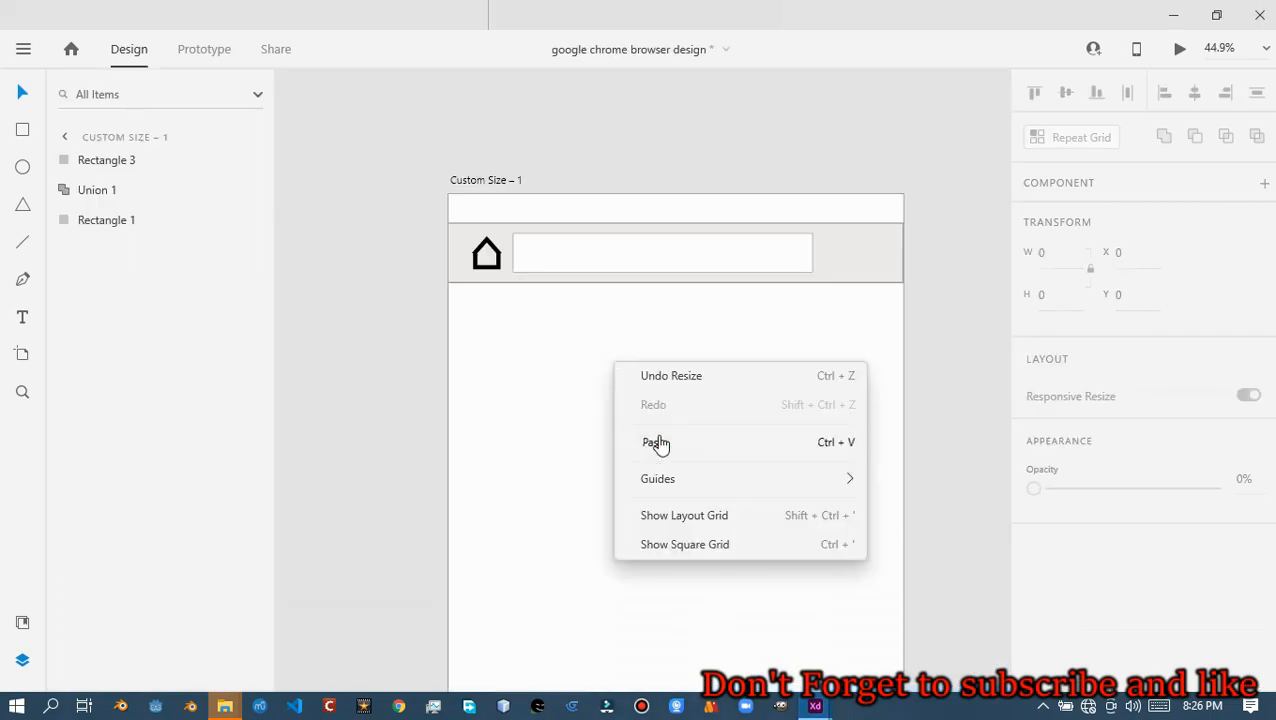
{"action": "left_click", "coordinate": [658, 441]}
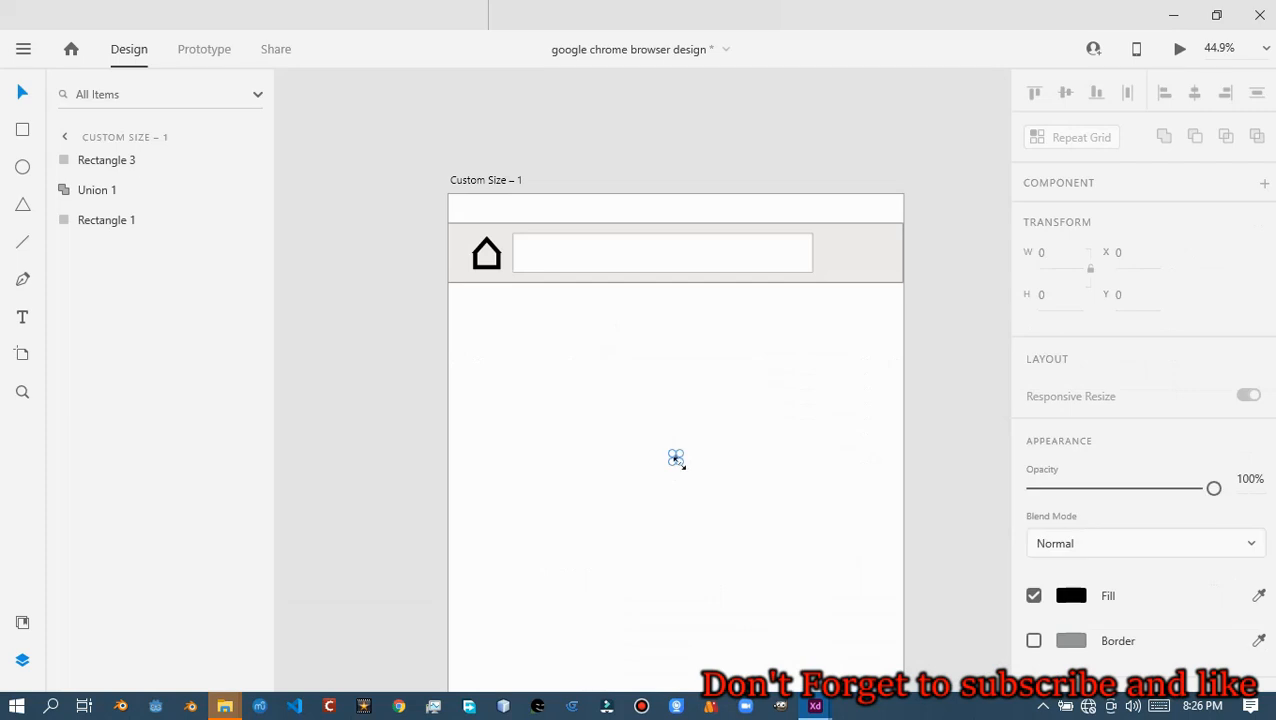
{"action": "left_click_drag", "start_coordinate": [678, 462], "coordinate": [692, 480]}
Change the padlock icon's fill to green #0F8F20
{"action": "scroll", "coordinate": [1079, 500], "scroll_direction": "down", "scroll_amount": 3}
{"action": "left_click", "coordinate": [1071, 507]}
{"action": "left_click", "coordinate": [977, 501]}
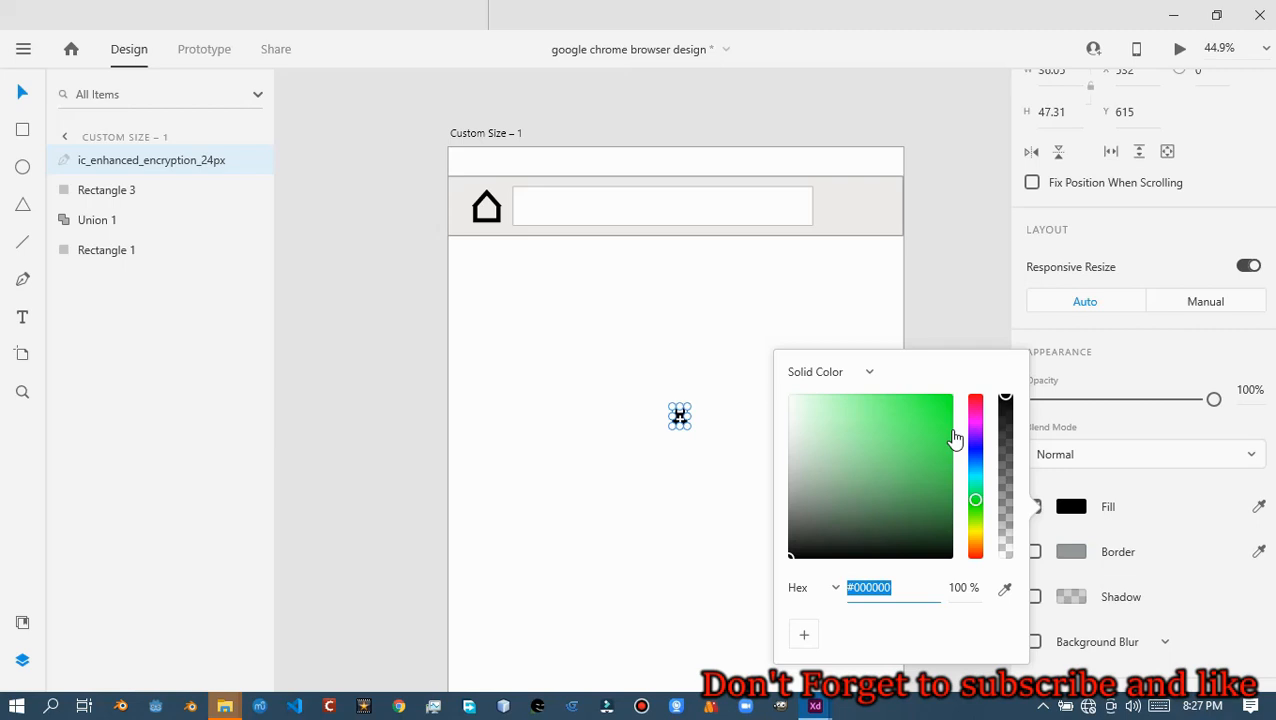
{"action": "left_click", "coordinate": [936, 466]}
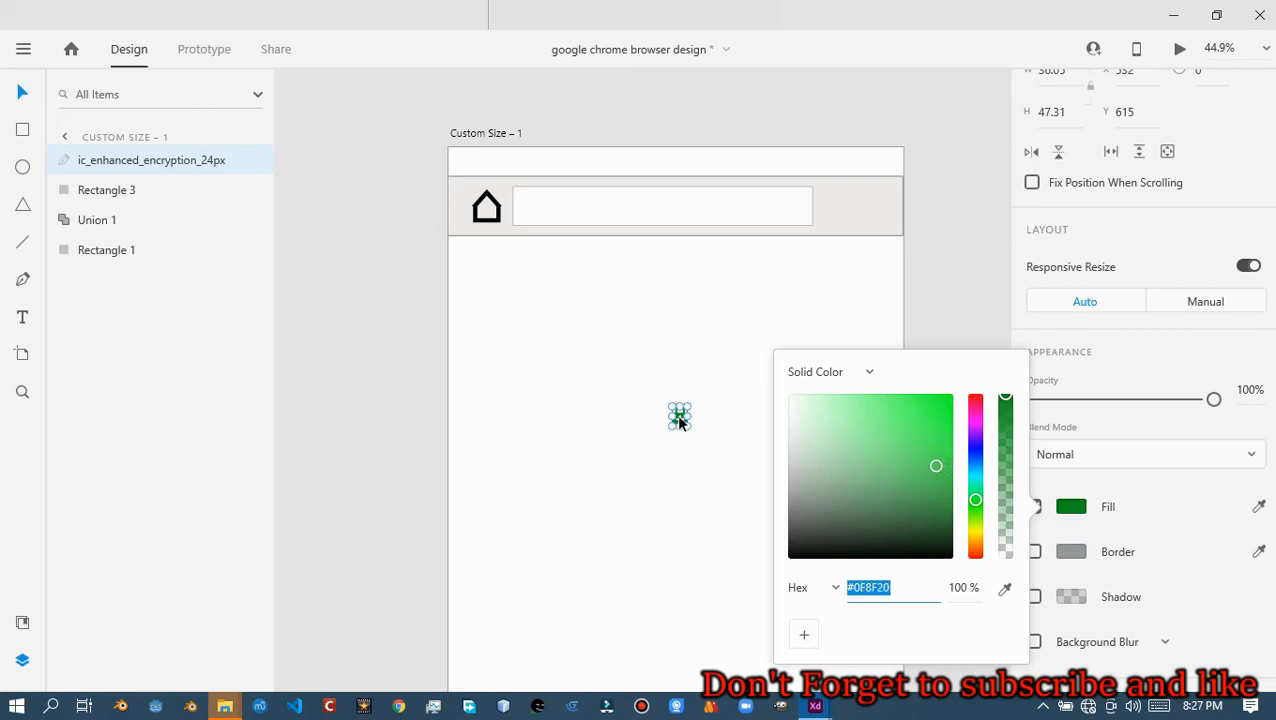
{"action": "left_click", "coordinate": [679, 422]}
{"action": "left_click", "coordinate": [674, 397]}
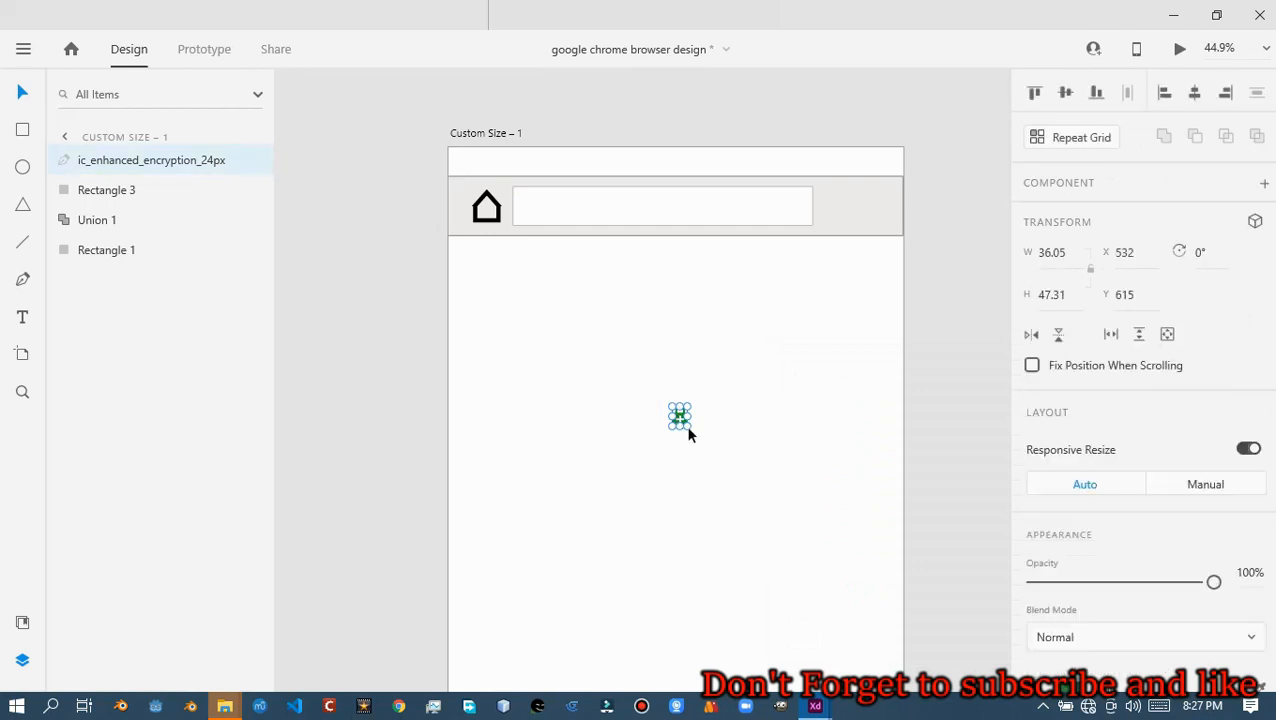
Enlarge the green padlock to about 47 by 61 and place it inside the left end of the white URL field
{"action": "scroll", "coordinate": [688, 433], "scroll_direction": "up", "scroll_amount": 3, "text": "ctrl"}
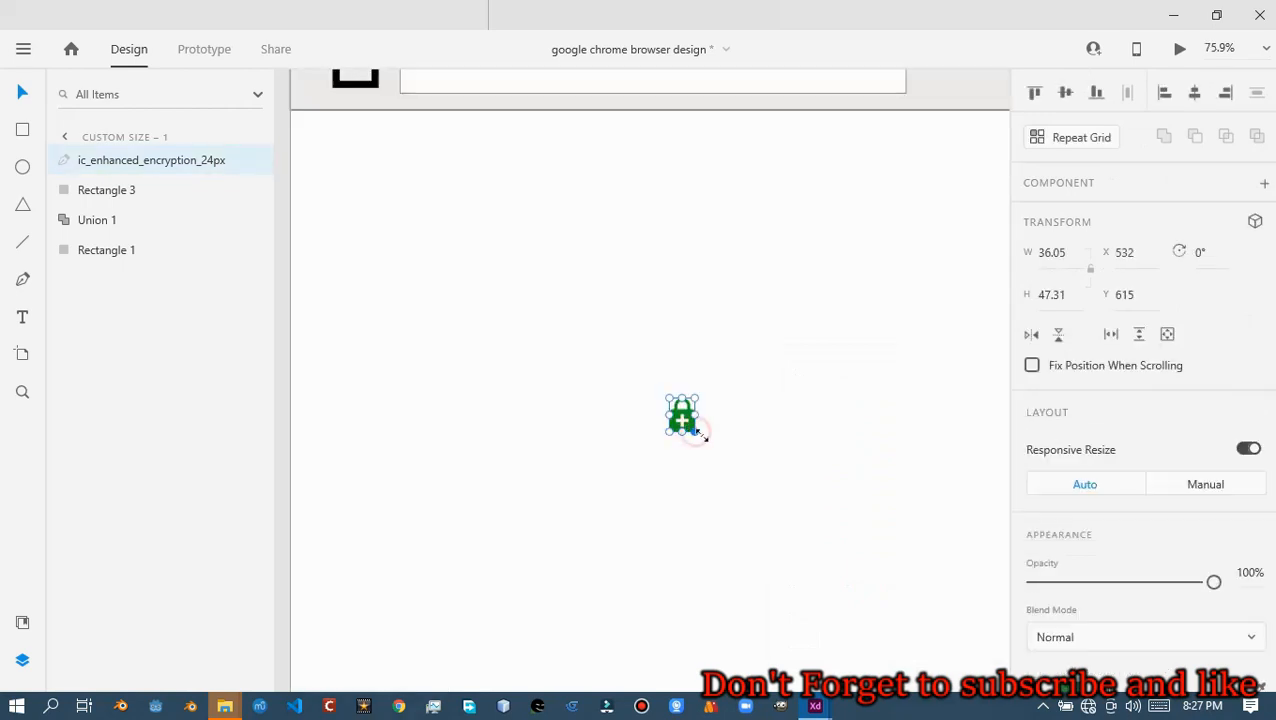
{"action": "left_click_drag", "start_coordinate": [695, 432], "coordinate": [702, 442]}
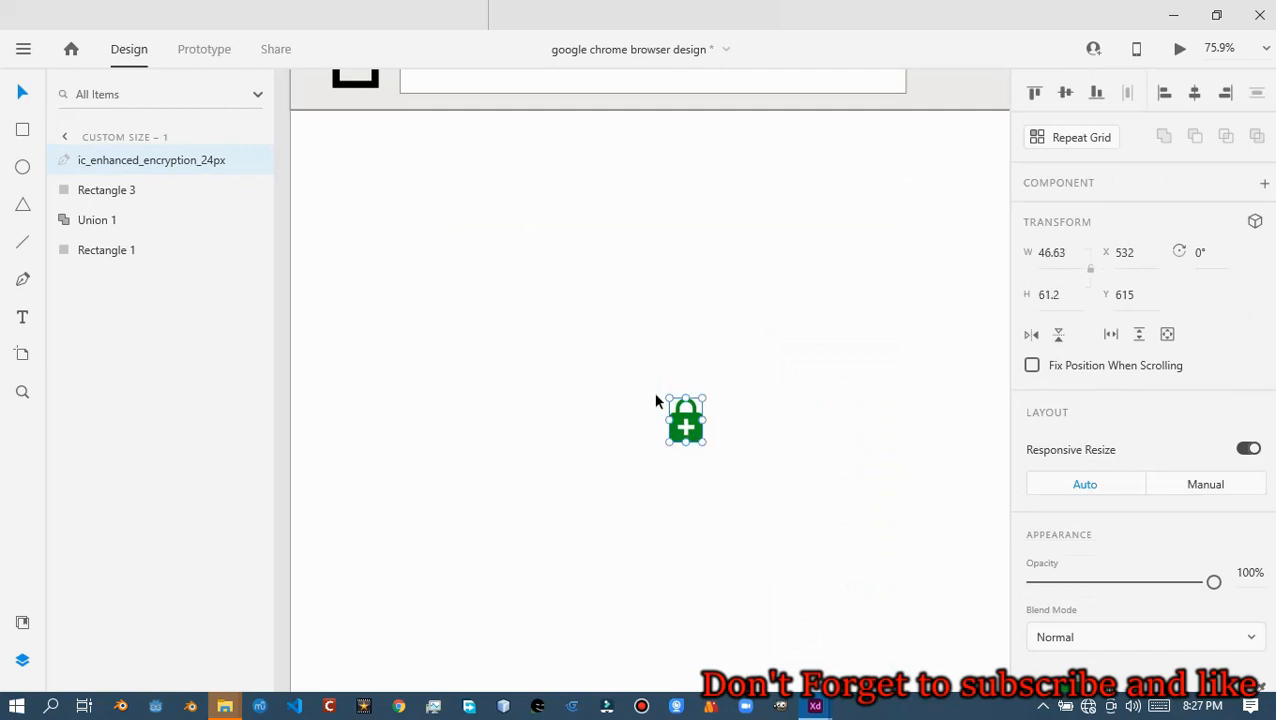
{"action": "scroll", "coordinate": [622, 354], "scroll_direction": "down", "scroll_amount": 2, "text": "ctrl"}
{"action": "left_click_drag", "start_coordinate": [651, 370], "coordinate": [617, 283]}
{"action": "left_click_drag", "start_coordinate": [502, 180], "coordinate": [508, 186]}
{"action": "key", "text": "Escape"}
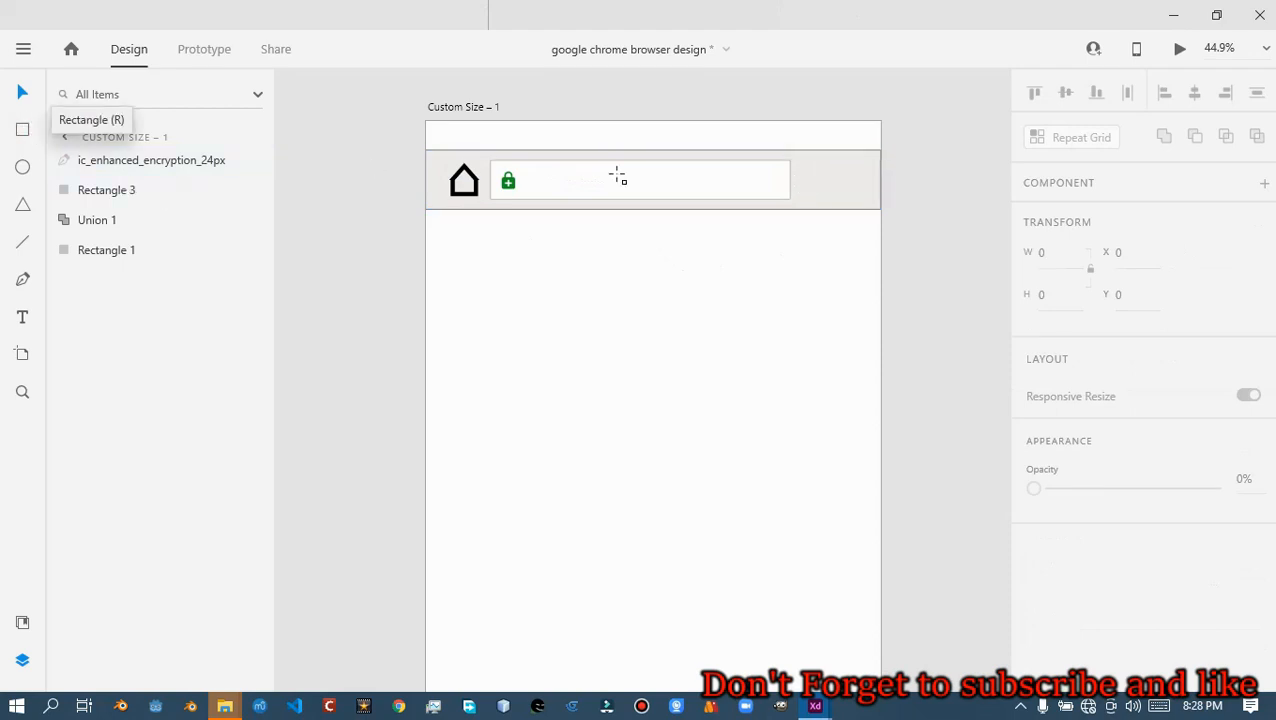
Draw a square about 67 by 67 on the grey bar, just right of the white URL field
{"action": "key", "text": "r"}
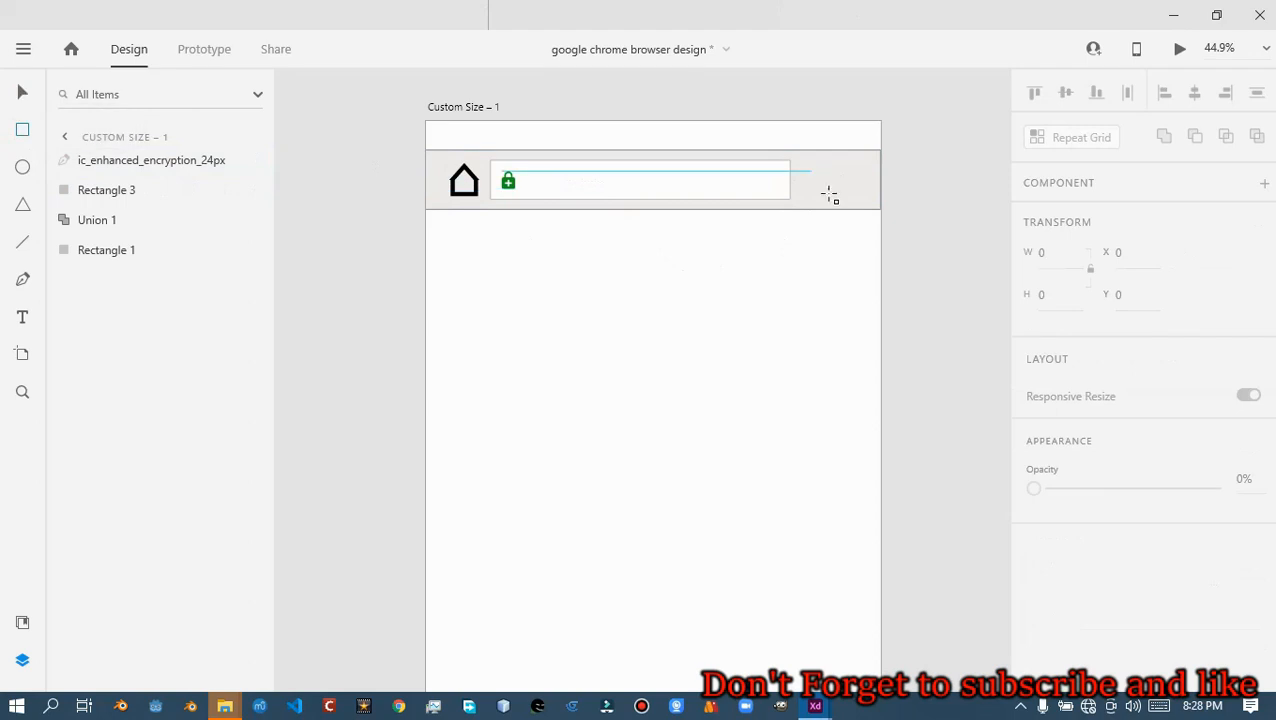
{"action": "left_click_drag", "start_coordinate": [811, 172], "coordinate": [851, 200]}
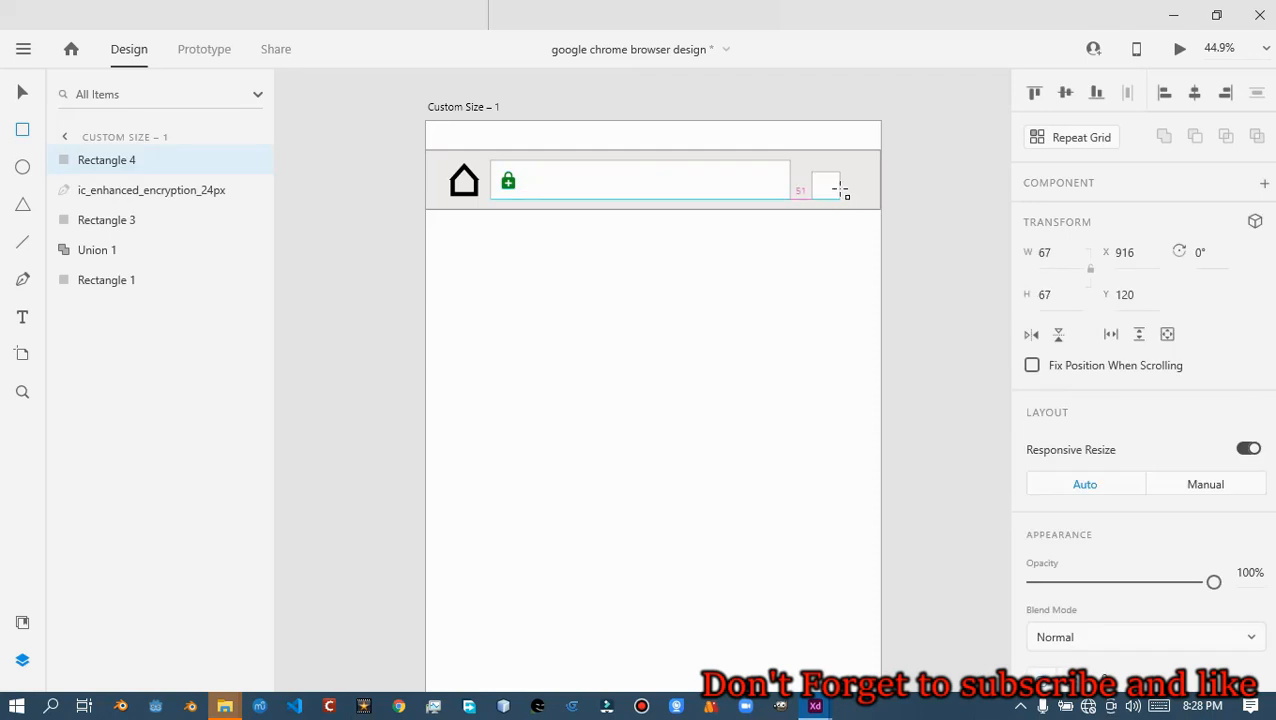
Shrink the square beside the URL field to about 42 by 42 and give it a black #000000 border of size 4
{"action": "left_click_drag", "start_coordinate": [840, 190], "coordinate": [822, 183]}
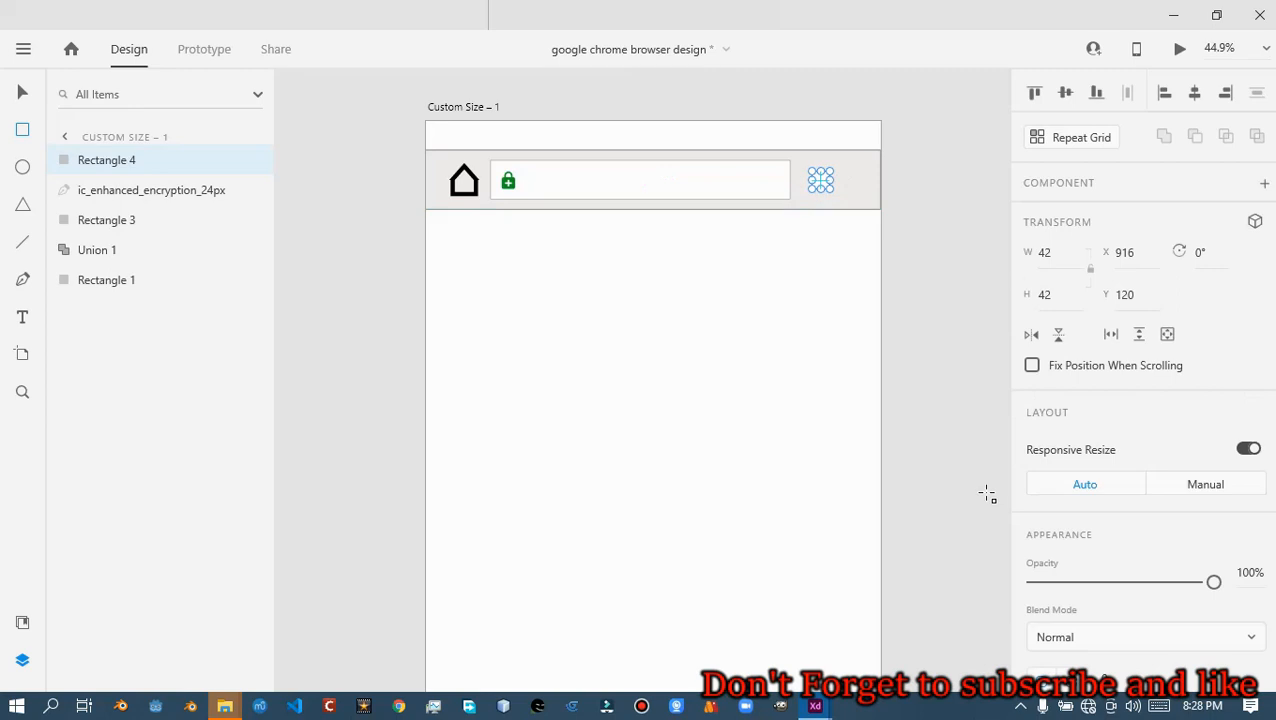
{"action": "scroll", "coordinate": [1090, 430], "scroll_direction": "down", "scroll_amount": 4}
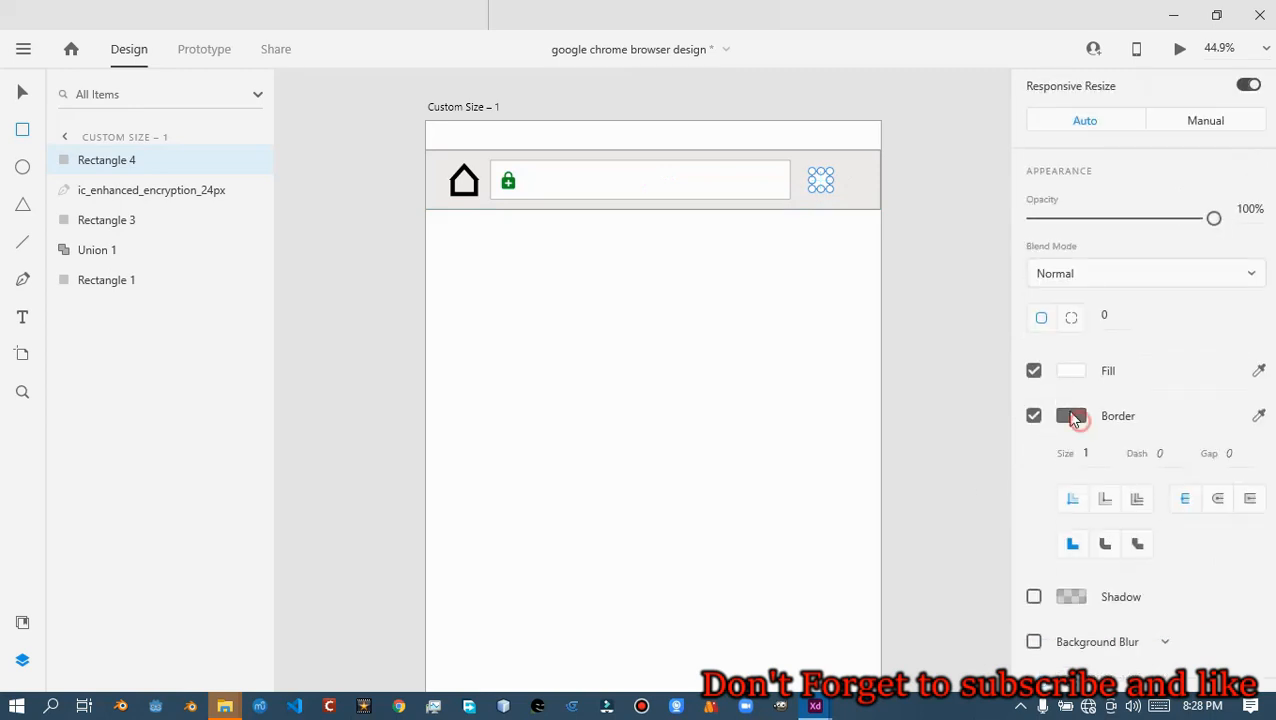
{"action": "left_click", "coordinate": [1071, 416]}
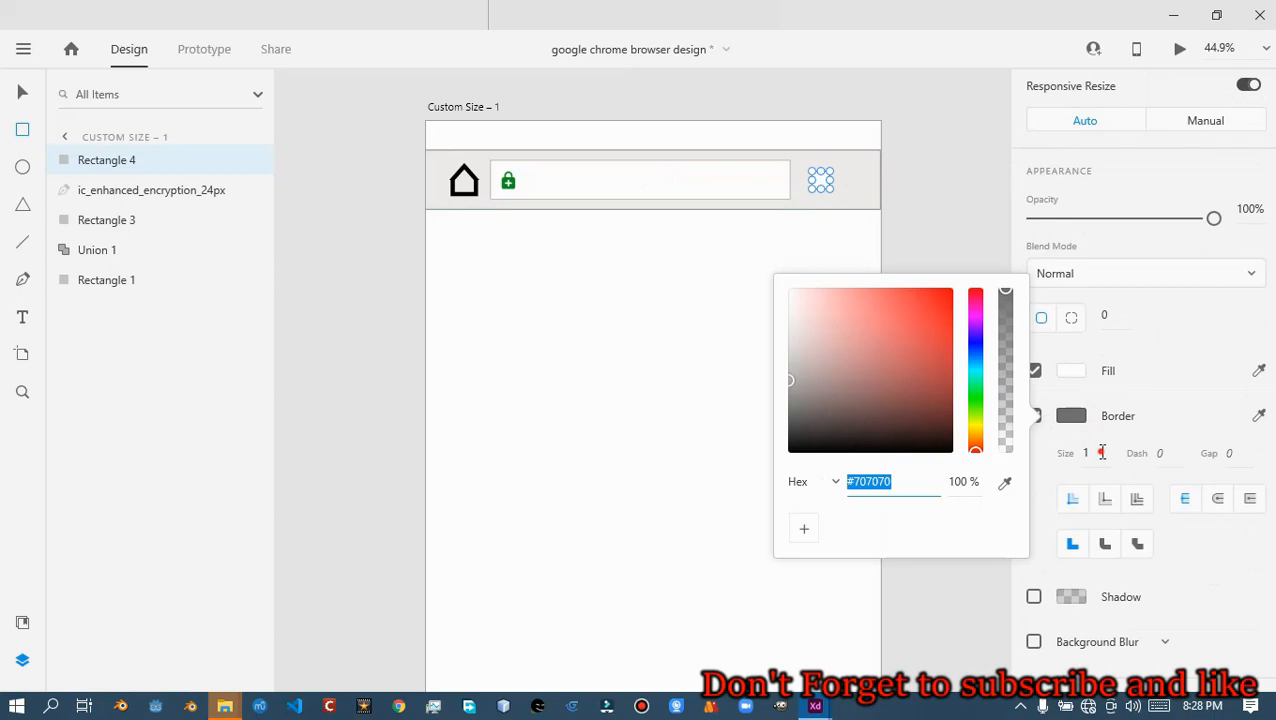
{"action": "type", "text": "000000"}
{"action": "key", "text": "Return"}
{"action": "left_click", "coordinate": [1102, 454]}
{"action": "type", "text": "2"}
{"action": "key", "text": "Up"}
{"action": "key", "text": "Up"}
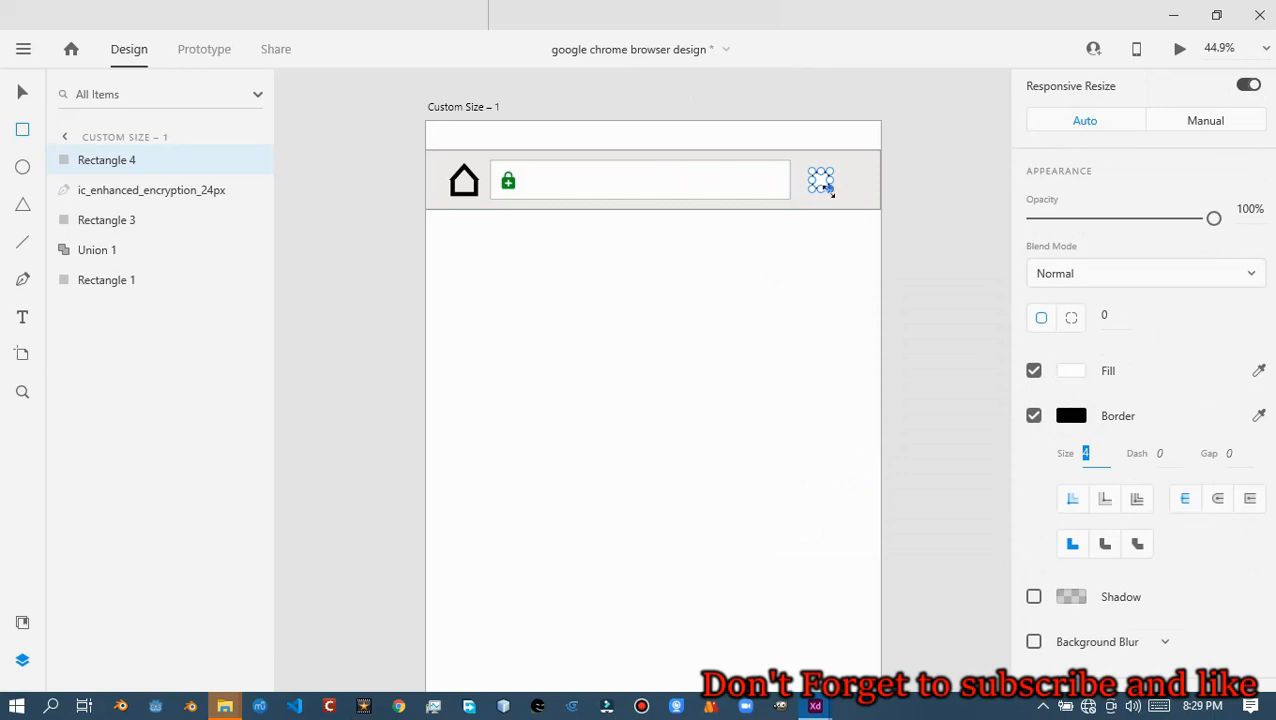
Enlarge the black-bordered square to about 59 by 59 and nudge it into place beside the white URL field
{"action": "left_click_drag", "start_coordinate": [812, 172], "coordinate": [838, 197]}
{"action": "key", "text": "Left"}
{"action": "key", "text": "Left"}
{"action": "key", "text": "Left"}
{"action": "key", "text": "Left"}
{"action": "left_click", "coordinate": [828, 188]}
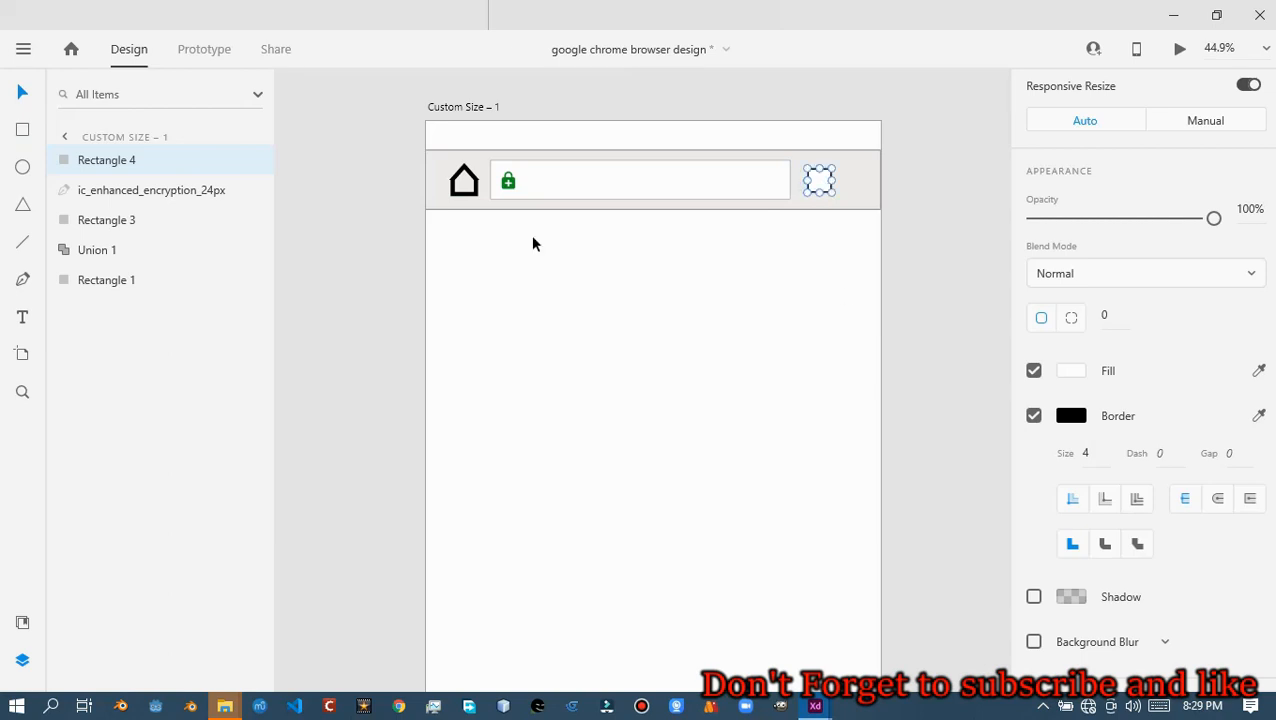
Shrink the whole home icon to about 56 by 62, keeping it vertically centred on the grey bar
{"action": "left_click", "coordinate": [483, 184]}
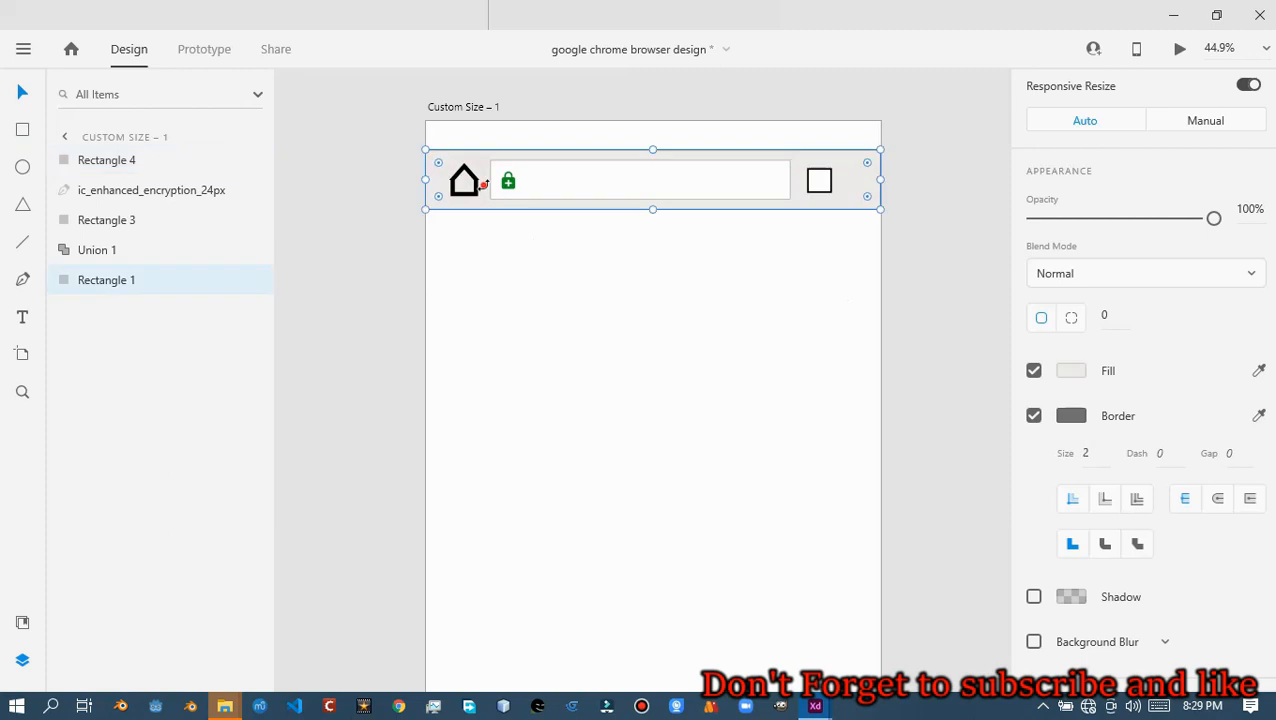
{"action": "double_click", "coordinate": [462, 177]}
{"action": "left_click", "coordinate": [464, 188]}
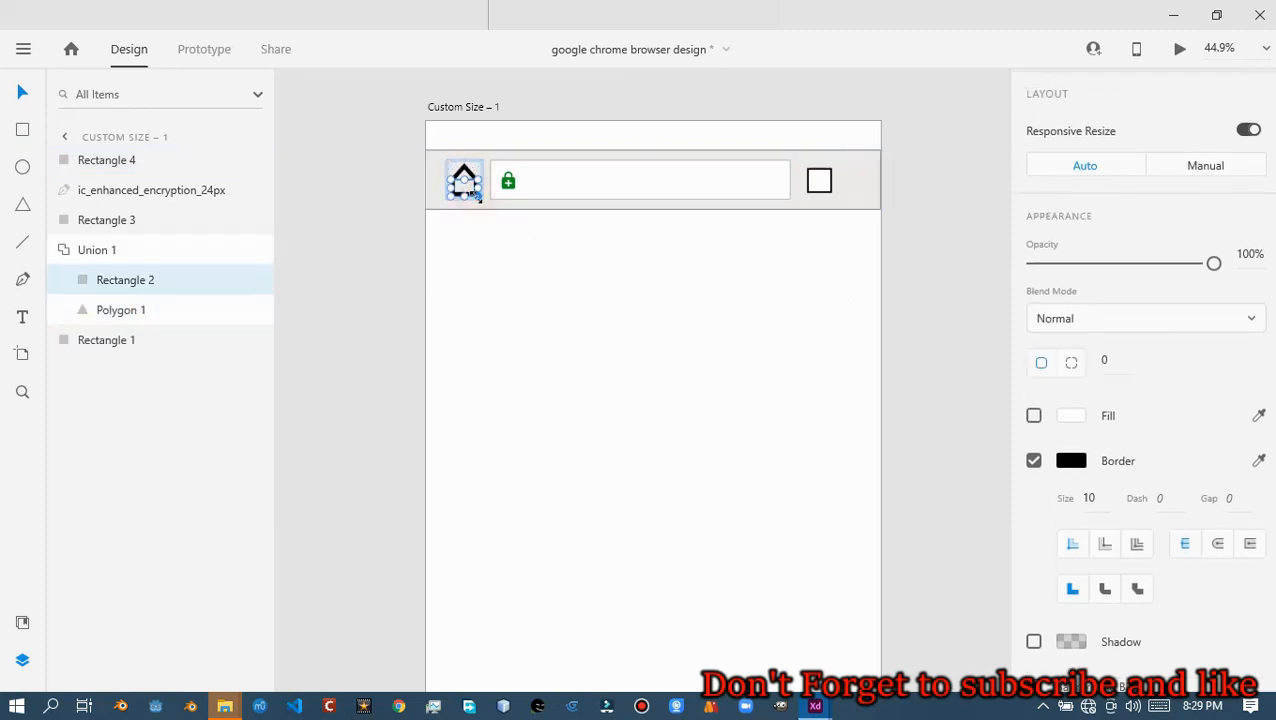
{"action": "left_click", "coordinate": [470, 188]}
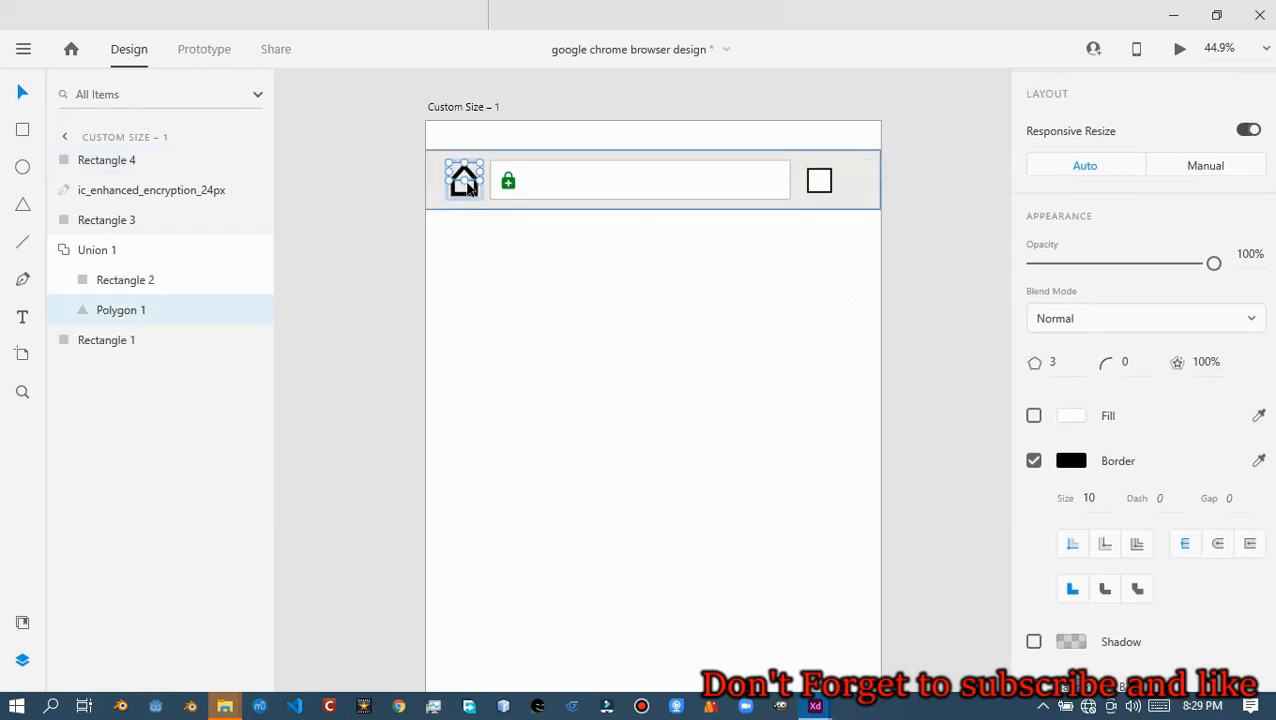
{"action": "key", "text": "Escape"}
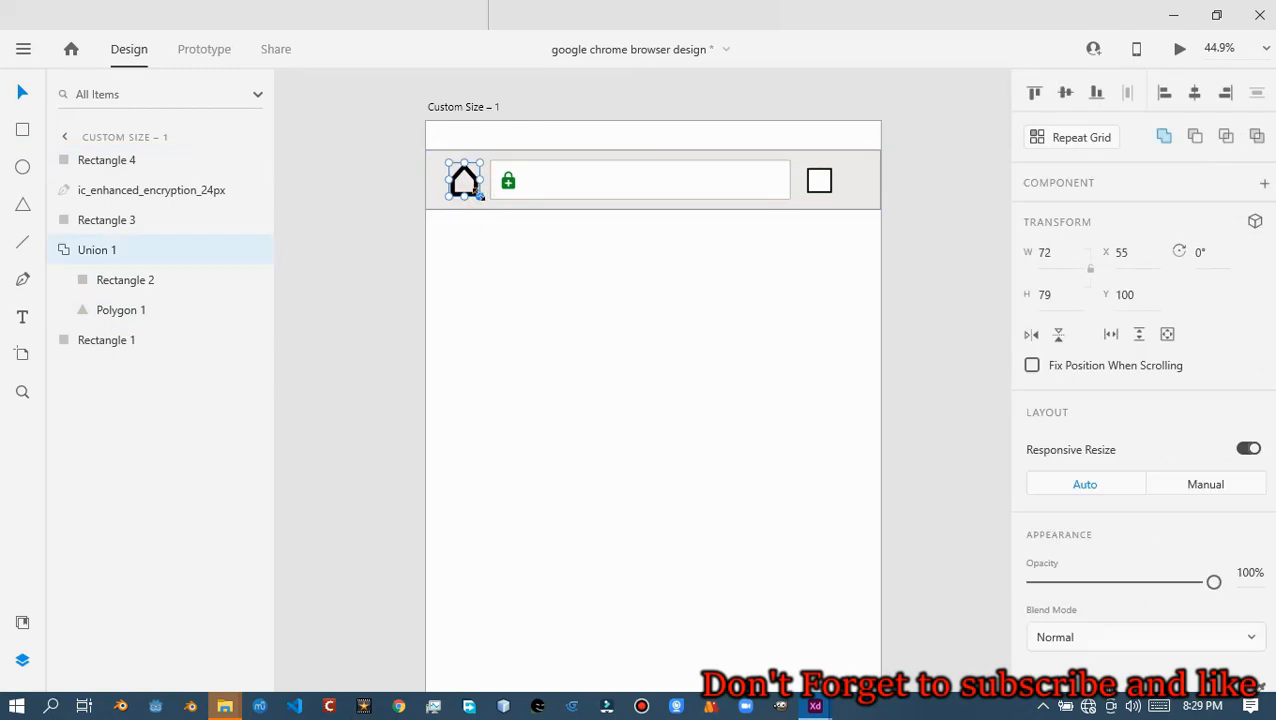
{"action": "mouse_move", "coordinate": [481, 196]}
{"action": "left_mouse_down"}
{"action": "mouse_move", "coordinate": [472, 182]}
{"action": "mouse_move", "coordinate": [478, 191]}
{"action": "left_mouse_up"}
{"action": "left_click_drag", "start_coordinate": [481, 194], "coordinate": [466, 181]}
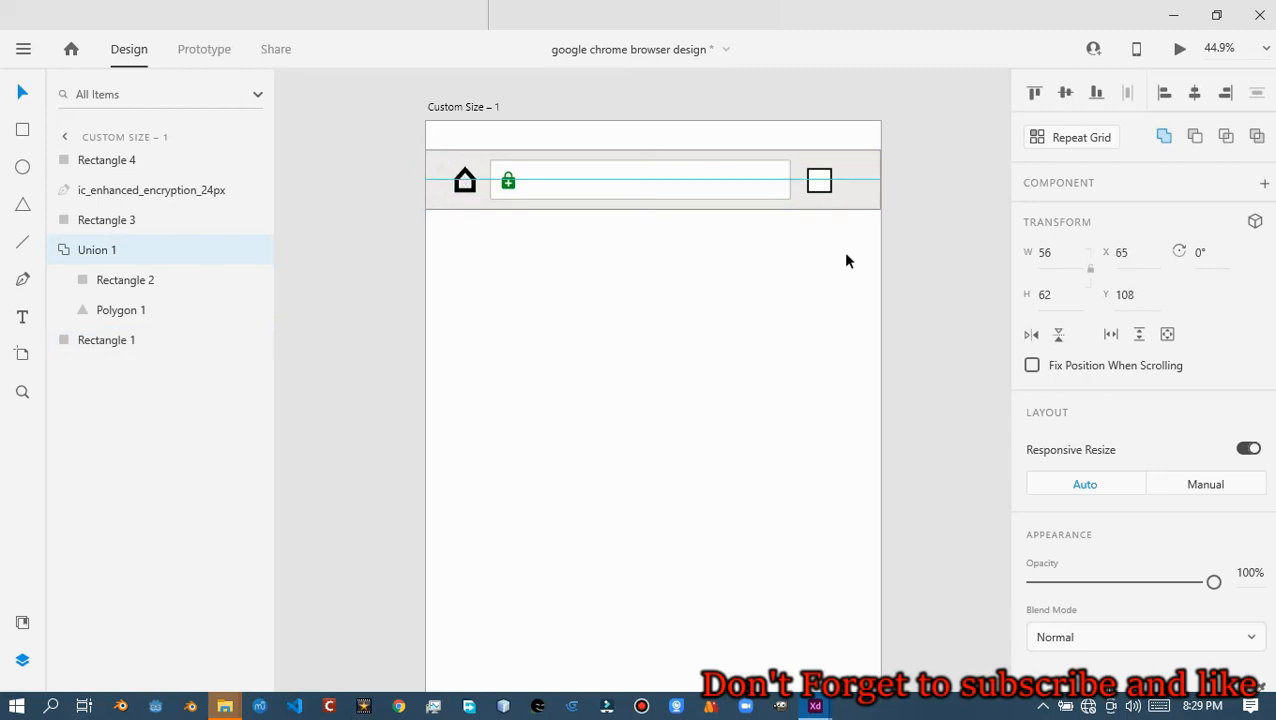
Reduce the home icon's border size to 4
{"action": "double_click", "coordinate": [464, 180]}
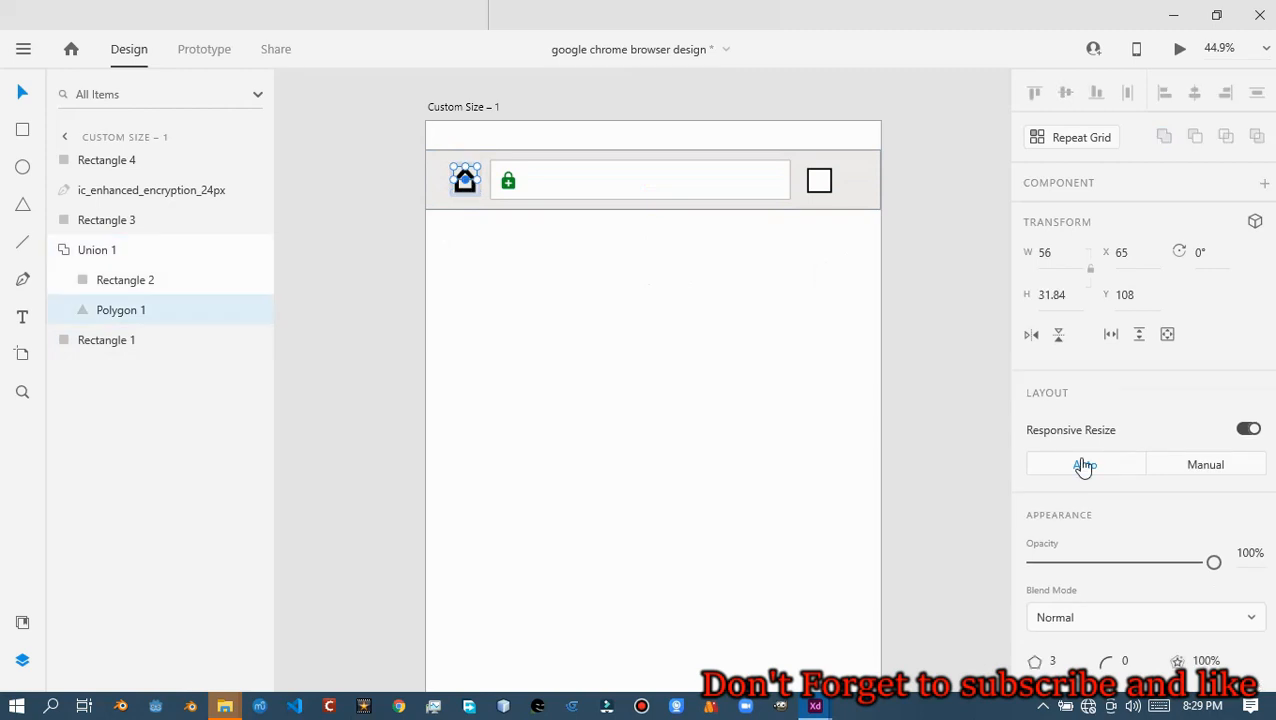
{"action": "scroll", "coordinate": [1102, 448], "scroll_direction": "down", "scroll_amount": 4}
{"action": "left_click", "coordinate": [1100, 452]}
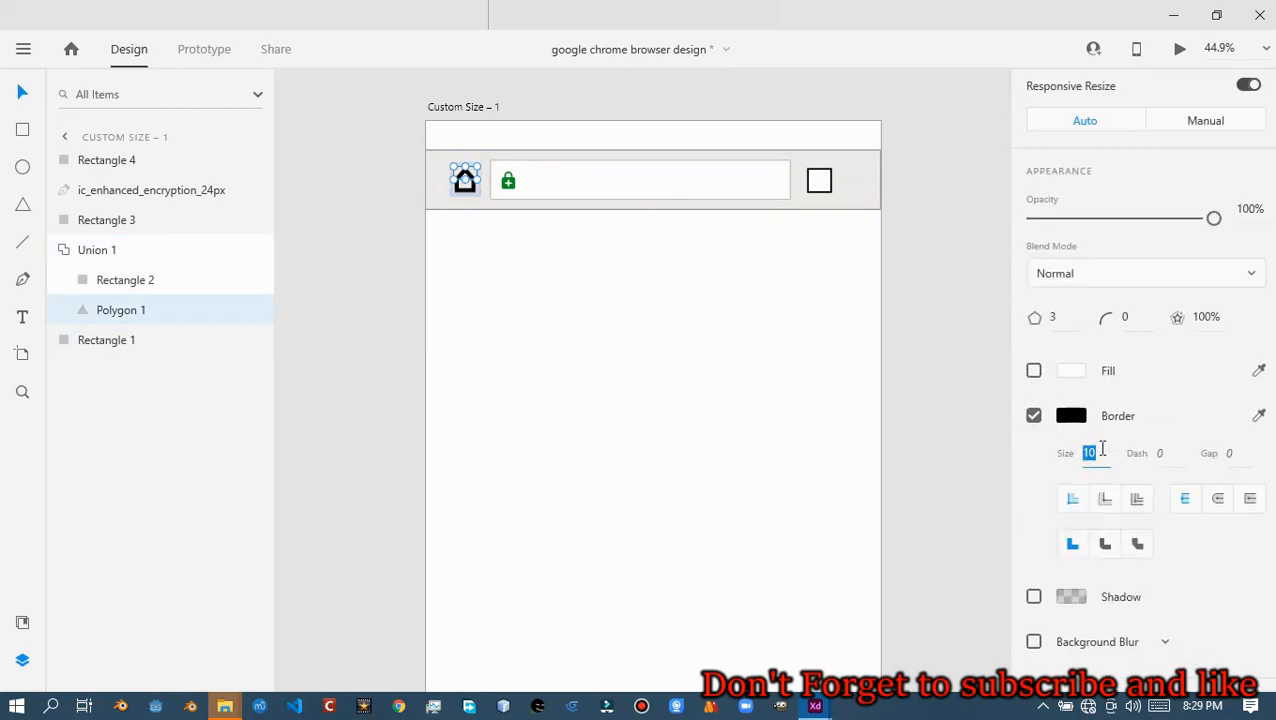
{"action": "key", "text": "BackSpace"}
{"action": "type", "text": "7"}
{"action": "key", "text": "Down"}
{"action": "key", "text": "Down"}
{"action": "key", "text": "Down"}
{"action": "left_click", "coordinate": [562, 218]}
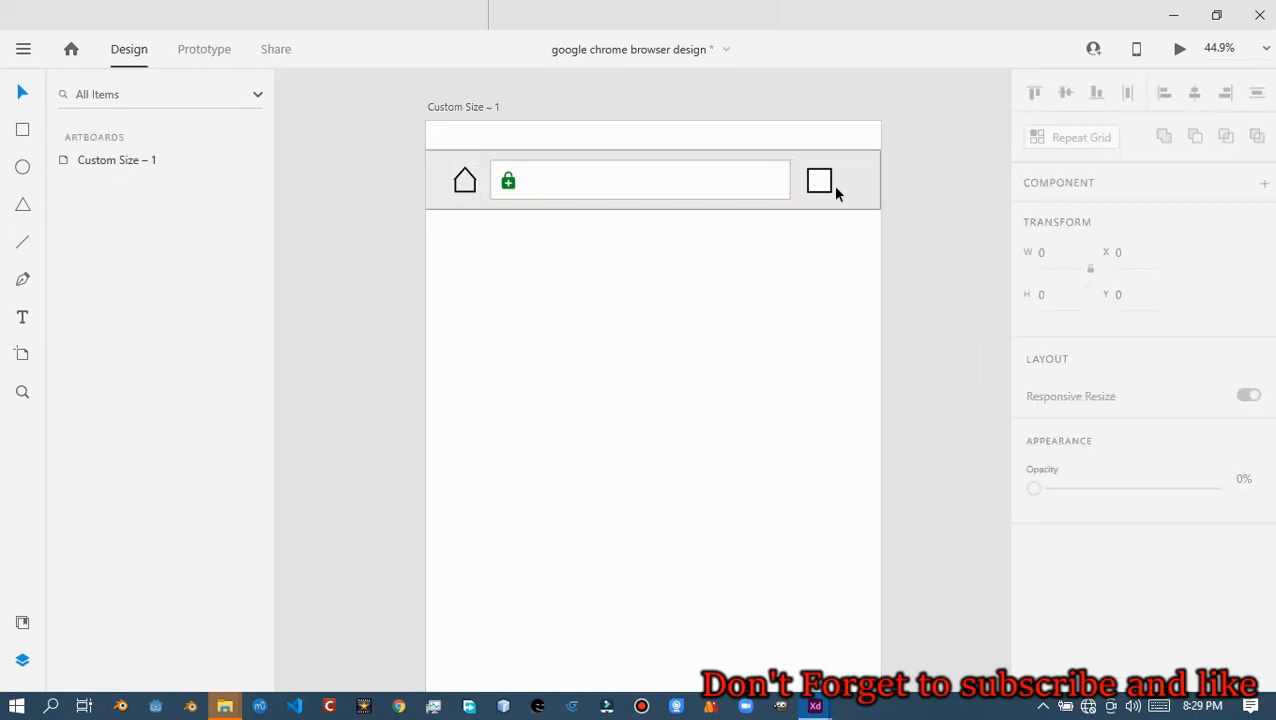
Add the text "2" on the blank area below the grey address bar
{"action": "key", "text": "Tab"}
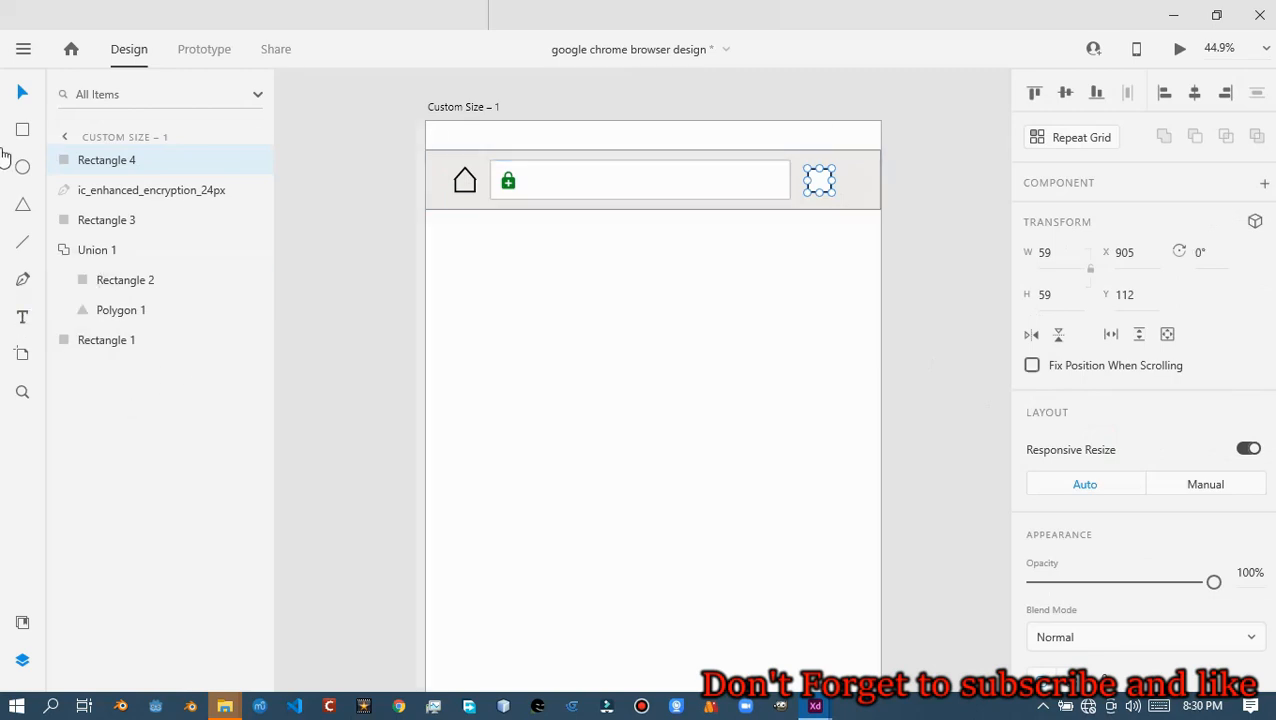
{"action": "left_click", "coordinate": [25, 317]}
{"action": "left_click", "coordinate": [513, 307]}
{"action": "type", "text": "2"}
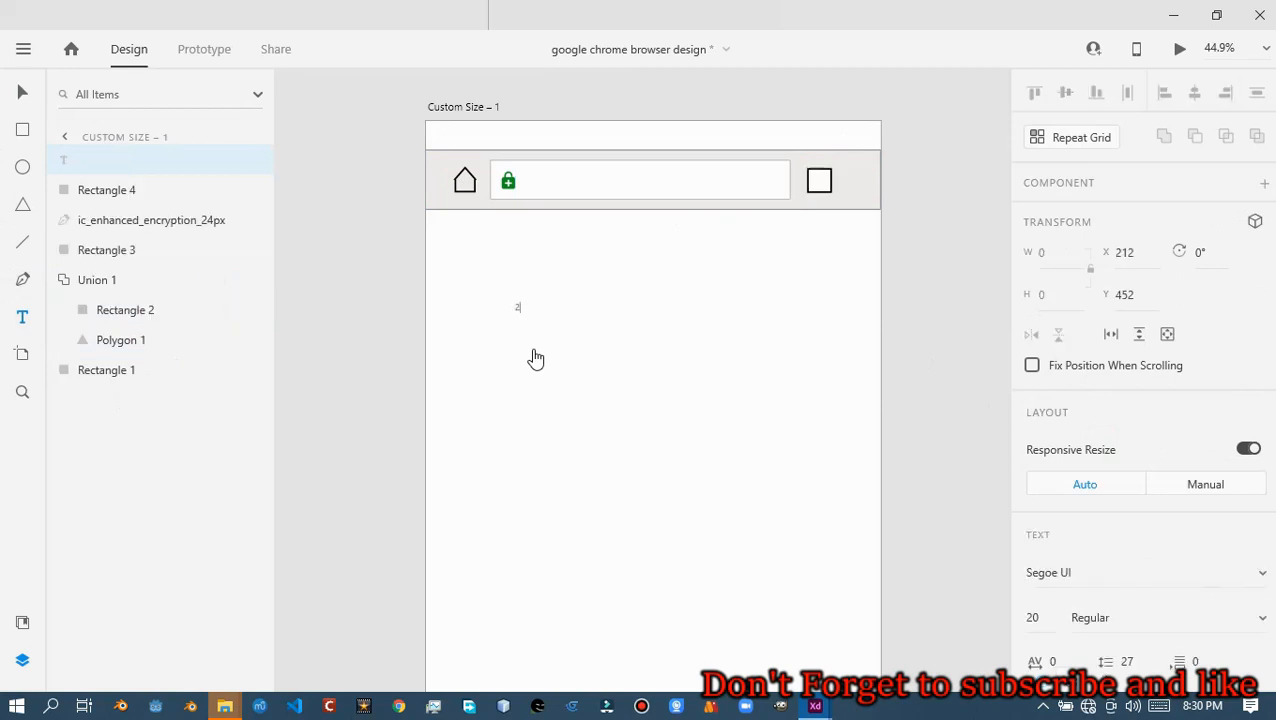
Format the "2" text with a black #000000 fill, font size 40 and Bold weight
{"action": "key", "text": "ctrl+a"}
{"action": "scroll", "coordinate": [1040, 560], "scroll_direction": "down", "scroll_amount": 5}
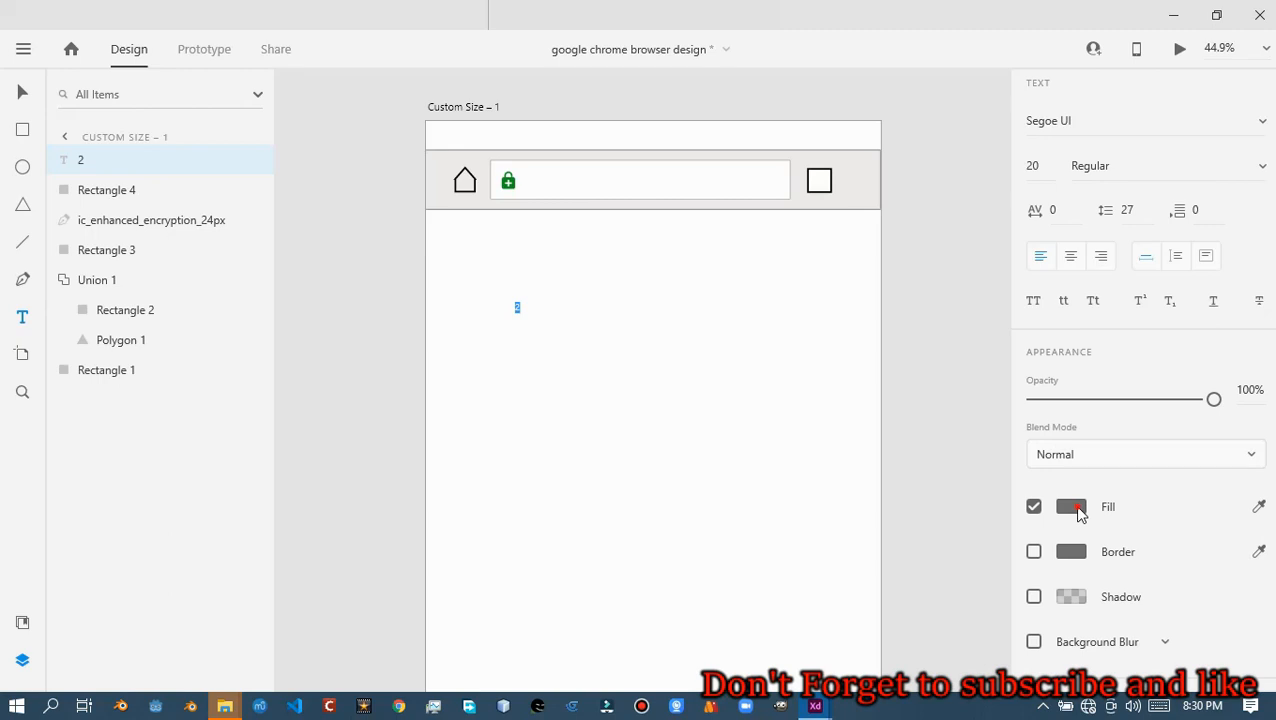
{"action": "left_click", "coordinate": [1071, 507]}
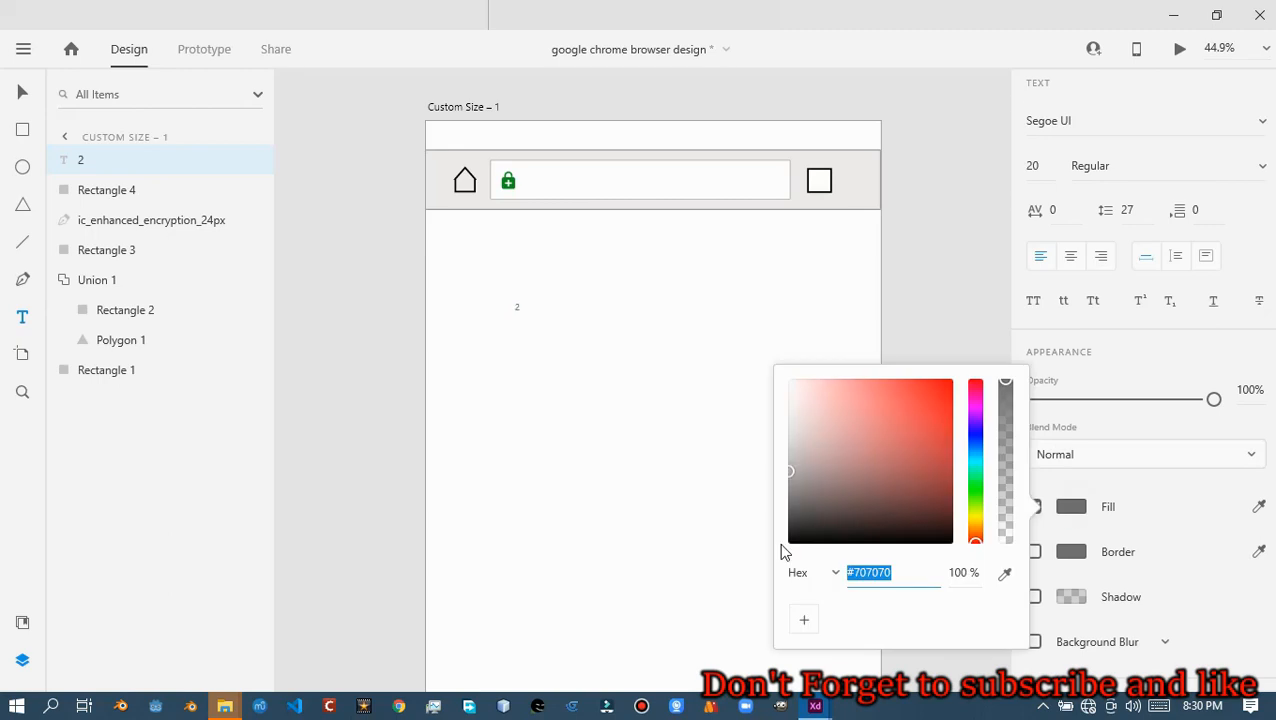
{"action": "type", "text": "000000"}
{"action": "left_click", "coordinate": [1041, 208]}
{"action": "left_click", "coordinate": [1045, 176]}
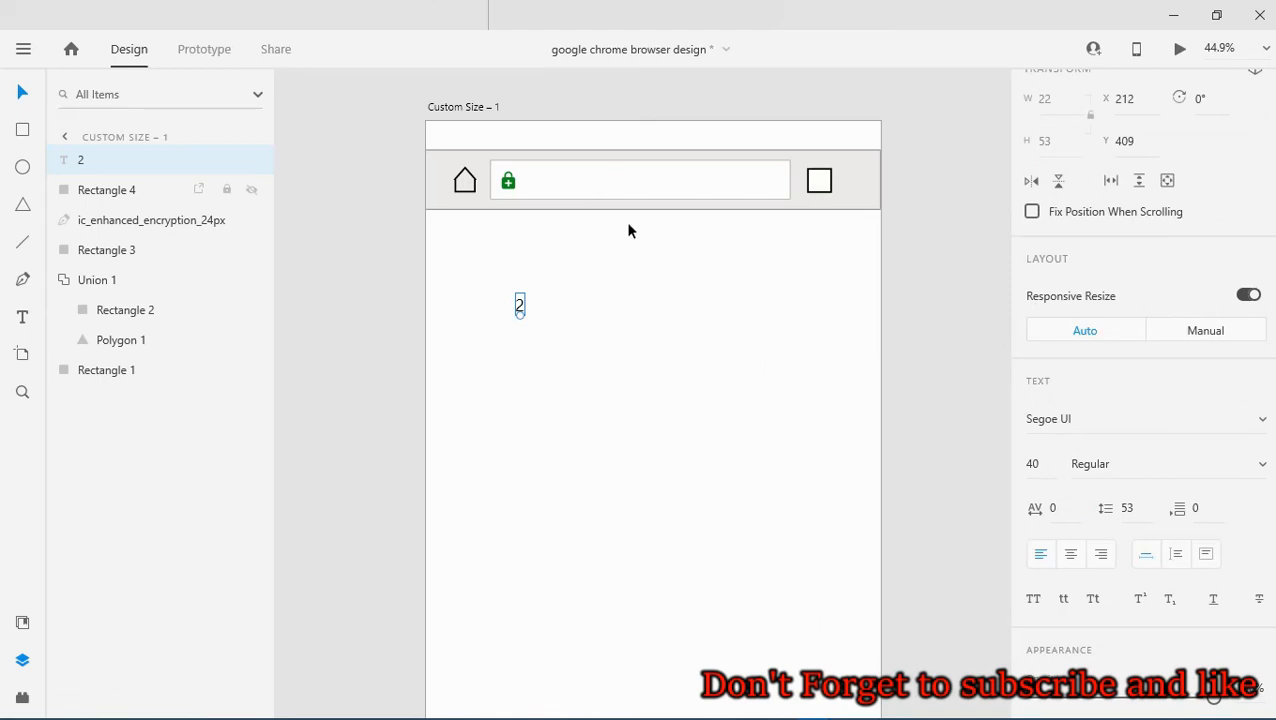
{"action": "left_click", "coordinate": [1262, 470]}
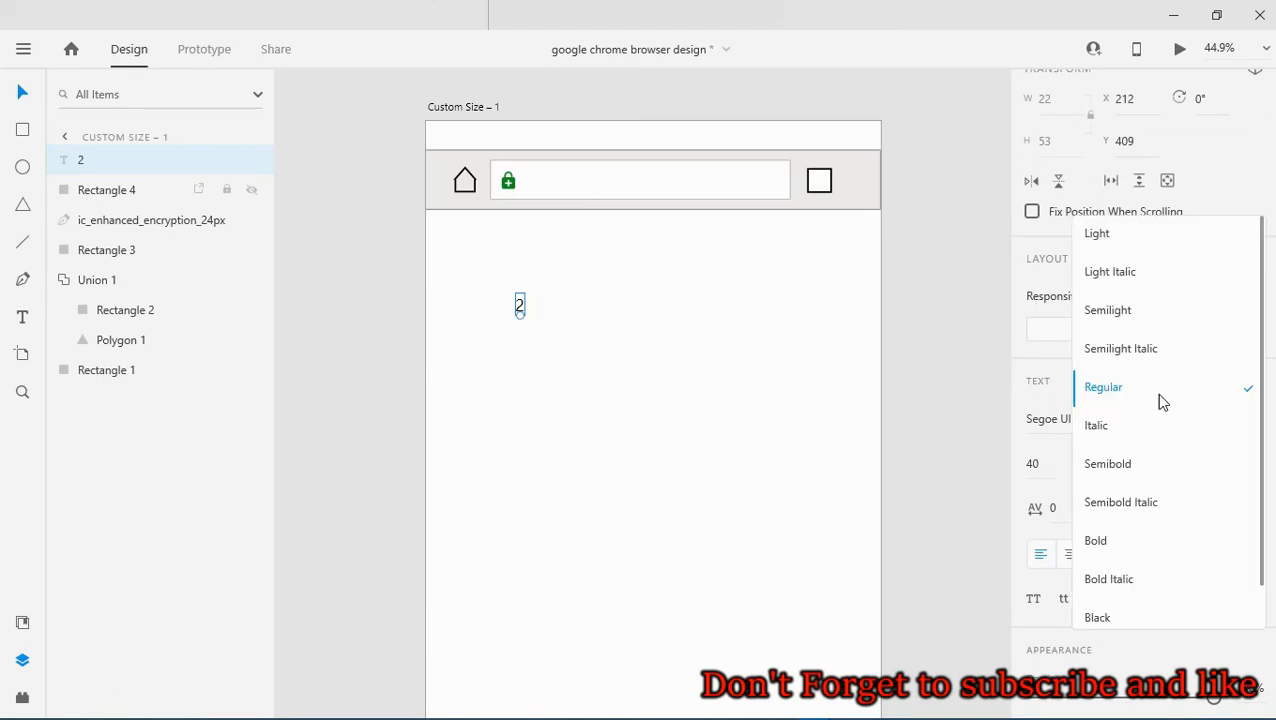
{"action": "left_click", "coordinate": [1120, 539]}
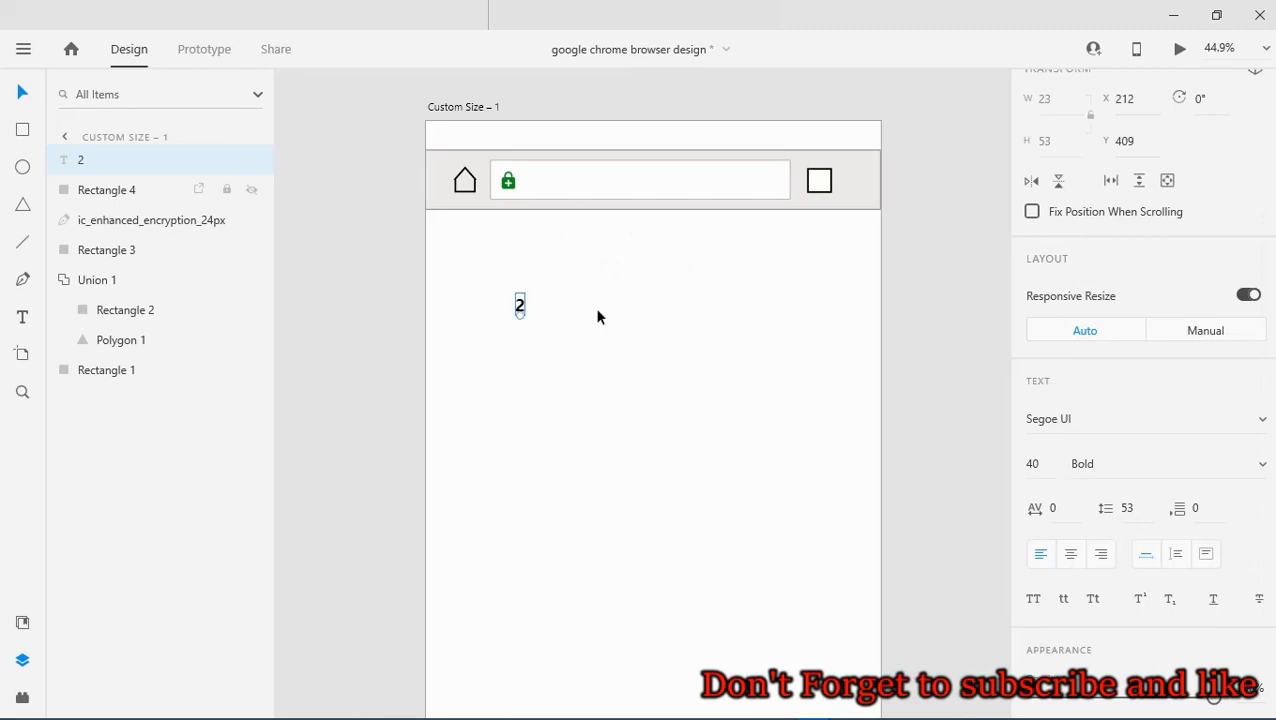
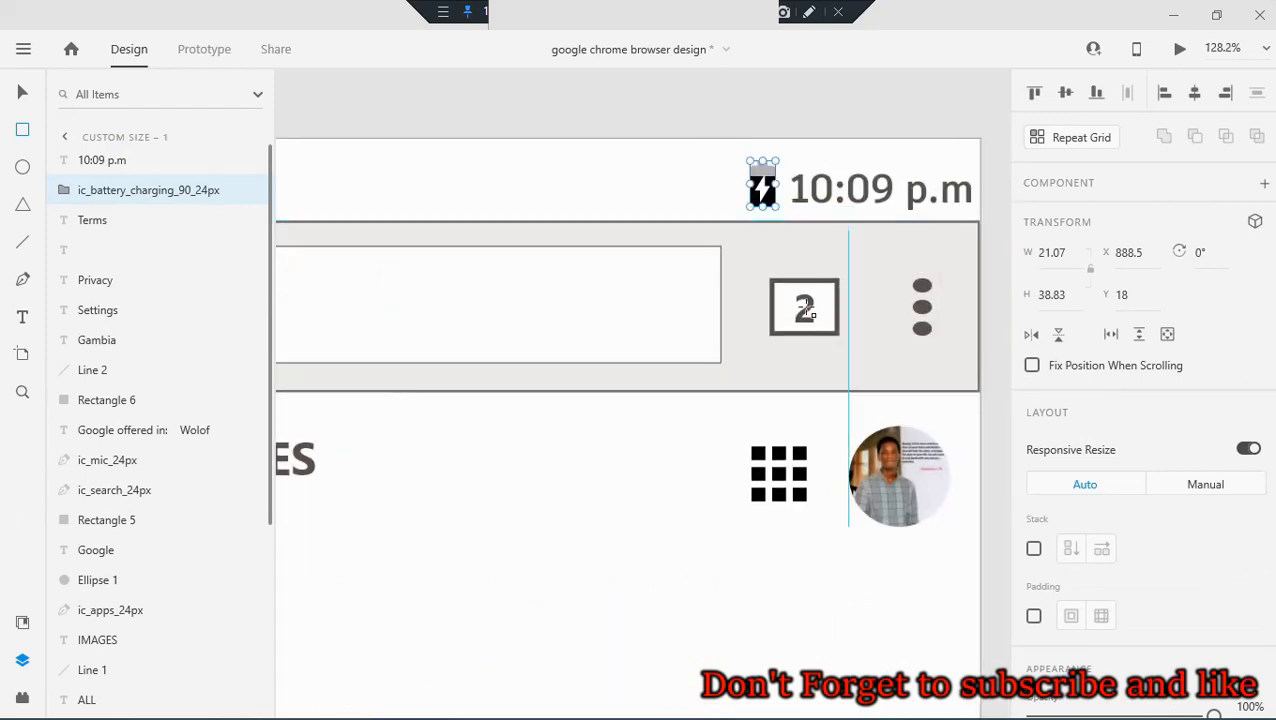
Duplicate the "10:09 p.m" text and place the copy just left of the battery icon in the status bar
{"action": "scroll", "coordinate": [900, 342], "scroll_direction": "up", "scroll_amount": 1}
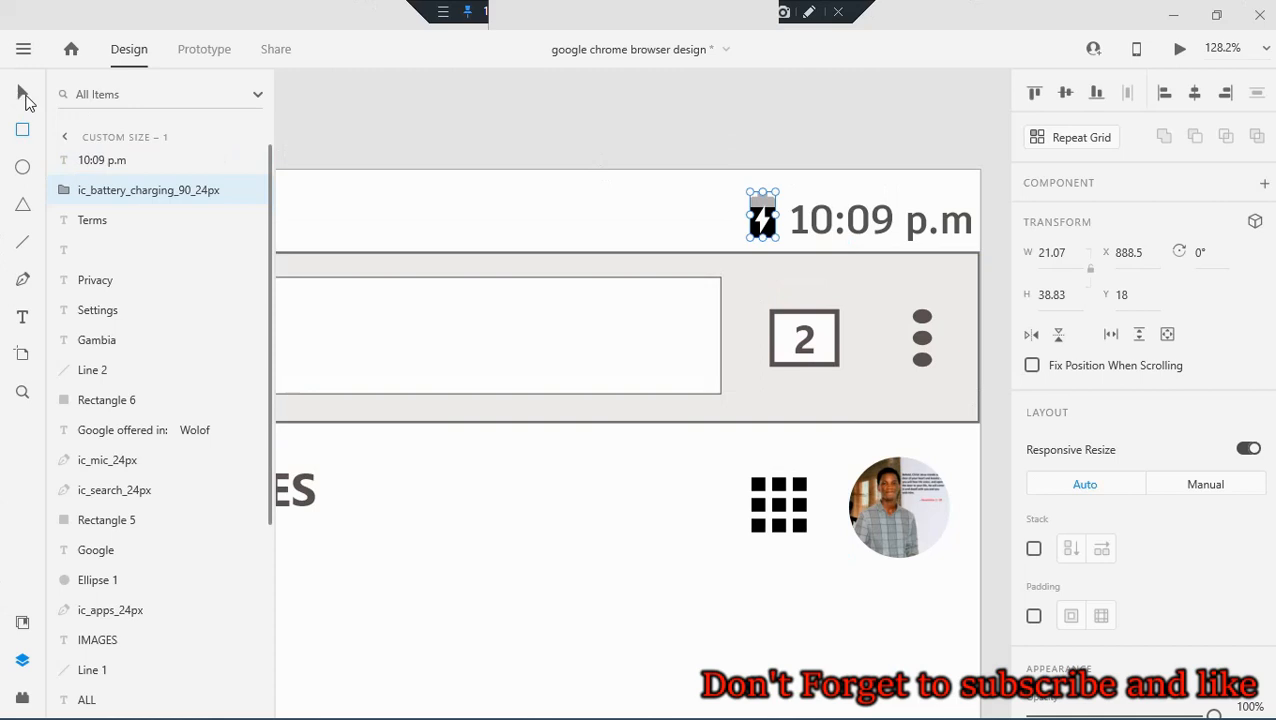
{"action": "left_click", "coordinate": [24, 97]}
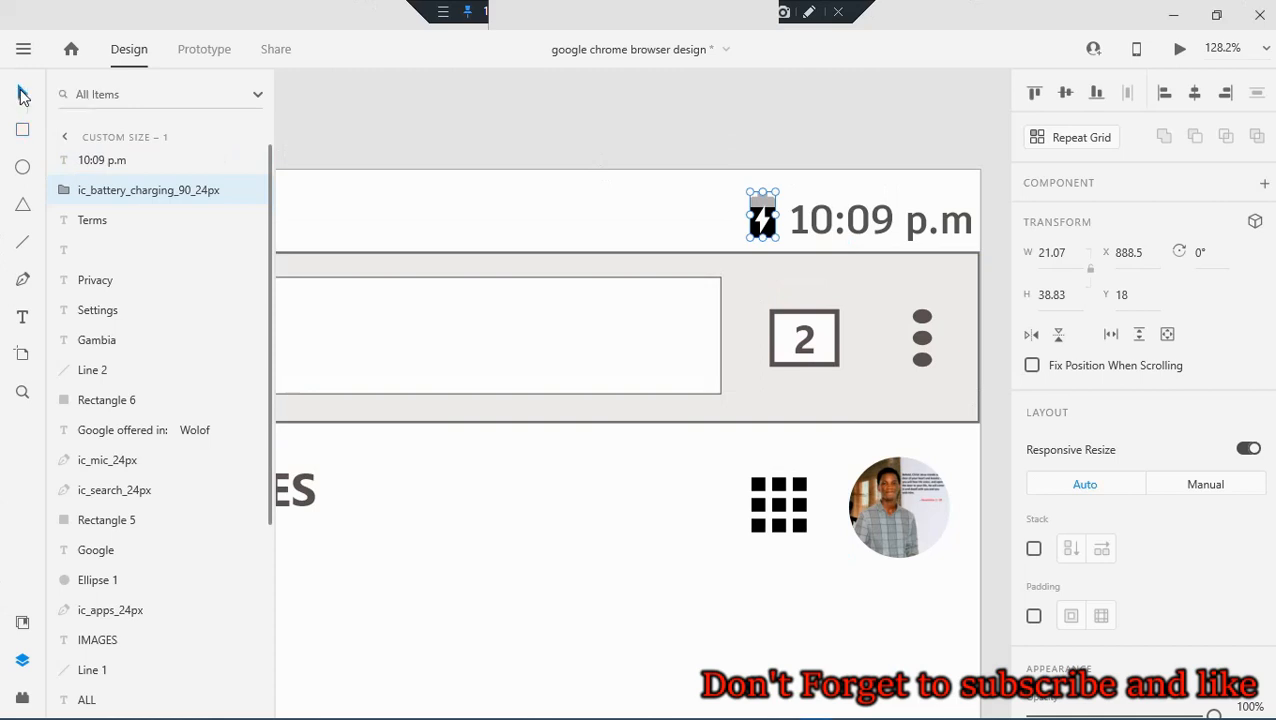
{"action": "left_click", "coordinate": [836, 220]}
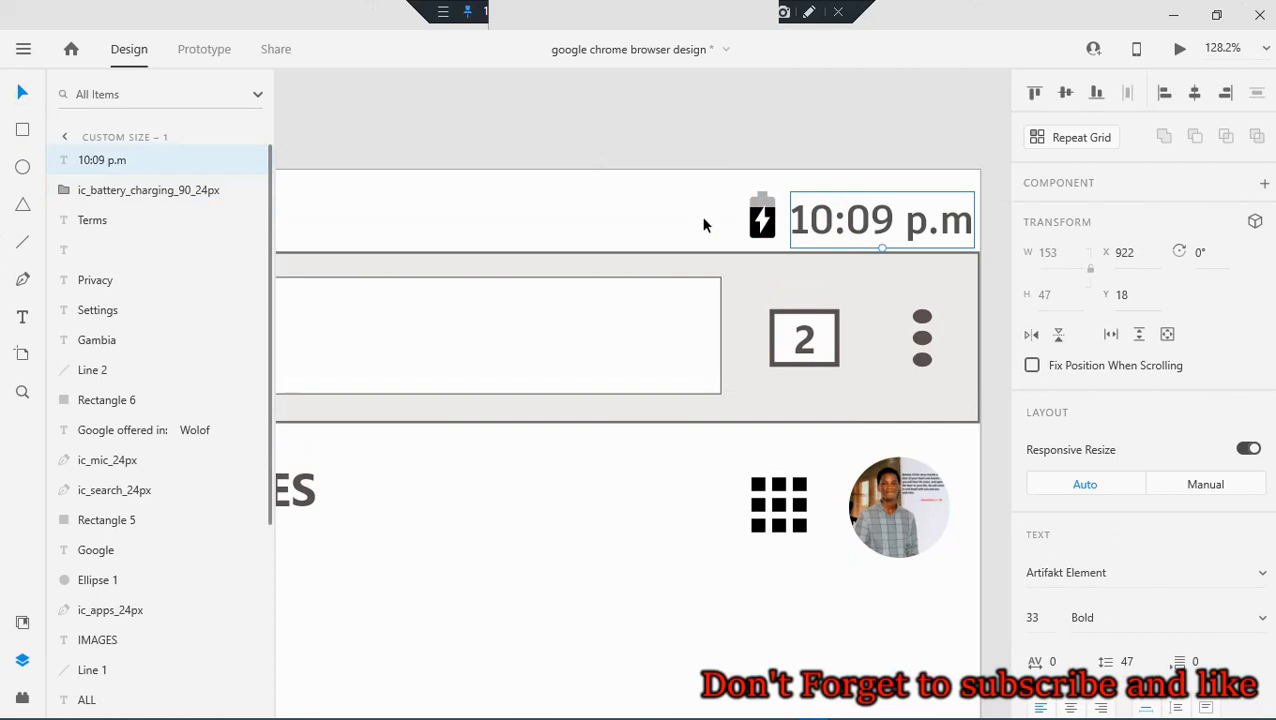
{"action": "key", "text": "alt"}
{"action": "left_click_drag", "start_coordinate": [583, 213], "coordinate": [552, 214]}
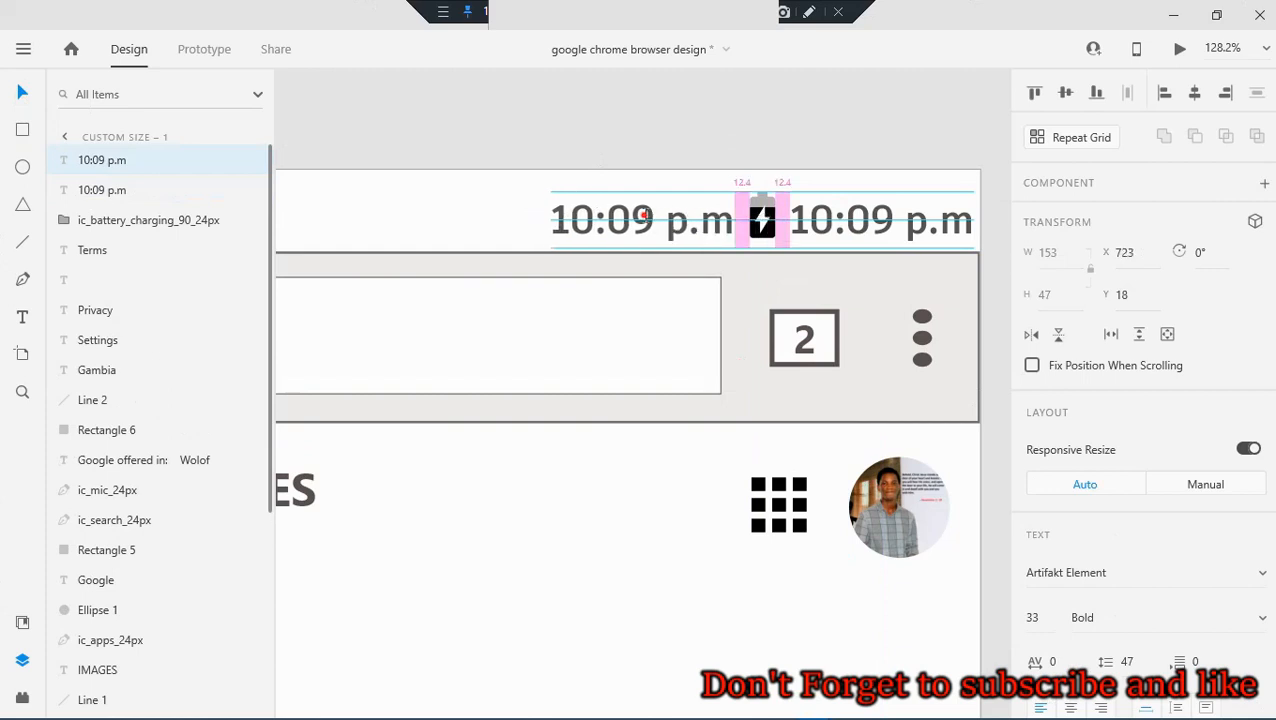
{"action": "left_click_drag", "start_coordinate": [643, 214], "coordinate": [647, 214]}
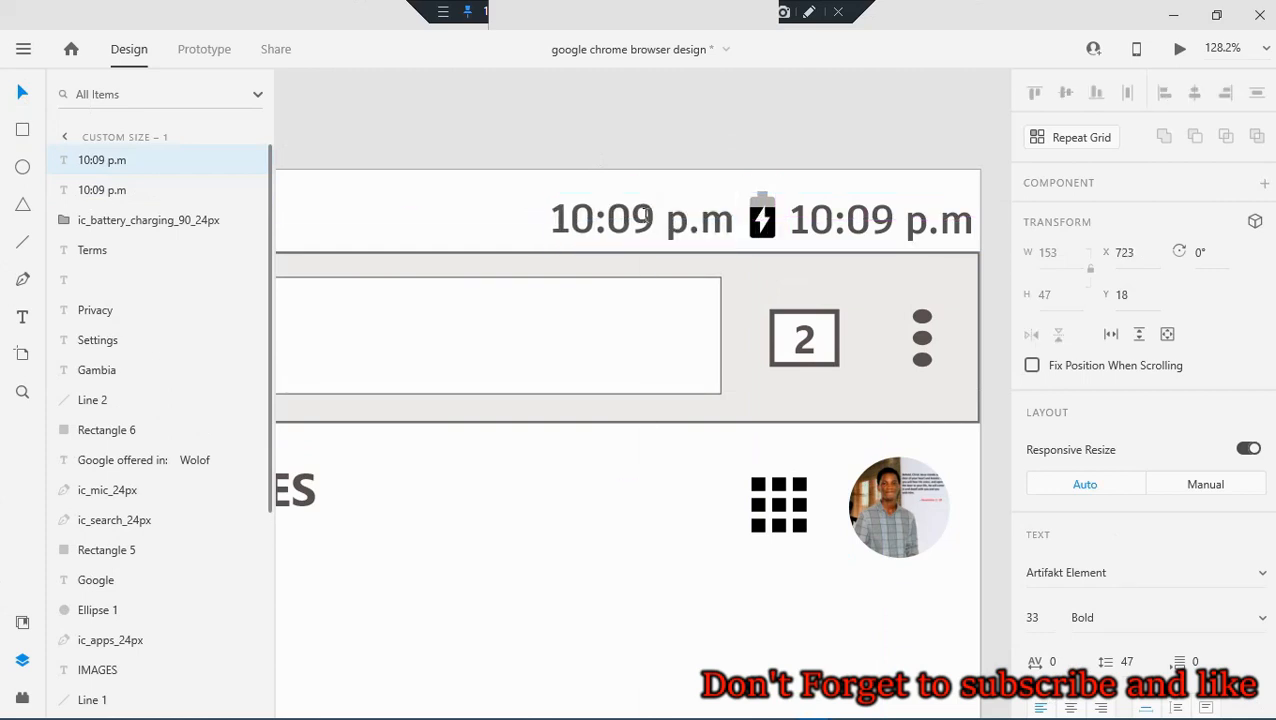
Change the duplicated time text to "90%" and move it close to the left side of the battery icon
{"action": "double_click", "coordinate": [655, 222]}
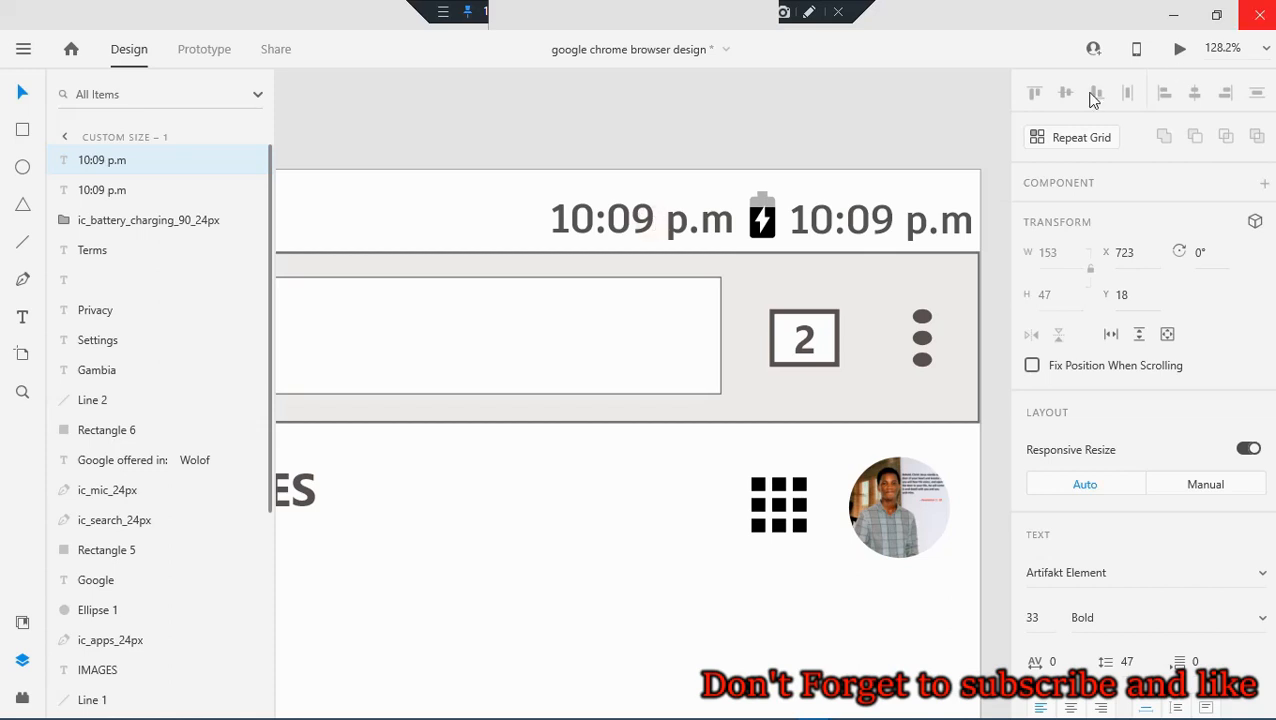
{"action": "type", "text": "10"}
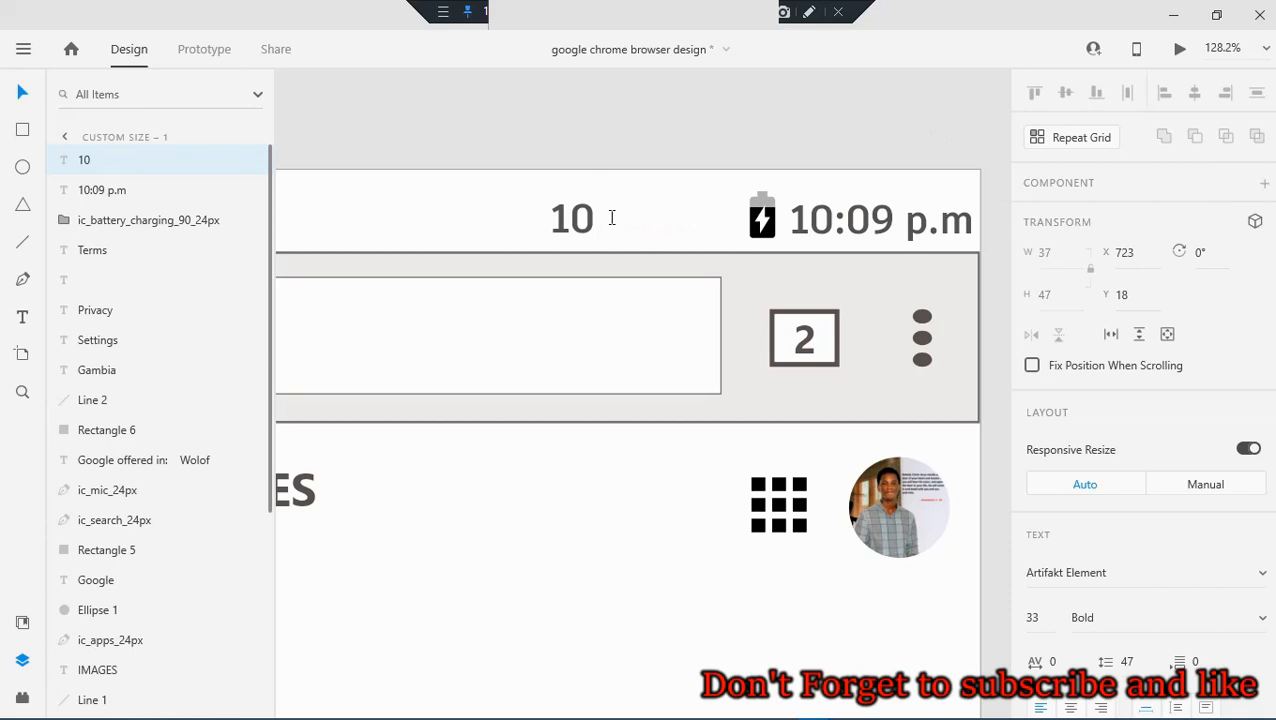
{"action": "type", "text": "90"}
{"action": "key", "text": "Left"}
{"action": "key", "text": "Left"}
{"action": "key", "text": "BackSpace"}
{"action": "key", "text": "BackSpace"}
{"action": "left_click", "coordinate": [612, 217]}
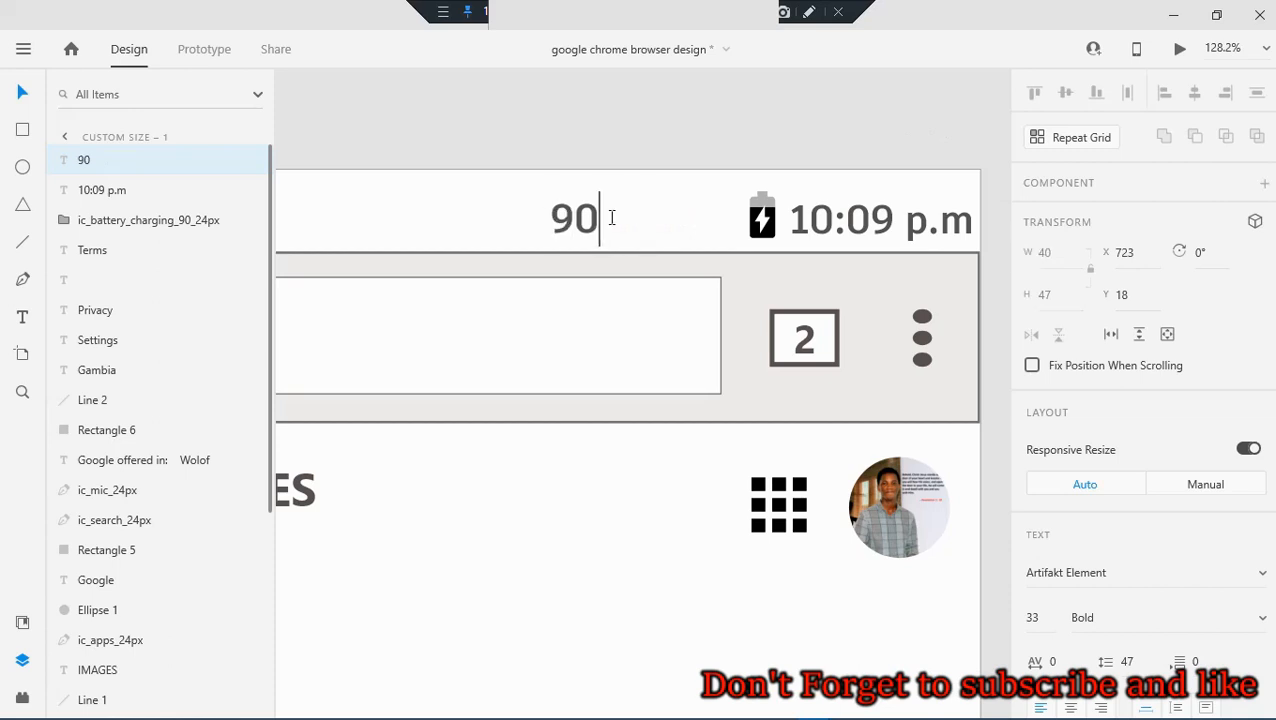
{"action": "type", "text": "%"}
{"action": "left_click", "coordinate": [23, 92]}
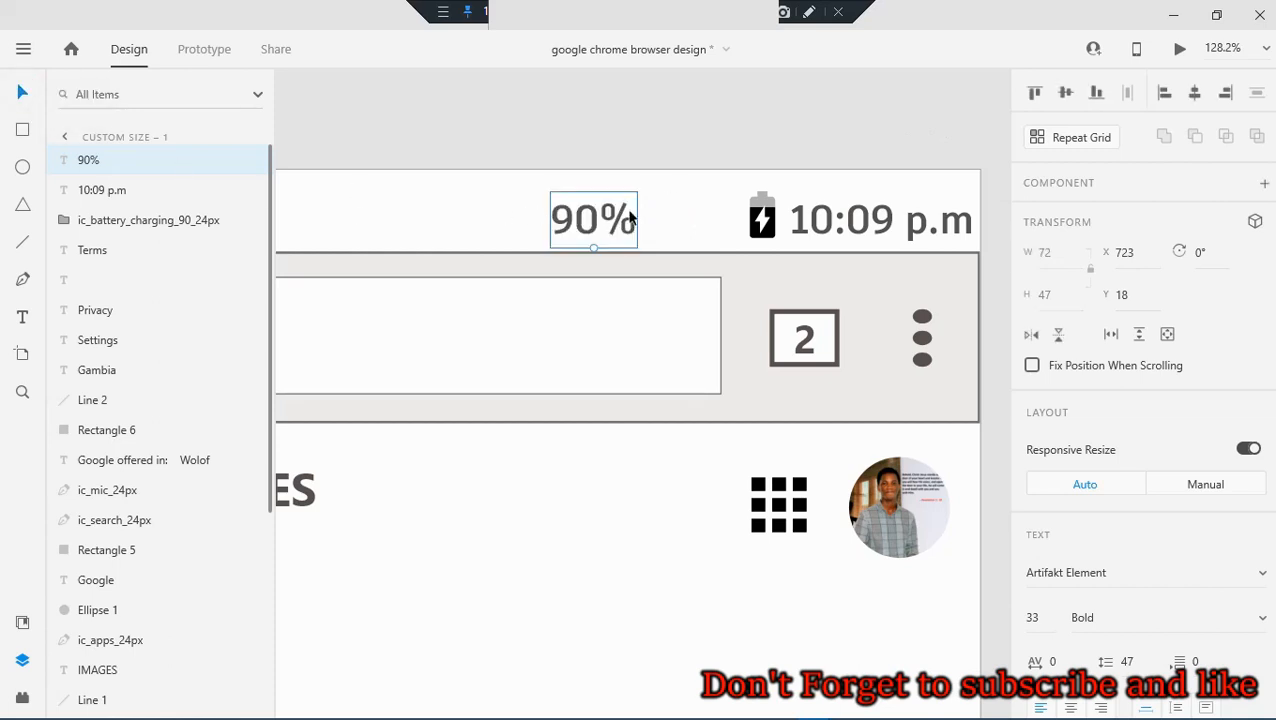
{"action": "left_click_drag", "start_coordinate": [601, 218], "coordinate": [676, 222]}
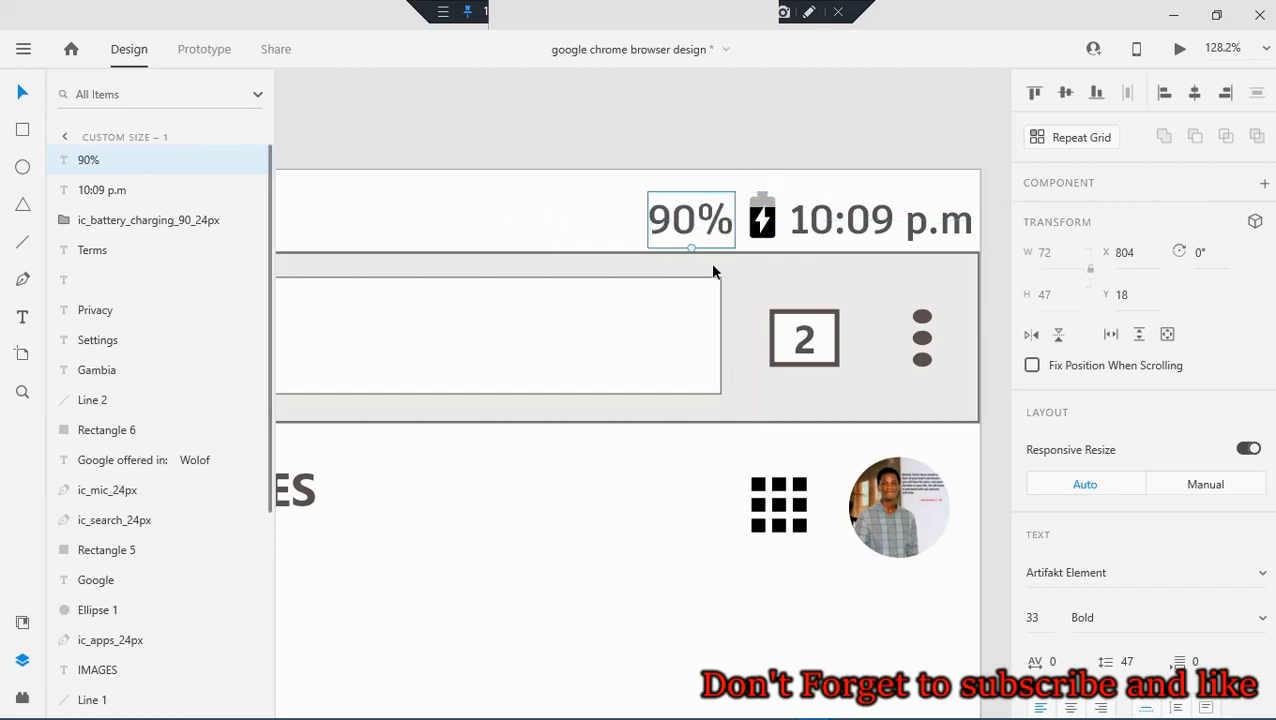
{"action": "scroll", "coordinate": [703, 256], "scroll_direction": "down", "scroll_amount": 4}
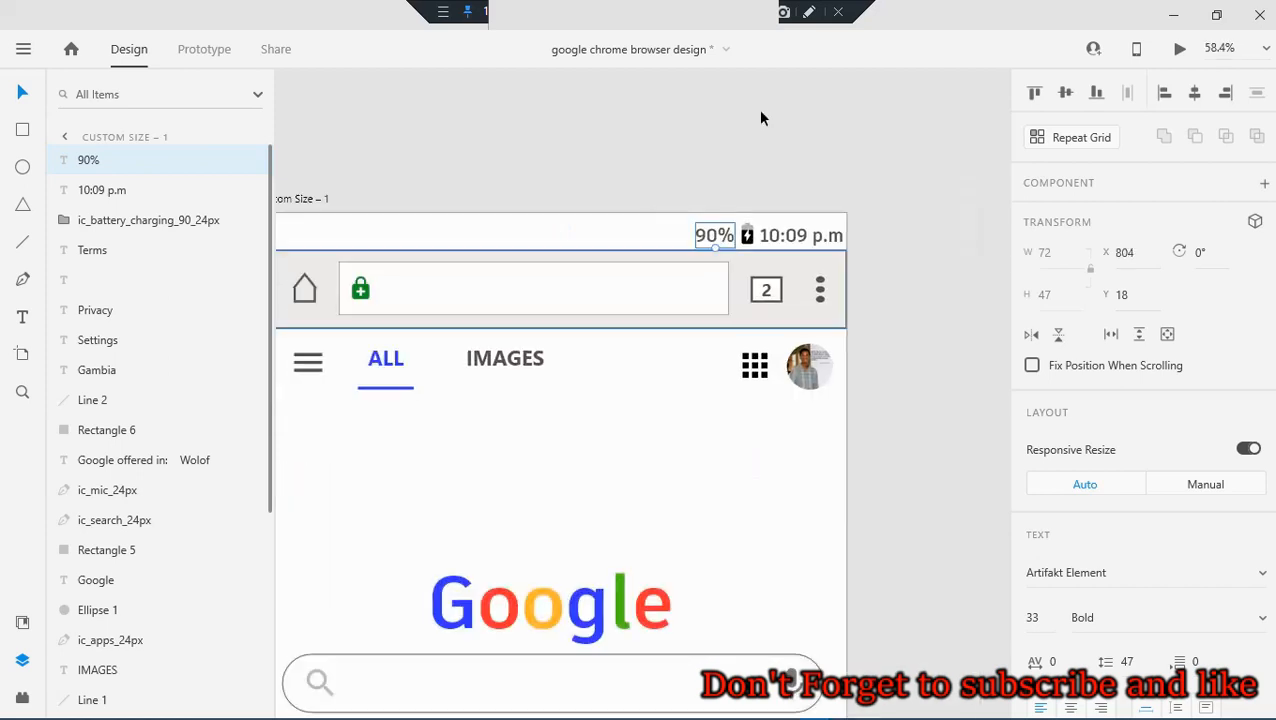
{"action": "key", "text": "alt"}
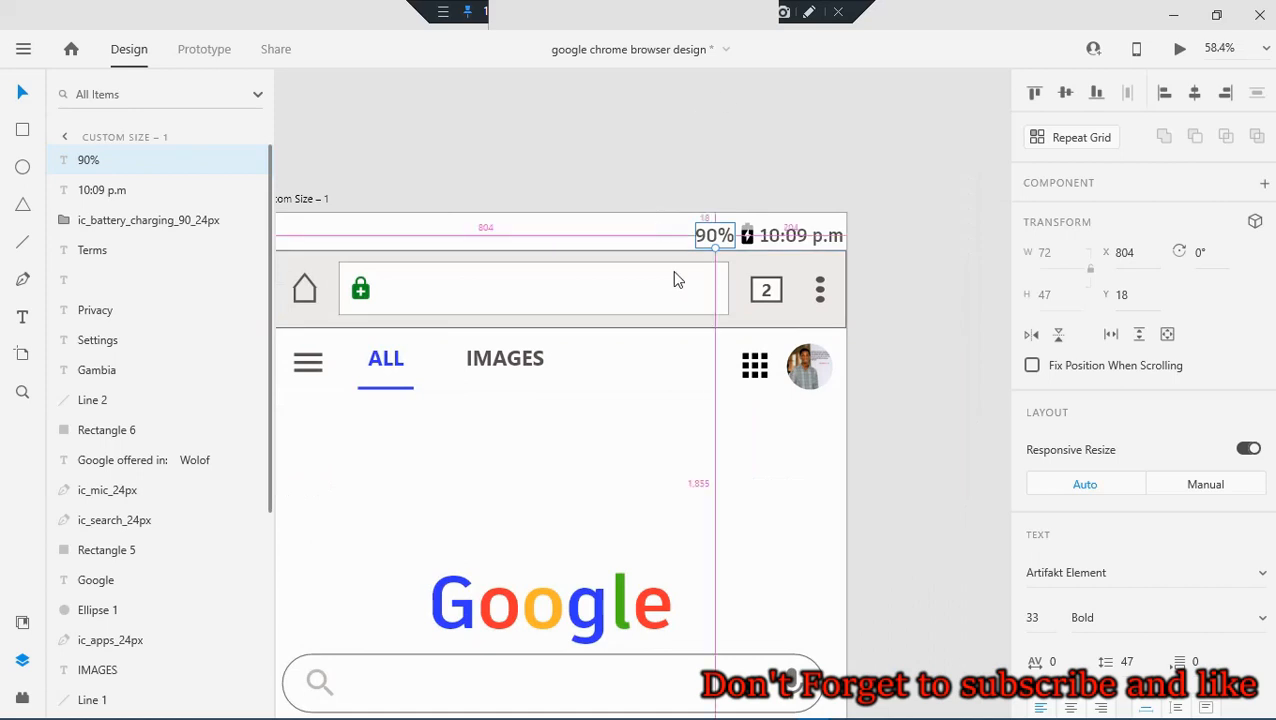
{"action": "key", "text": "alt+Tab"}
{"action": "key", "text": "alt+Tab"}
{"action": "key", "text": "alt+Tab"}
{"action": "key", "text": "alt+Tab"}
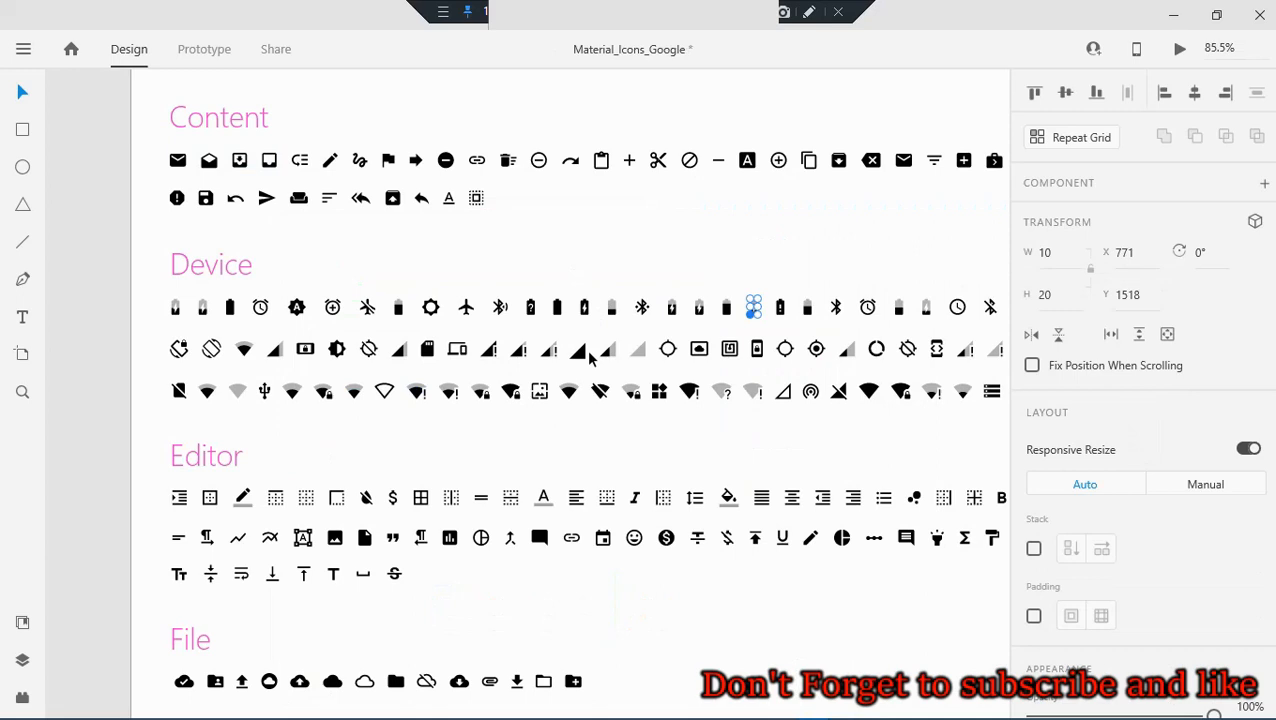
{"action": "left_click", "coordinate": [607, 351]}
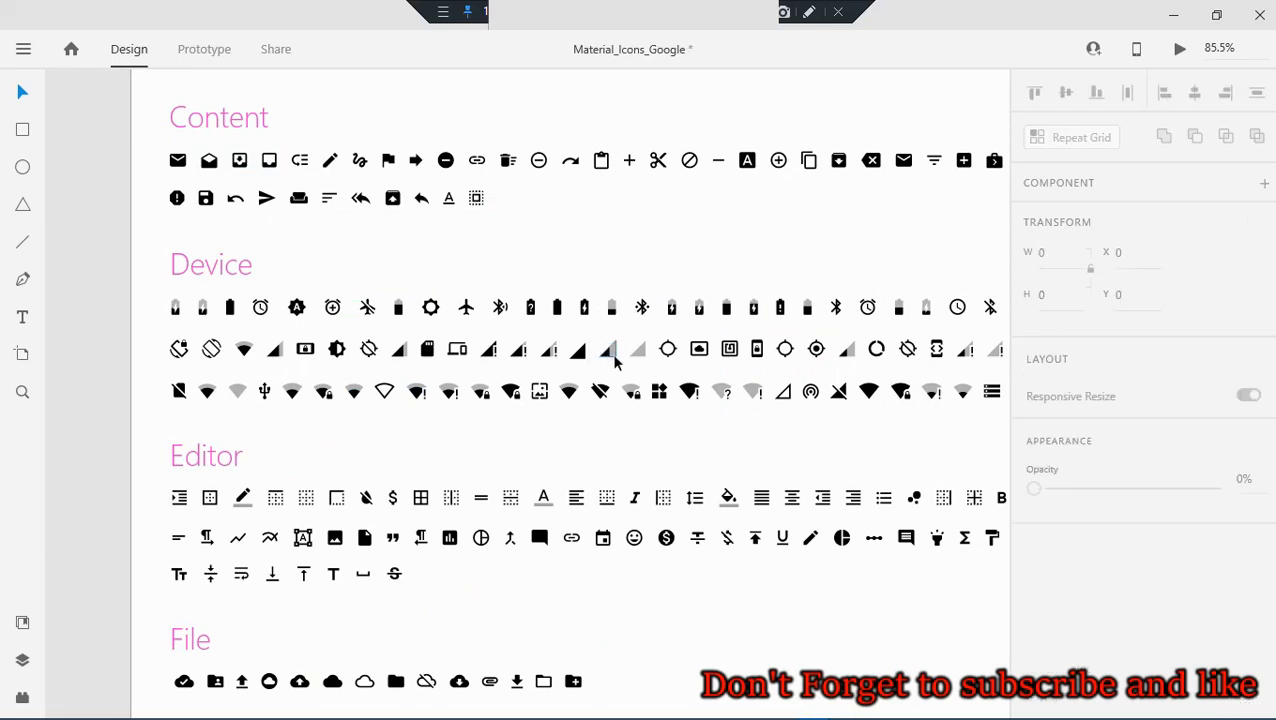
{"action": "key", "text": "alt+Tab"}
{"action": "left_click", "coordinate": [638, 243]}
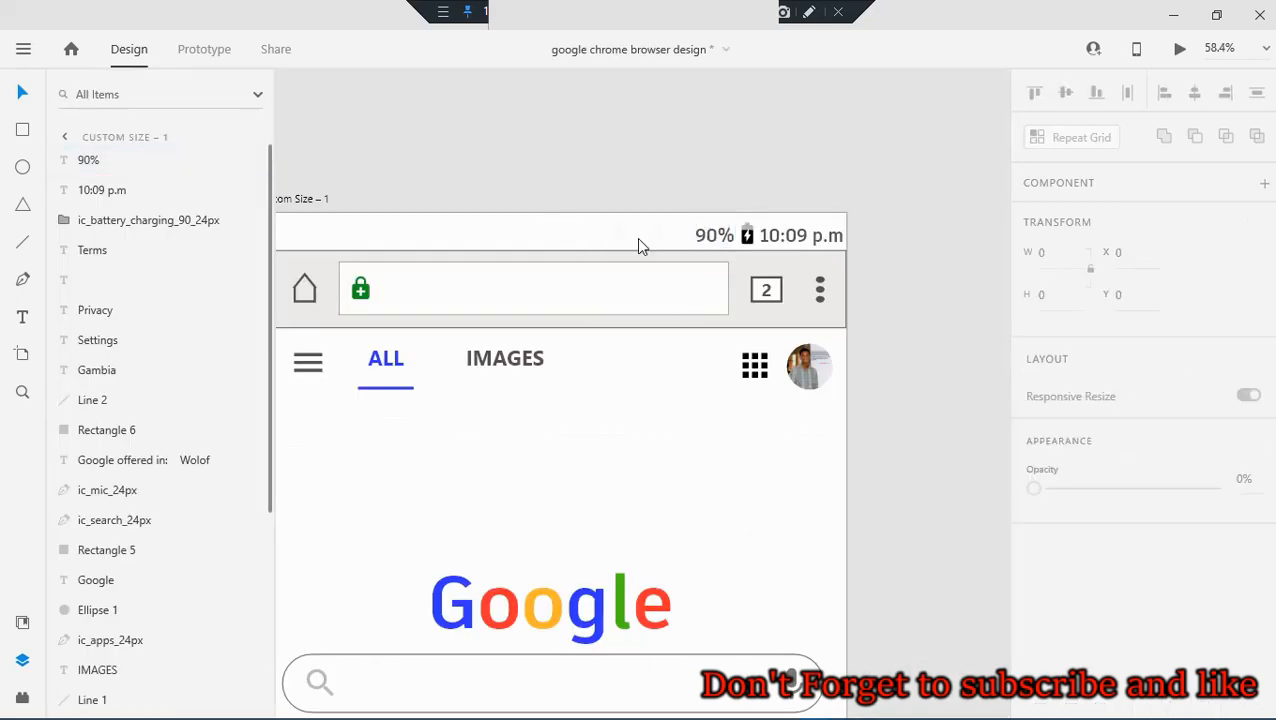
{"action": "right_click", "coordinate": [638, 243]}
{"action": "left_click", "coordinate": [622, 379]}
{"action": "key", "text": "ctrl+v"}
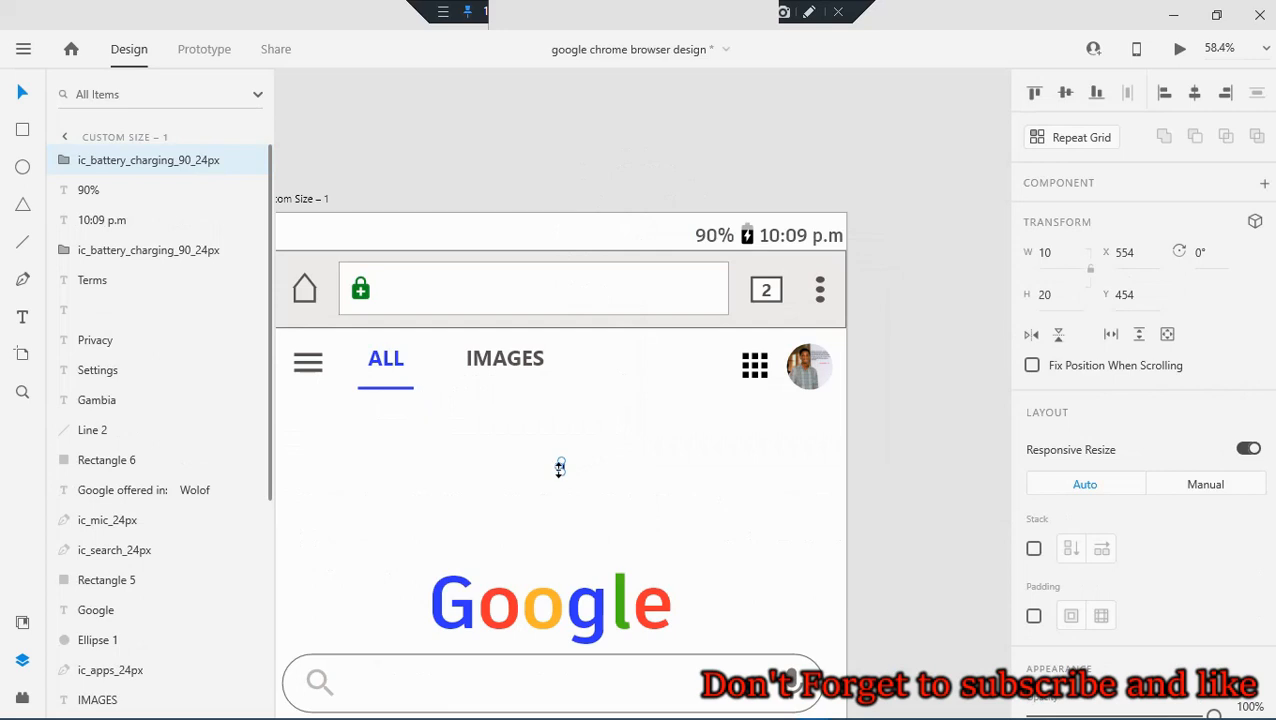
{"action": "left_click_drag", "start_coordinate": [555, 464], "coordinate": [563, 472]}
{"action": "key", "text": "Delete"}
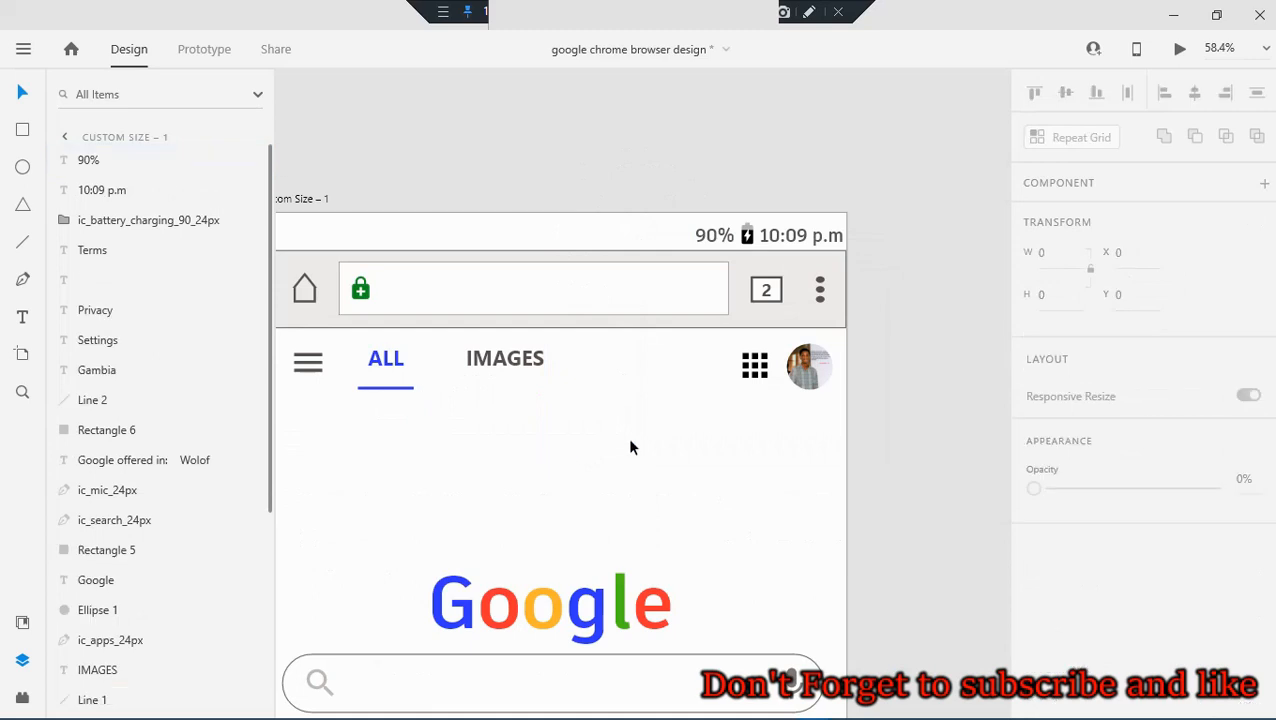
Copy the two-bar cellular signal icon from the Device section of the Material_Icons_Google document and paste it into the browser design
{"action": "key", "text": "alt+Tab"}
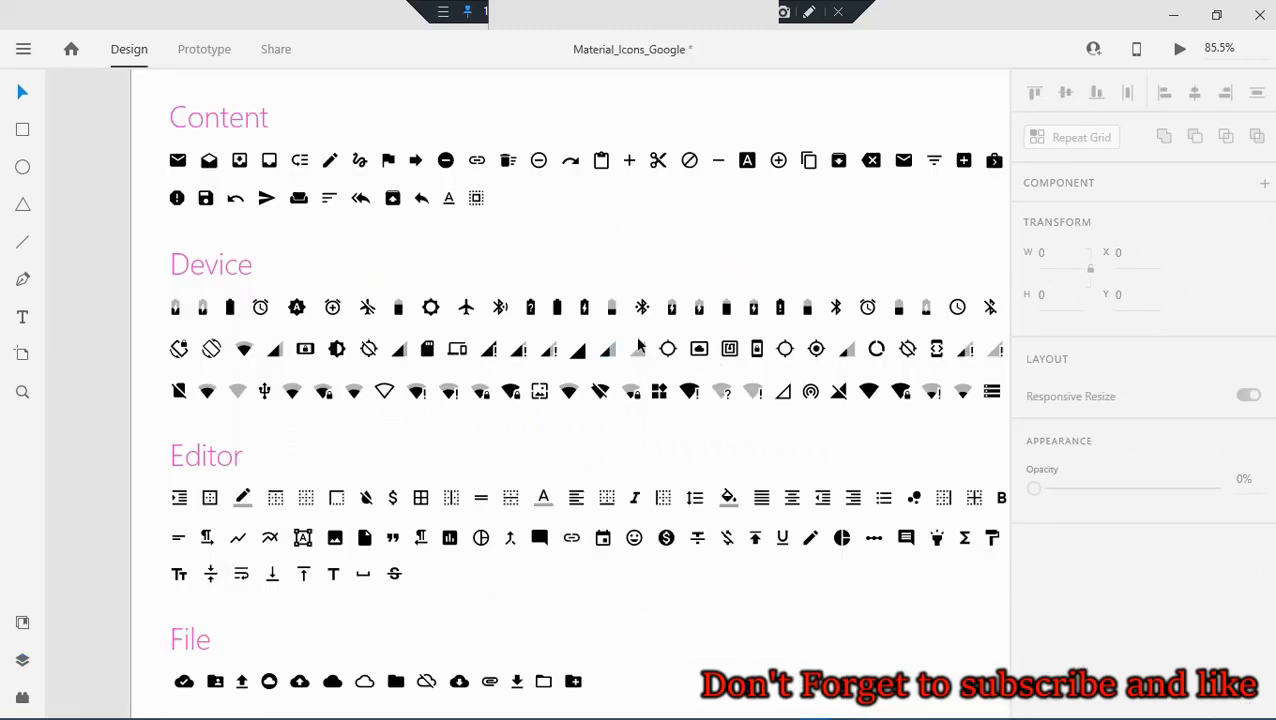
{"action": "left_click", "coordinate": [607, 352]}
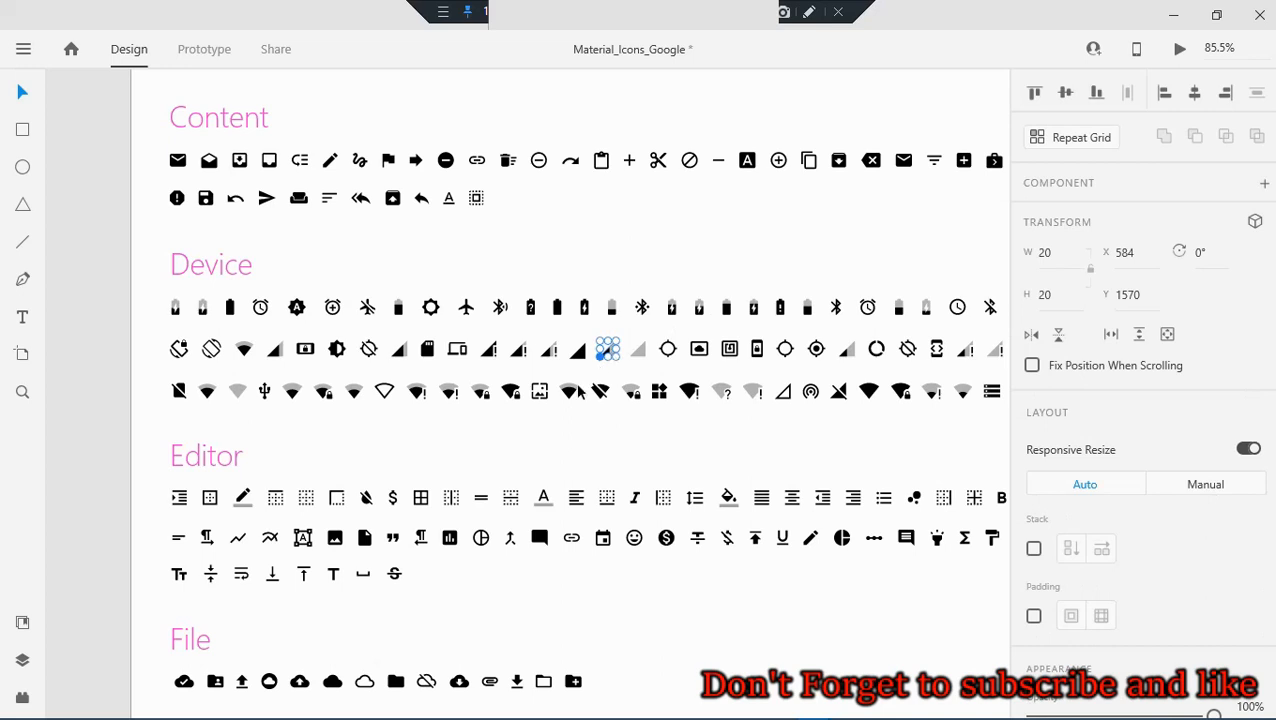
{"action": "key", "text": "alt+Tab"}
{"action": "right_click", "coordinate": [578, 388]}
{"action": "left_click", "coordinate": [631, 478]}
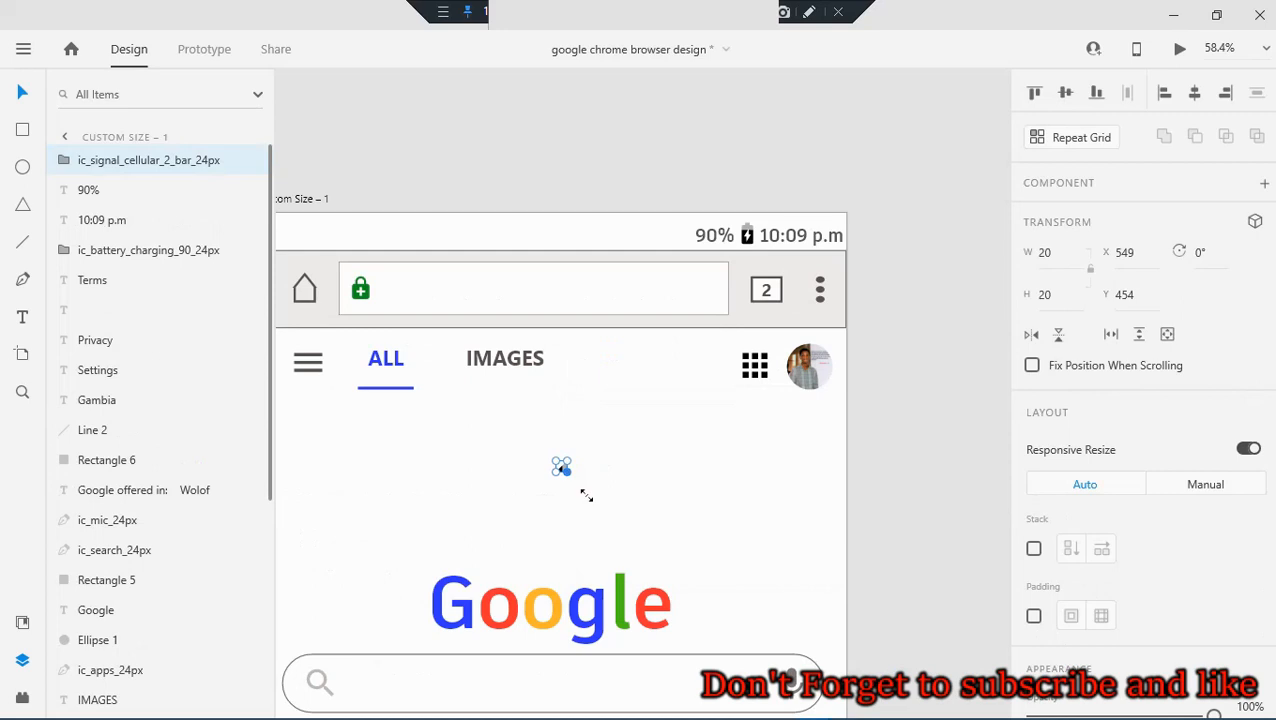
Enlarge the pasted signal icon proportionally to about 40 by 40
{"action": "left_click_drag", "start_coordinate": [586, 496], "coordinate": [571, 476]}
{"action": "left_click", "coordinate": [573, 457]}
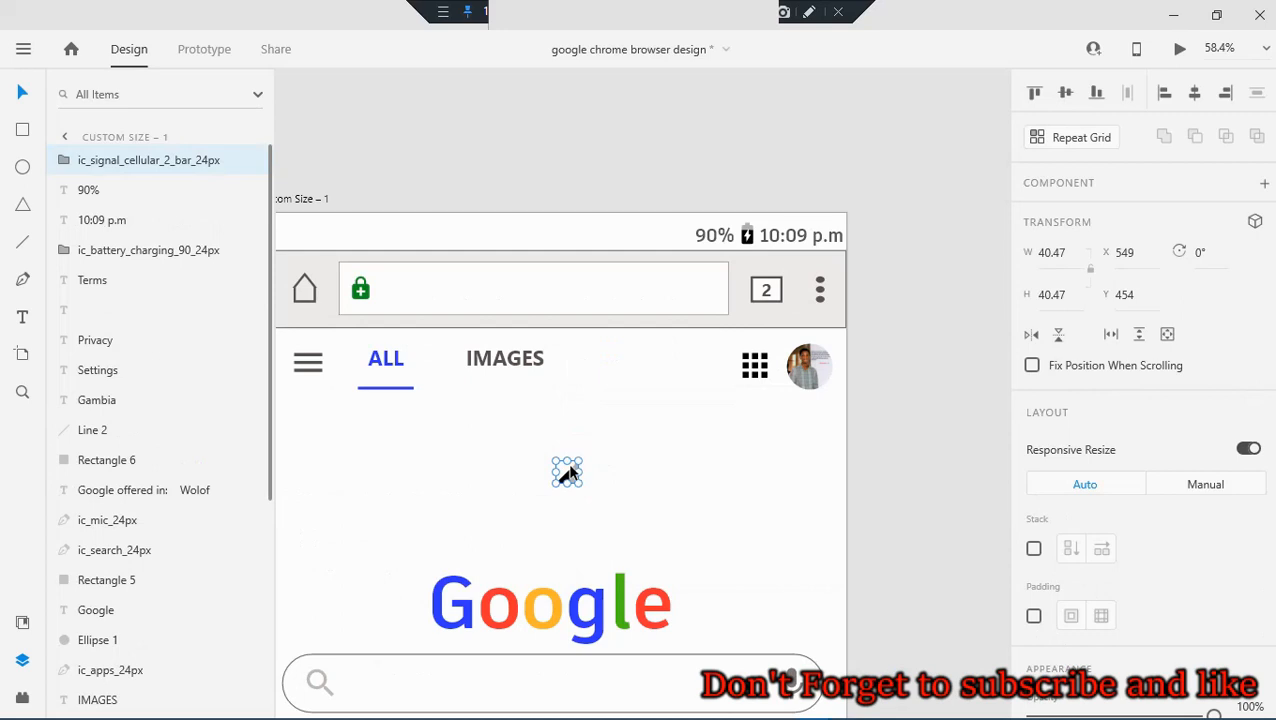
{"action": "left_click", "coordinate": [582, 451]}
Move the signal icon up into the status bar, just left of the "90%" text, at X 729 and Y 14
{"action": "left_click", "coordinate": [568, 476]}
{"action": "key", "text": "shift+Up"}
{"action": "key", "text": "shift+Up"}
{"action": "key", "text": "shift+Up"}
{"action": "key", "text": "shift+Up"}
{"action": "key", "text": "shift+Up"}
{"action": "key", "text": "shift+Up"}
{"action": "key", "text": "shift+Up"}
{"action": "key", "text": "shift+Up"}
{"action": "key", "text": "shift+Up"}
{"action": "key", "text": "shift+Up"}
{"action": "key", "text": "shift+Up"}
{"action": "key", "text": "shift+Up"}
{"action": "key", "text": "shift+Up"}
{"action": "key", "text": "shift+Up"}
{"action": "key", "text": "shift+Up"}
{"action": "key", "text": "shift+Up"}
{"action": "key", "text": "shift+Up"}
{"action": "key", "text": "shift+Up"}
{"action": "key", "text": "shift+Up"}
{"action": "key", "text": "shift+Up"}
{"action": "key", "text": "shift+Up"}
{"action": "key", "text": "shift+Up"}
{"action": "key", "text": "shift+Up"}
{"action": "key", "text": "shift+Up"}
{"action": "key", "text": "shift+Up"}
{"action": "key", "text": "shift+Up"}
{"action": "key", "text": "shift+Up"}
{"action": "key", "text": "shift+Up"}
{"action": "key", "text": "shift+Up"}
{"action": "key", "text": "shift+Up"}
{"action": "key", "text": "shift+Up"}
{"action": "key", "text": "shift+Up"}
{"action": "key", "text": "shift+Up"}
{"action": "key", "text": "shift+Up"}
{"action": "key", "text": "shift+Up"}
{"action": "key", "text": "shift+Up"}
{"action": "key", "text": "shift+Up"}
{"action": "key", "text": "shift+Up"}
{"action": "key", "text": "shift+Up"}
{"action": "key", "text": "shift+Up"}
{"action": "key", "text": "shift+Up"}
{"action": "key", "text": "shift+Up"}
{"action": "key", "text": "shift+Up"}
{"action": "key", "text": "shift+Up"}
{"action": "key", "text": "shift+Down"}
{"action": "key", "text": "shift+Down"}
{"action": "key", "text": "shift+Down"}
{"action": "key", "text": "shift+Right"}
{"action": "key", "text": "shift+Right"}
{"action": "key", "text": "shift+Right"}
{"action": "key", "text": "shift+Right"}
{"action": "key", "text": "shift+Right"}
{"action": "key", "text": "shift+Right"}
{"action": "key", "text": "shift+Right"}
{"action": "key", "text": "shift+Right"}
{"action": "key", "text": "shift+Right"}
{"action": "key", "text": "shift+Right"}
{"action": "key", "text": "shift+Right"}
{"action": "key", "text": "shift+Right"}
{"action": "key", "text": "shift+Right"}
{"action": "key", "text": "shift+Right"}
{"action": "key", "text": "shift+Right"}
{"action": "key", "text": "shift+Right"}
{"action": "key", "text": "shift+Right"}
{"action": "key", "text": "shift+Right"}
{"action": "key", "text": "shift+Right"}
{"action": "key", "text": "shift+Right"}
{"action": "key", "text": "shift+Left"}
{"action": "key", "text": "shift+Left"}
{"action": "key", "text": "shift+Left"}
{"action": "key", "text": "shift+Up"}
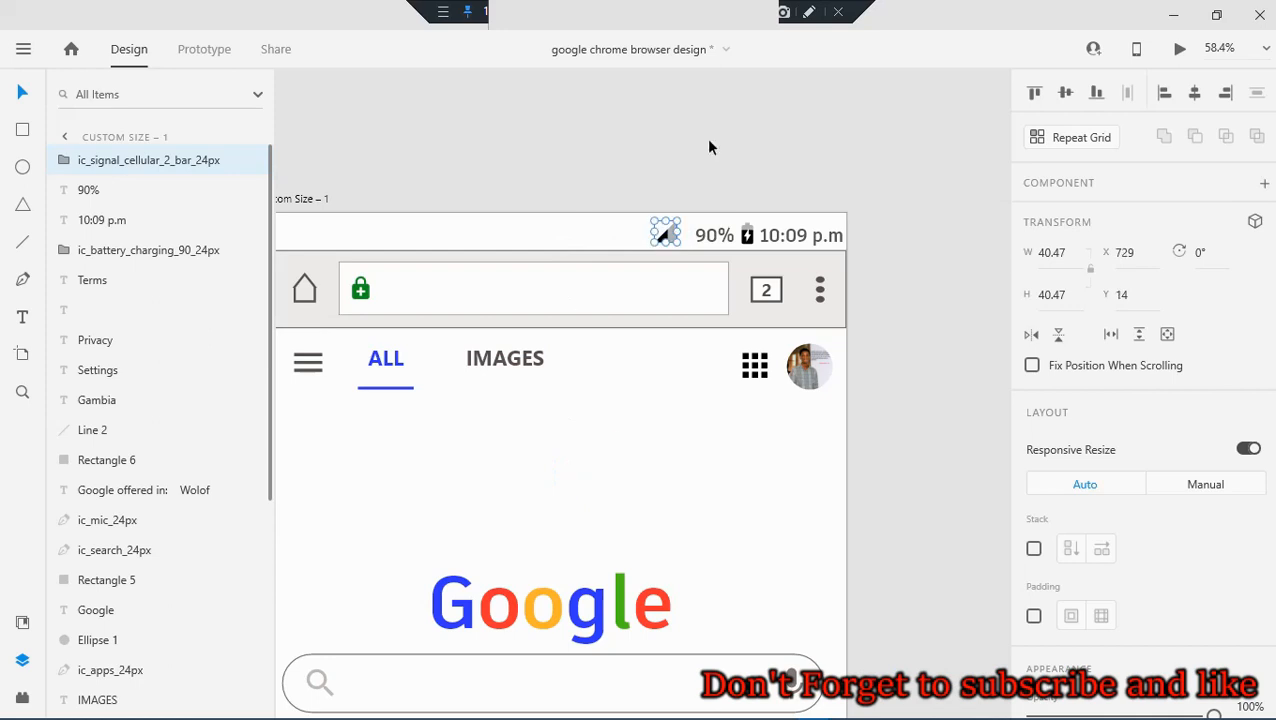
{"action": "left_click", "coordinate": [703, 170]}
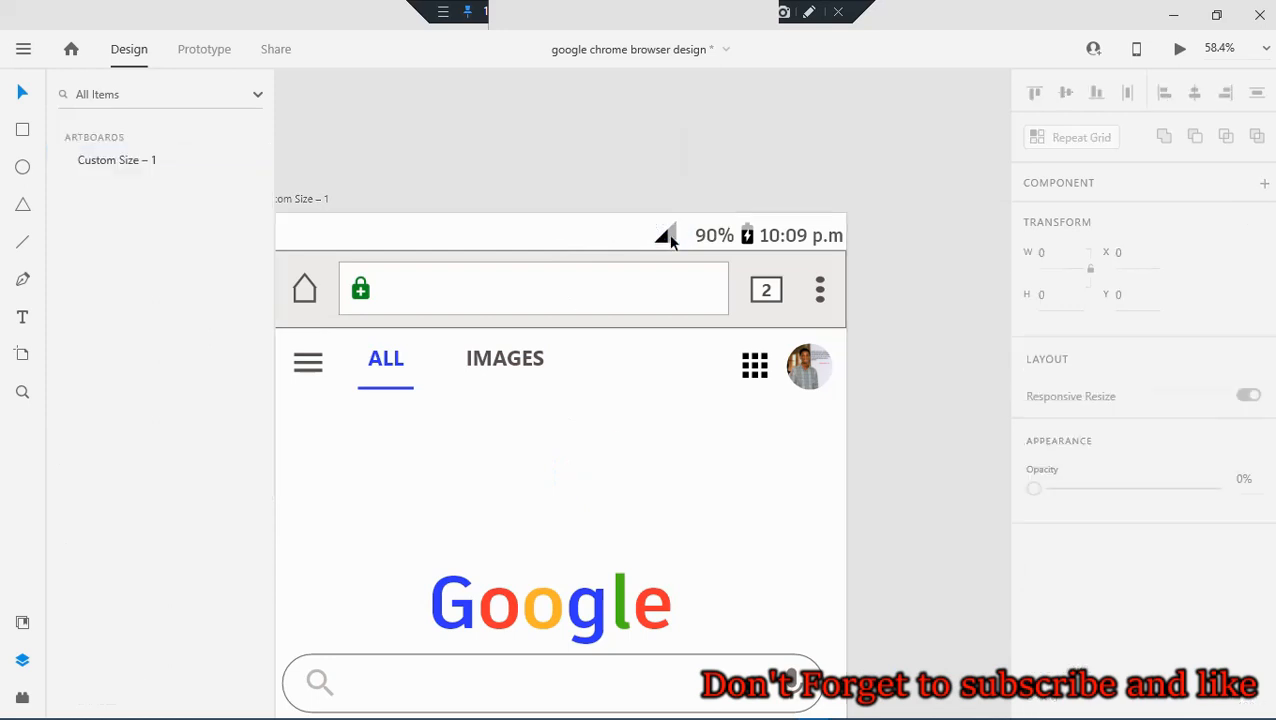
Duplicate the signal icon just left of the original at X 676, and lower both signal icons to Y 16
{"action": "left_click", "coordinate": [668, 233]}
{"action": "left_click_drag", "start_coordinate": [670, 236], "coordinate": [637, 238]}
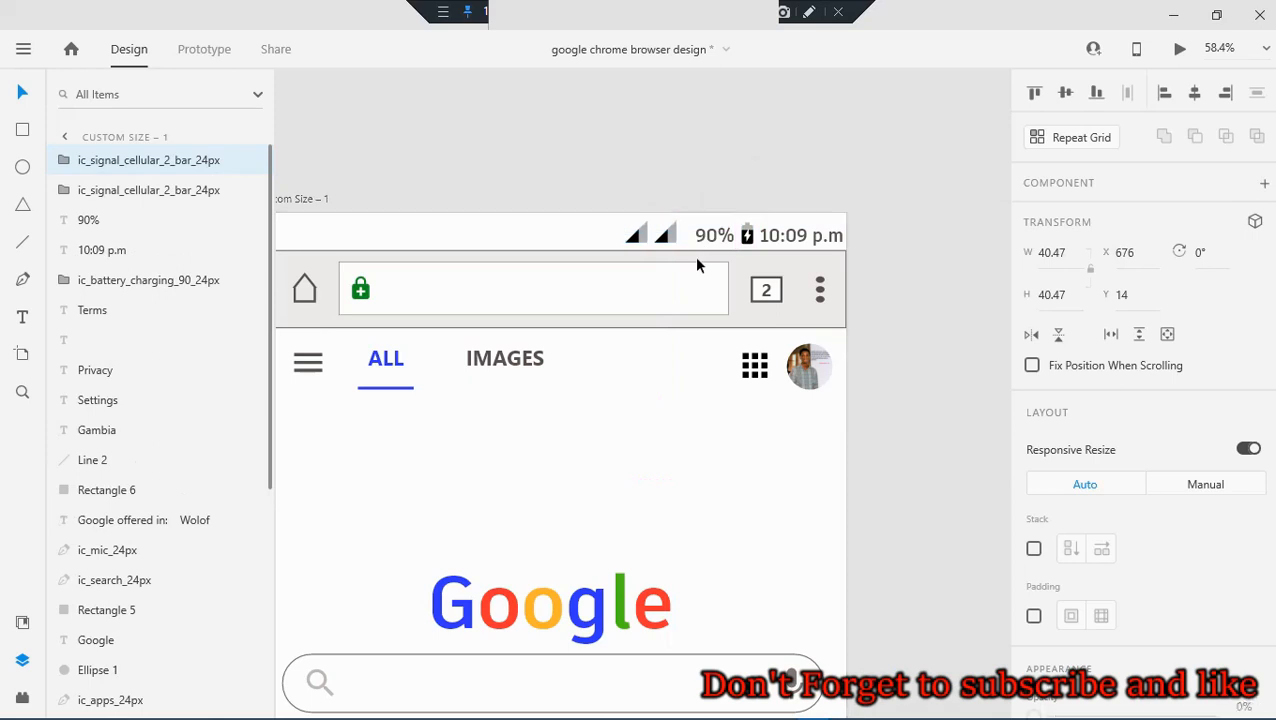
{"action": "key", "text": "Escape"}
{"action": "scroll", "coordinate": [698, 265], "scroll_direction": "up", "scroll_amount": 5}
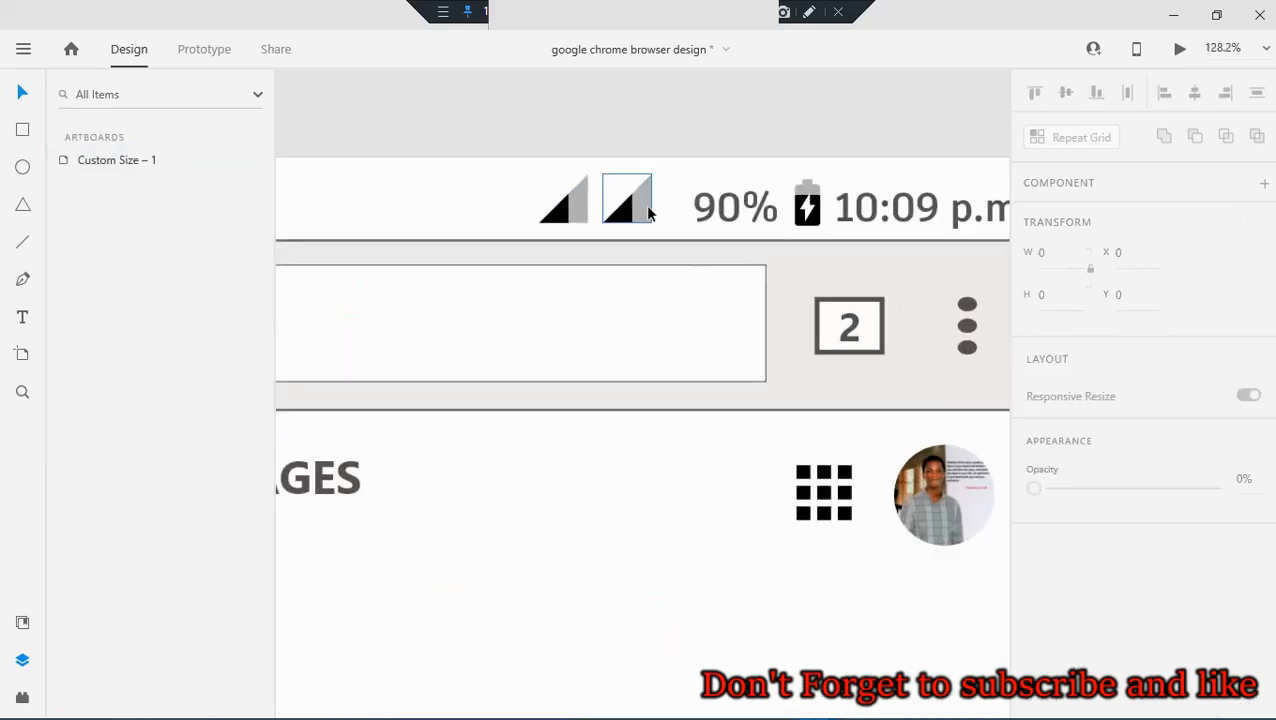
{"action": "left_click", "coordinate": [648, 212]}
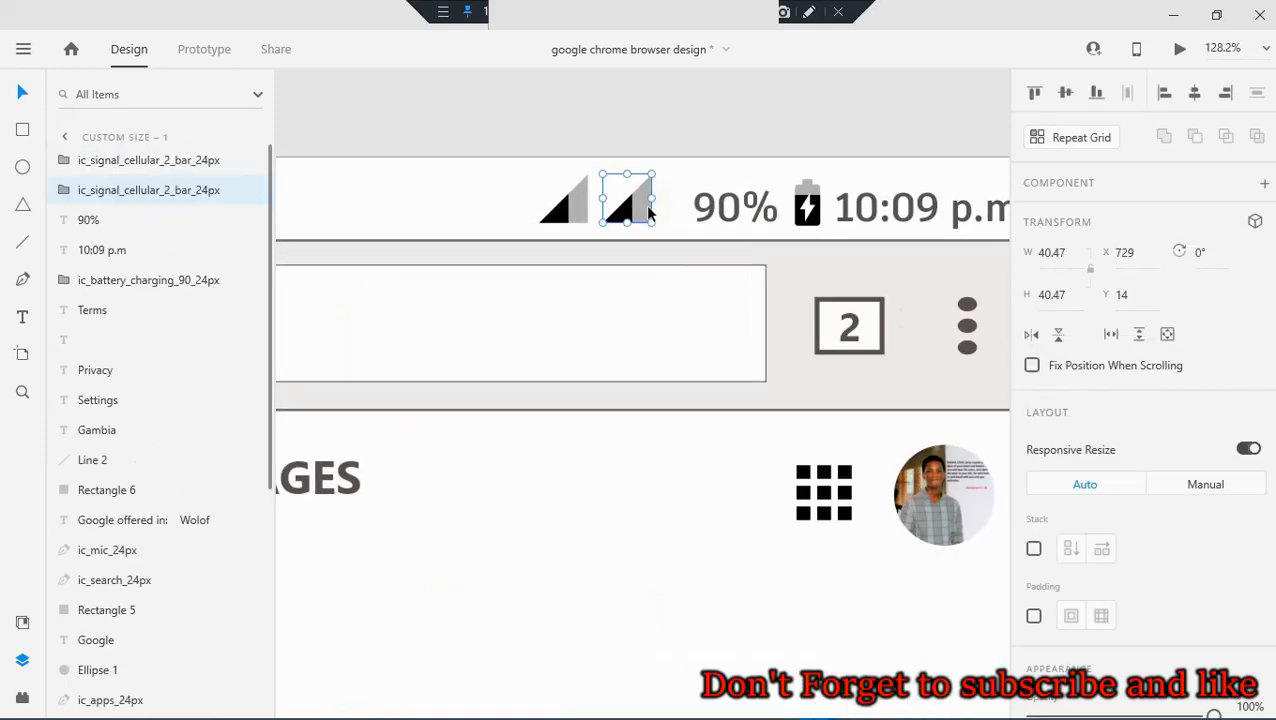
{"action": "left_click", "coordinate": [575, 210]}
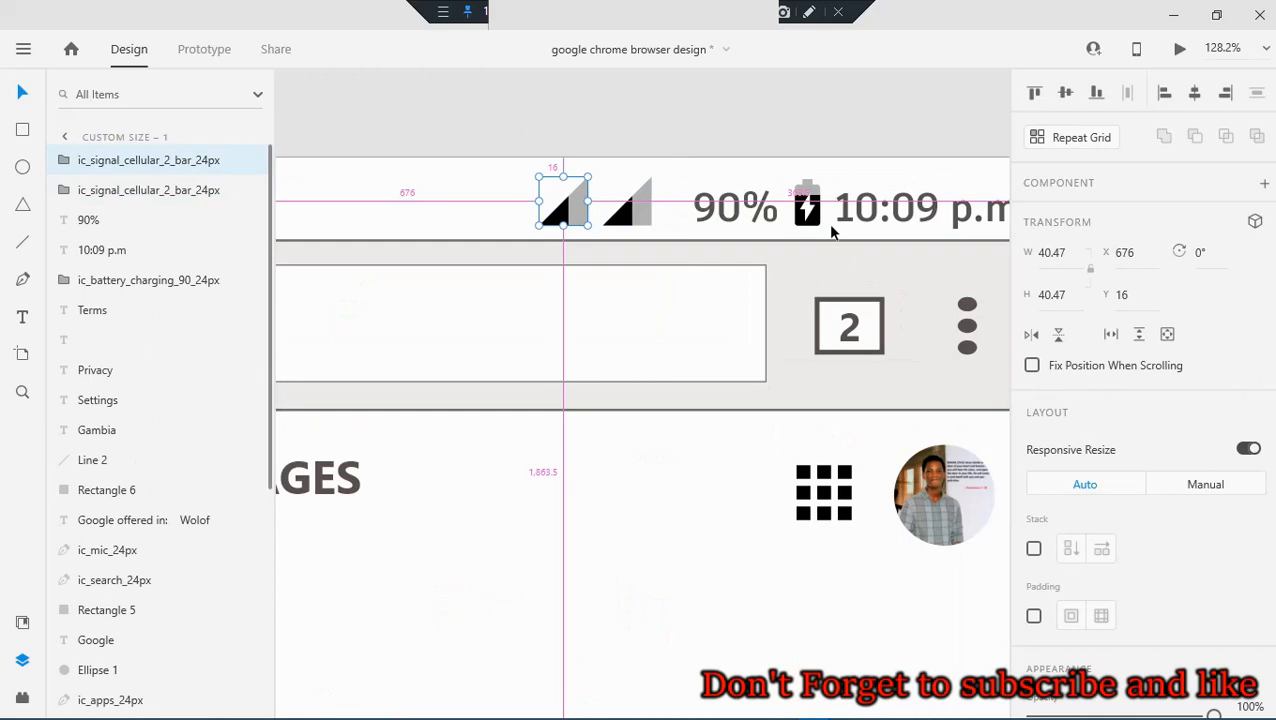
Copy the boxed "1" icon from the Image section of Material_Icons_Google and place it in the design's status bar, just left of the signal icons
{"action": "key", "text": "alt+Tab"}
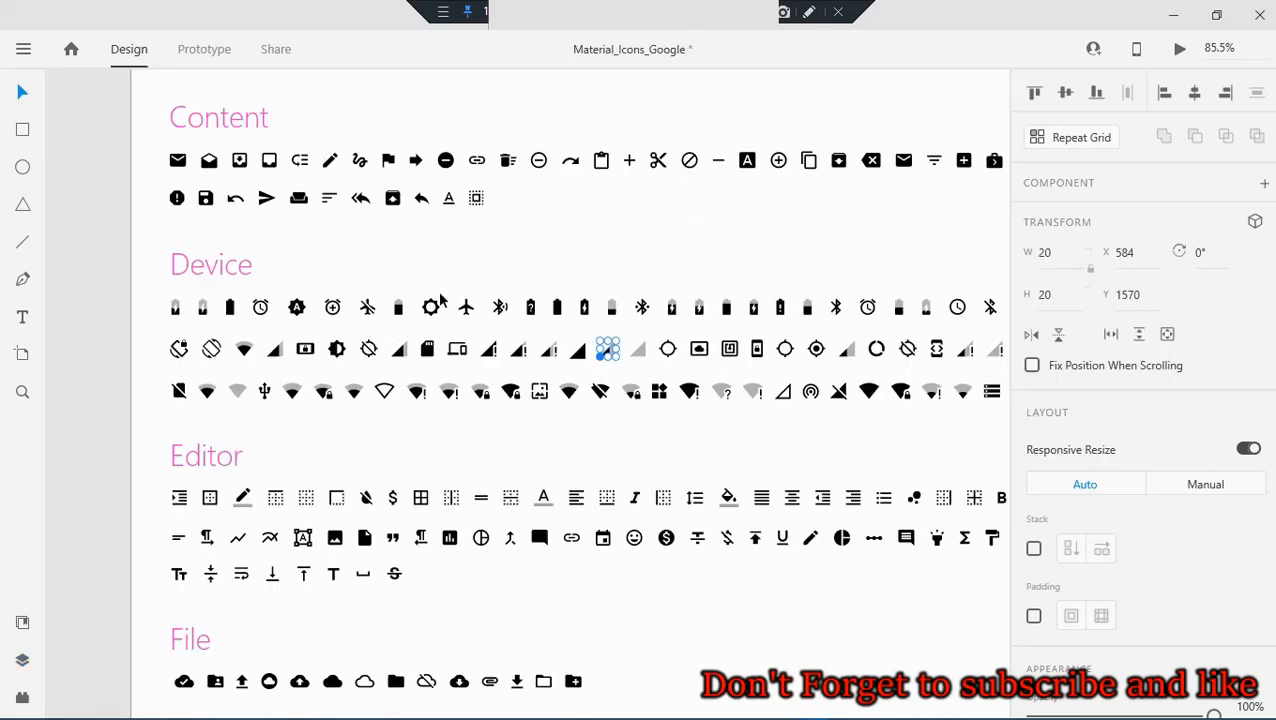
{"action": "scroll", "coordinate": [437, 295], "scroll_direction": "down", "scroll_amount": 8}
{"action": "scroll", "coordinate": [425, 317], "scroll_direction": "down", "scroll_amount": 1}
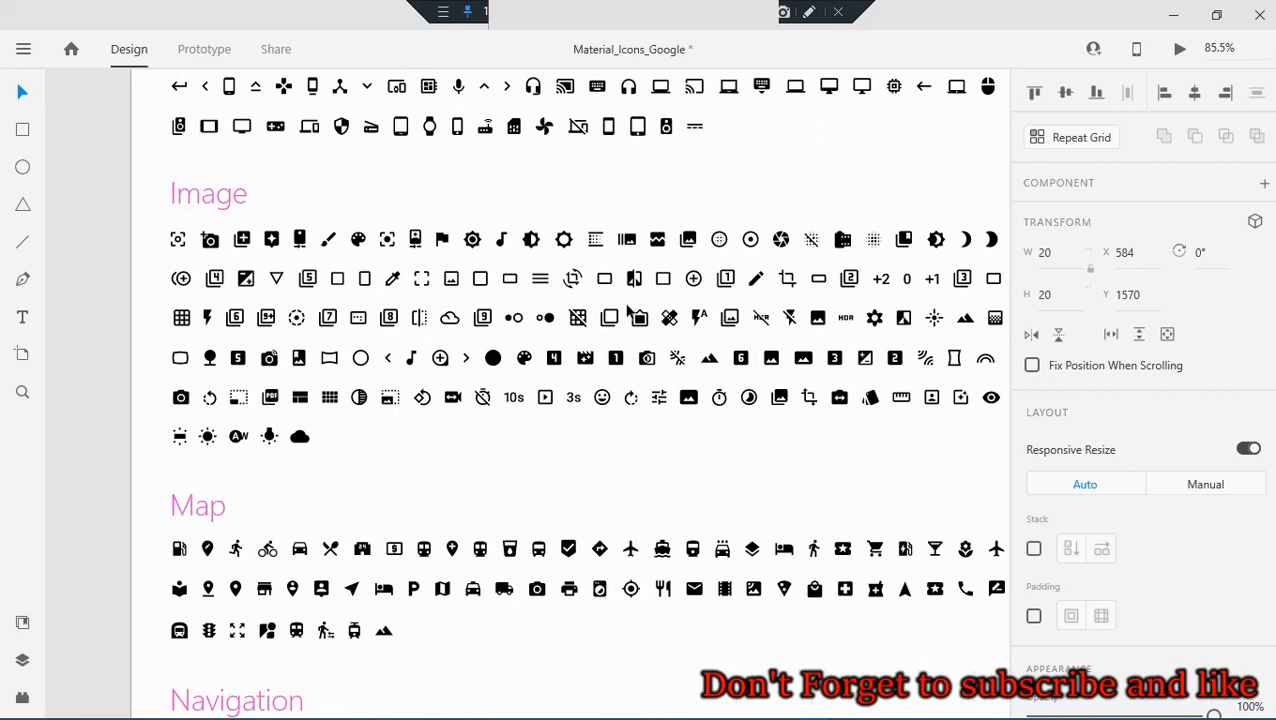
{"action": "scroll", "coordinate": [616, 366], "scroll_direction": "up", "scroll_amount": 5}
{"action": "left_click", "coordinate": [617, 361]}
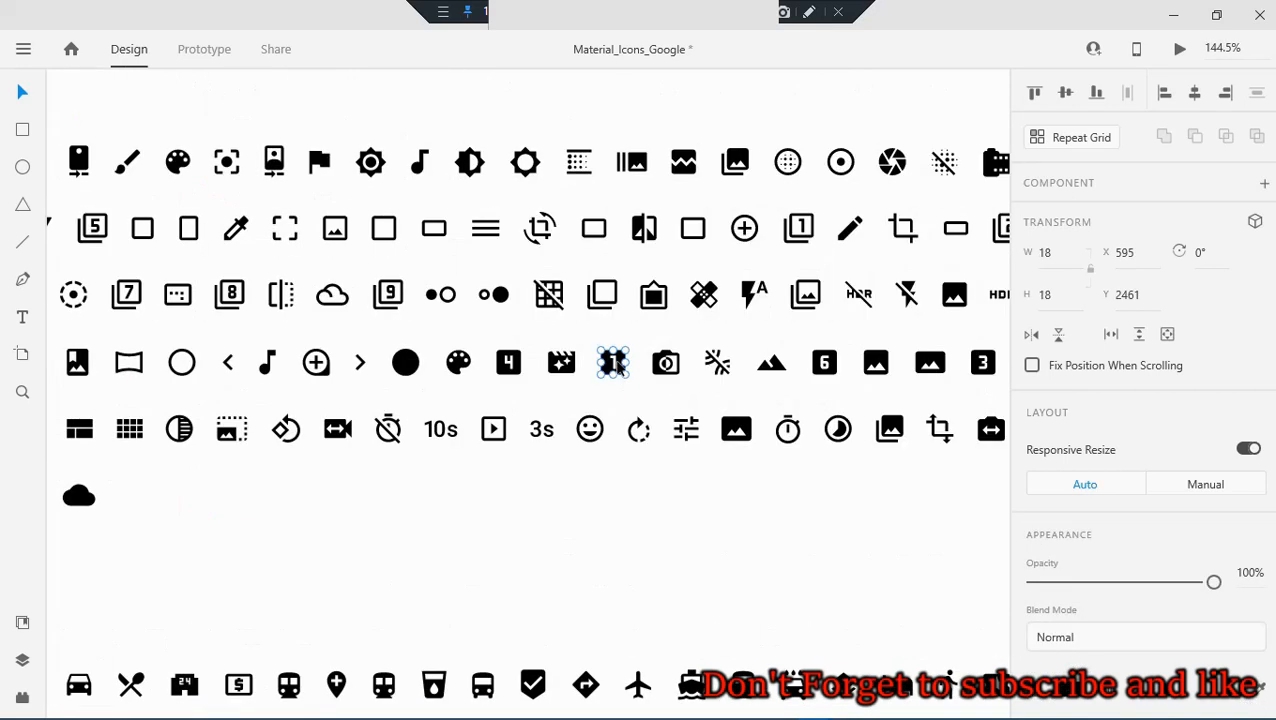
{"action": "key", "text": "alt+Tab"}
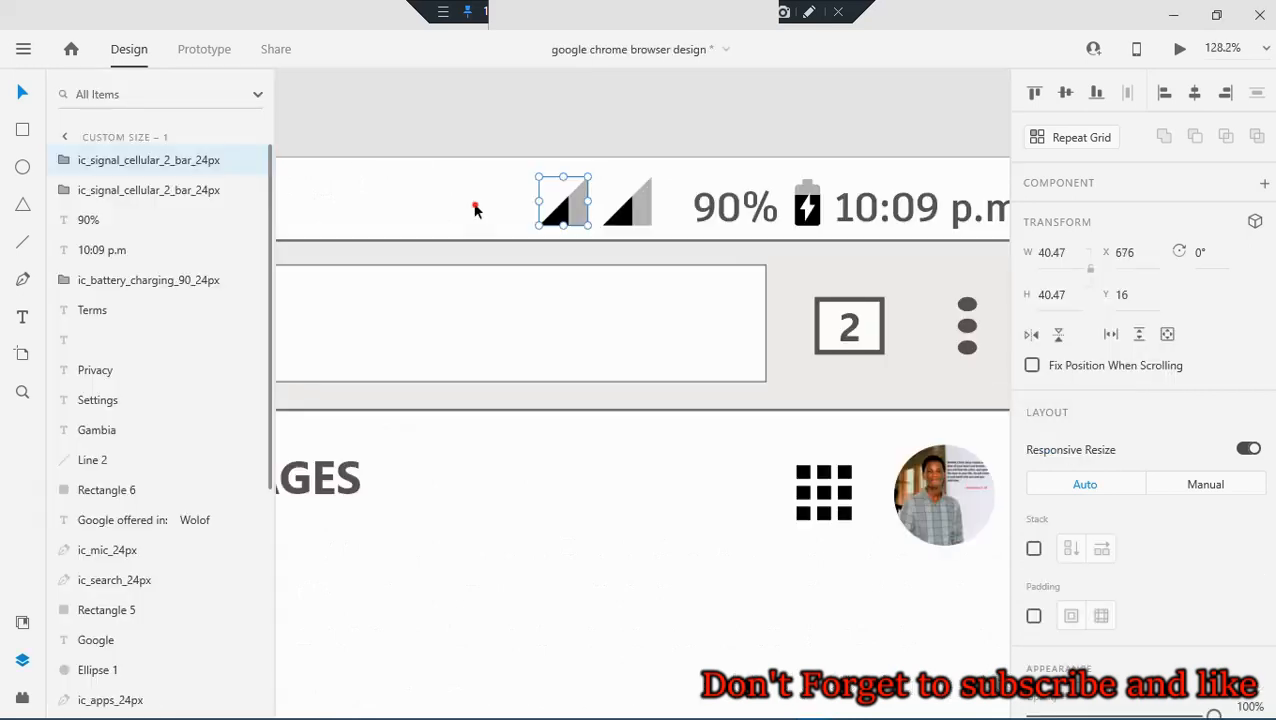
{"action": "left_click", "coordinate": [474, 209]}
{"action": "right_click", "coordinate": [474, 206]}
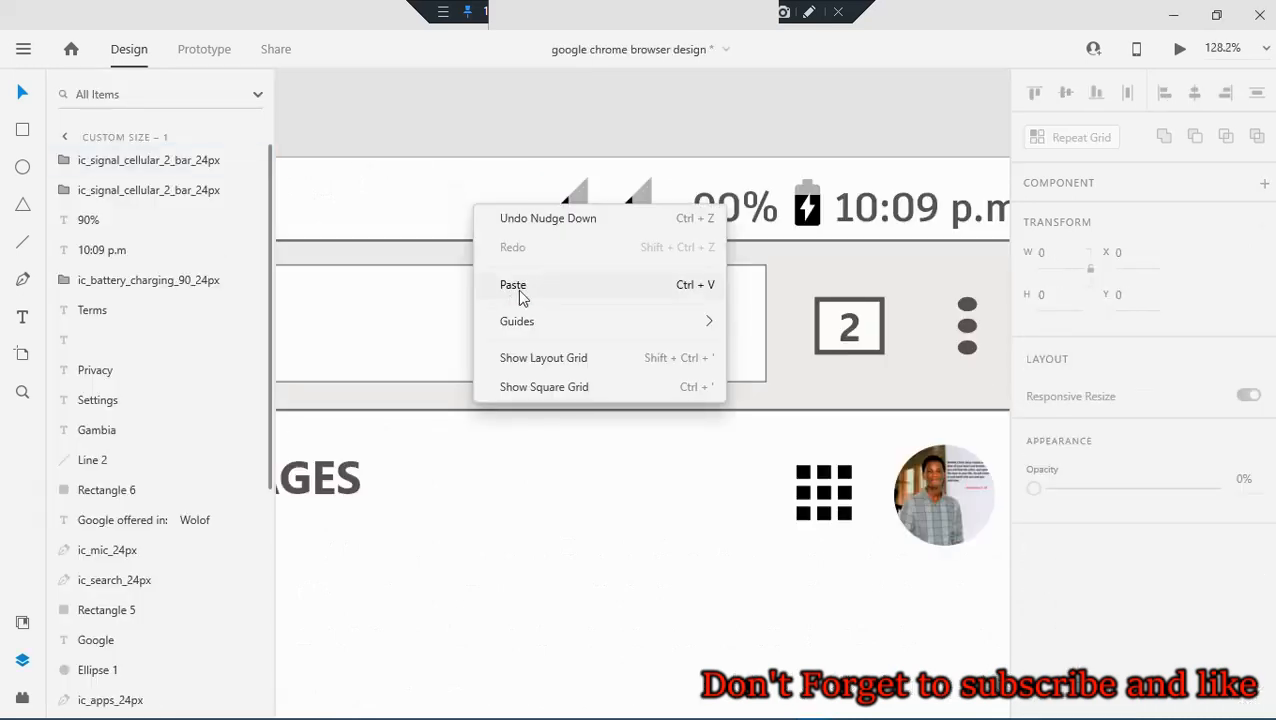
{"action": "left_click", "coordinate": [519, 290]}
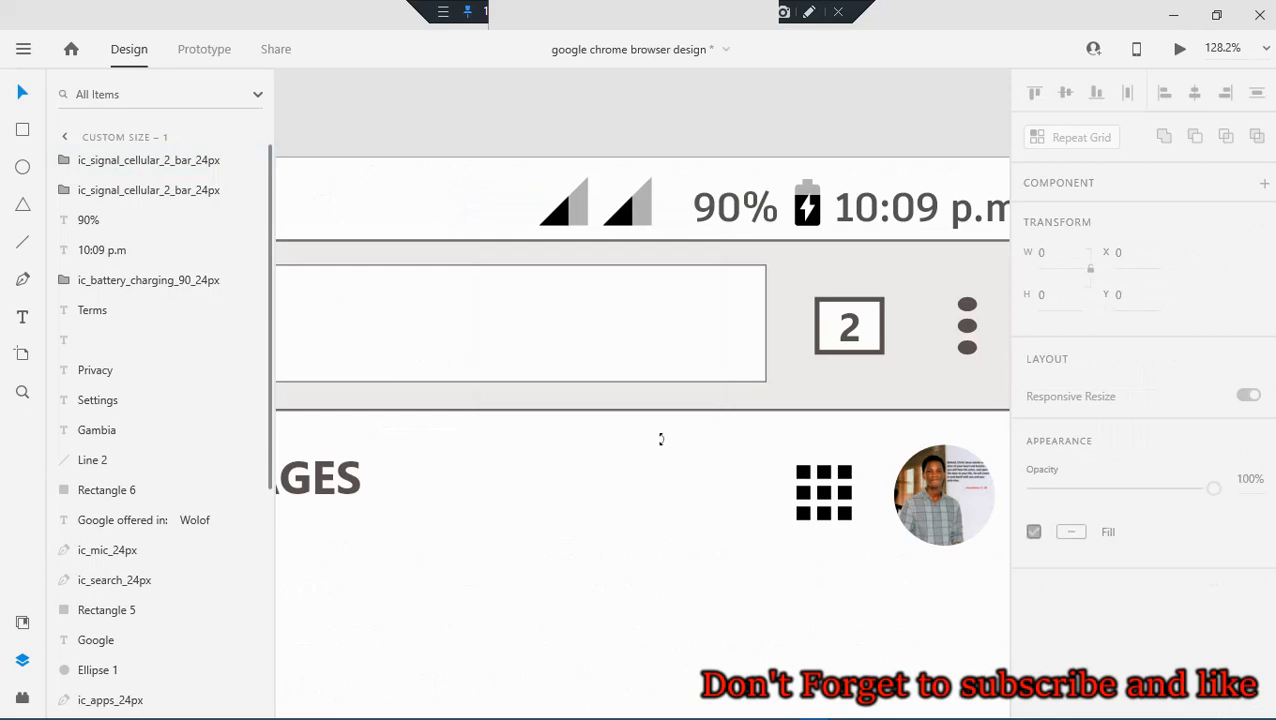
{"action": "left_click_drag", "start_coordinate": [626, 428], "coordinate": [516, 224]}
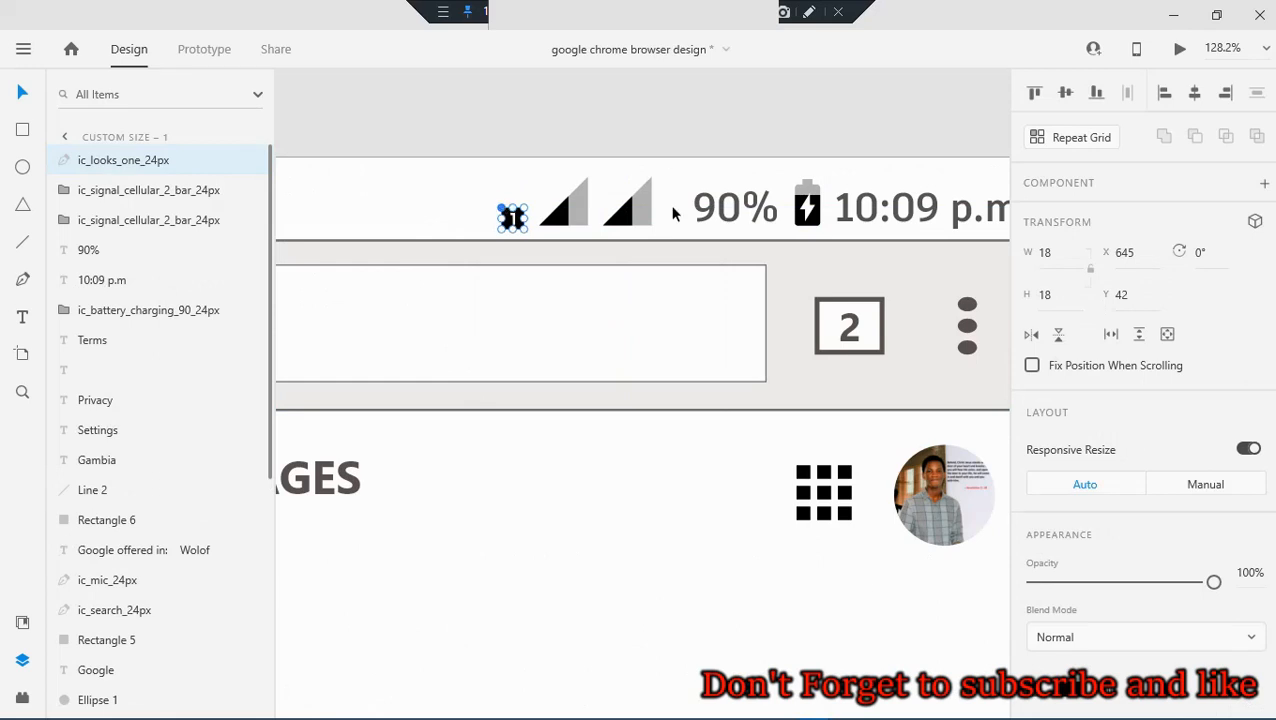
Reduce the height of both signal icons from their upper edges, keeping their width and baseline
{"action": "left_click", "coordinate": [637, 188]}
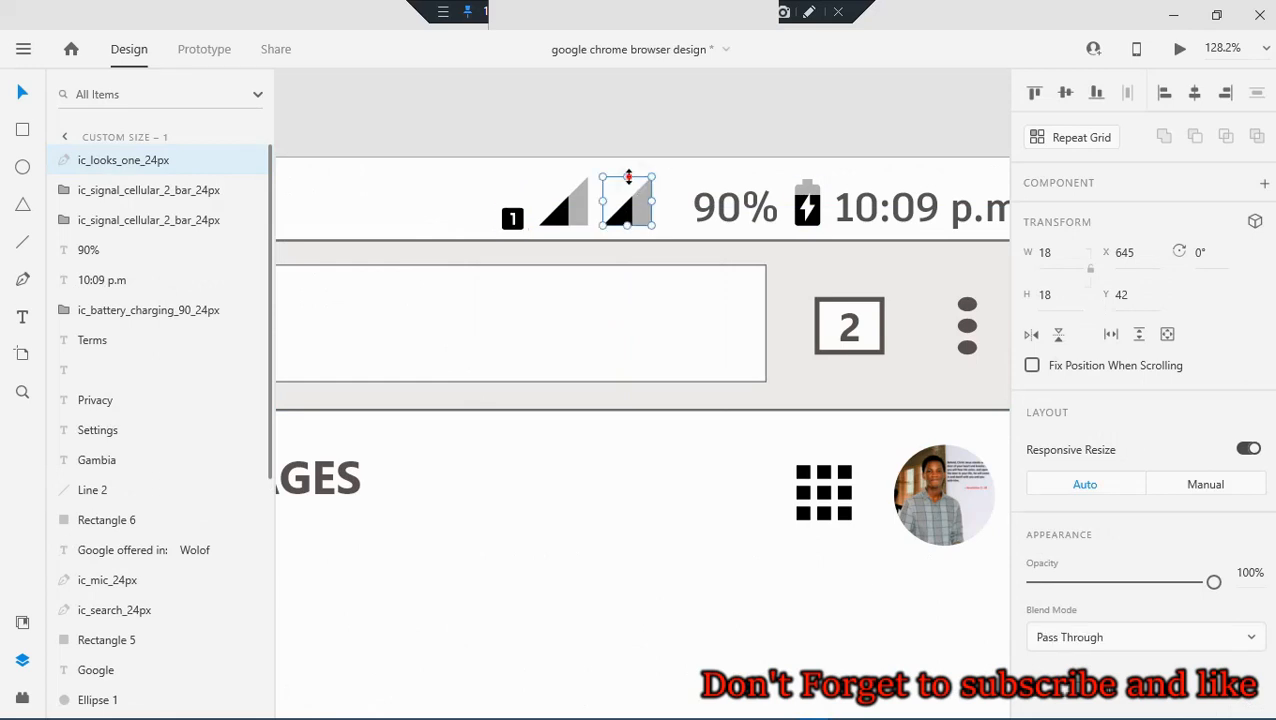
{"action": "left_click_drag", "start_coordinate": [634, 185], "coordinate": [635, 189]}
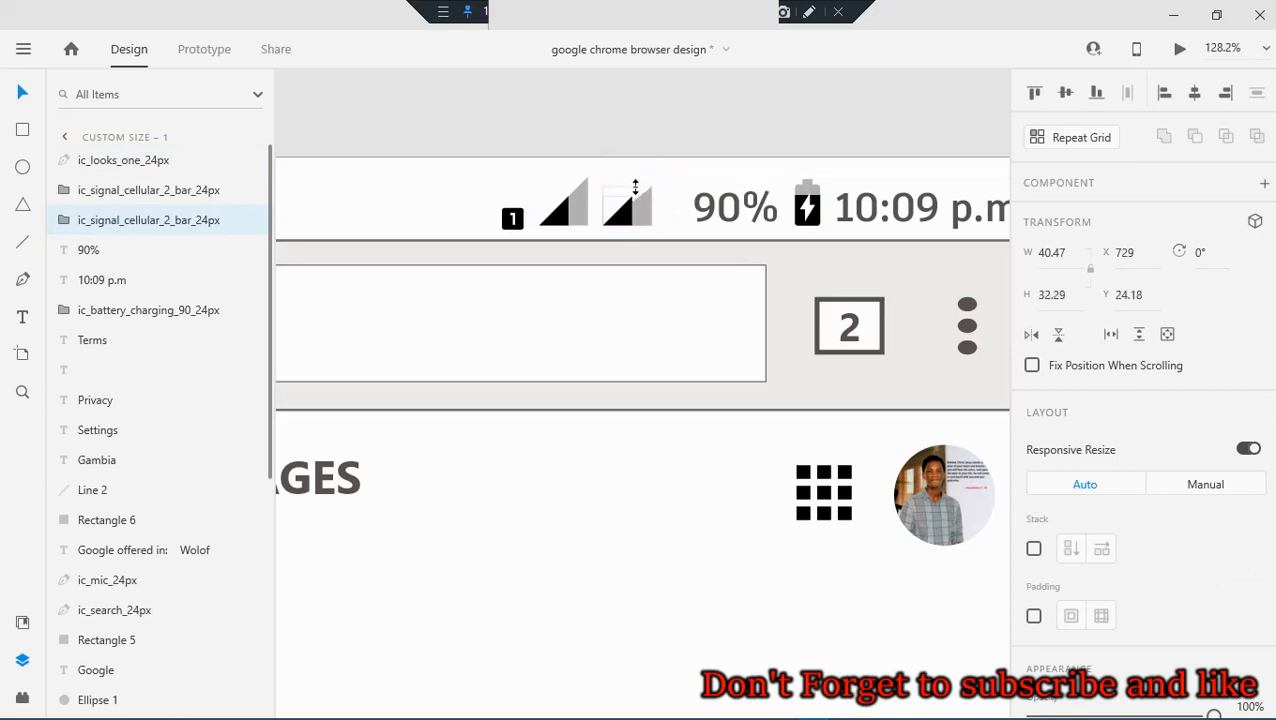
{"action": "left_click_drag", "start_coordinate": [629, 178], "coordinate": [629, 169]}
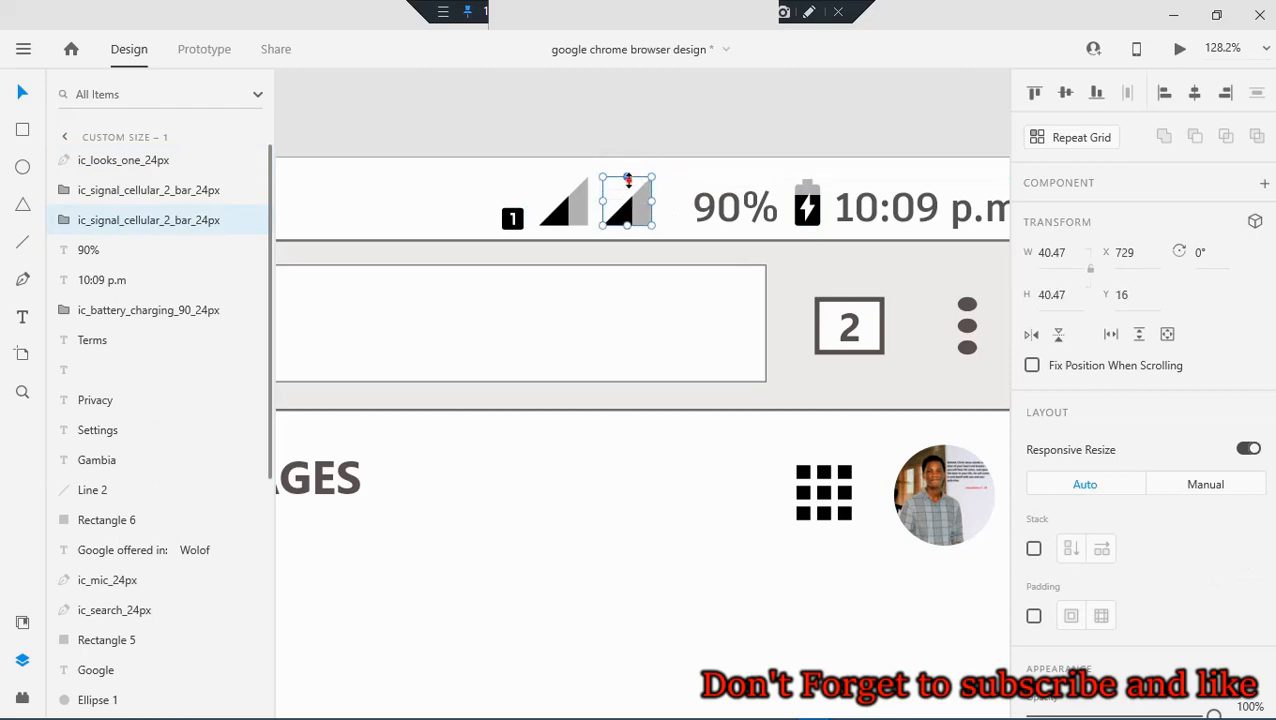
{"action": "left_click", "coordinate": [564, 182]}
{"action": "left_click_drag", "start_coordinate": [564, 177], "coordinate": [564, 192]}
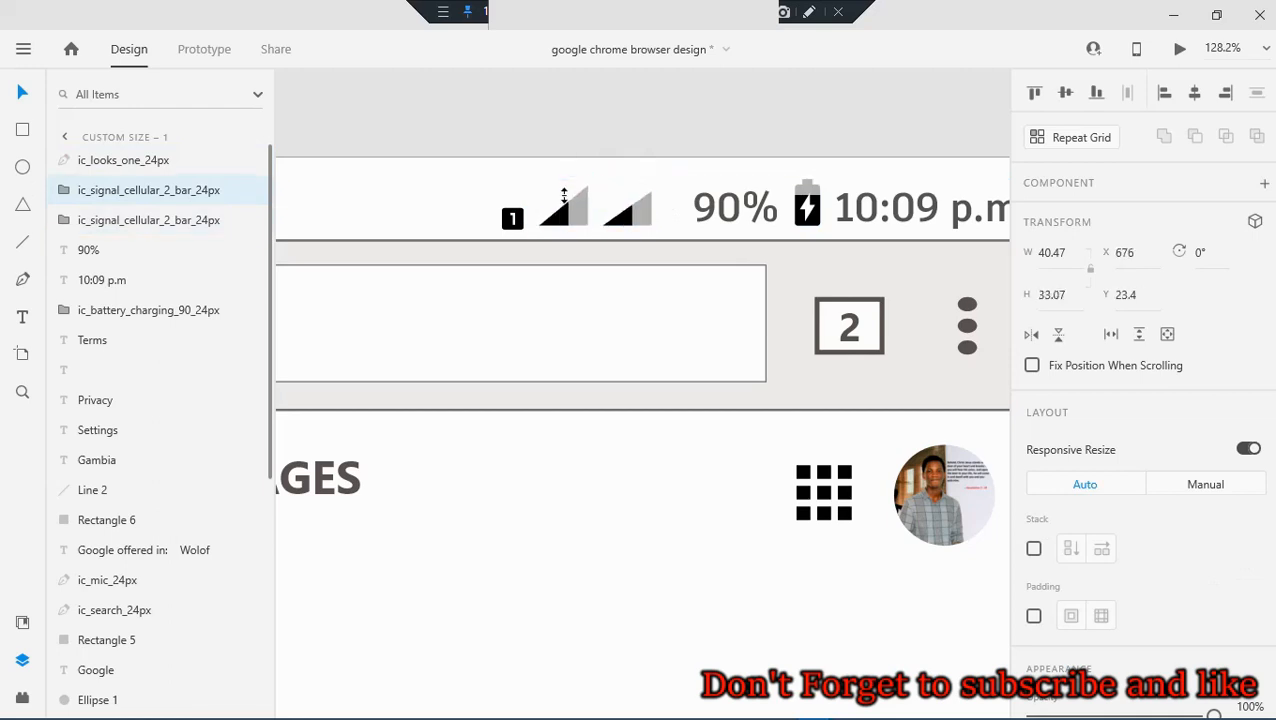
Enlarge the boxed "1" icon to about 22.6 by 22.6 and nudge it up and right, close beside the signal icons
{"action": "left_click", "coordinate": [511, 216]}
{"action": "mouse_move", "coordinate": [498, 207]}
{"action": "left_mouse_down"}
{"action": "mouse_move", "coordinate": [484, 205]}
{"action": "mouse_move", "coordinate": [505, 215]}
{"action": "left_mouse_up"}
{"action": "key", "text": "Up"}
{"action": "key", "text": "Up"}
{"action": "key", "text": "Right"}
{"action": "key", "text": "Right"}
{"action": "key", "text": "Right"}
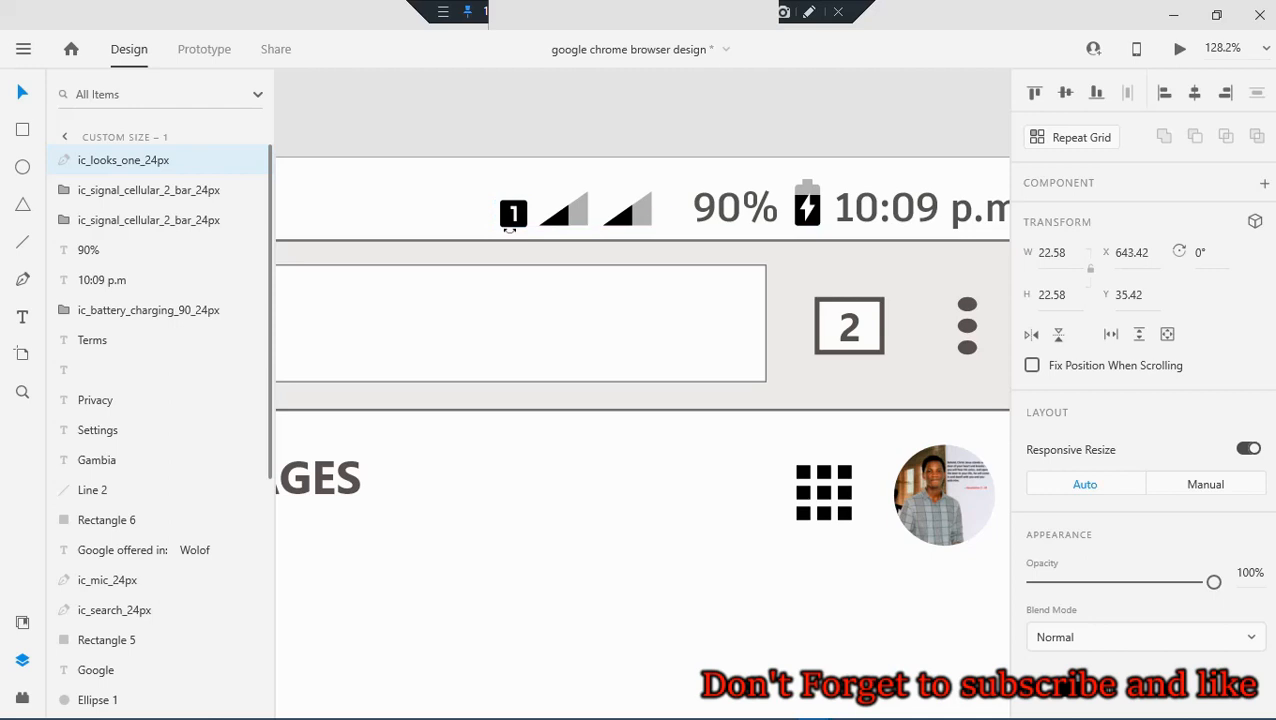
{"action": "scroll", "coordinate": [575, 308], "scroll_direction": "down", "scroll_amount": 3}
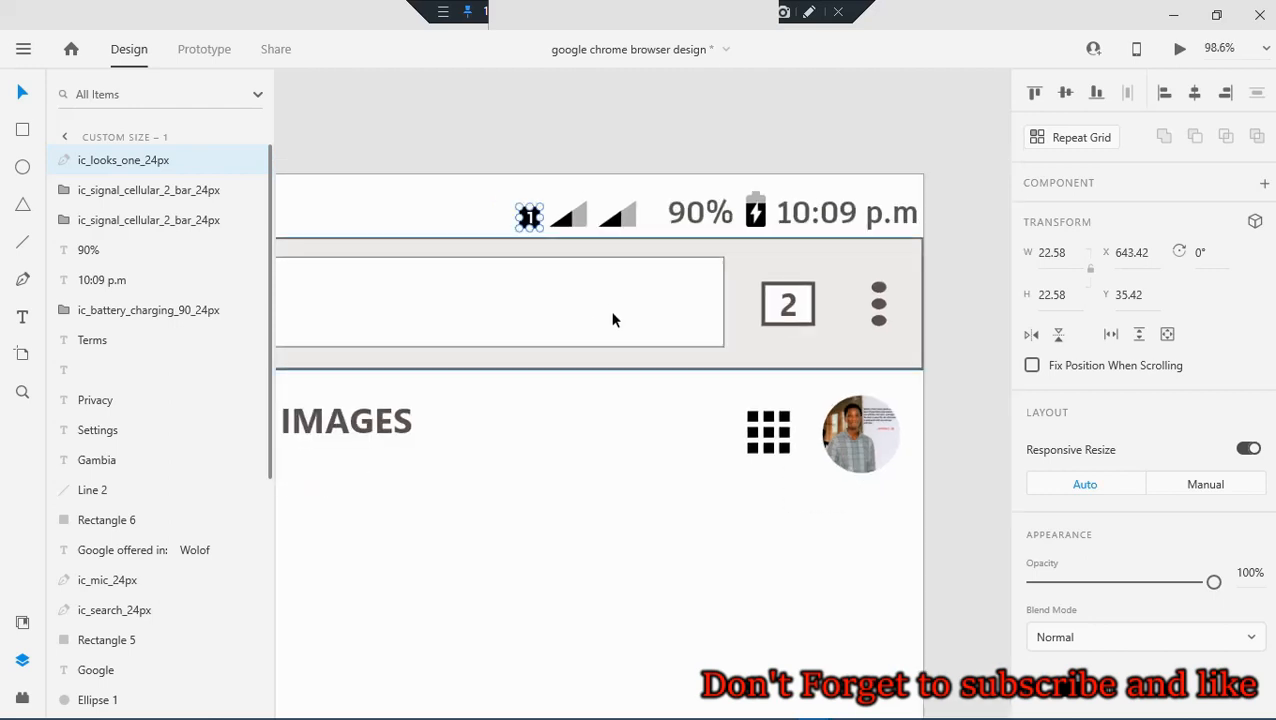
{"action": "scroll", "coordinate": [610, 320], "scroll_direction": "left", "scroll_amount": 2}
{"action": "scroll", "coordinate": [718, 177], "scroll_direction": "down", "scroll_amount": 3}
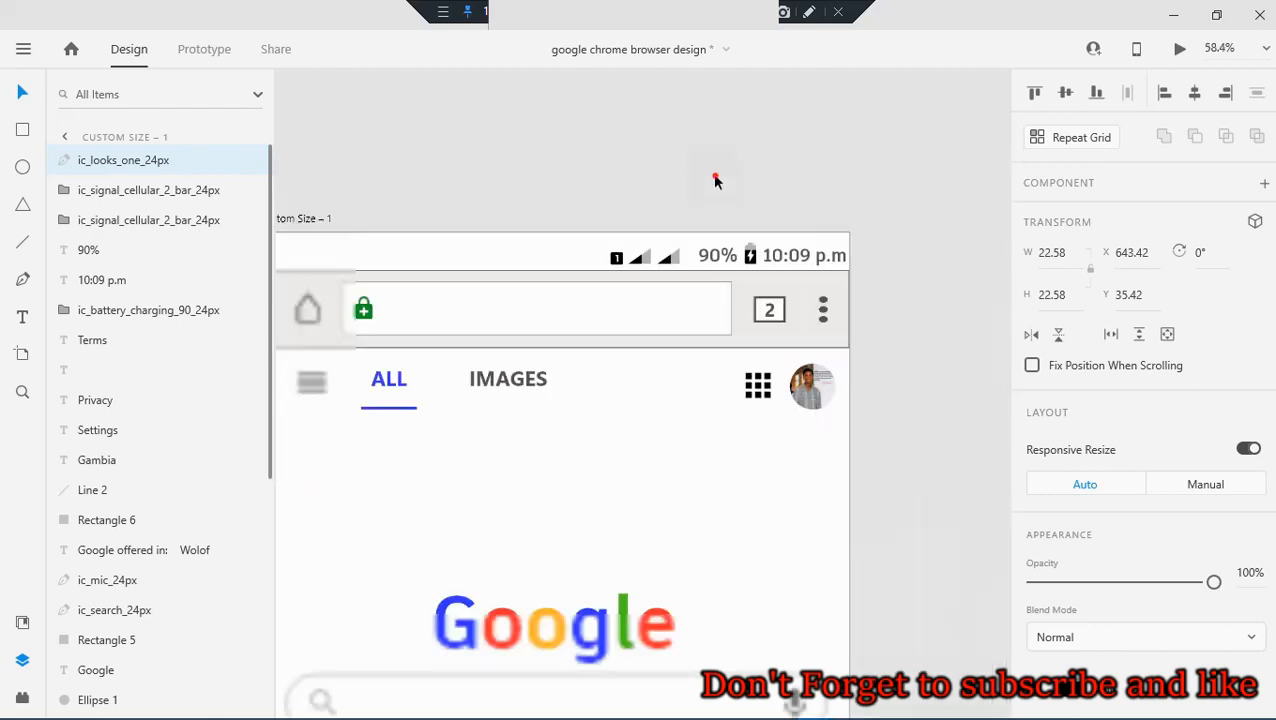
{"action": "left_click", "coordinate": [712, 180]}
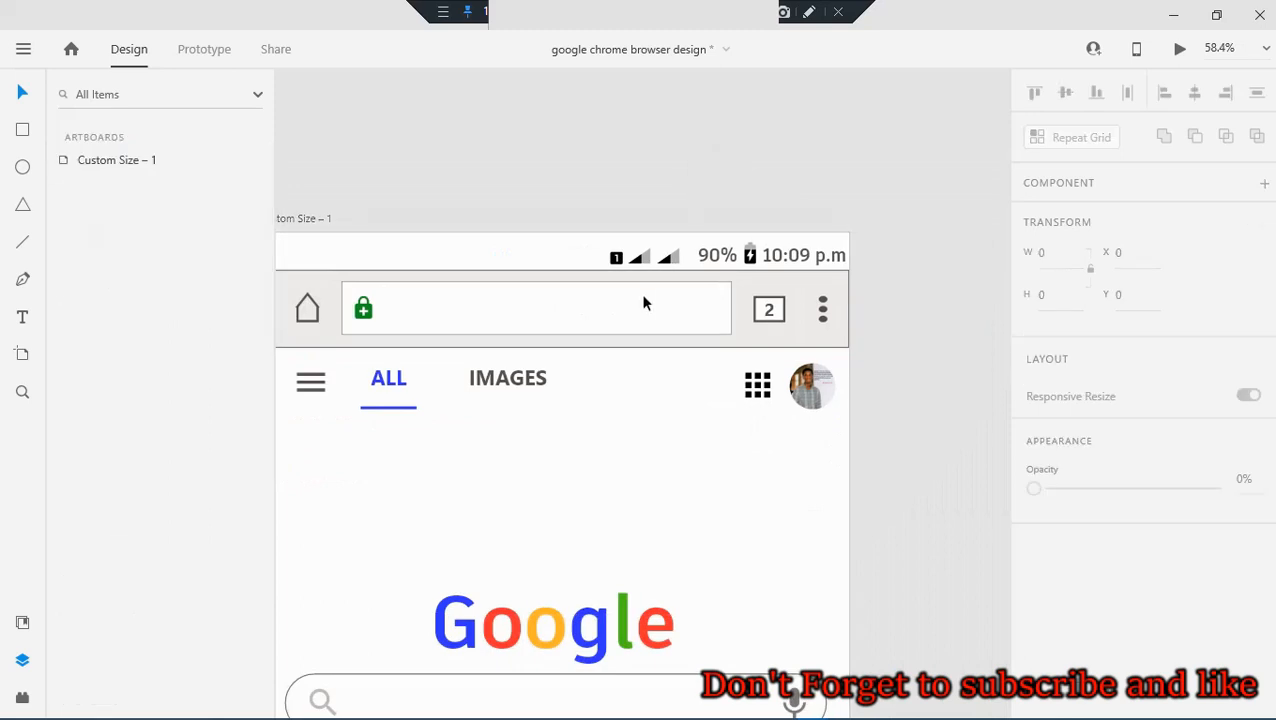
Copy the two-bar Wi-Fi icon from the icon rows above the Editor section of Material_Icons_Google and paste it into the browser design
{"action": "key", "text": "alt+Tab"}
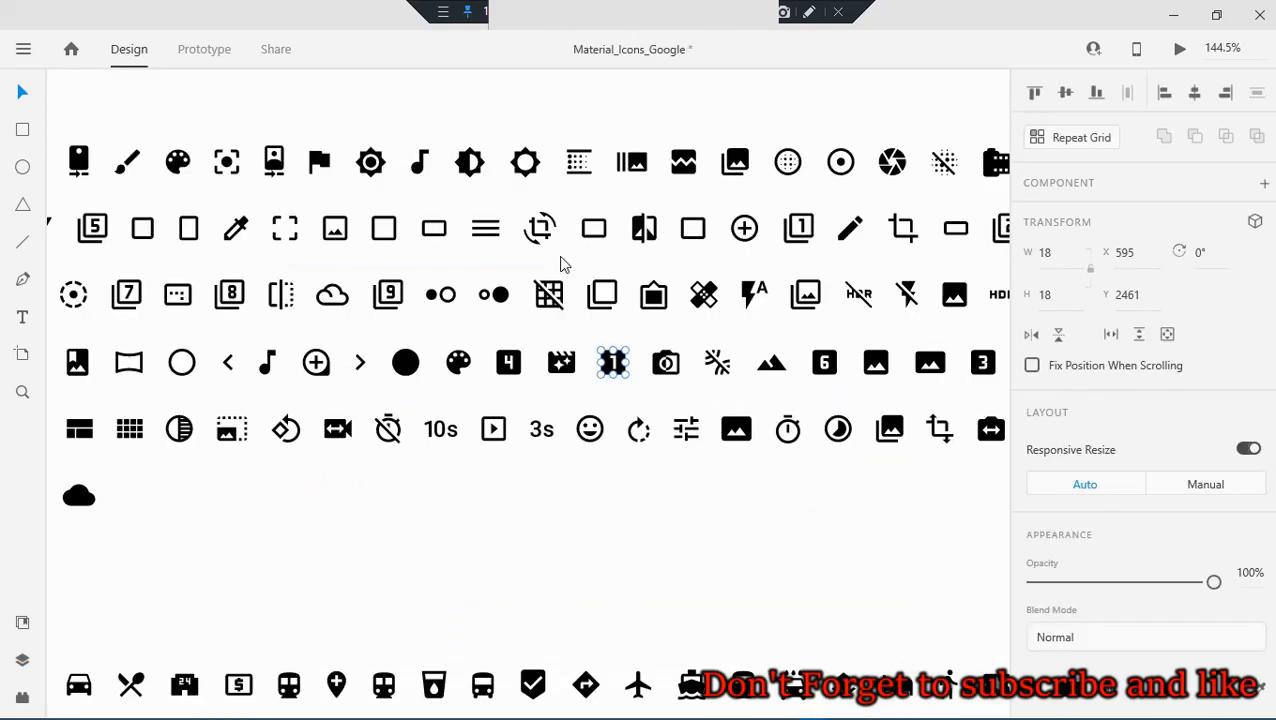
{"action": "scroll", "coordinate": [556, 410], "scroll_direction": "down", "scroll_amount": 2}
{"action": "scroll", "coordinate": [556, 411], "scroll_direction": "left", "scroll_amount": 1}
{"action": "scroll", "coordinate": [501, 394], "scroll_direction": "down", "scroll_amount": 1}
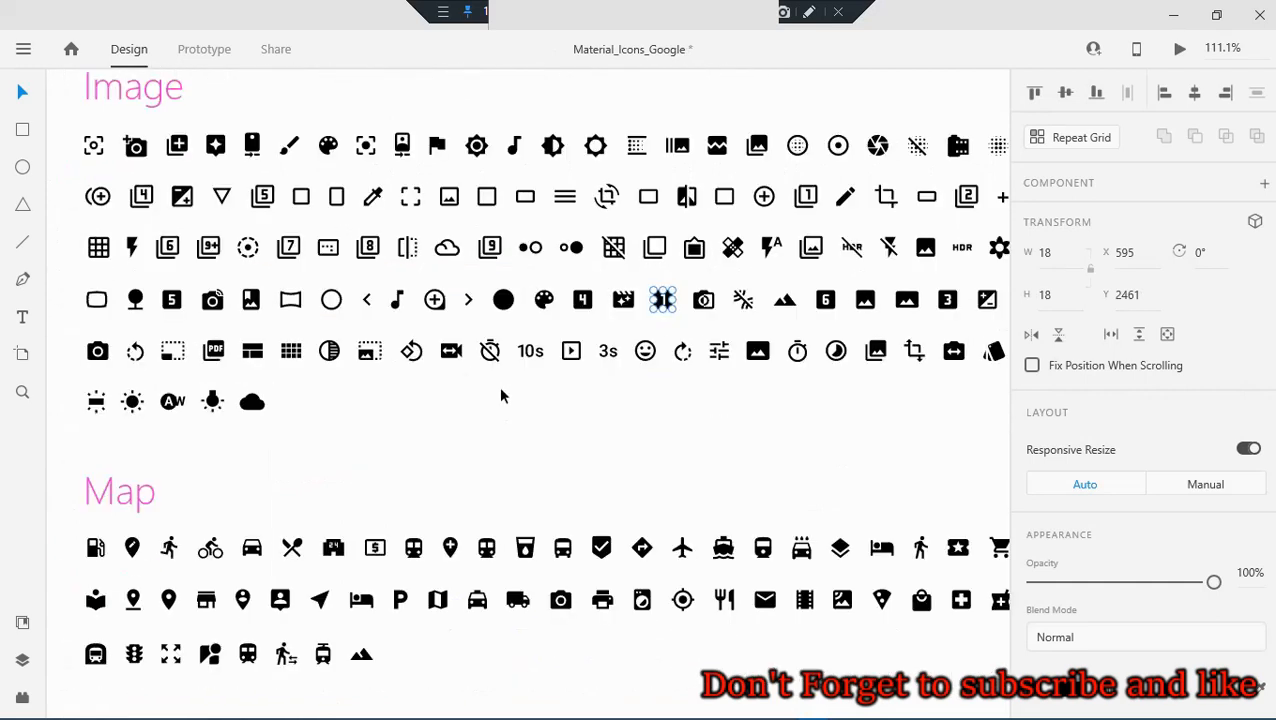
{"action": "scroll", "coordinate": [501, 396], "scroll_direction": "down", "scroll_amount": 8}
{"action": "scroll", "coordinate": [501, 396], "scroll_direction": "up", "scroll_amount": 8}
{"action": "scroll", "coordinate": [501, 396], "scroll_direction": "up", "scroll_amount": 10}
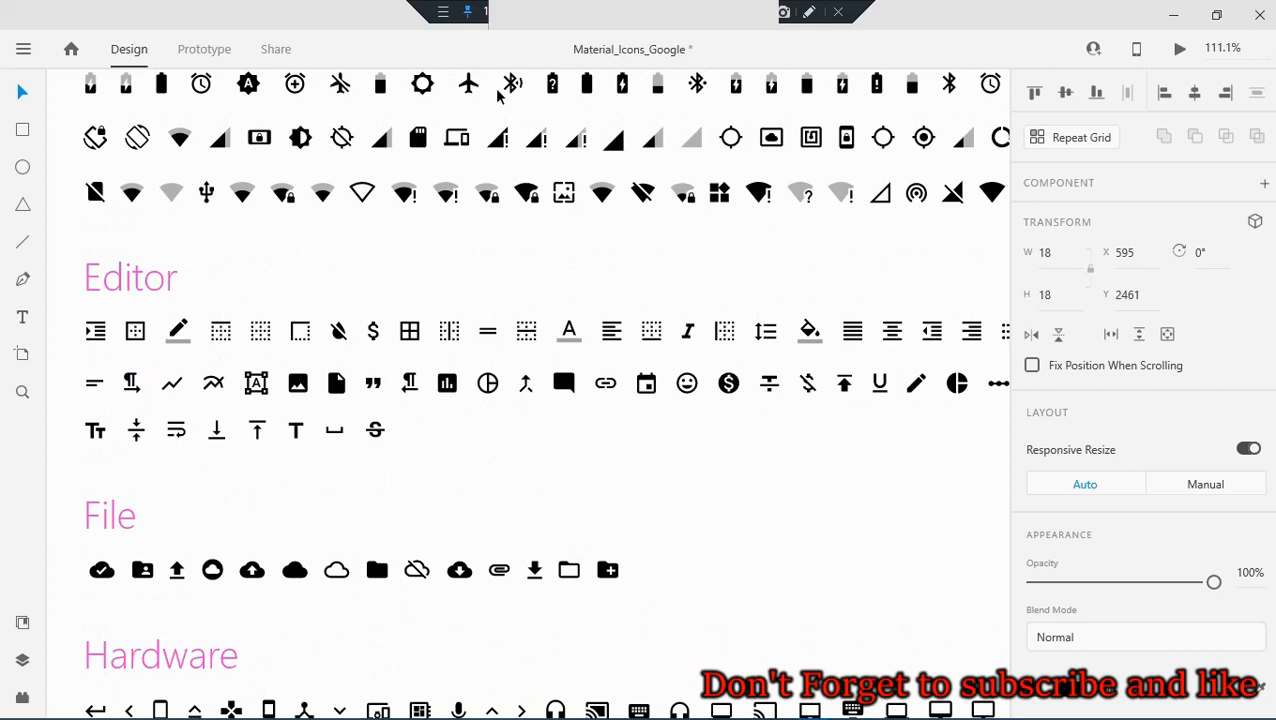
{"action": "left_click", "coordinate": [330, 192]}
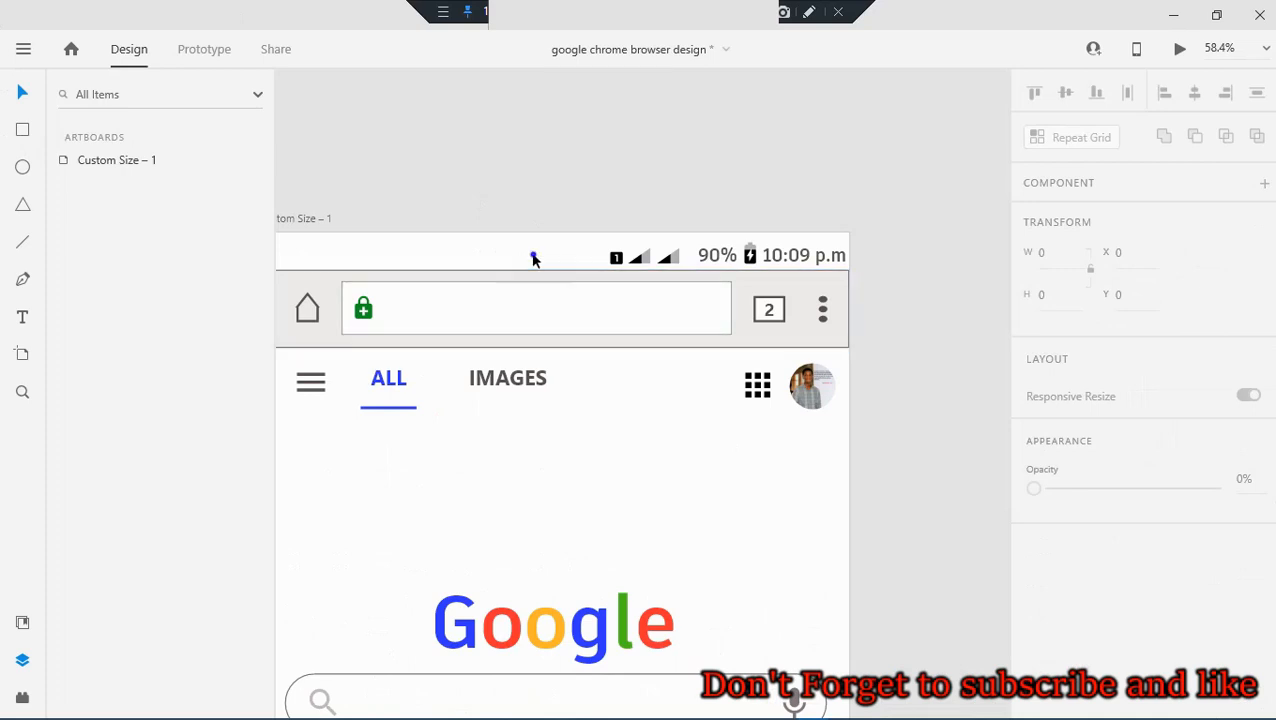
{"action": "right_click", "coordinate": [537, 259]}
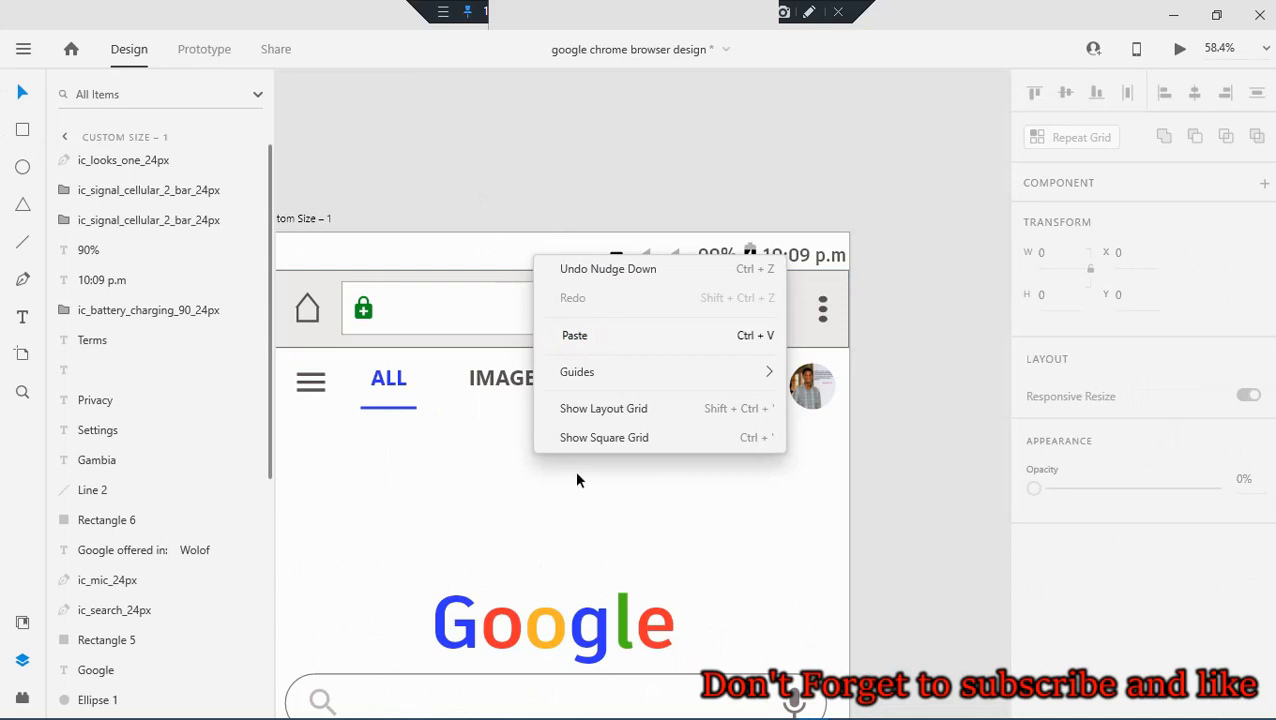
{"action": "key", "text": "ctrl+v"}
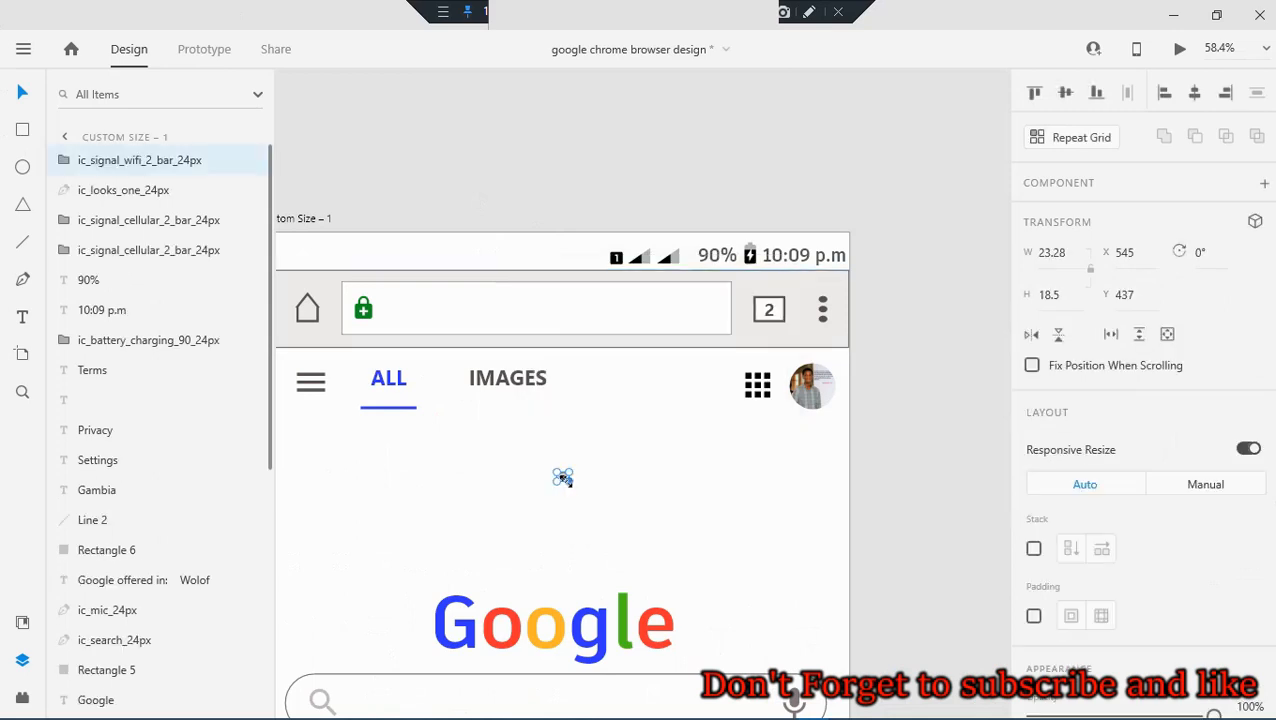
Enlarge the Wi-Fi icon to about 44.5 by 32.3 and place it in the status bar, just left of the boxed "1" icon
{"action": "left_click_drag", "start_coordinate": [564, 480], "coordinate": [572, 490]}
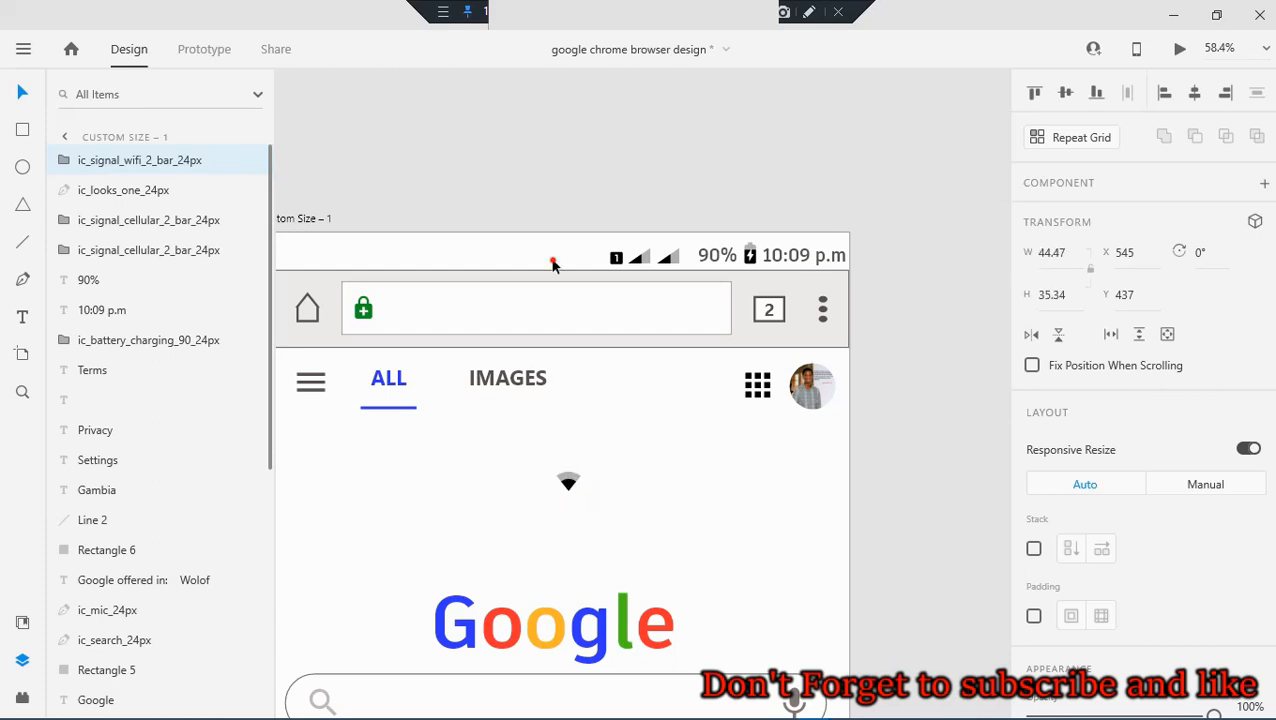
{"action": "left_click_drag", "start_coordinate": [552, 263], "coordinate": [589, 260]}
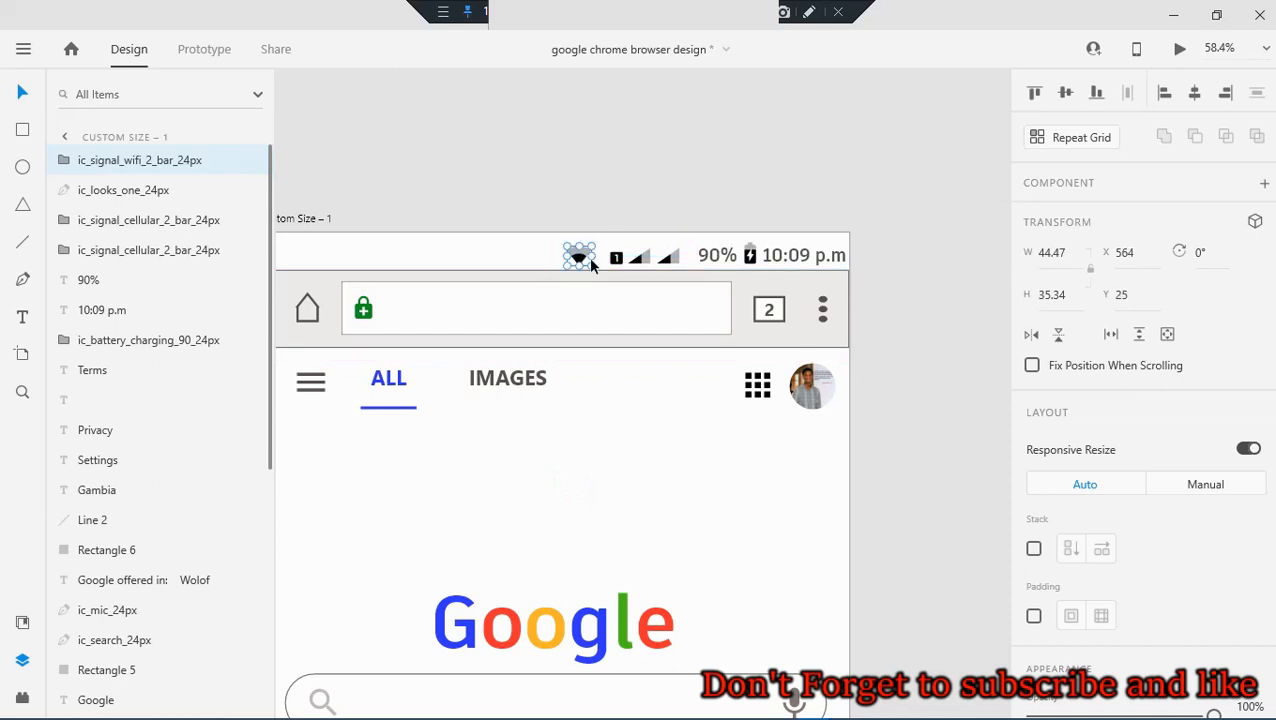
{"action": "scroll", "coordinate": [590, 262], "scroll_direction": "up", "scroll_amount": 5}
{"action": "scroll", "coordinate": [591, 259], "scroll_direction": "up", "scroll_amount": 1}
{"action": "scroll", "coordinate": [548, 210], "scroll_direction": "down", "scroll_amount": 1}
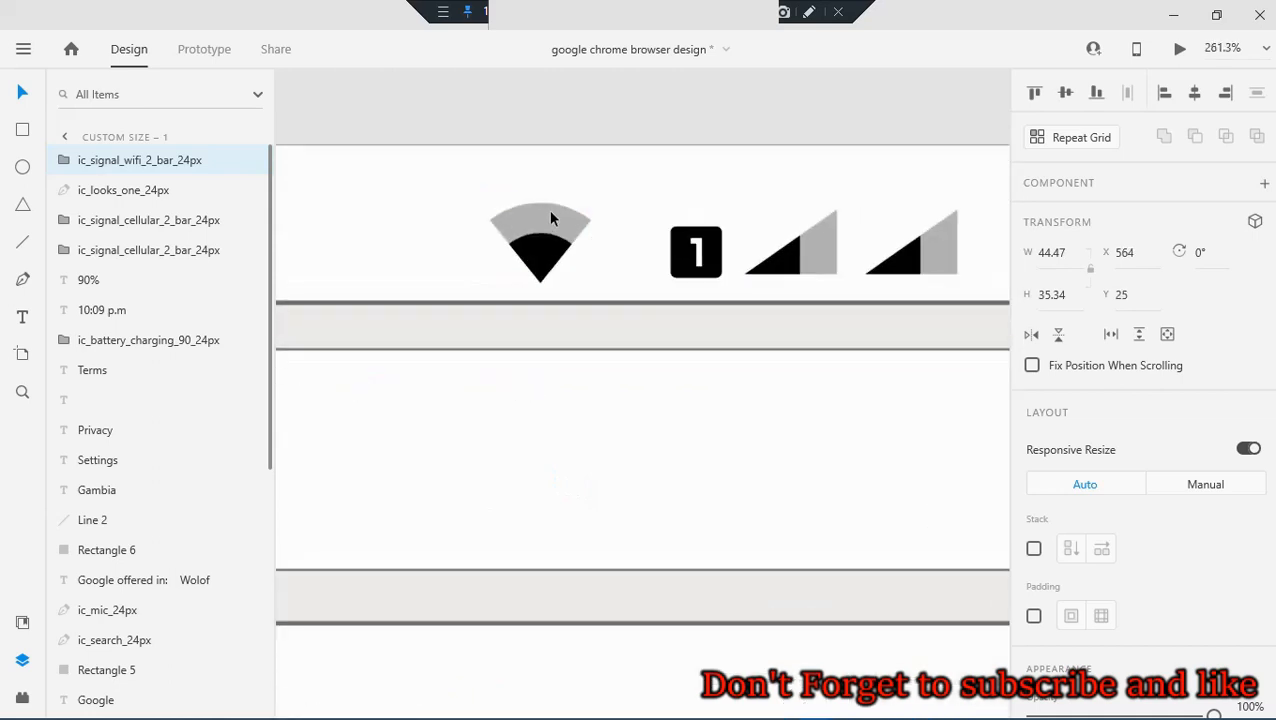
{"action": "left_click_drag", "start_coordinate": [545, 208], "coordinate": [546, 216]}
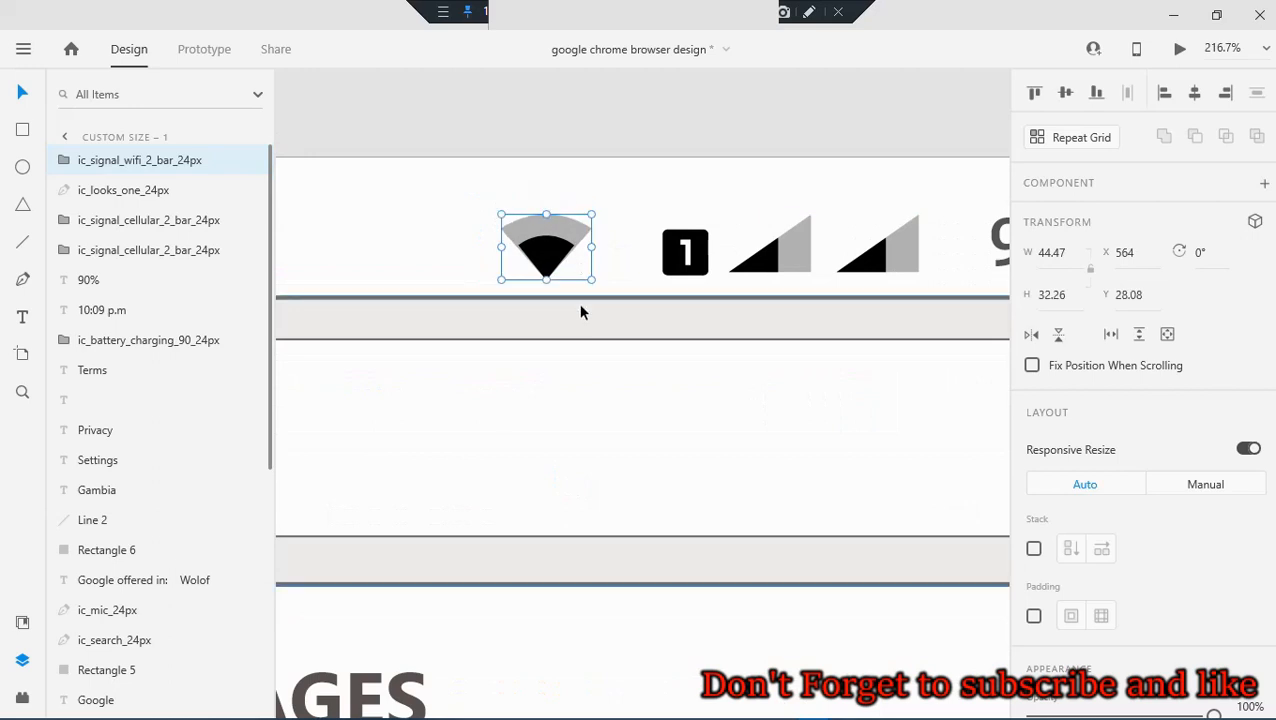
{"action": "scroll", "coordinate": [590, 270], "scroll_direction": "down", "scroll_amount": 3}
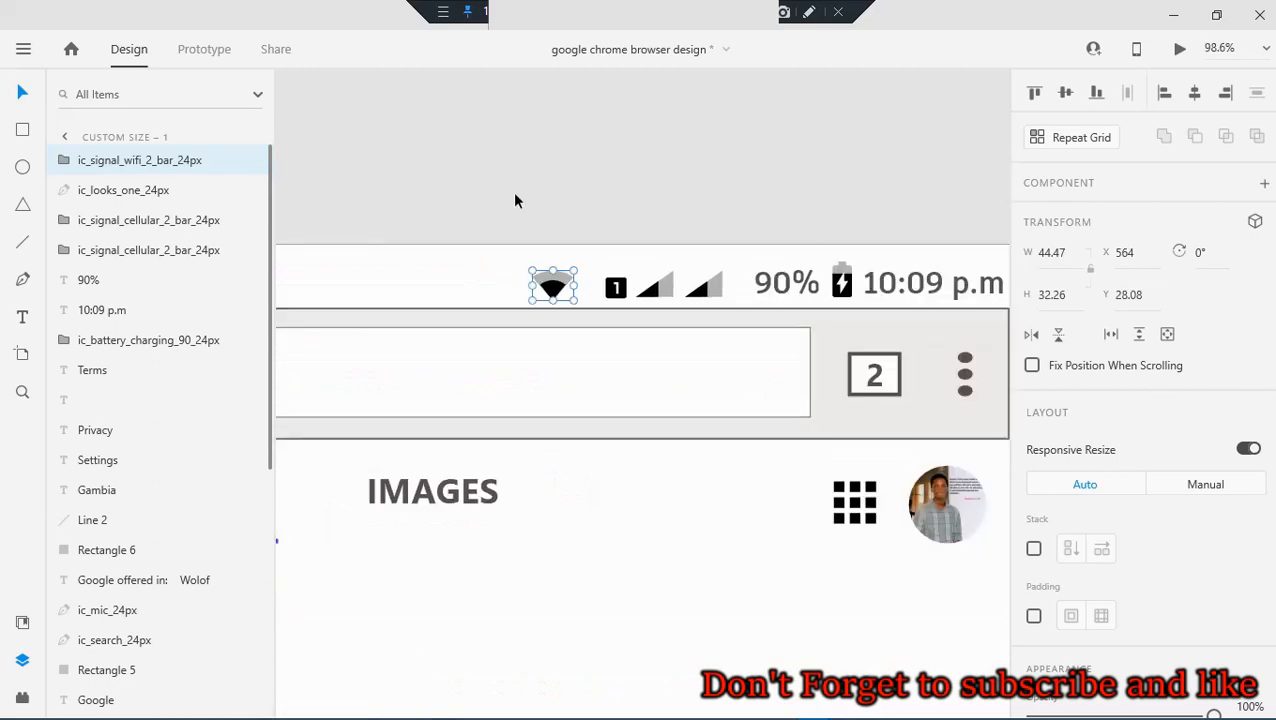
{"action": "scroll", "coordinate": [496, 286], "scroll_direction": "down", "scroll_amount": 2}
{"action": "scroll", "coordinate": [486, 292], "scroll_direction": "left", "scroll_amount": 3}
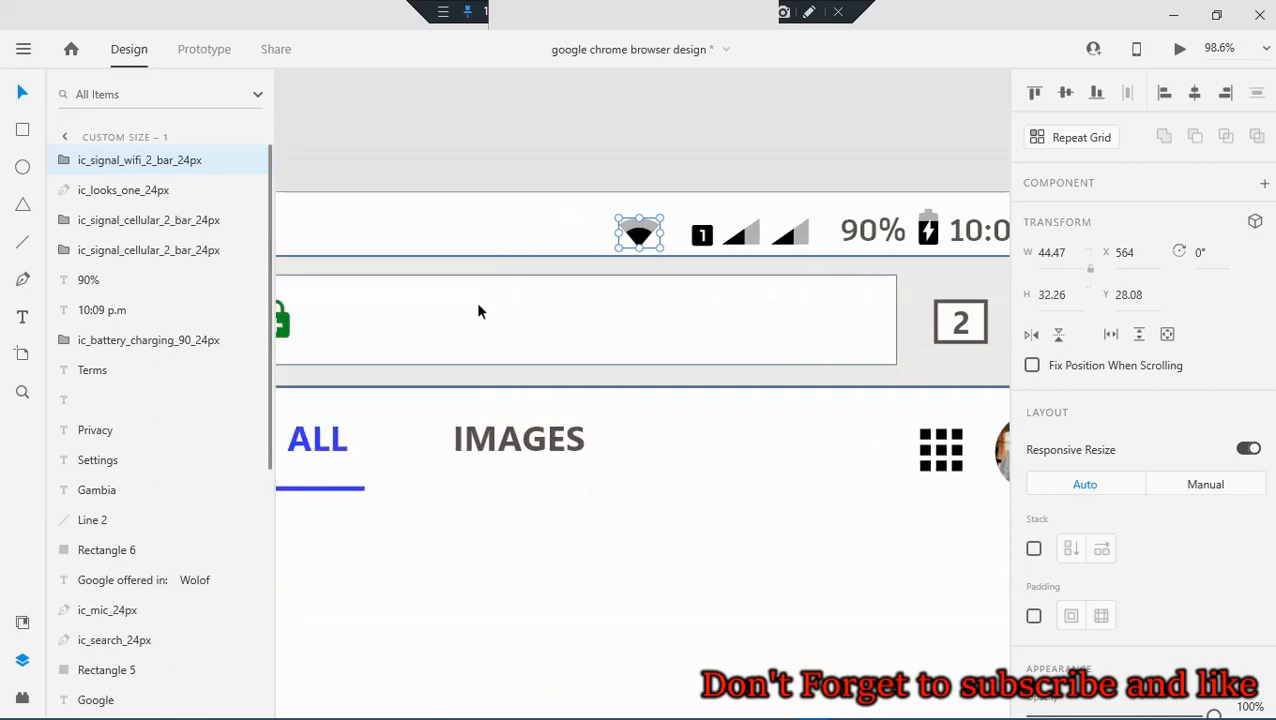
{"action": "scroll", "coordinate": [475, 303], "scroll_direction": "left", "scroll_amount": 2}
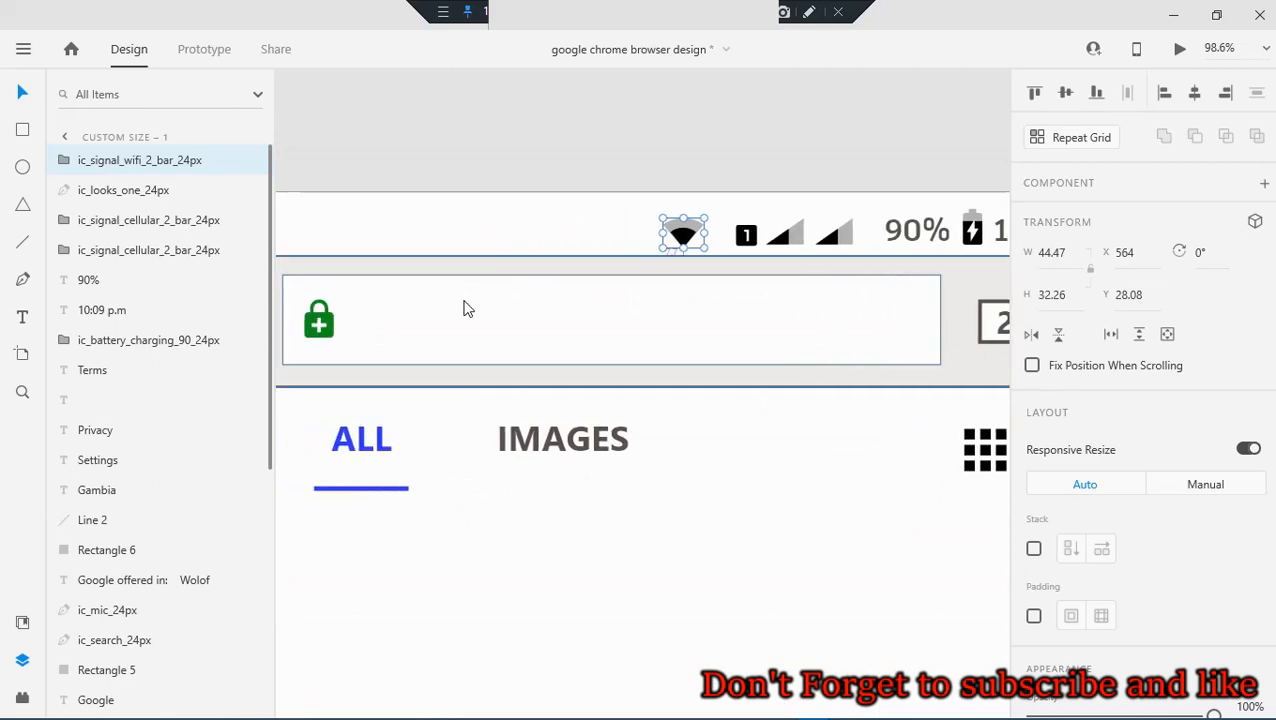
Copy the solid notification bell icon from the Social section of Material_Icons_Google
{"action": "key", "text": "alt+Tab"}
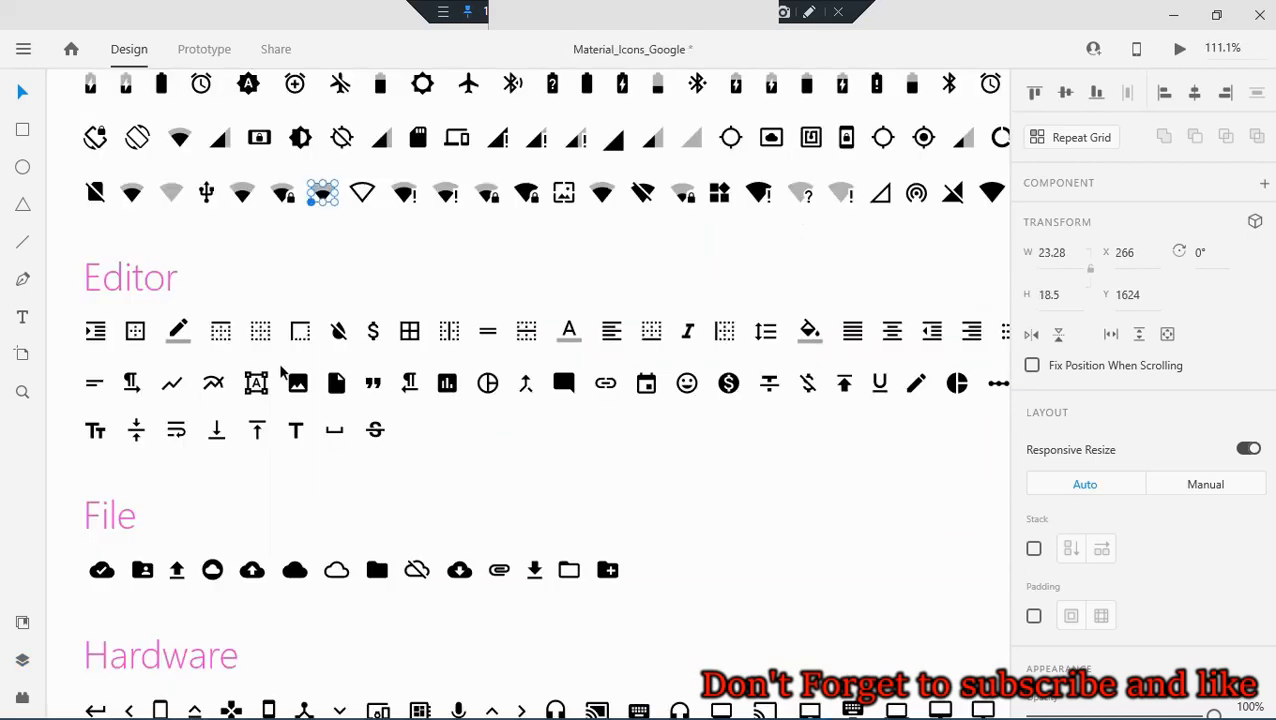
{"action": "scroll", "coordinate": [530, 417], "scroll_direction": "down", "scroll_amount": 7}
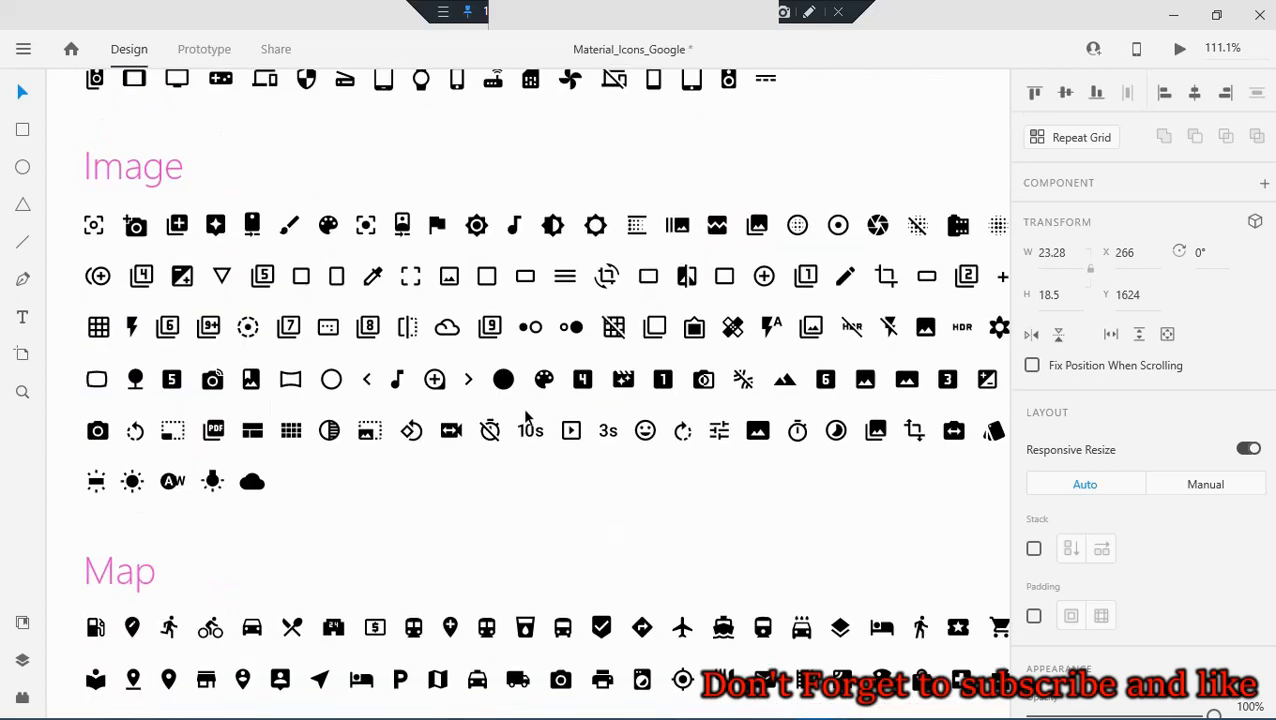
{"action": "scroll", "coordinate": [526, 417], "scroll_direction": "right", "scroll_amount": 1}
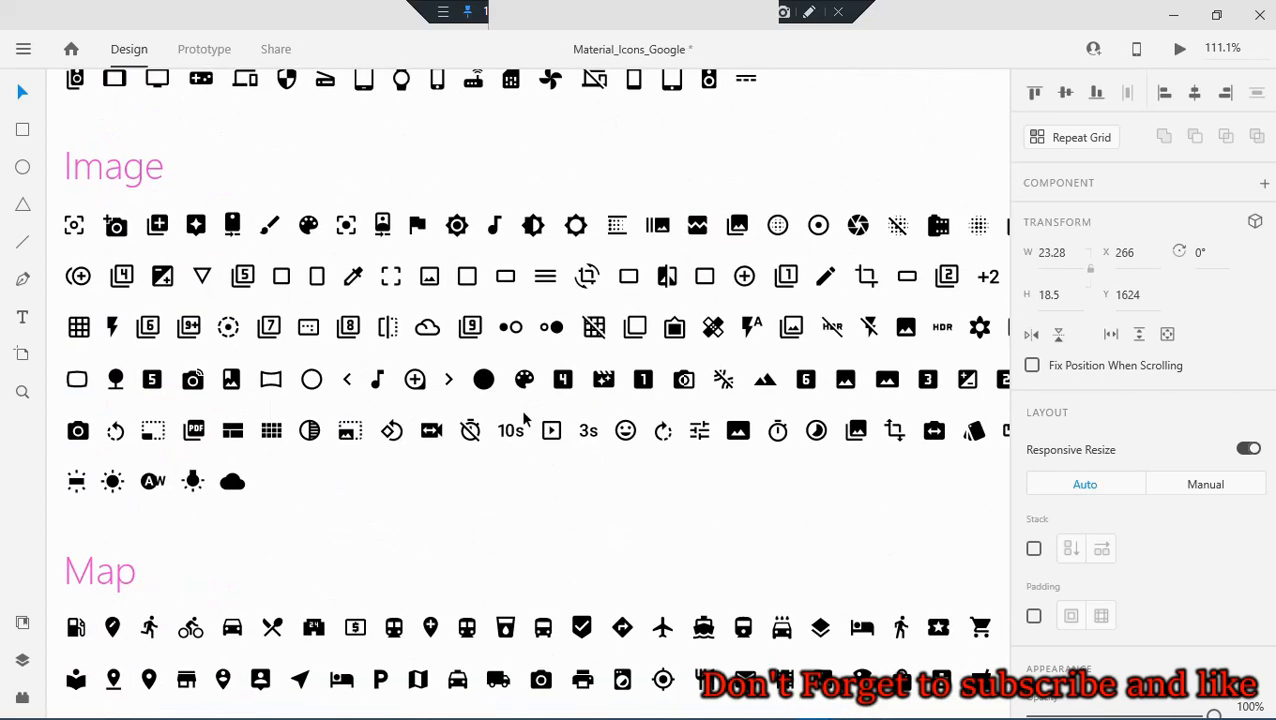
{"action": "scroll", "coordinate": [742, 477], "scroll_direction": "right", "scroll_amount": 2}
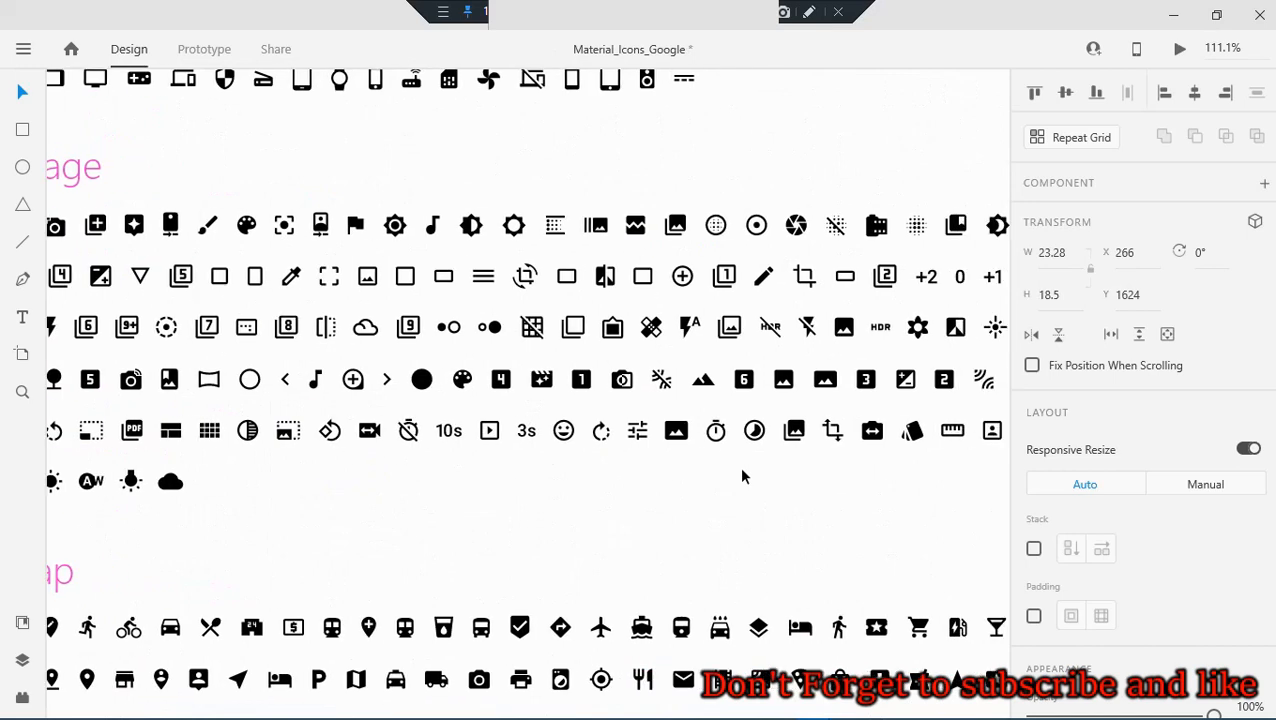
{"action": "scroll", "coordinate": [742, 477], "scroll_direction": "down", "scroll_amount": 2, "text": "ctrl"}
{"action": "scroll", "coordinate": [742, 477], "scroll_direction": "down", "scroll_amount": 3}
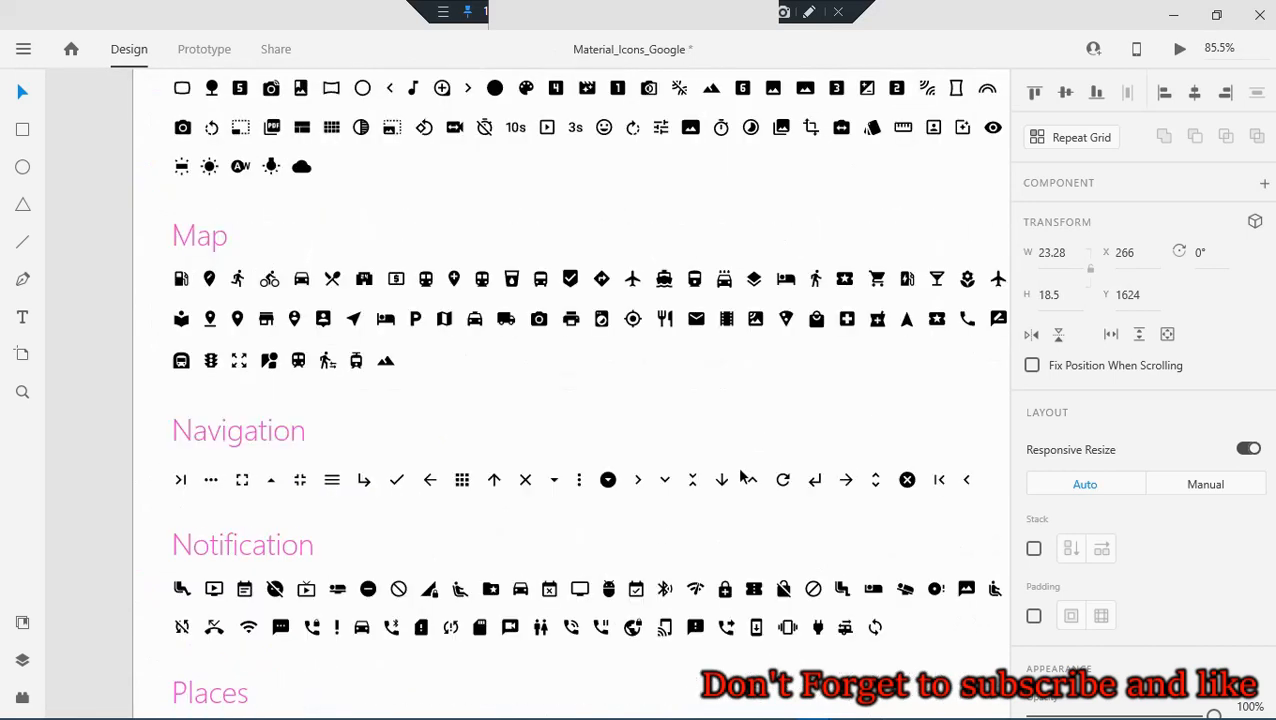
{"action": "scroll", "coordinate": [742, 477], "scroll_direction": "right", "scroll_amount": 2}
{"action": "scroll", "coordinate": [742, 477], "scroll_direction": "down", "scroll_amount": 3}
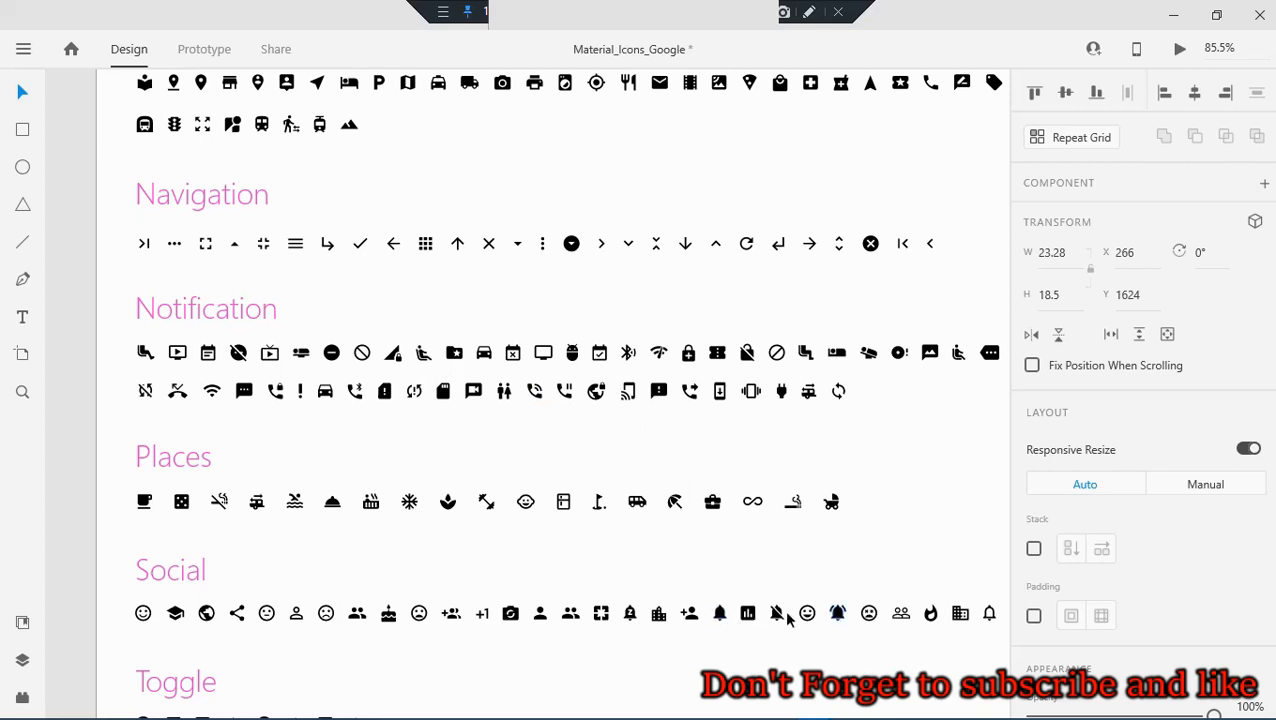
{"action": "left_click", "coordinate": [721, 616]}
Paste the bell icon into the browser design, enlarge it and place it at the far left end of the status bar
{"action": "key", "text": "alt+Tab"}
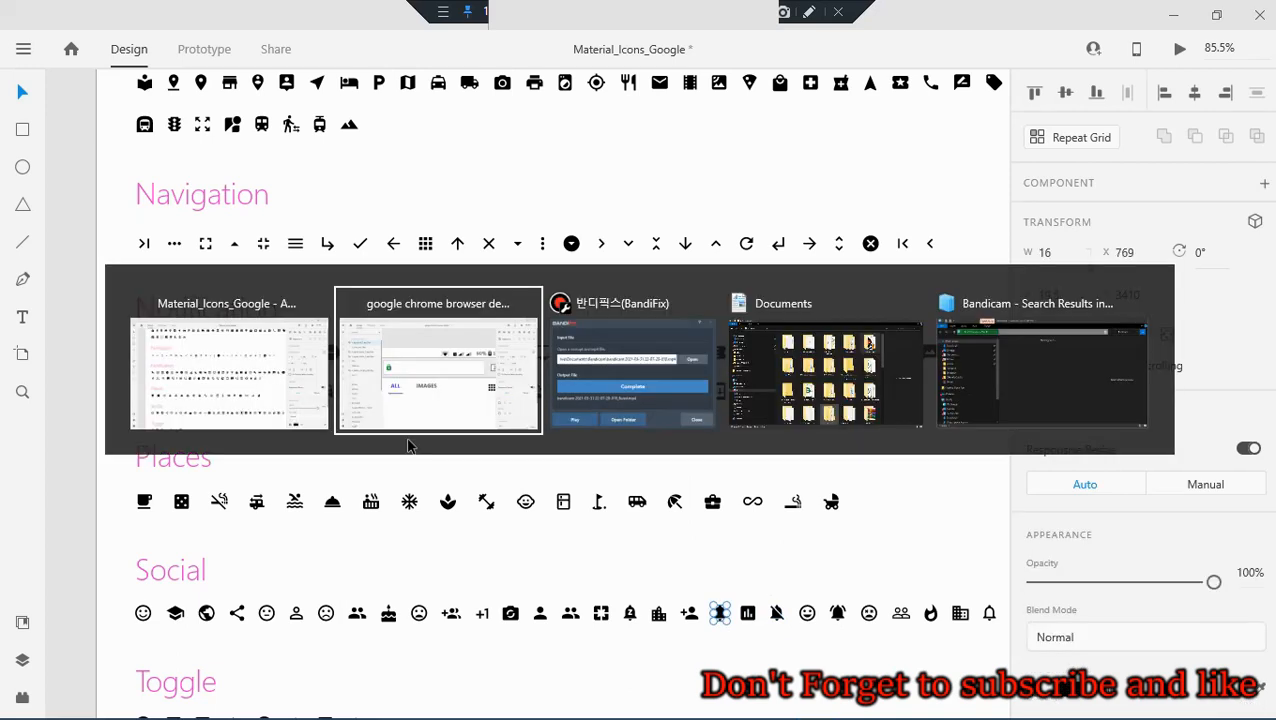
{"action": "left_click", "coordinate": [364, 222]}
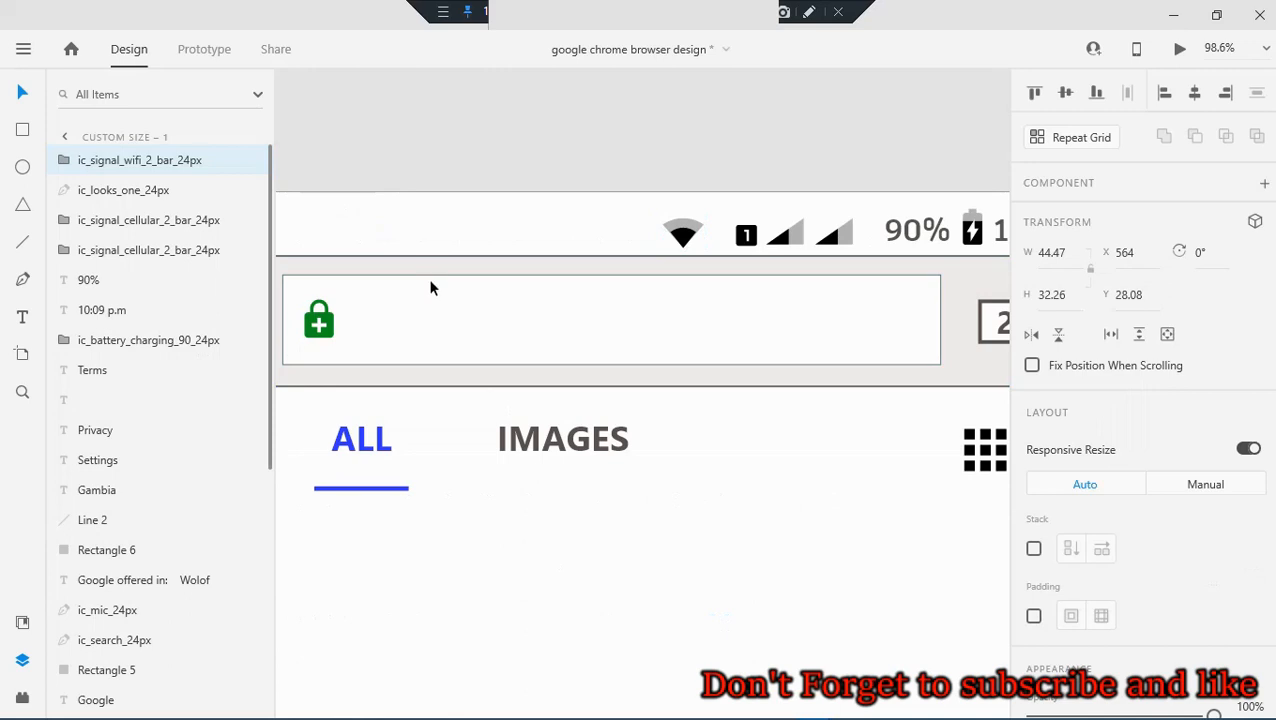
{"action": "right_click", "coordinate": [424, 253]}
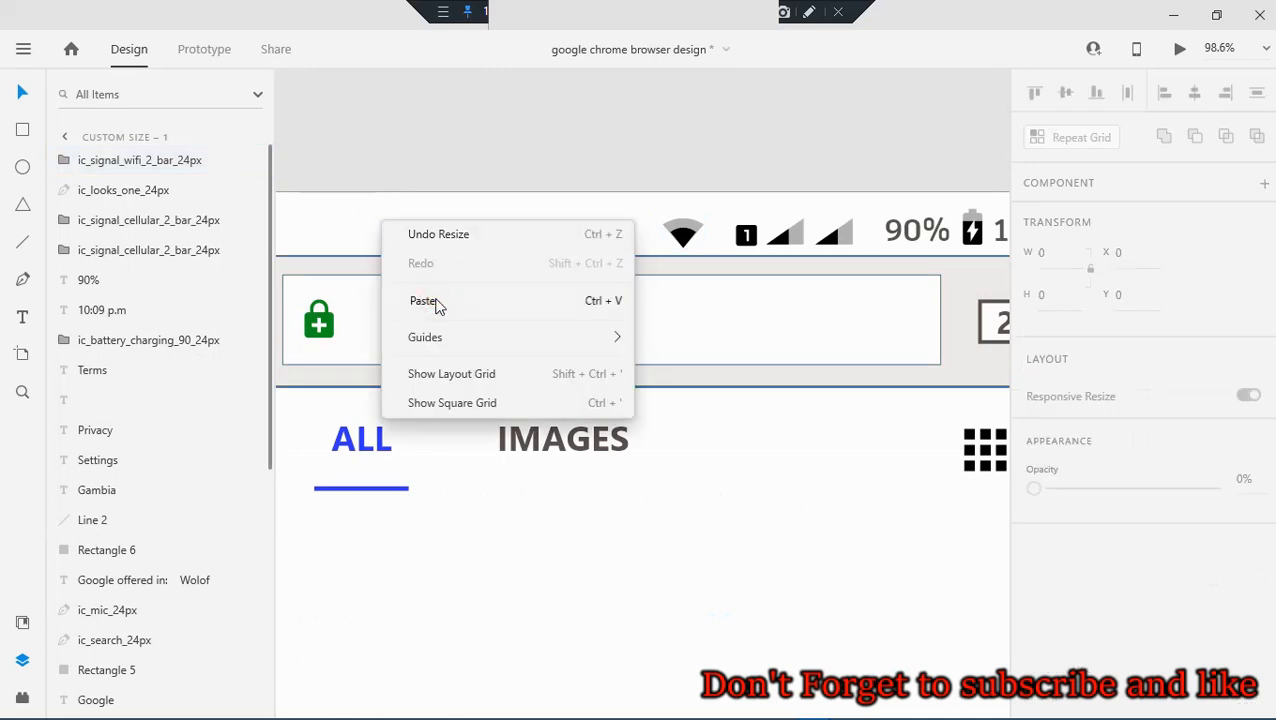
{"action": "left_click", "coordinate": [437, 302]}
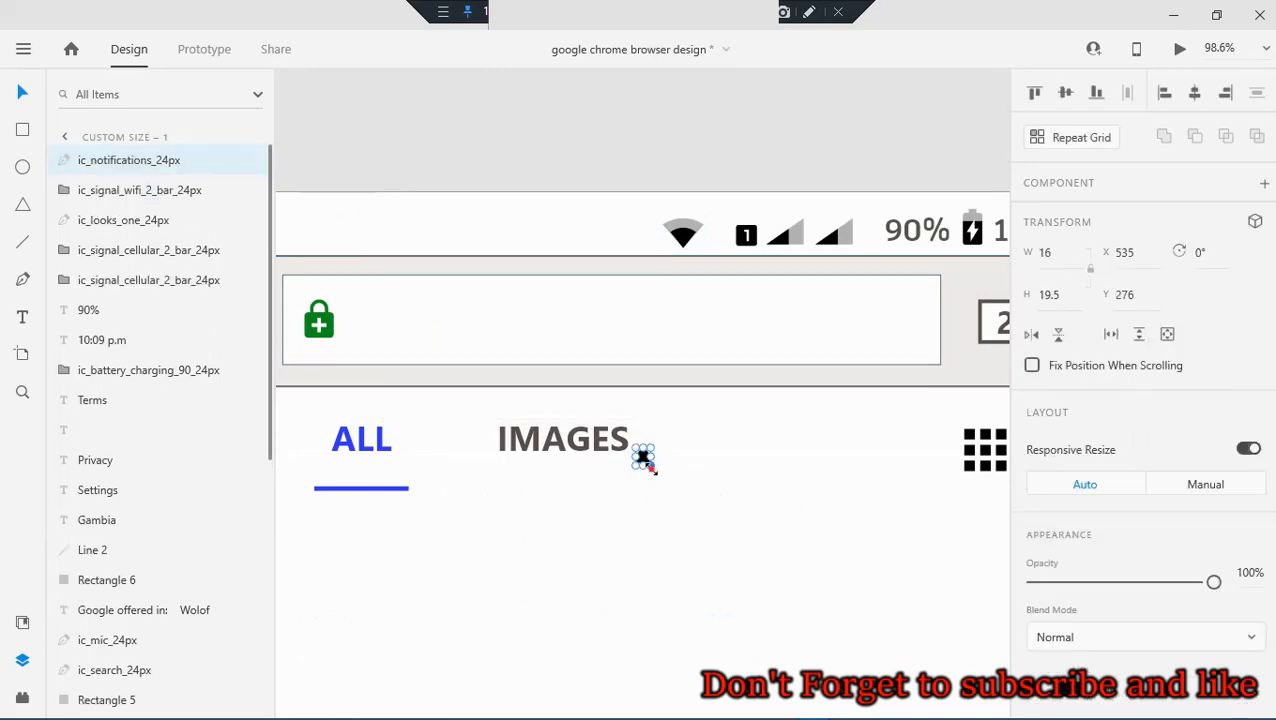
{"action": "left_click_drag", "start_coordinate": [652, 465], "coordinate": [658, 478]}
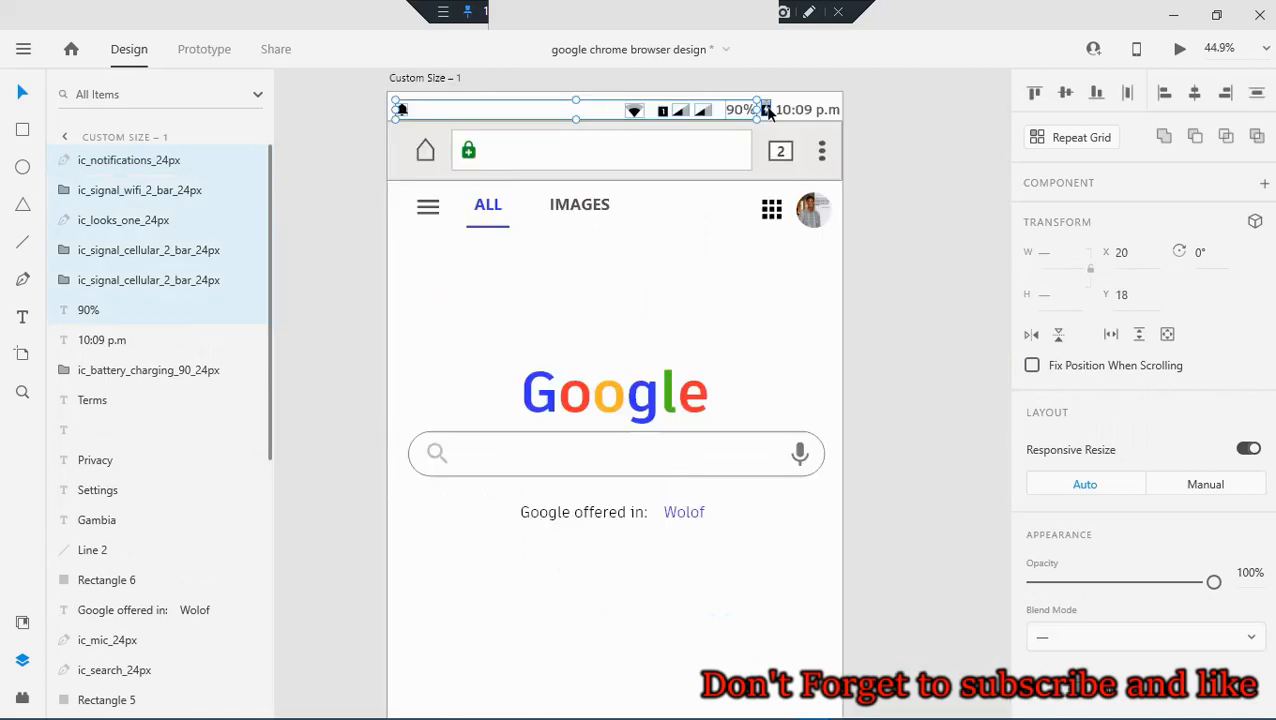
Select all status bar items together: bell, Wi-Fi, boxed "1", both signal icons, 90%, battery and time
{"action": "left_click", "coordinate": [767, 110], "text": "shift"}
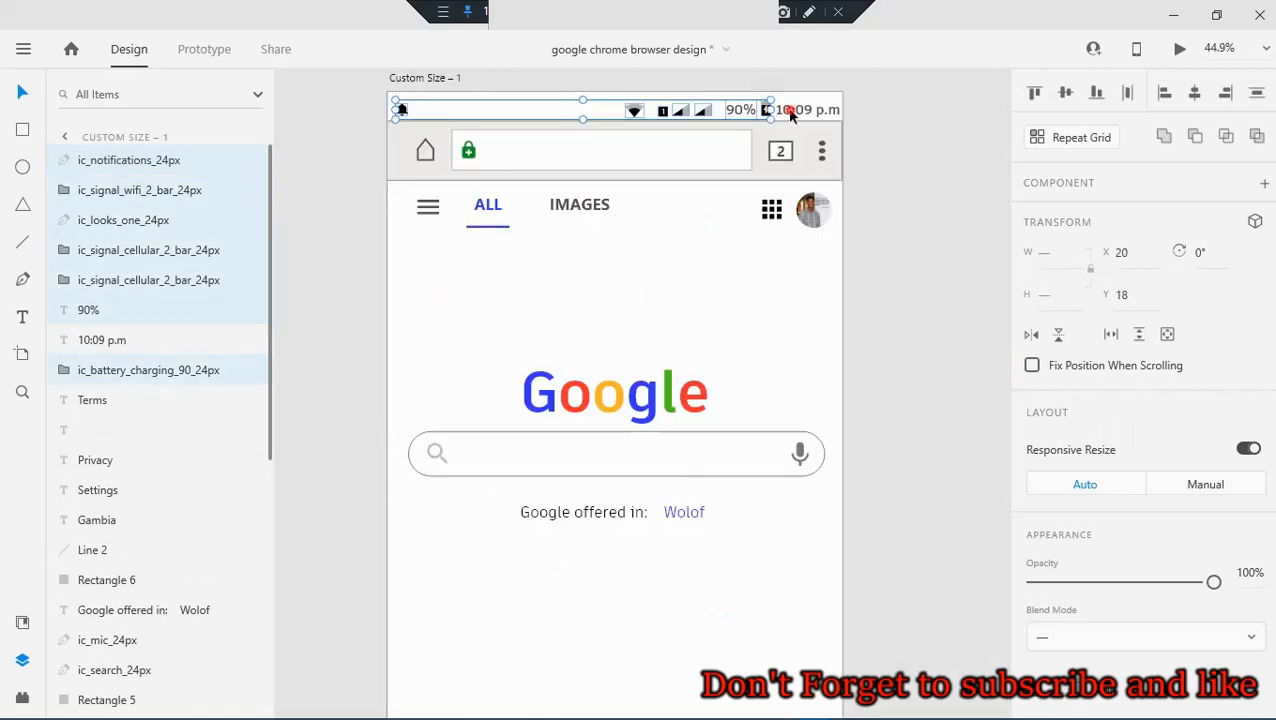
{"action": "left_click", "coordinate": [788, 110], "text": "shift"}
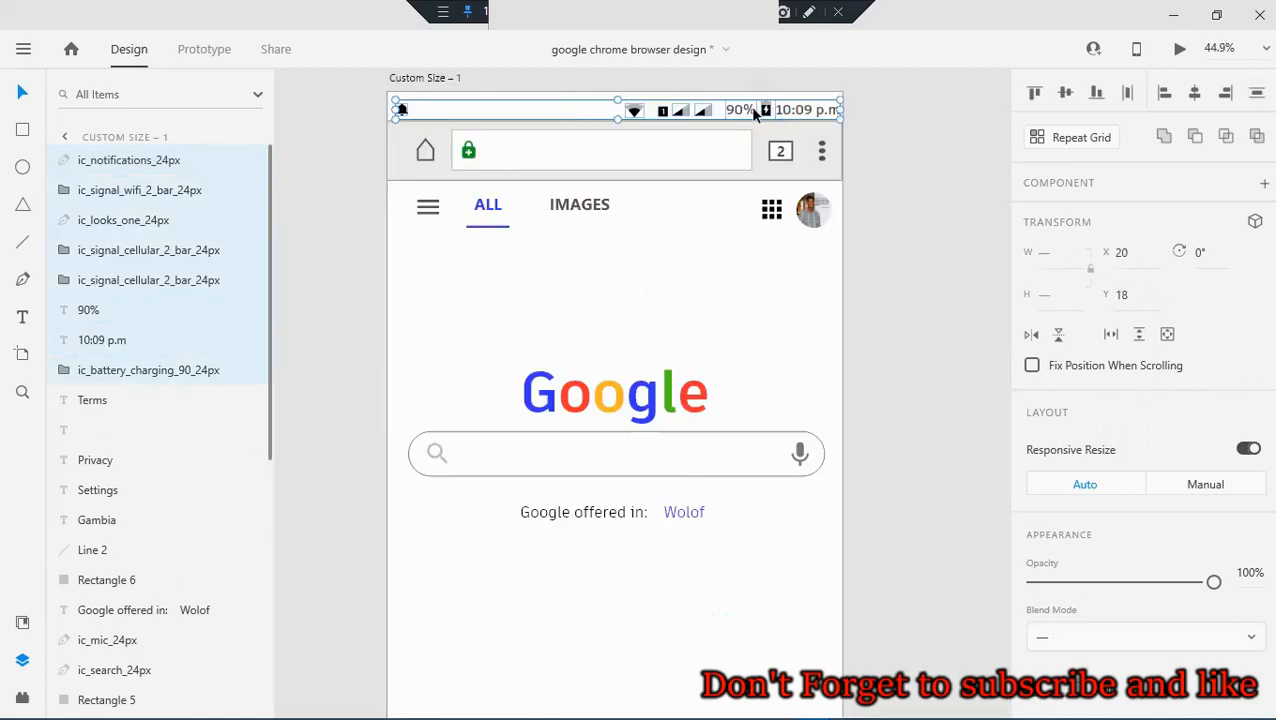